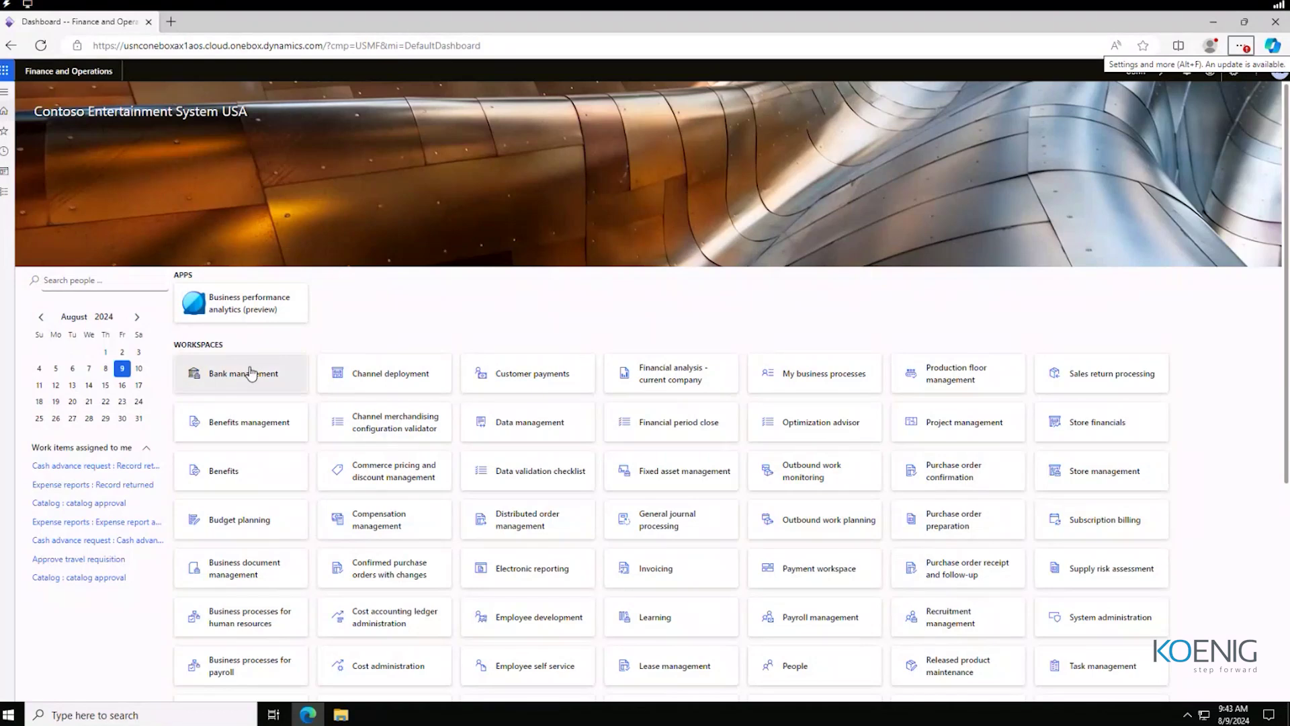
- Open the Fixed assets module menu and look through all of its sections
left_click(259, 373)
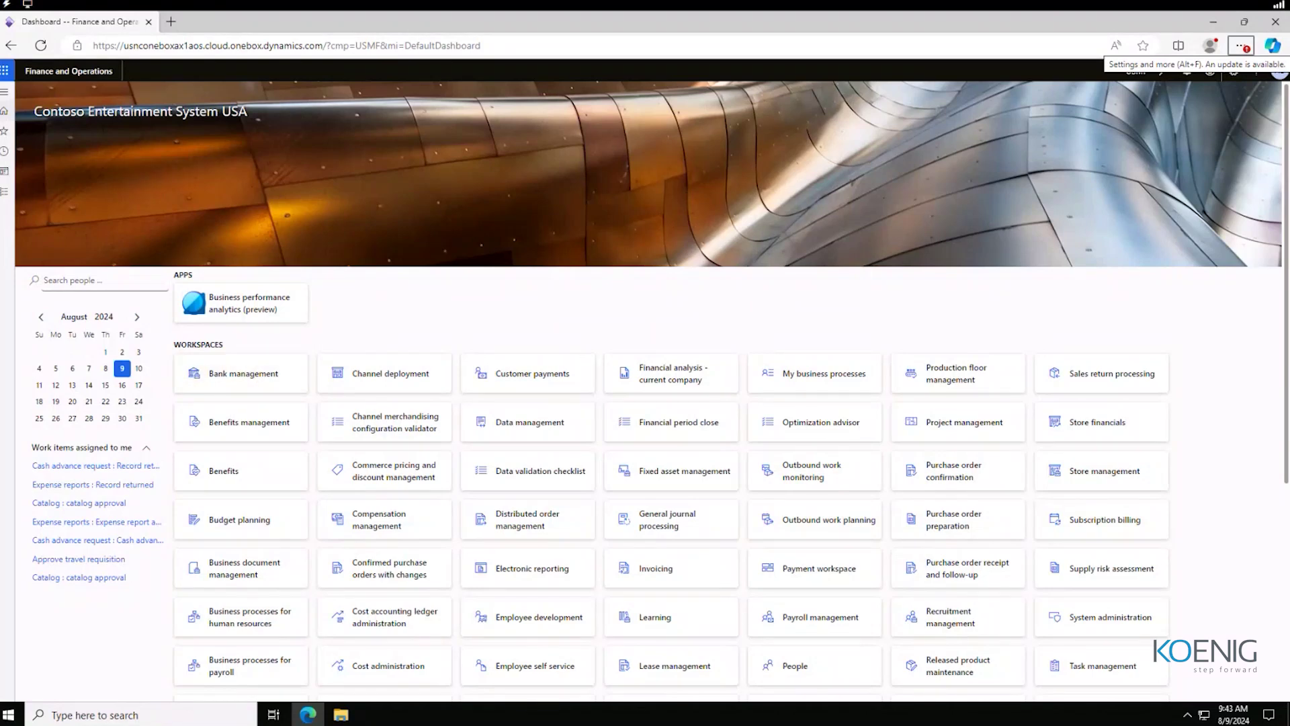
left_click(4, 192)
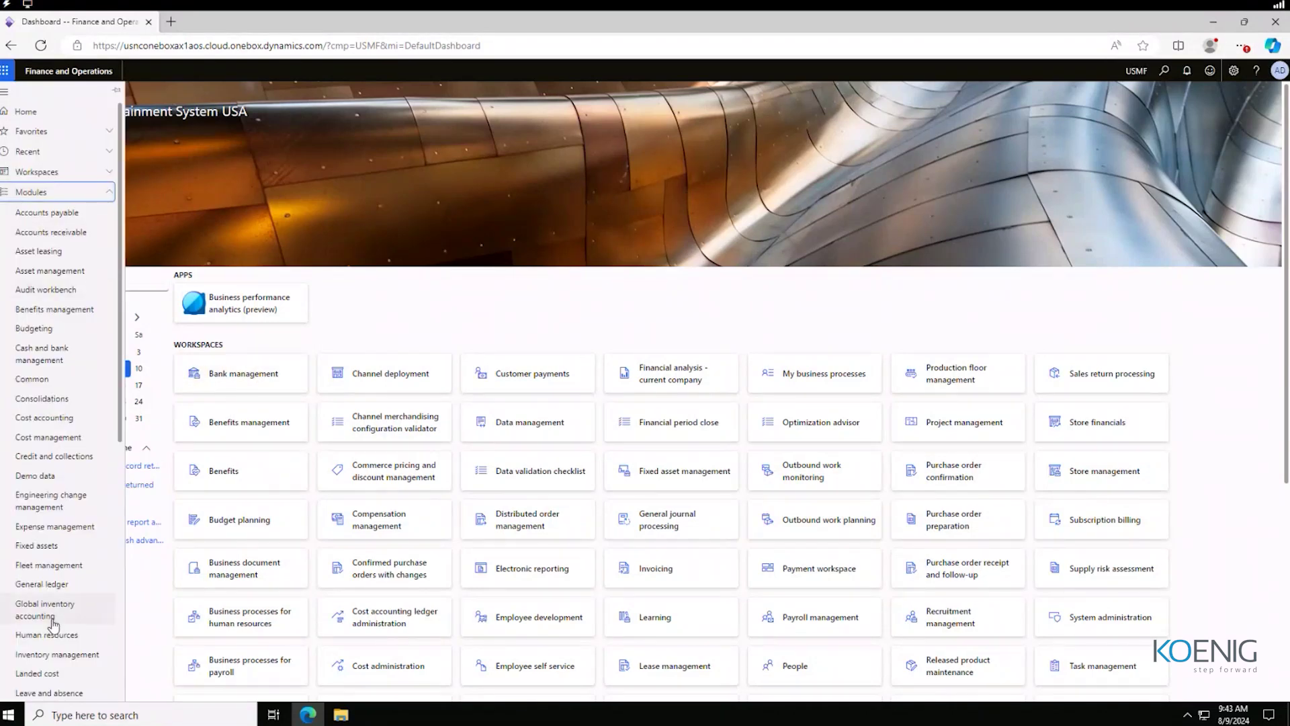
scroll(55, 626, "down", 3)
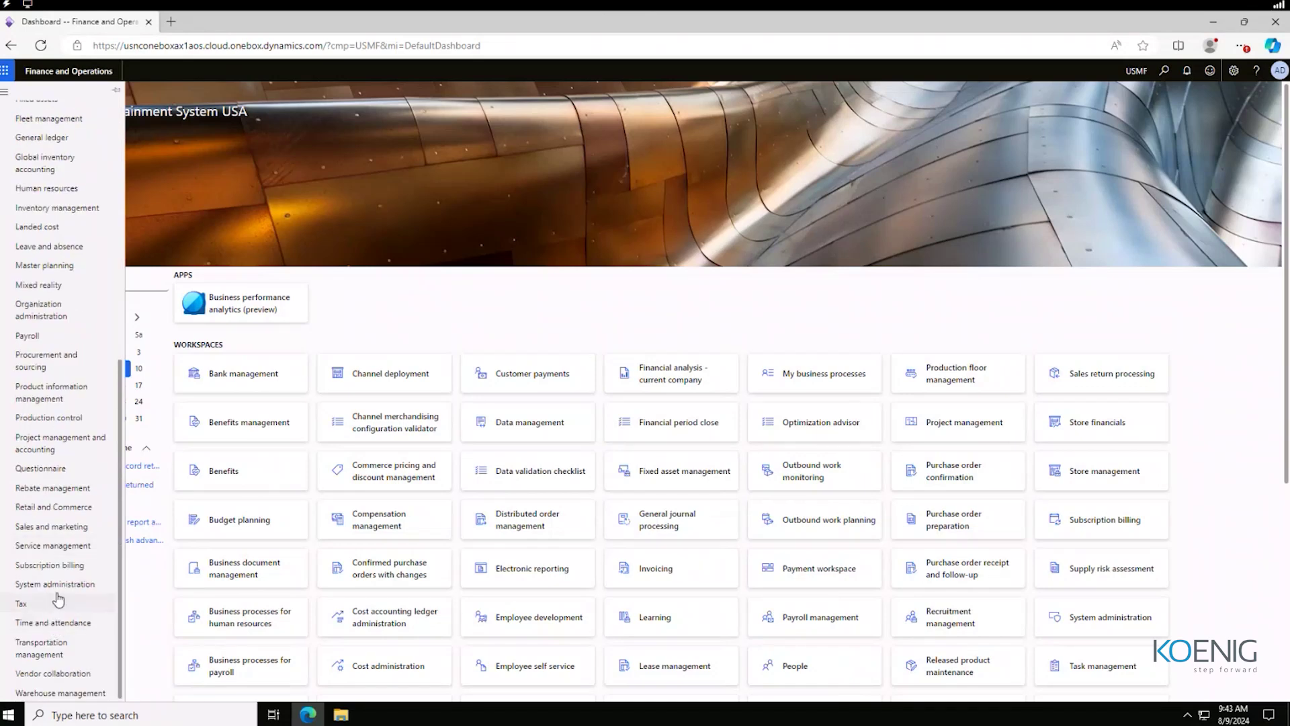
scroll(86, 423, "up", 3)
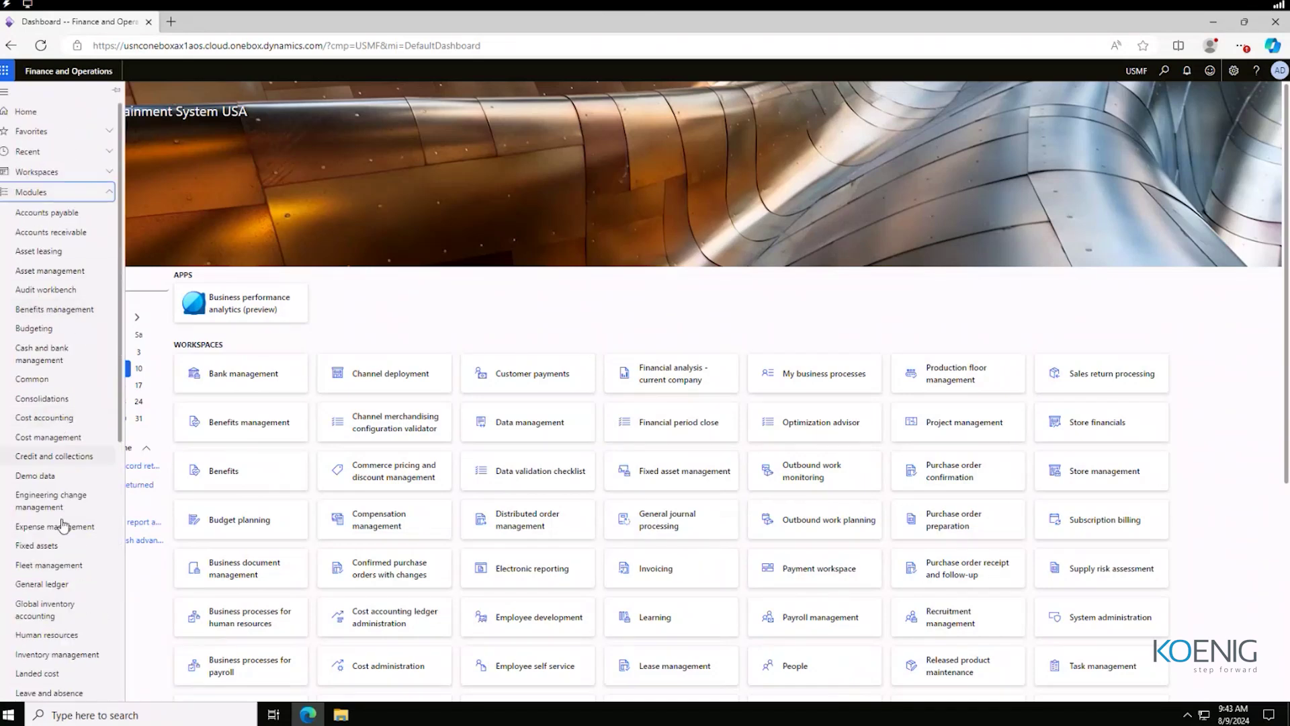
left_click(48, 548)
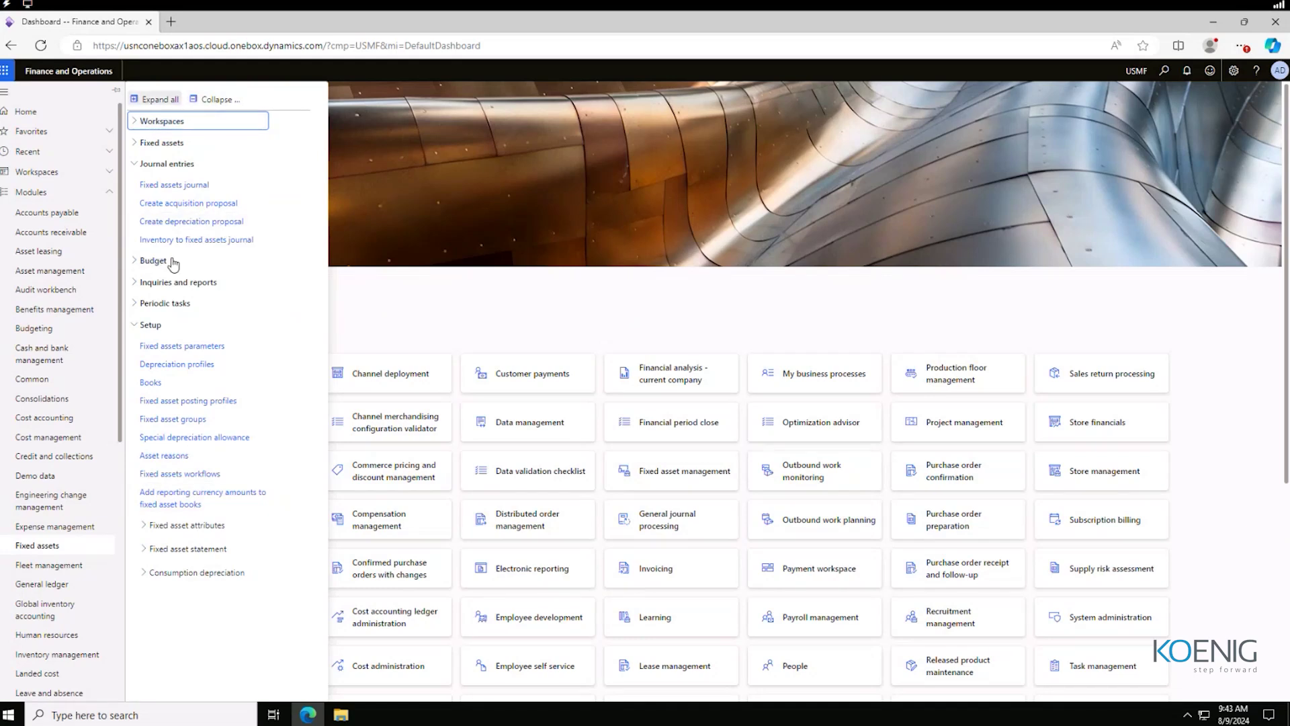
left_click(153, 100)
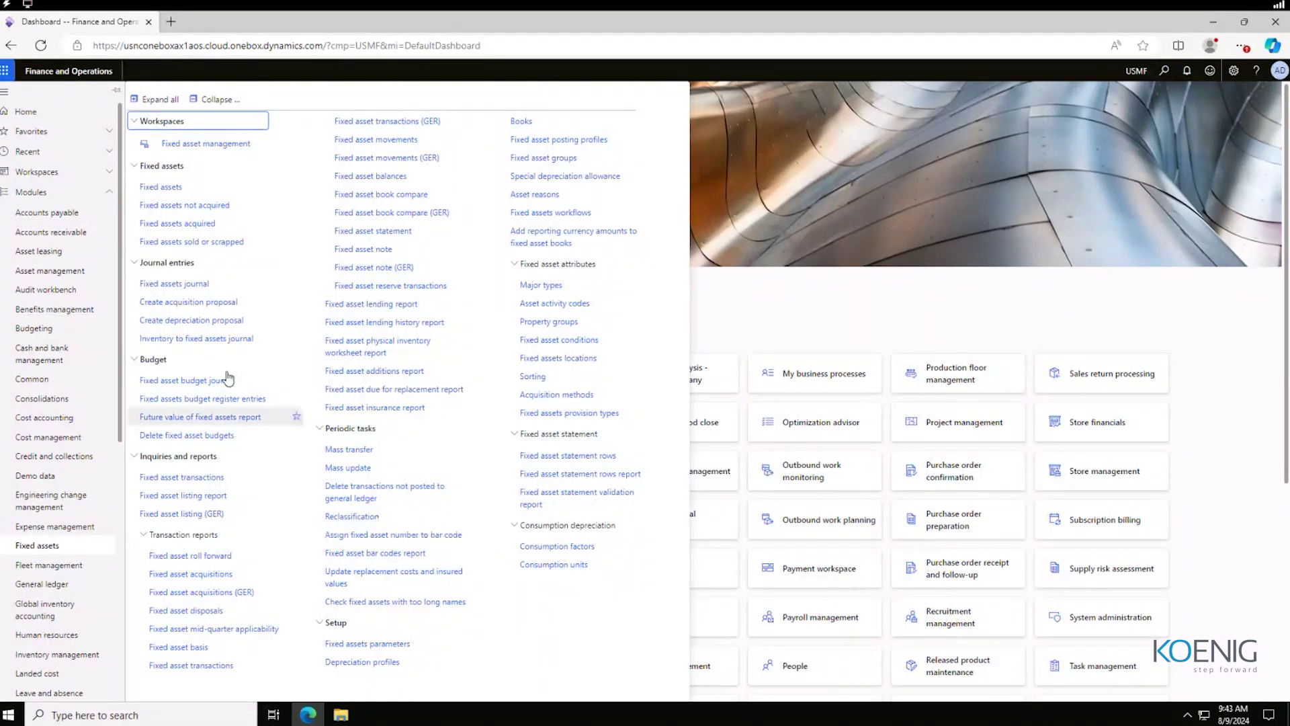
left_click(213, 100)
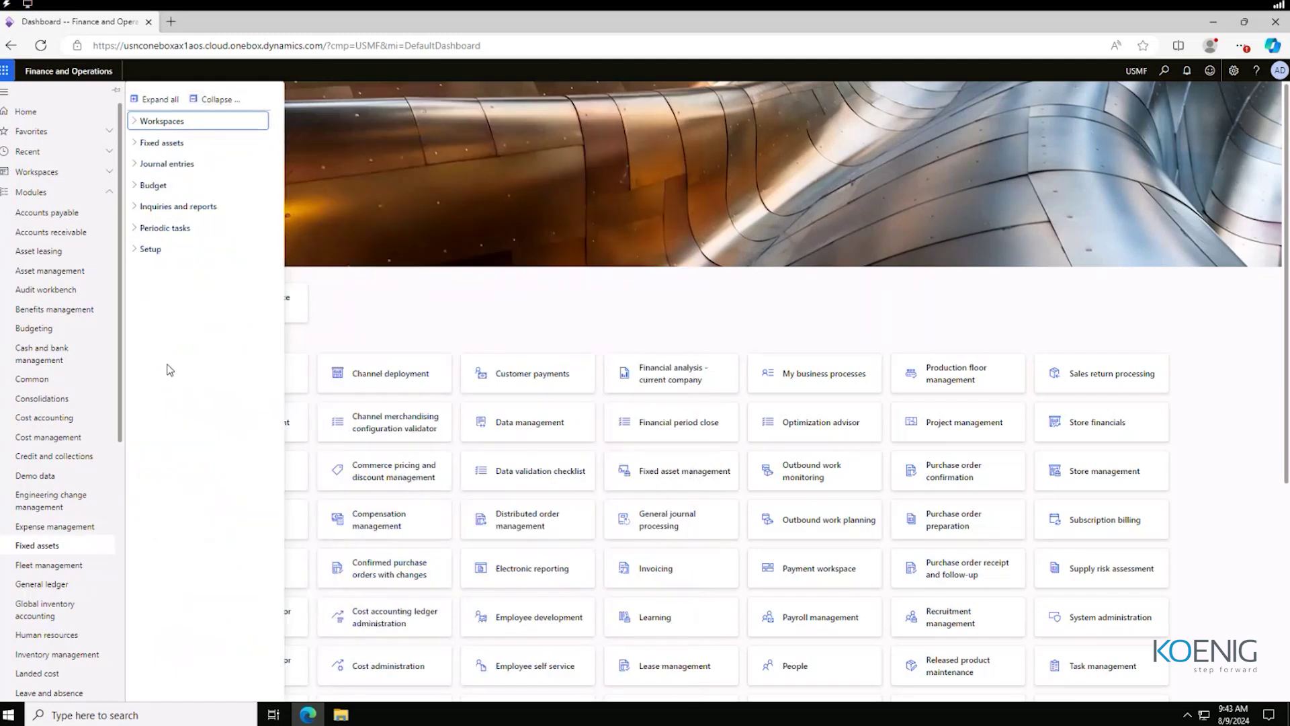
- Open the Books setup of the Fixed assets module and view the FED and STATE books
left_click(148, 252)
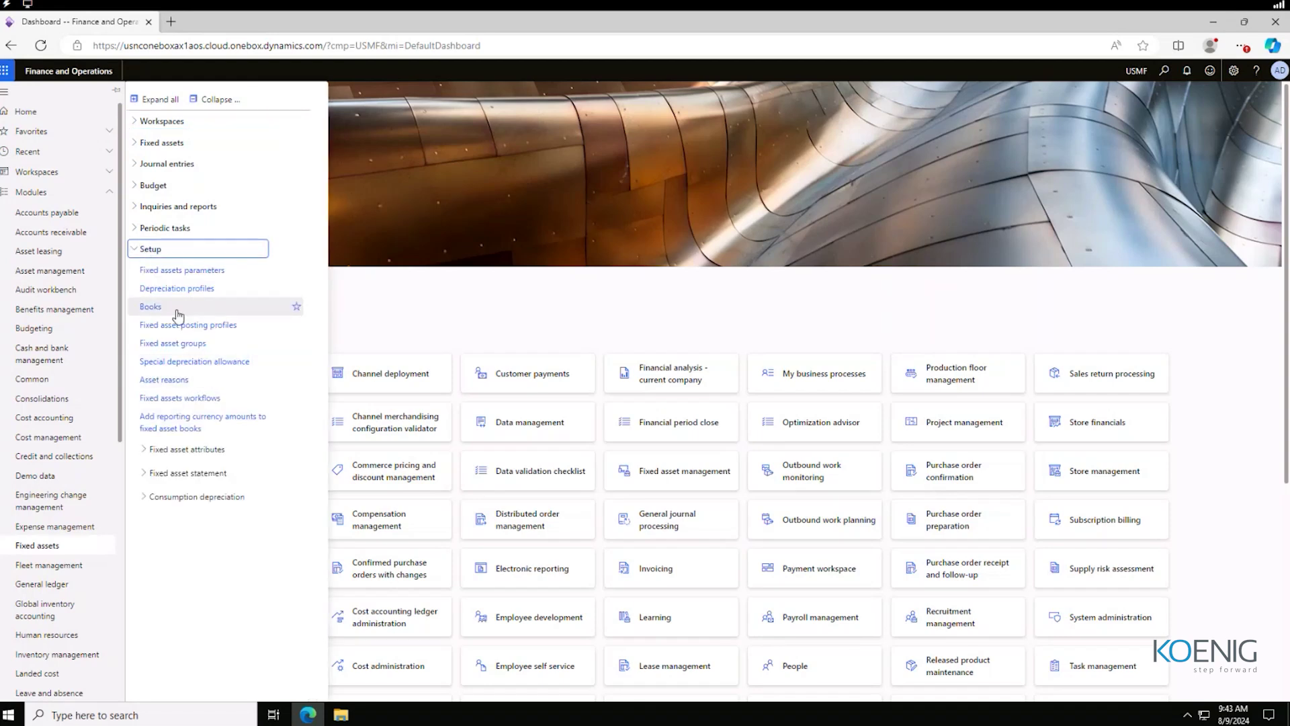
left_click(151, 307)
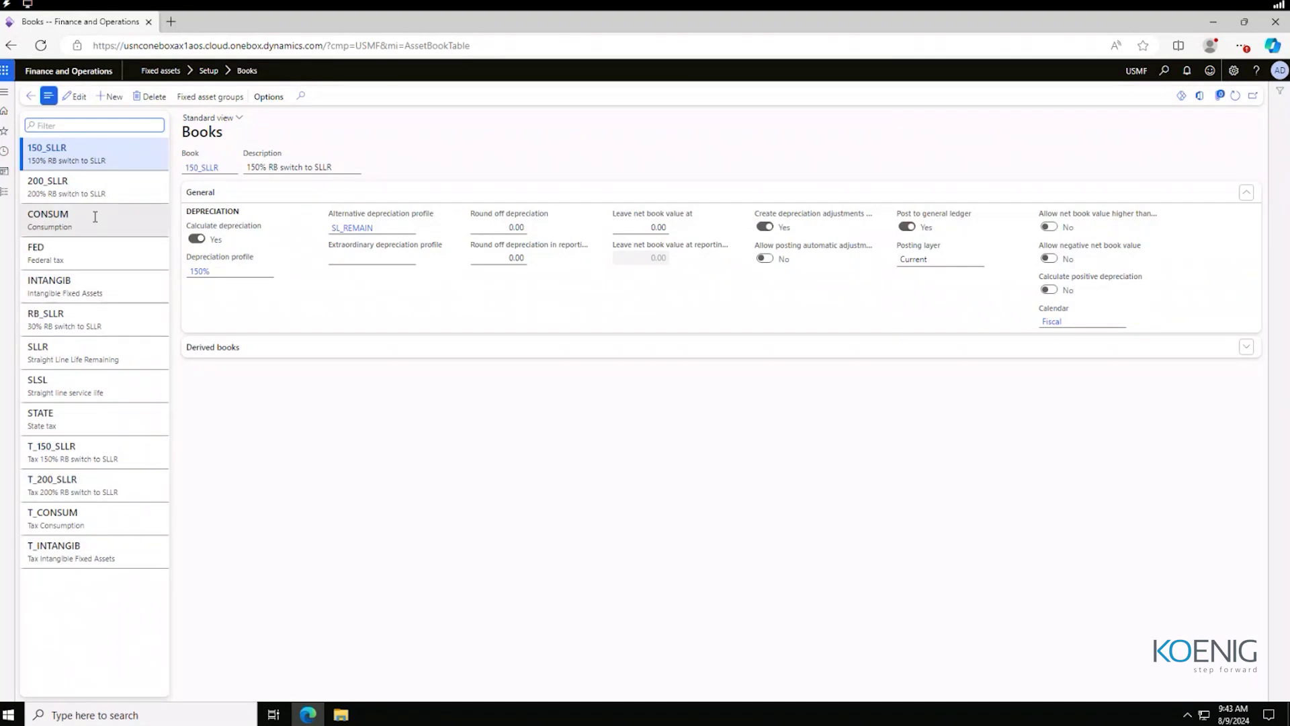
left_click(42, 258)
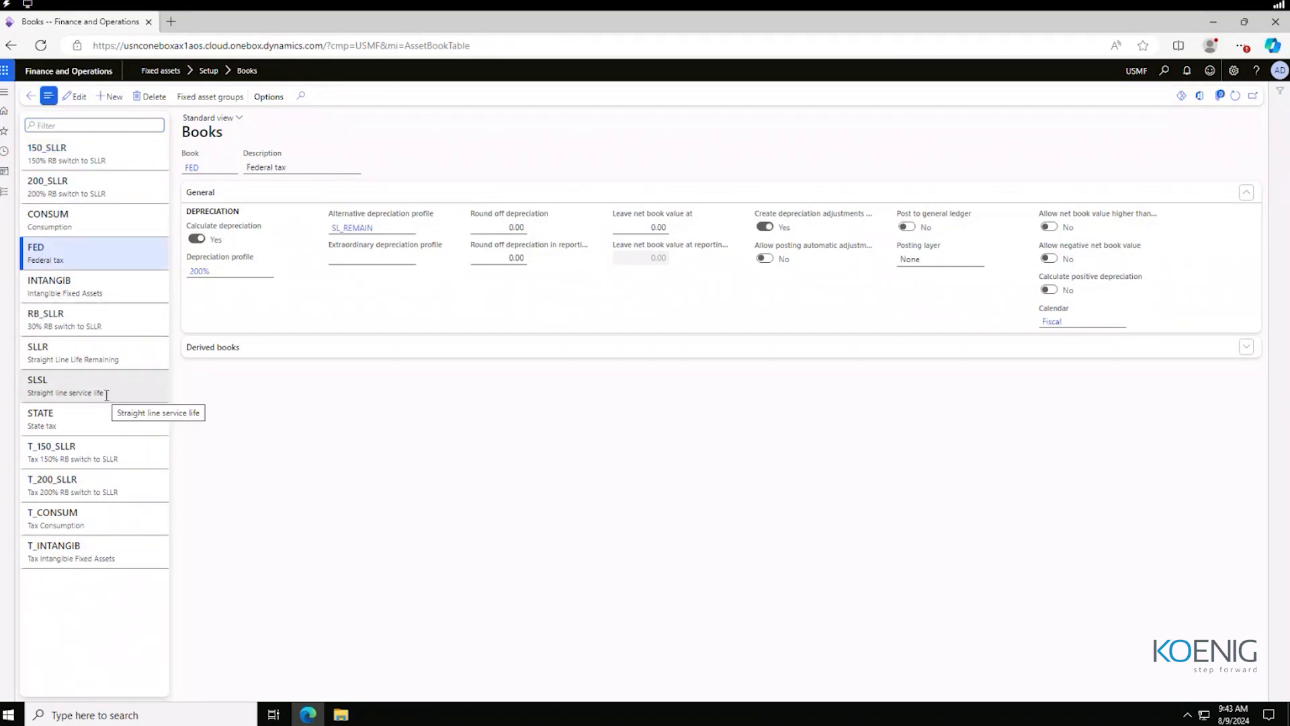
left_click(71, 420)
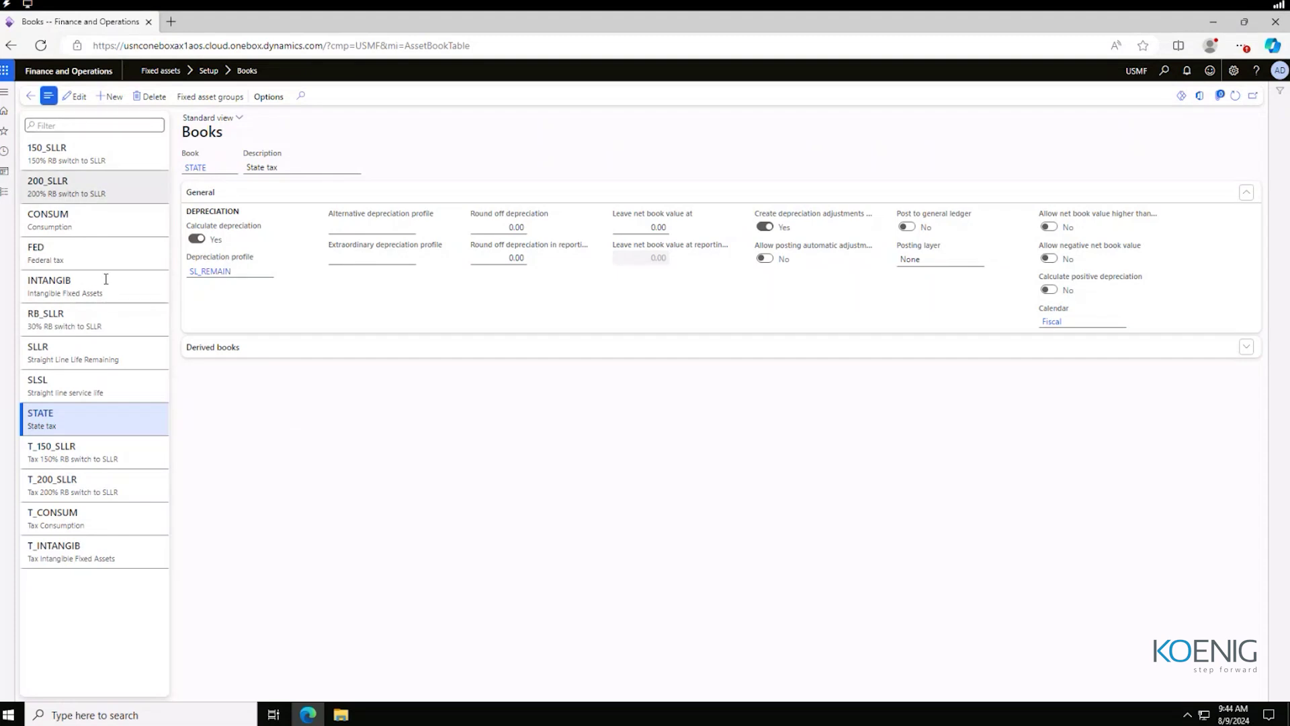
- Open the fixed asset groups setup and view the books assigned to the COMP group
left_click(4, 192)
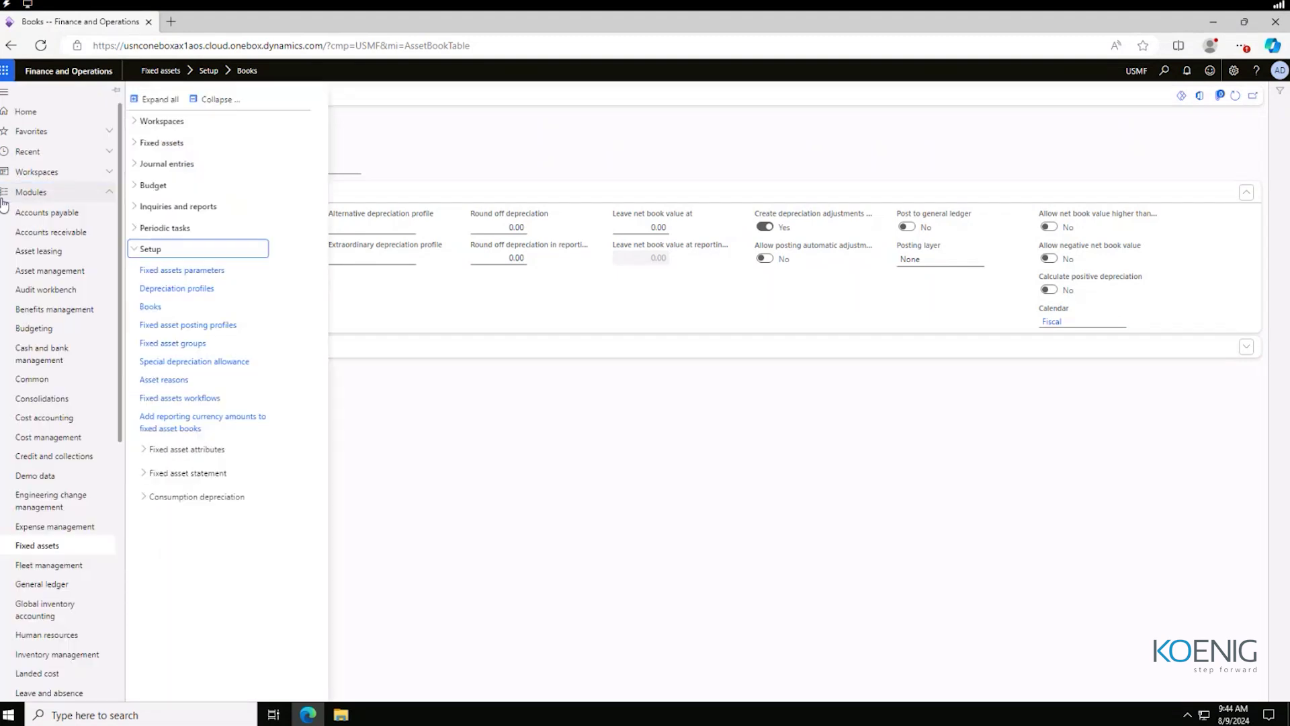
left_click(173, 344)
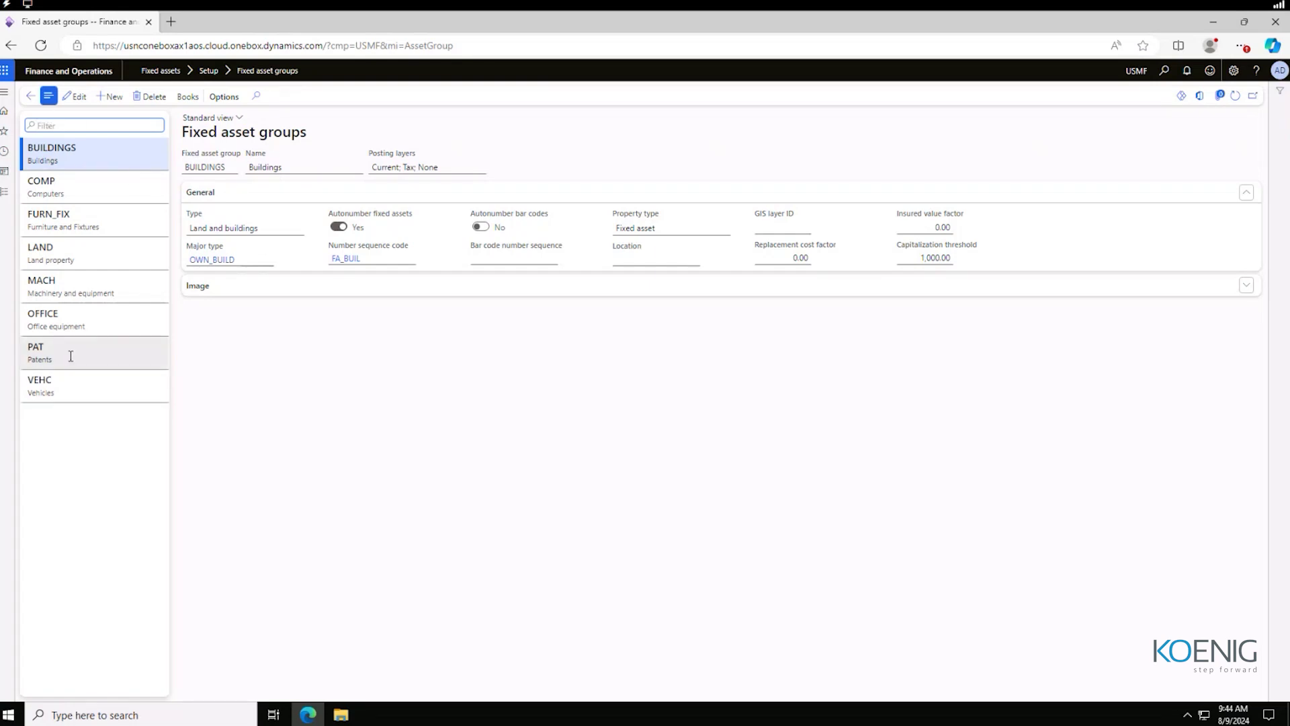
left_click(64, 188)
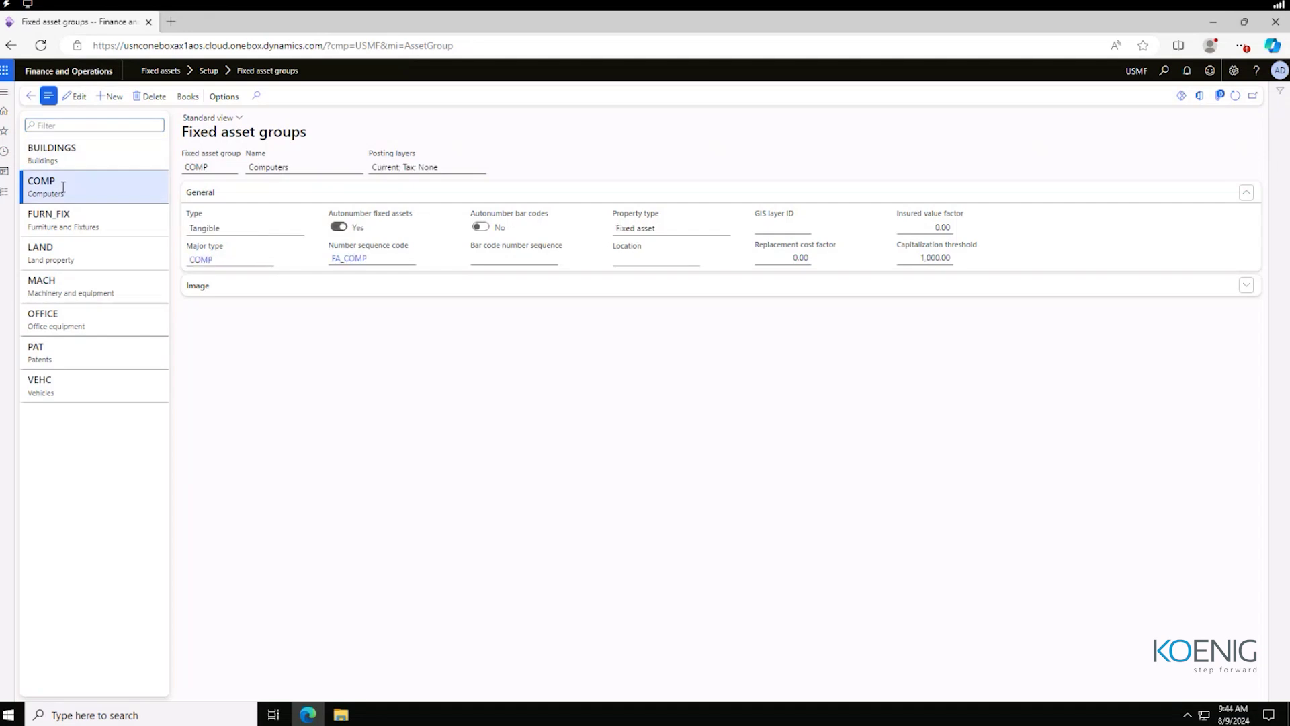
left_click(188, 96)
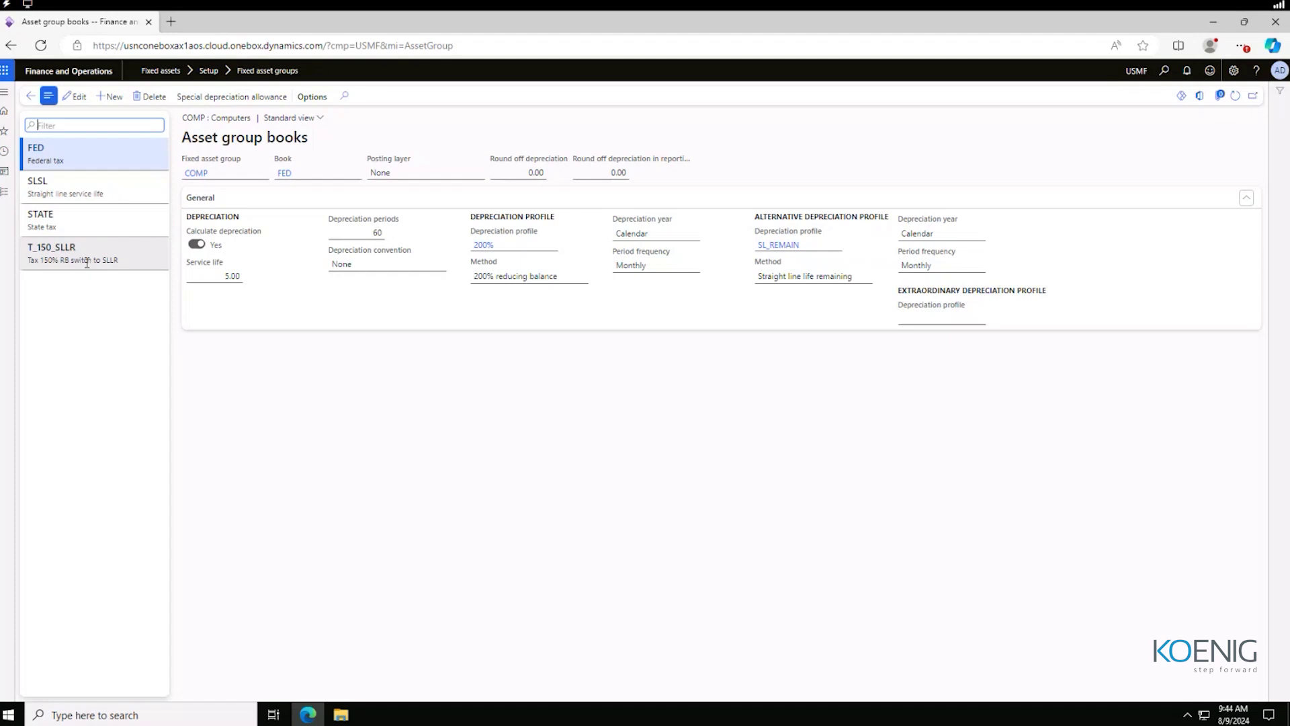
- Open the fixed asset posting profiles and examine the disposal transaction types and the accounts for Sale
left_click(5, 192)
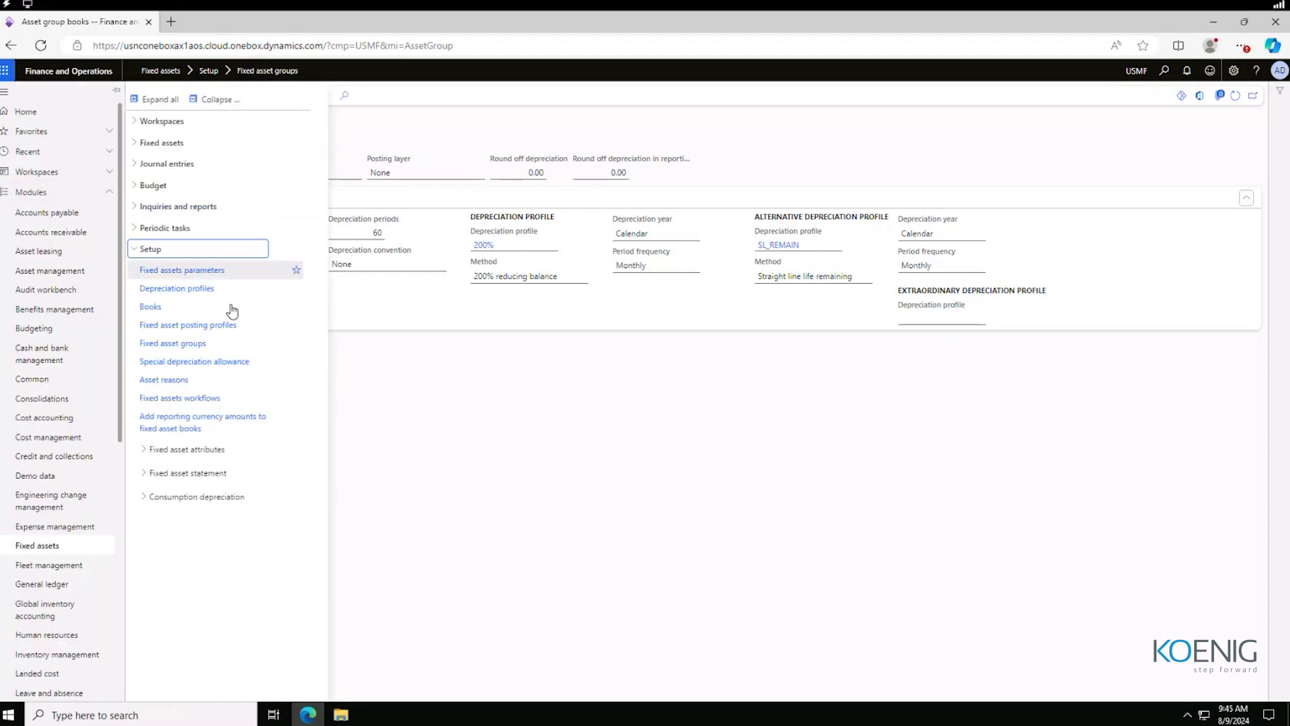
left_click(191, 326)
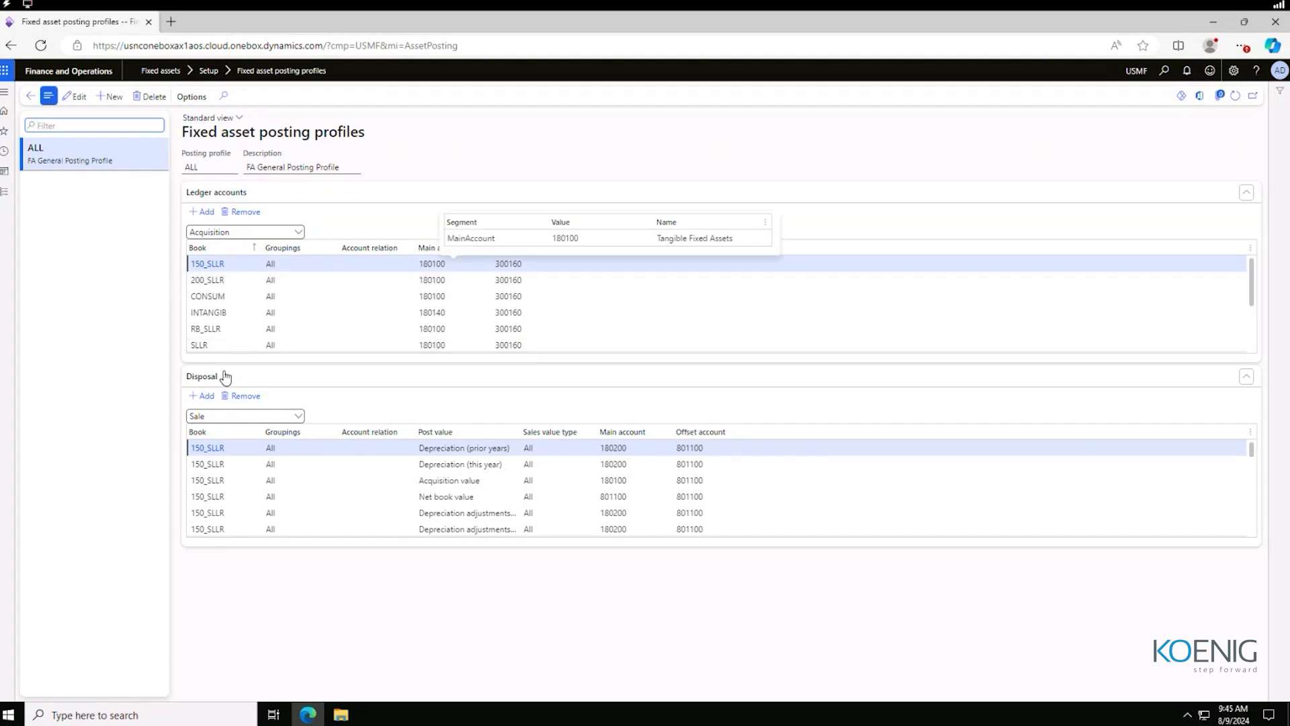
left_click(299, 417)
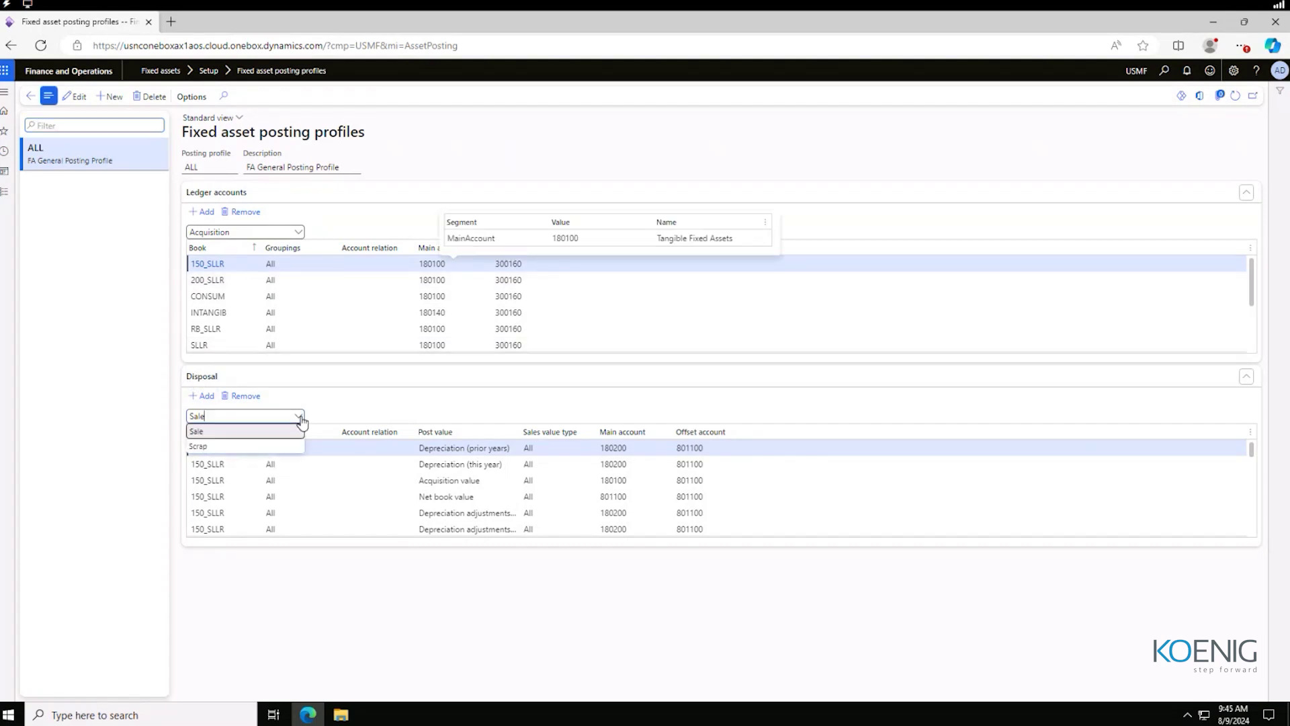
left_click(371, 399)
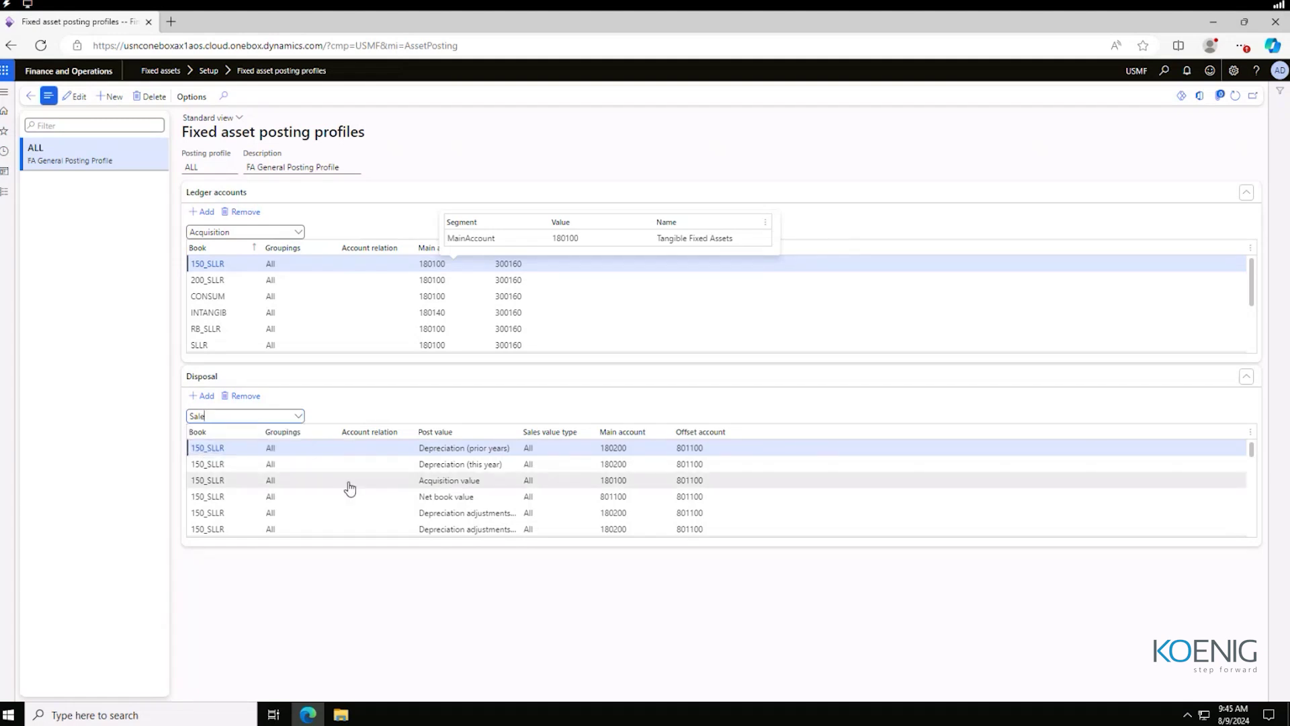
scroll(489, 474, "down", 5)
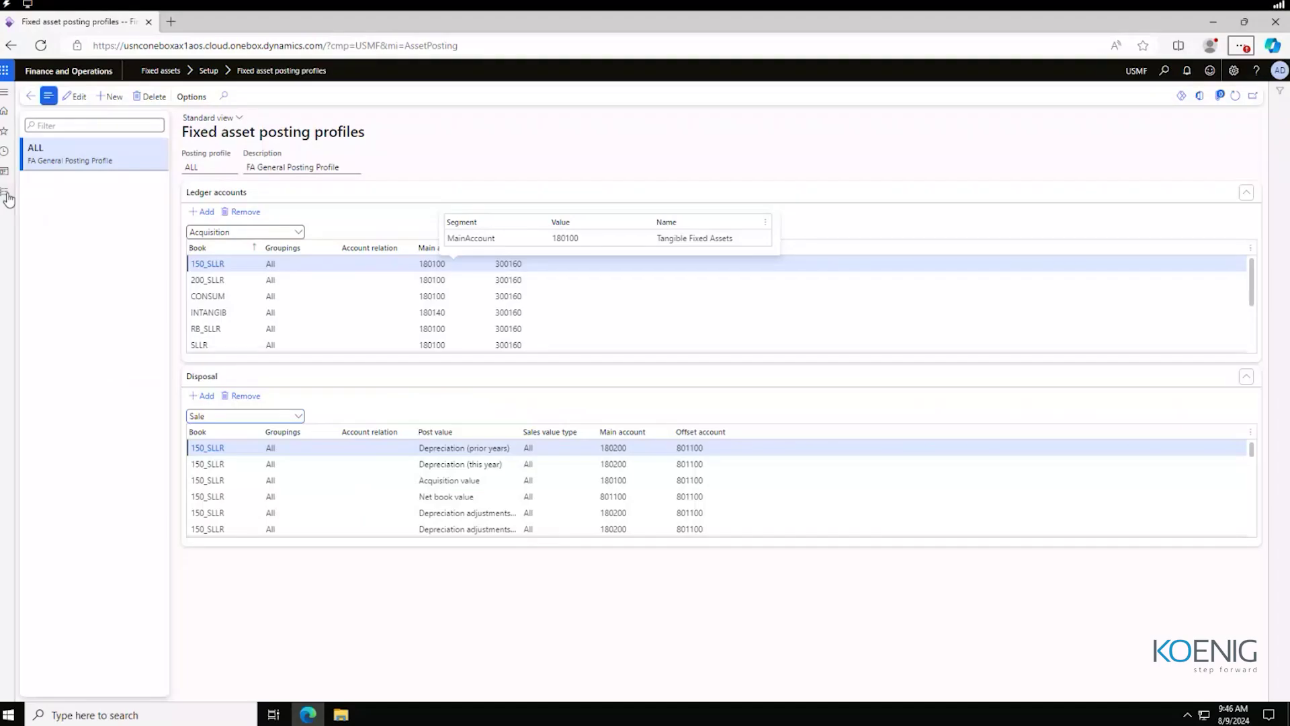
- Open the Fixed assets list and start a new fixed asset record
left_click(9, 198)
left_click(150, 249)
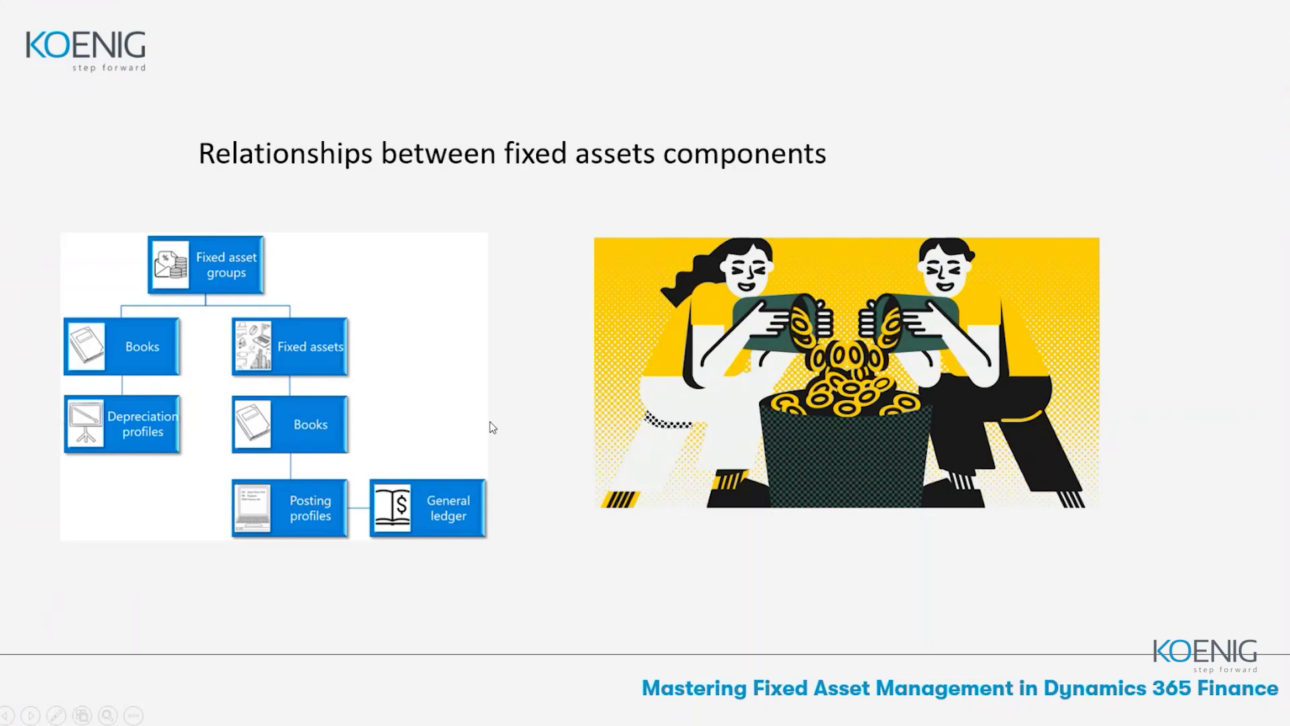
left_click(490, 422)
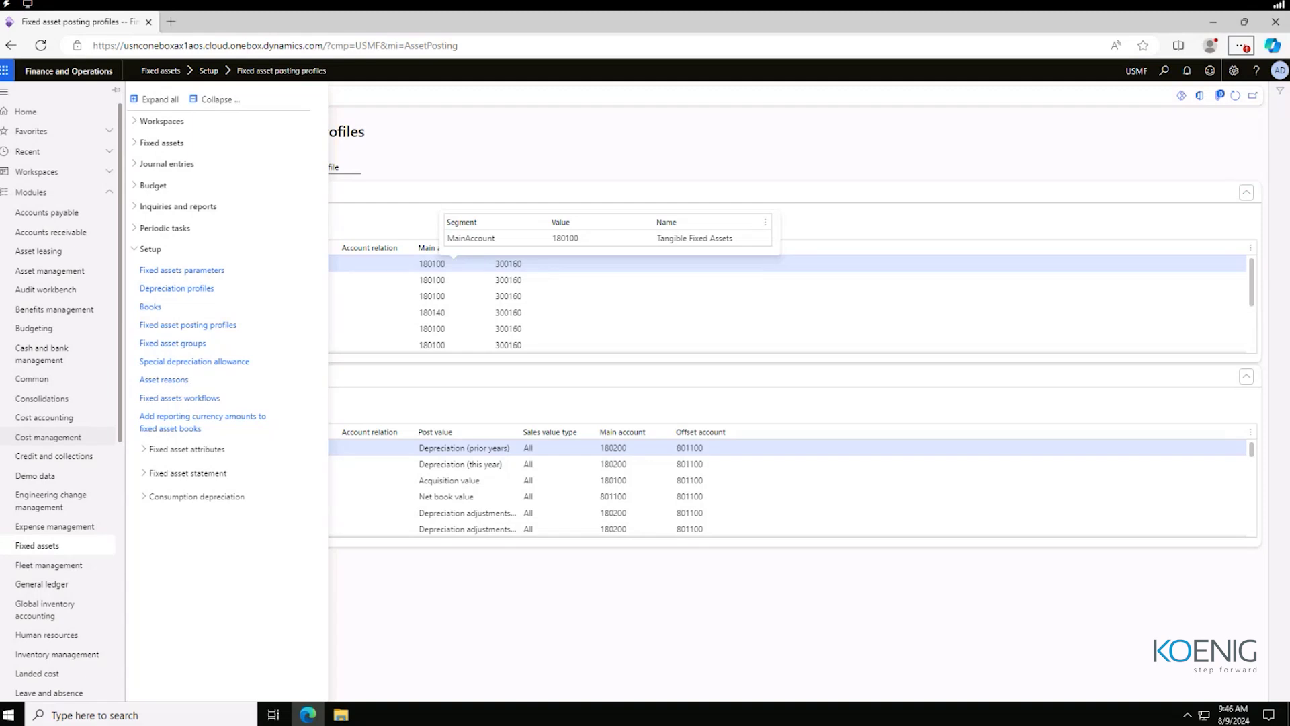
left_click(154, 143)
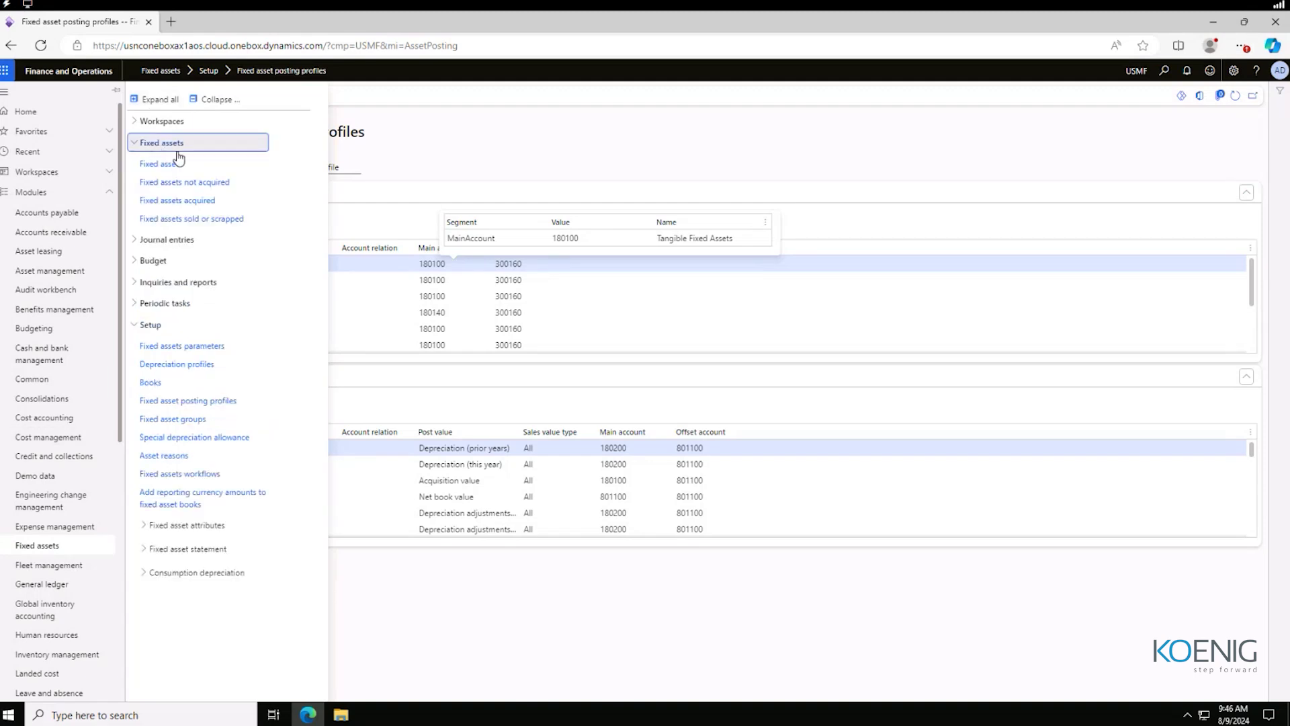
left_click(164, 163)
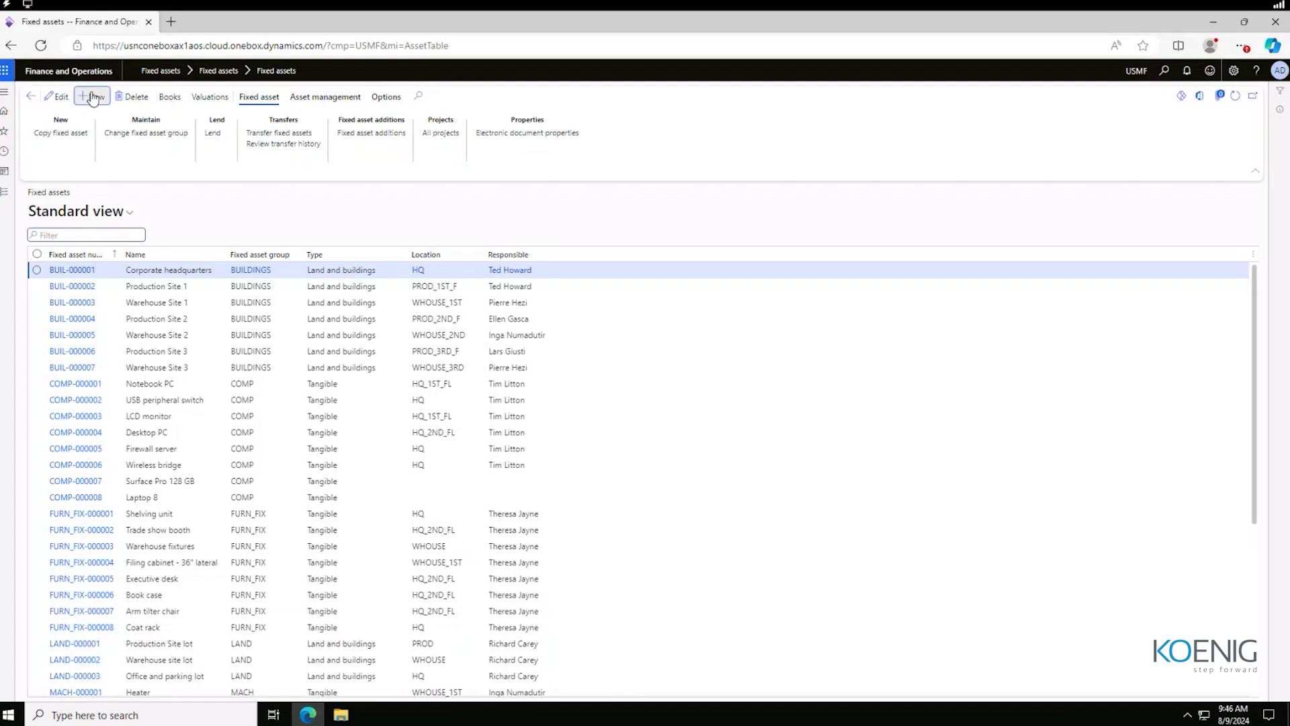
left_click(93, 98)
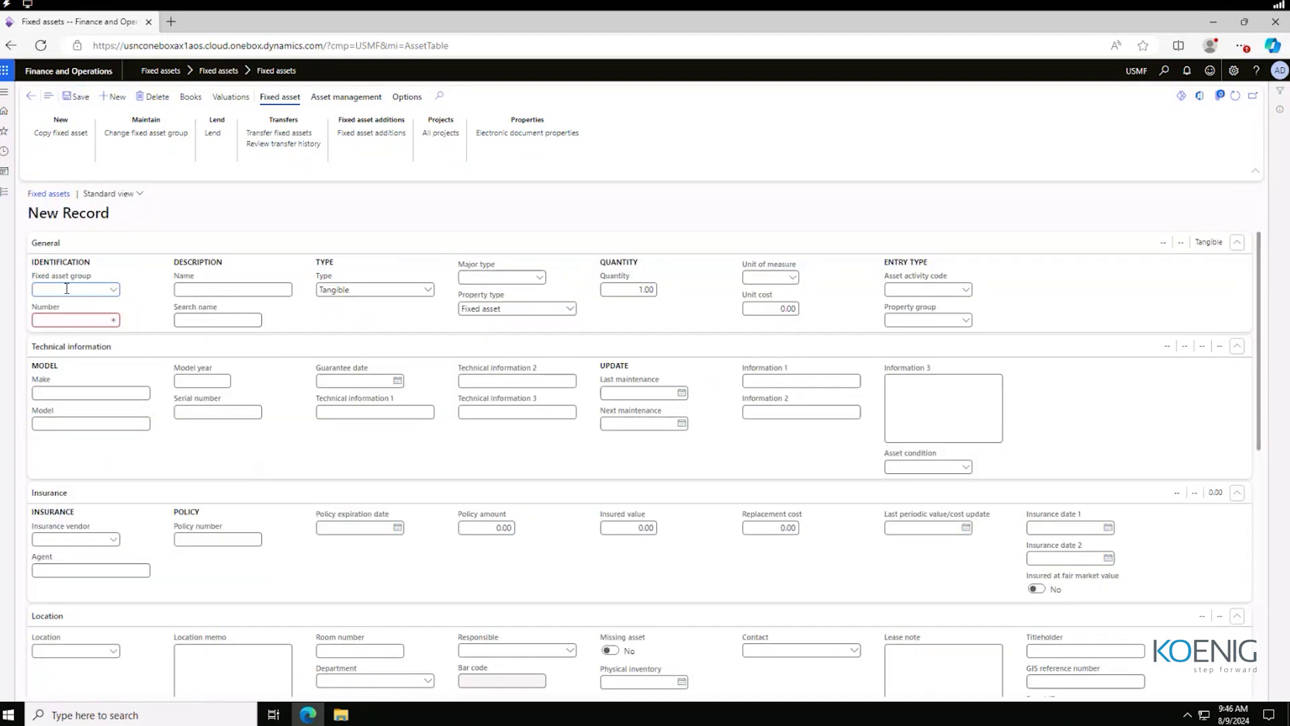
- Collapse the Technical information, Insurance, Location, Reference and notes, Structure and Image sections of the new record
left_click(99, 348)
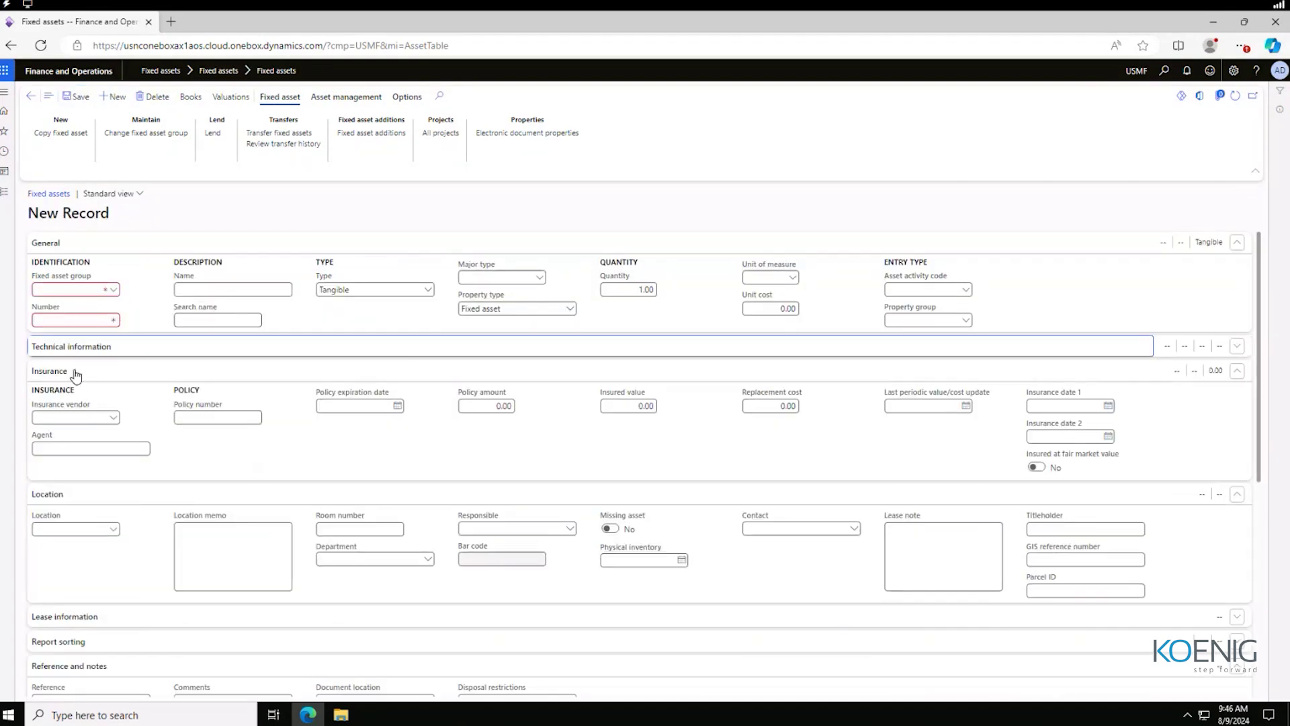
left_click(74, 371)
left_click(66, 397)
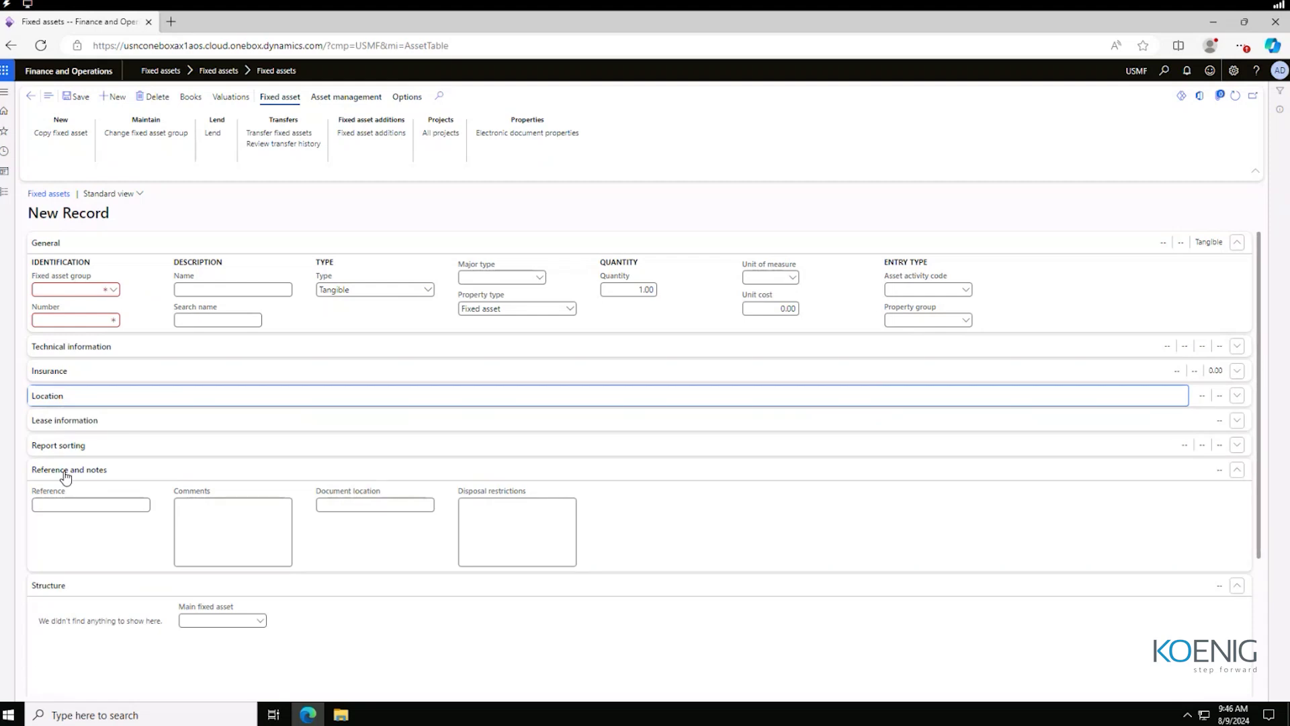
left_click(68, 470)
left_click(62, 496)
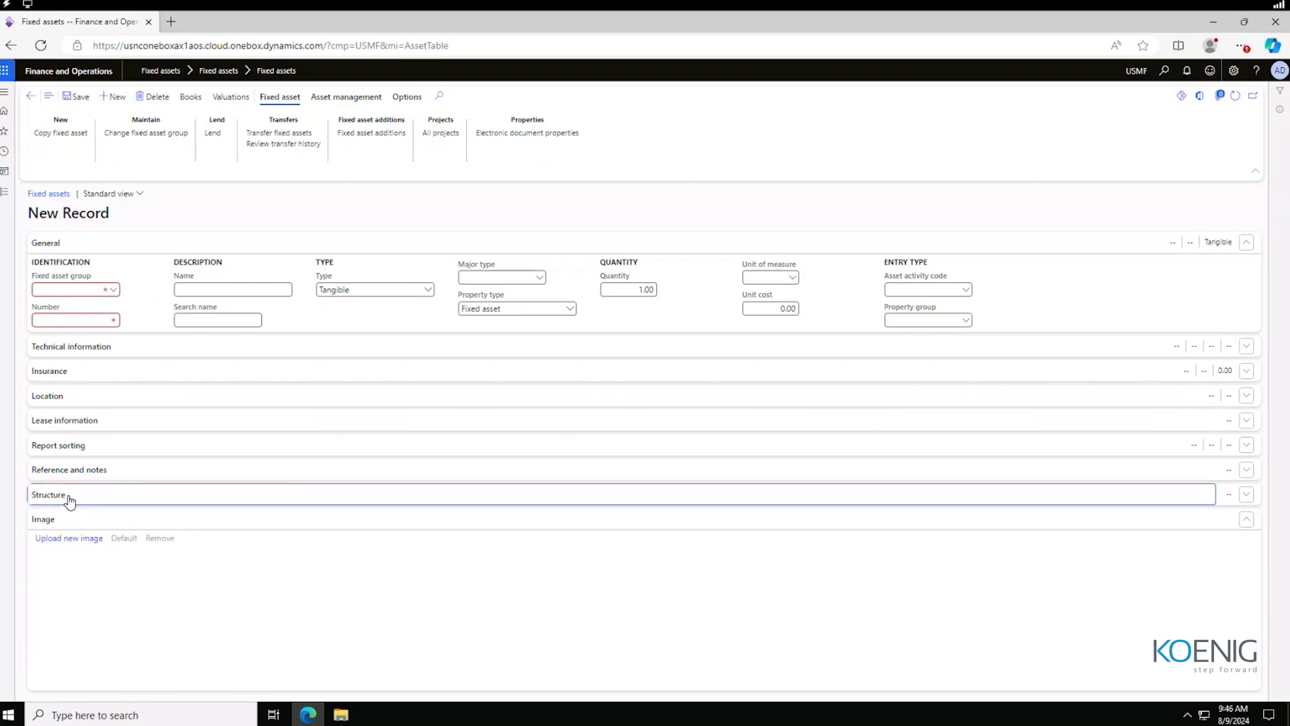
left_click(64, 520)
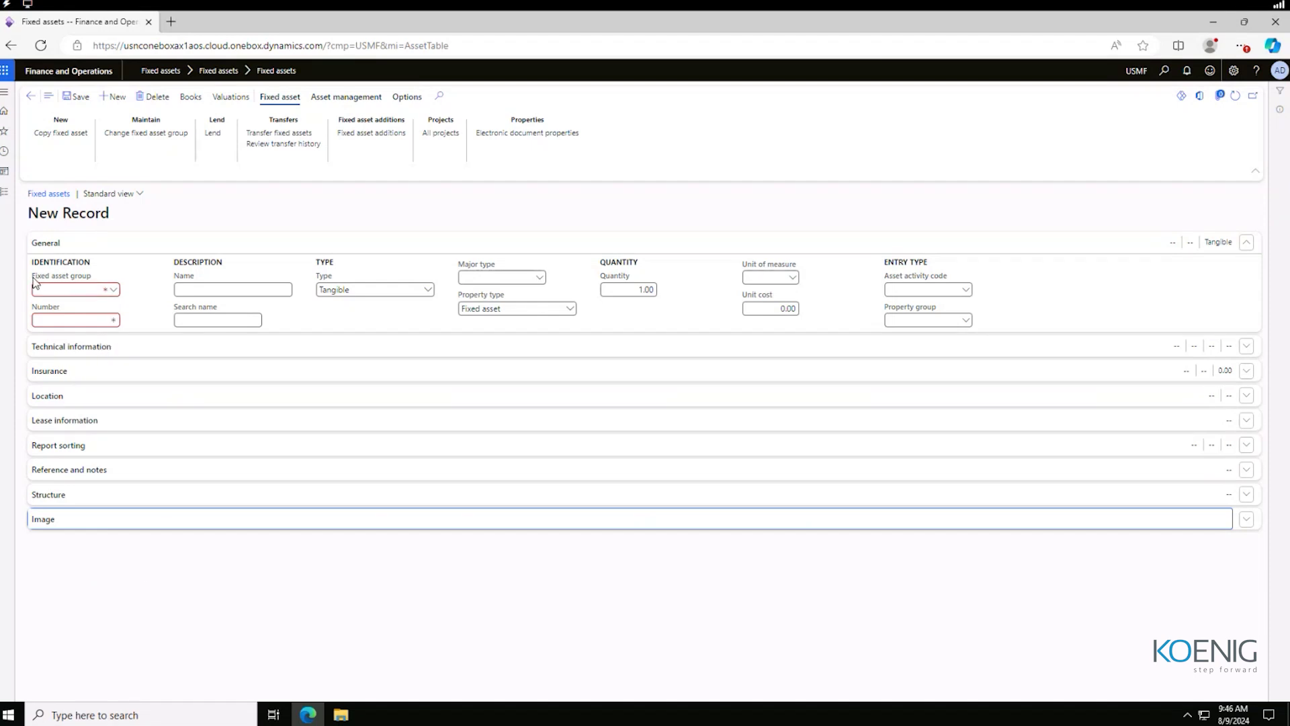
- Assign the new fixed asset to the COMP (Computers) fixed asset group and check its number
left_click(112, 294)
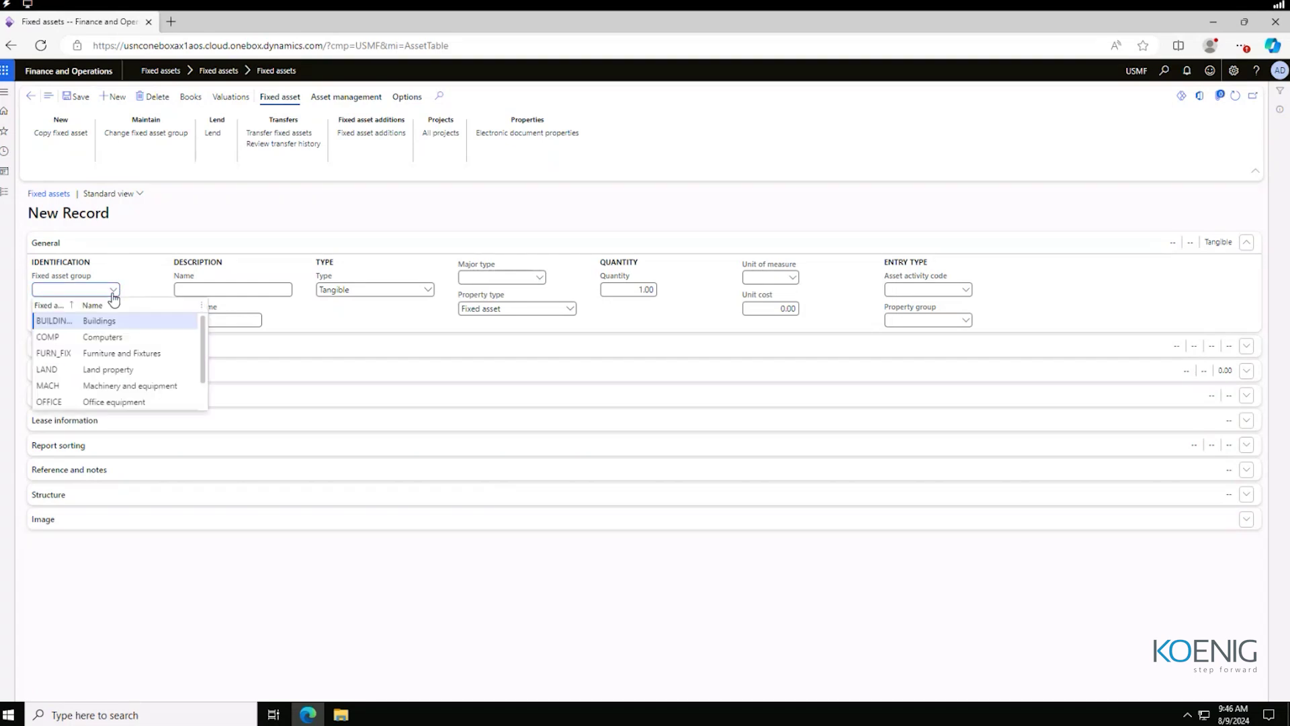
left_click(70, 338)
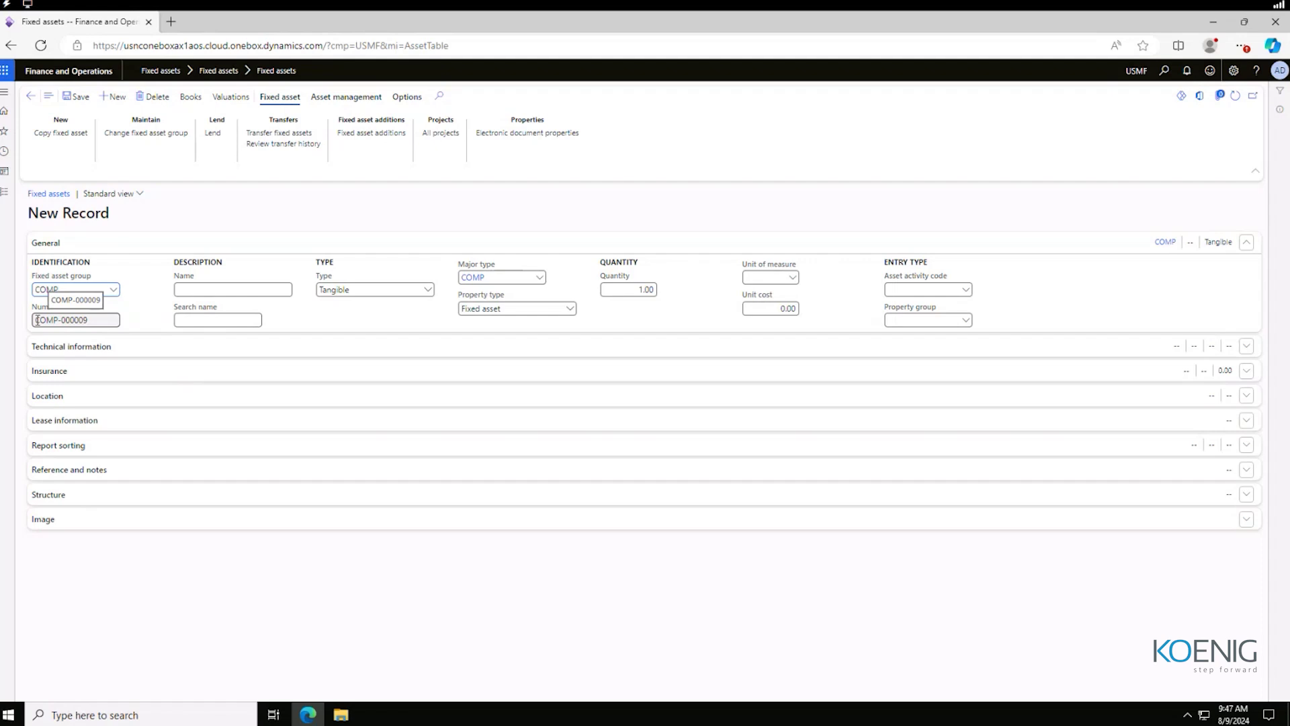
left_click_drag(37, 320, 100, 320)
left_click(91, 320)
left_click(103, 322)
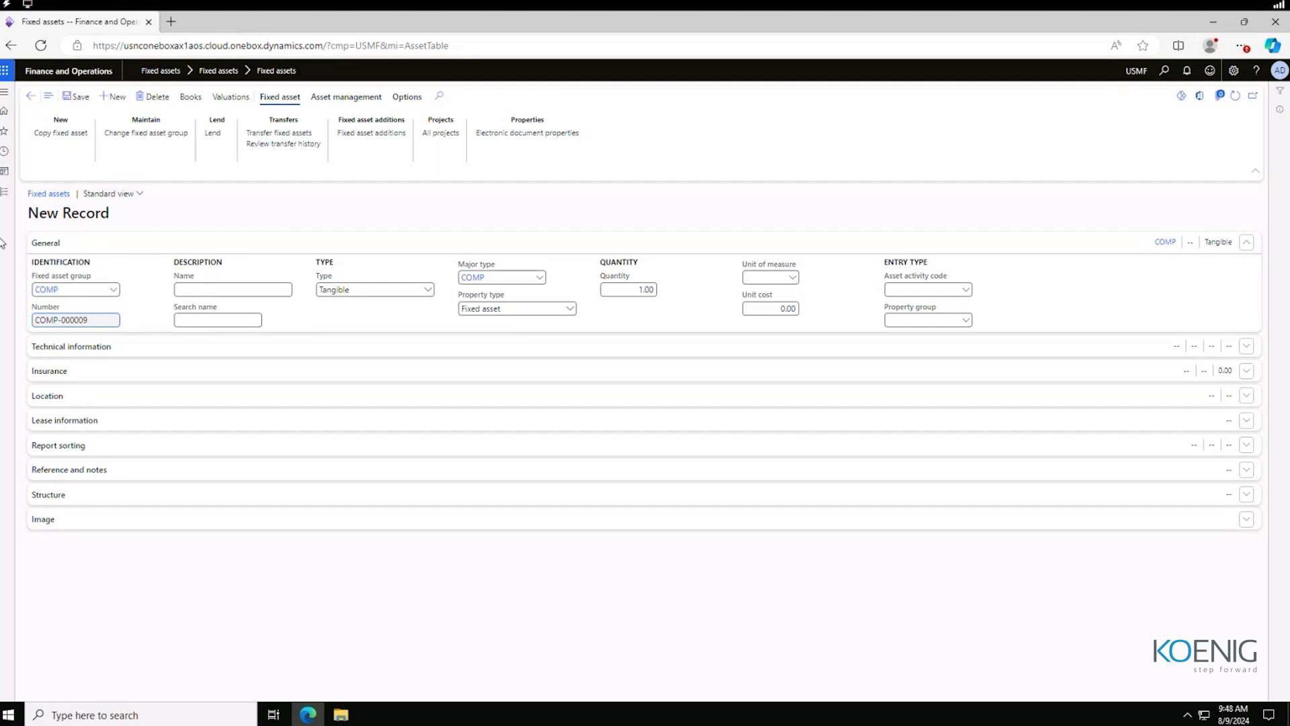
- Name the new fixed asset "Laptop 9" and review the available asset type options
left_click(216, 291)
type("Laptop 9")
key("Tab")
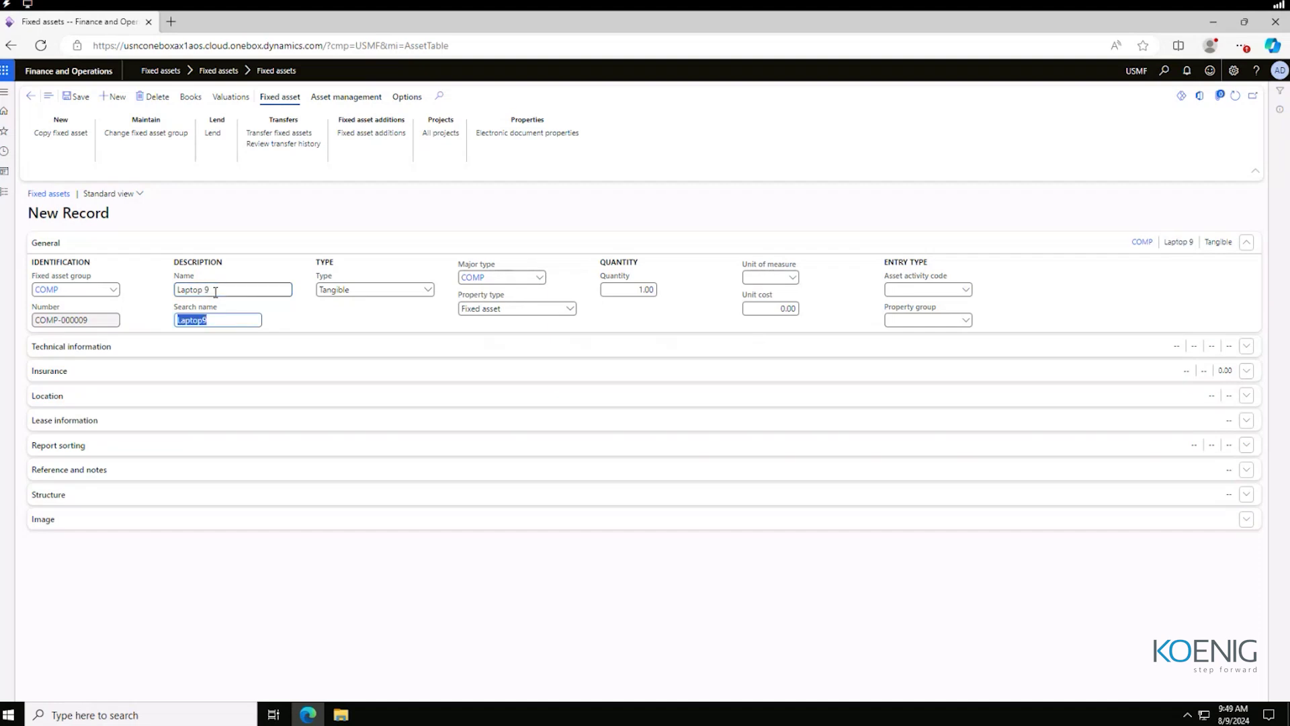
left_click(363, 295)
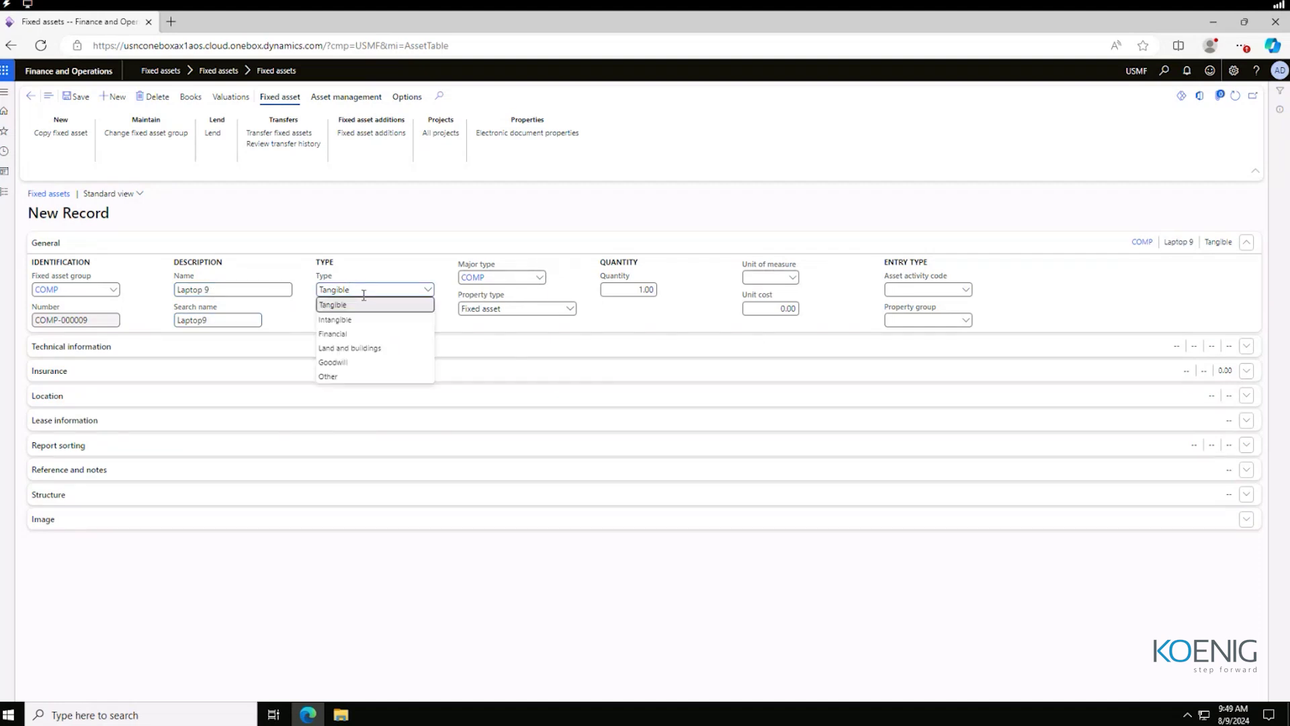
left_click(297, 317)
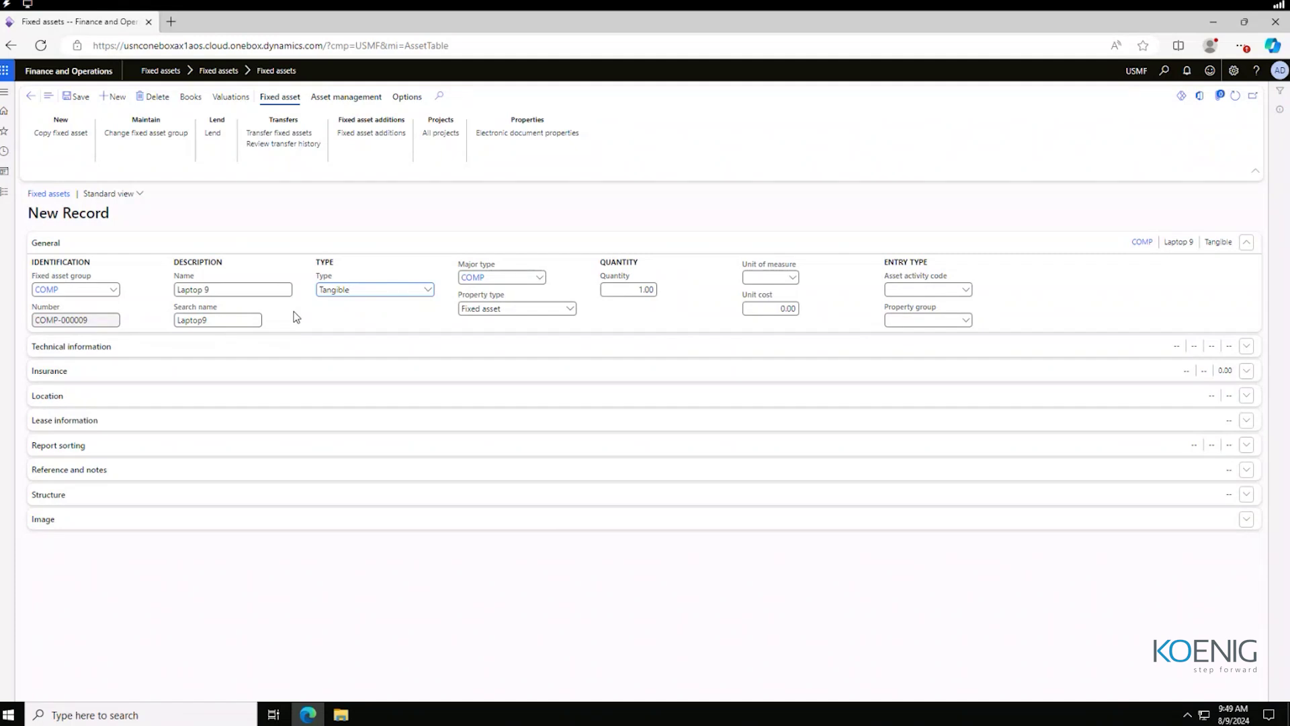
- Review the Technical information fields, including the asset condition options, and the Insurance fields of the Laptop 9 record
left_click(62, 353)
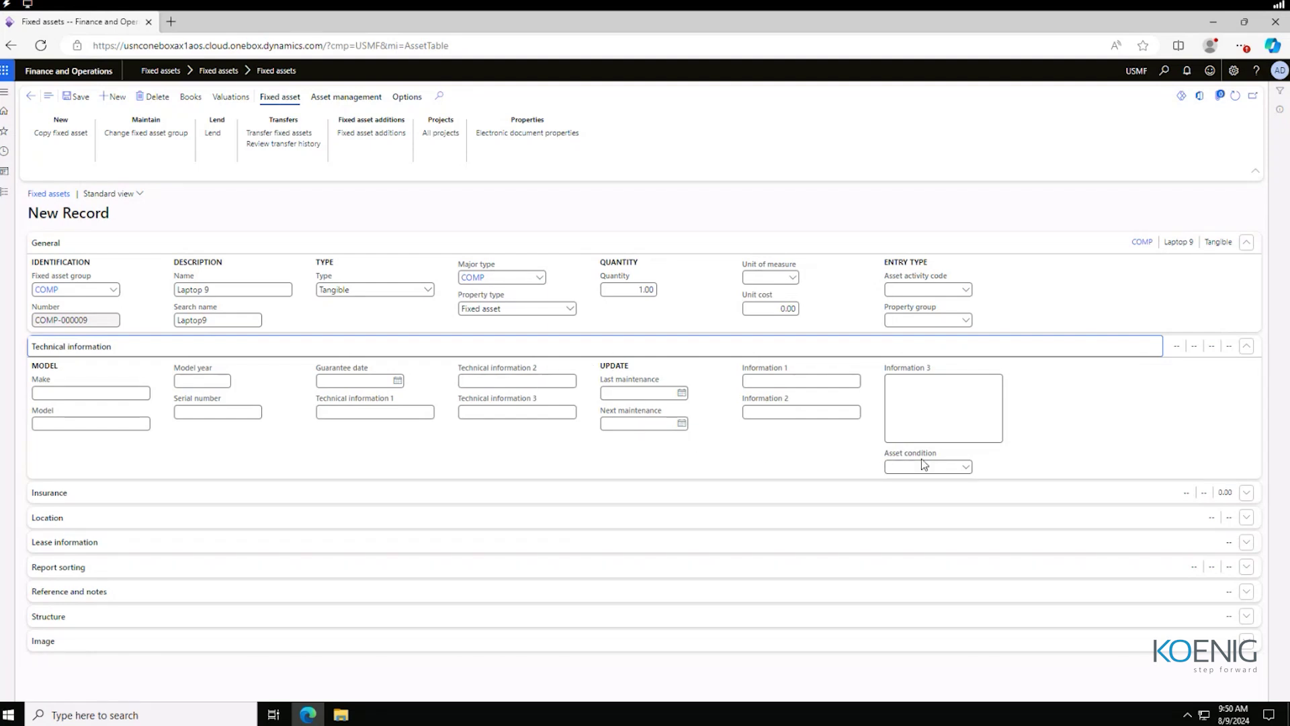
left_click(967, 469)
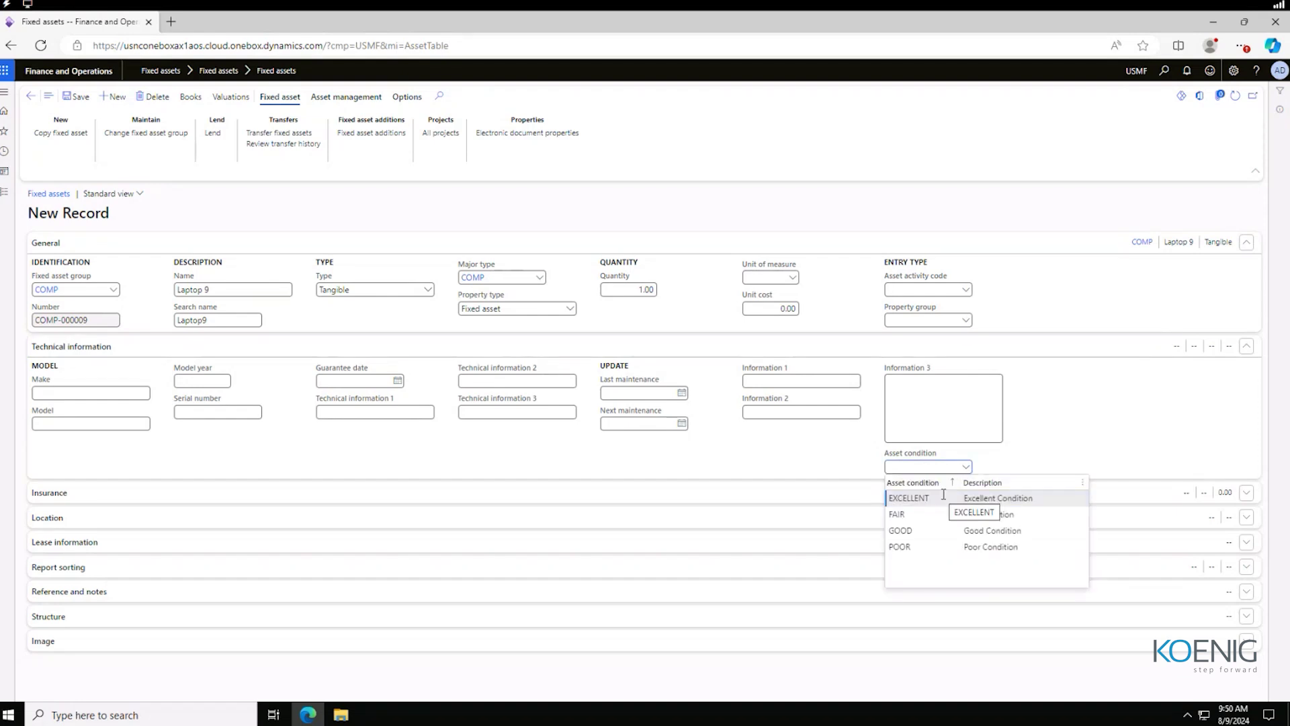
left_click(535, 474)
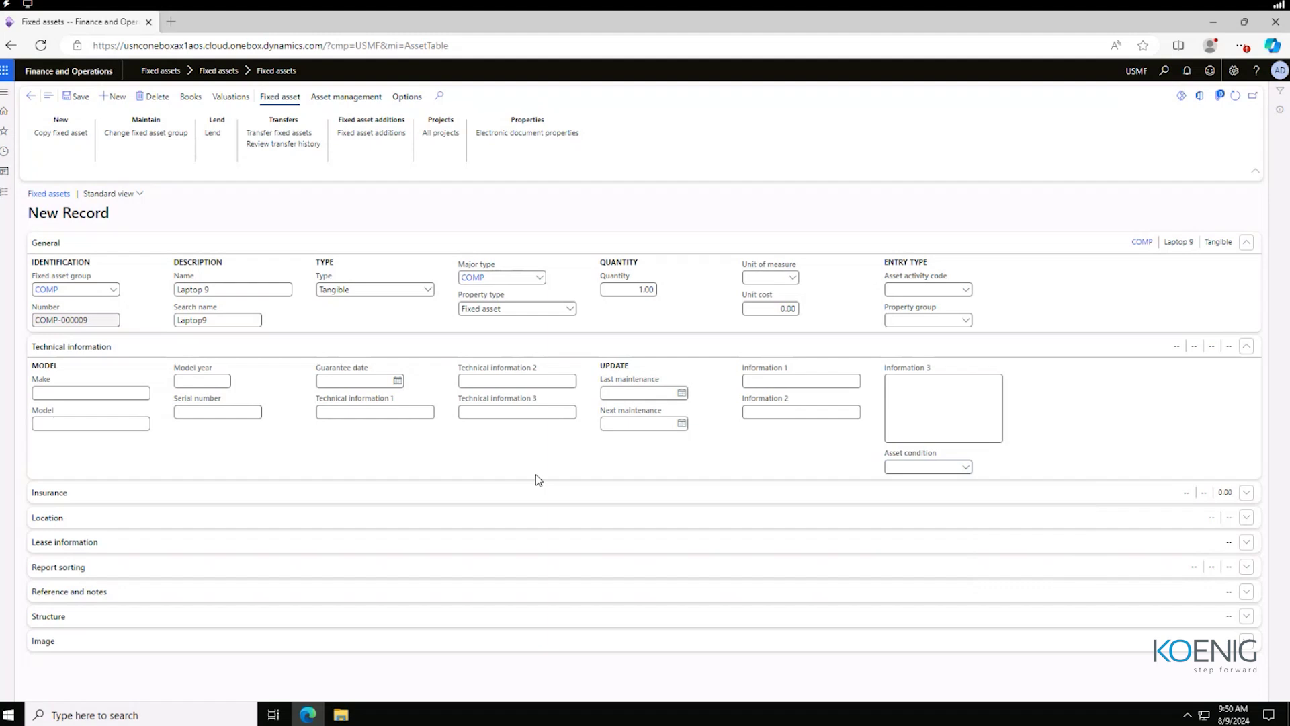
left_click(71, 348)
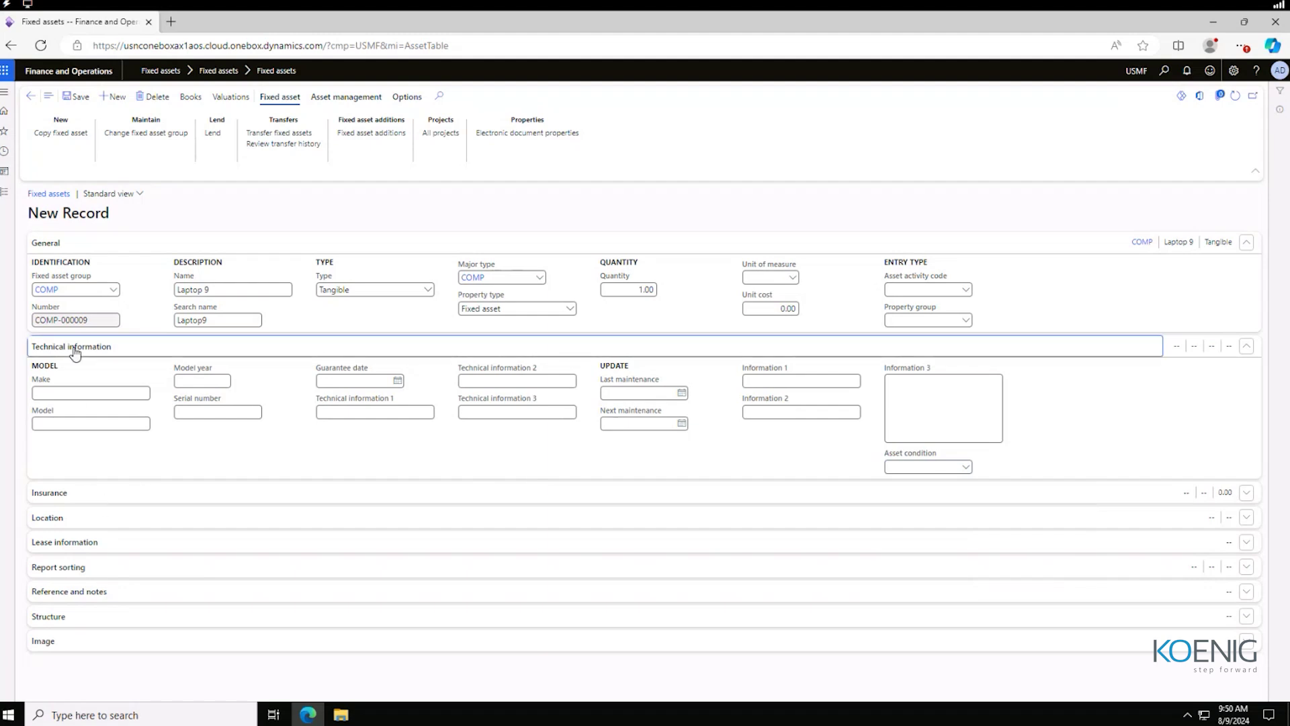
left_click(51, 374)
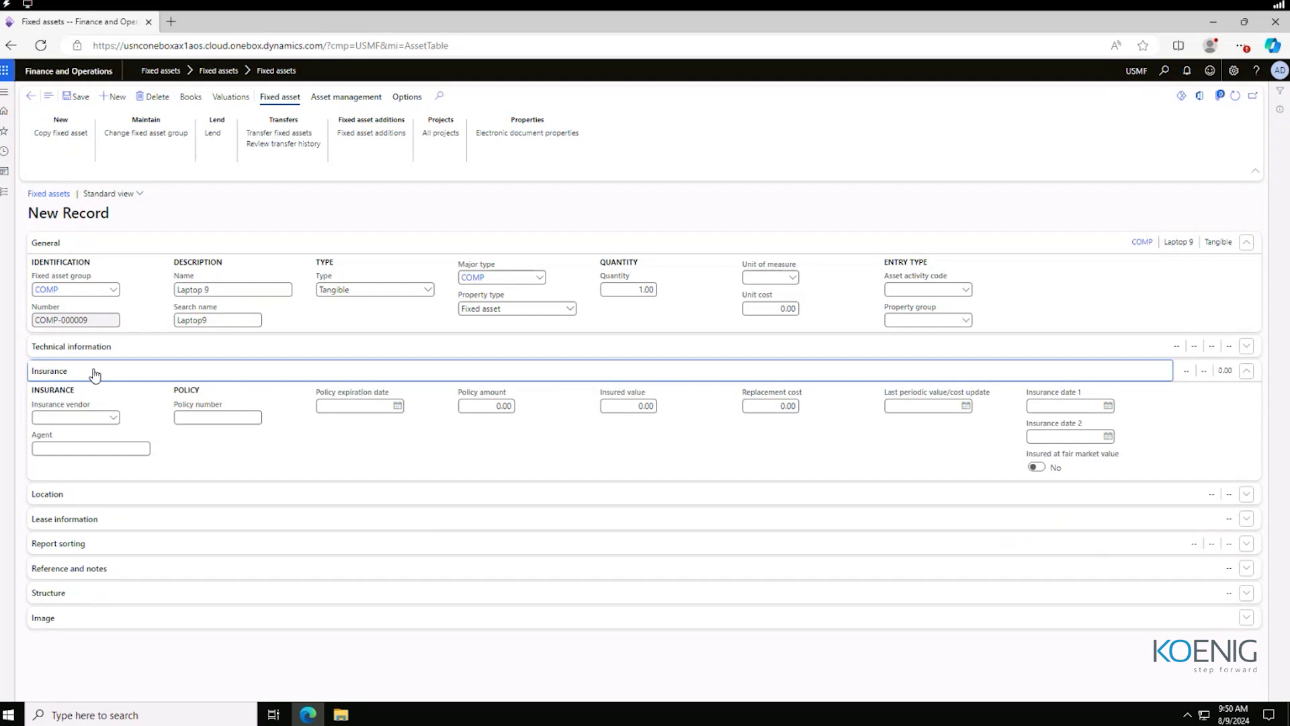
left_click(94, 374)
- Expand the Location section and look through the available asset locations without choosing one
left_click(54, 403)
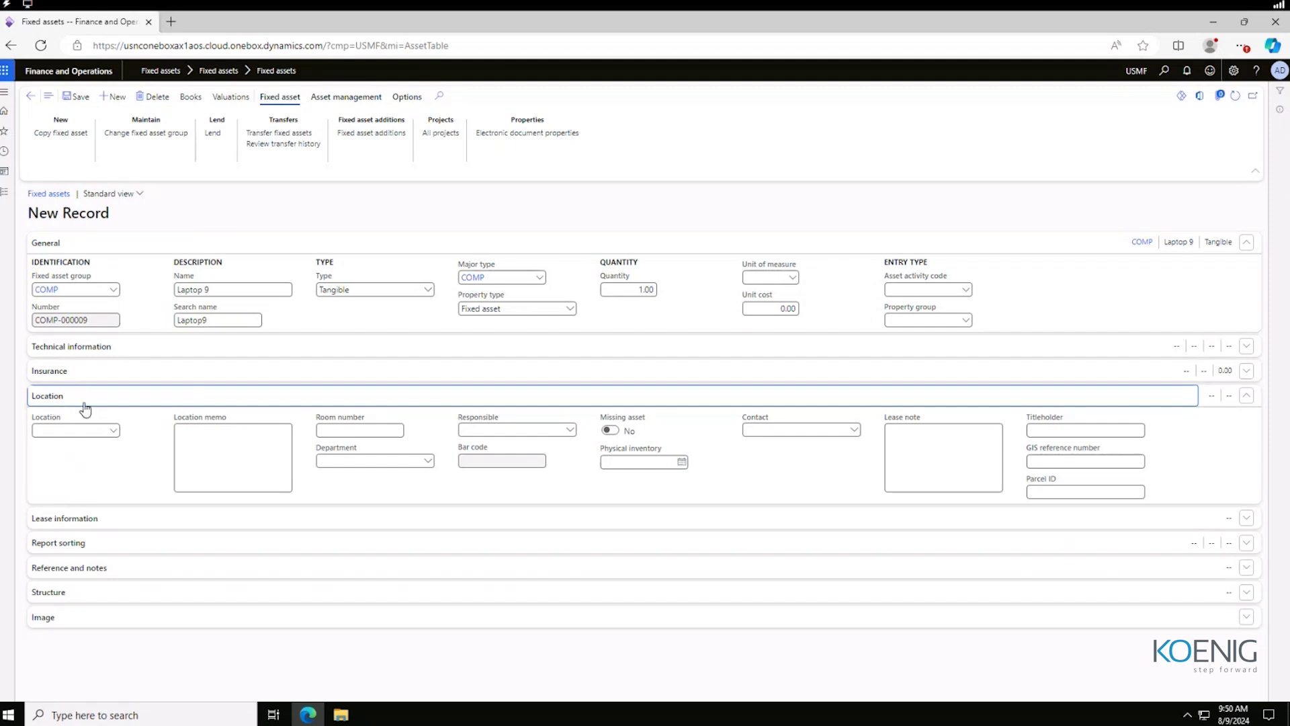
left_click(113, 431)
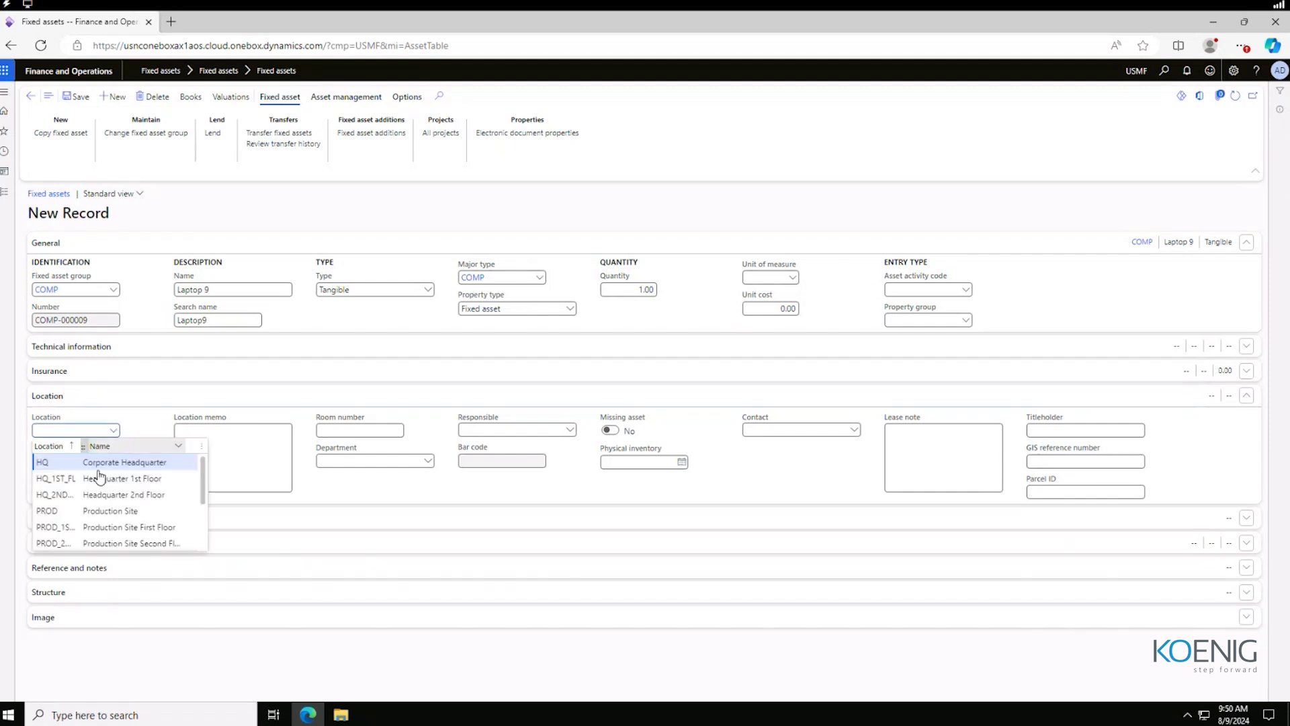
scroll(107, 479, "down", 3)
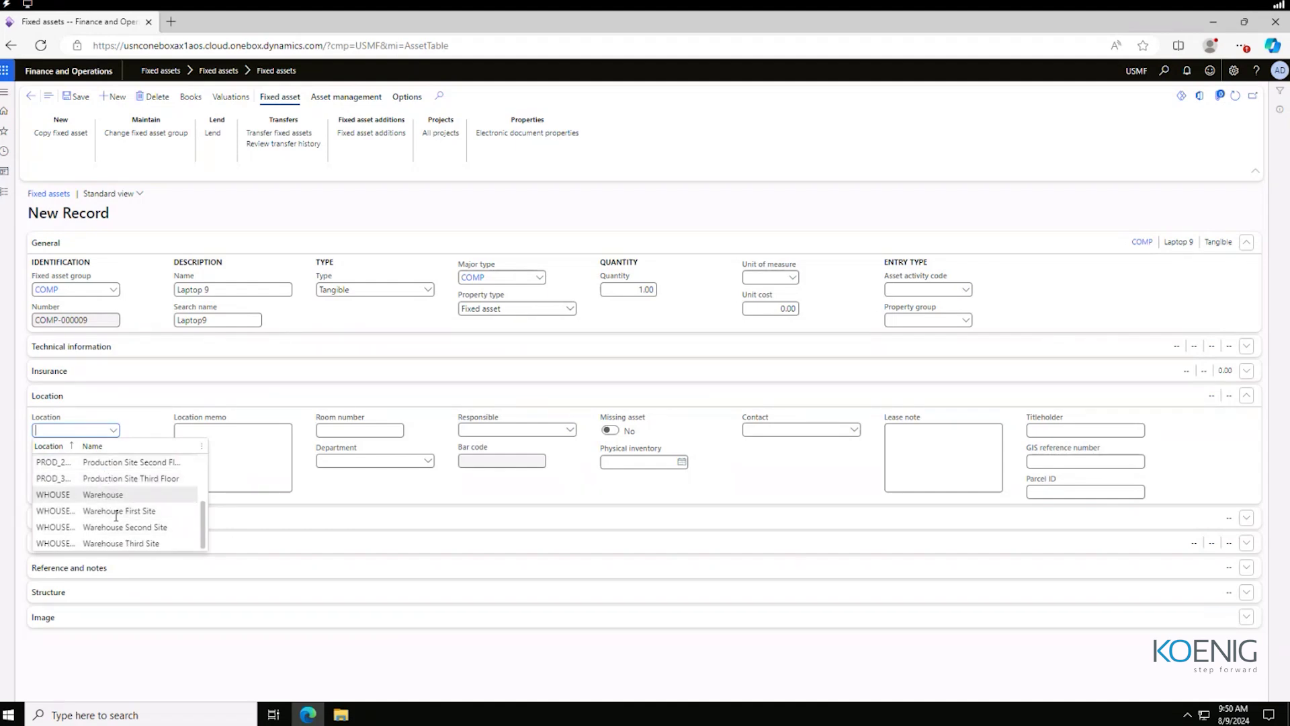
scroll(107, 494, "up", 3)
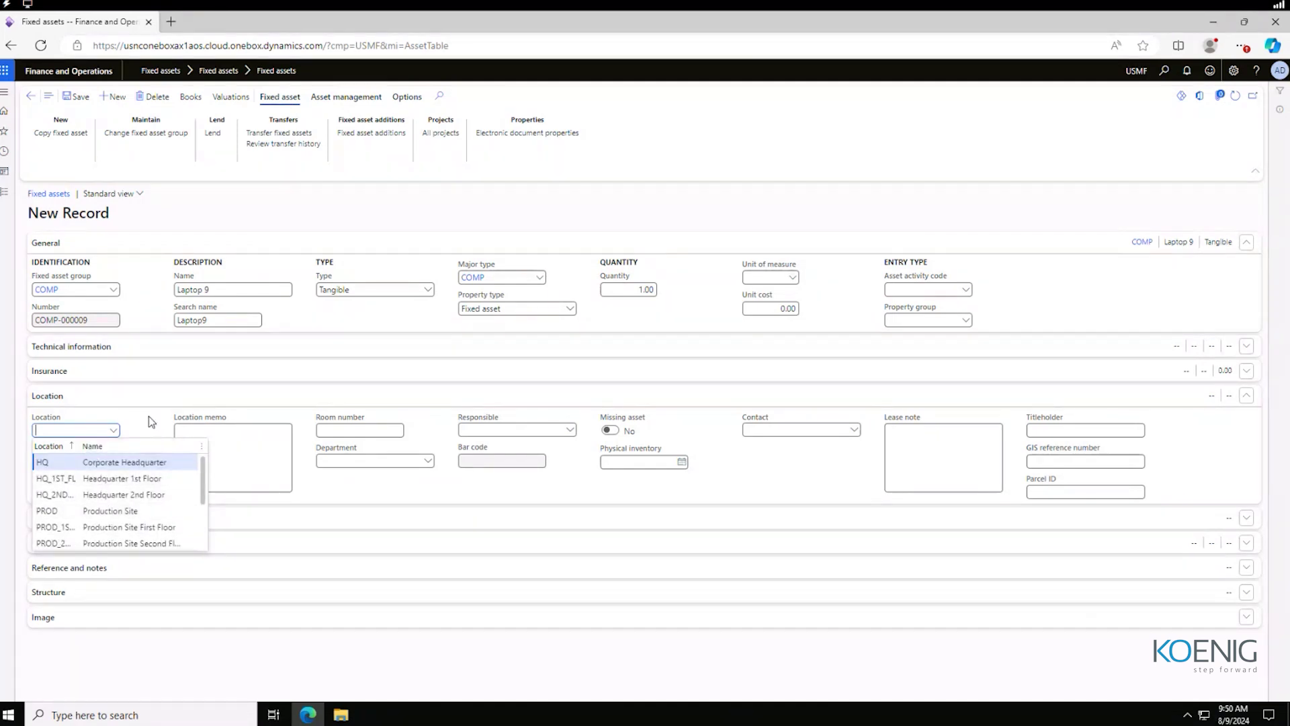
left_click(235, 468)
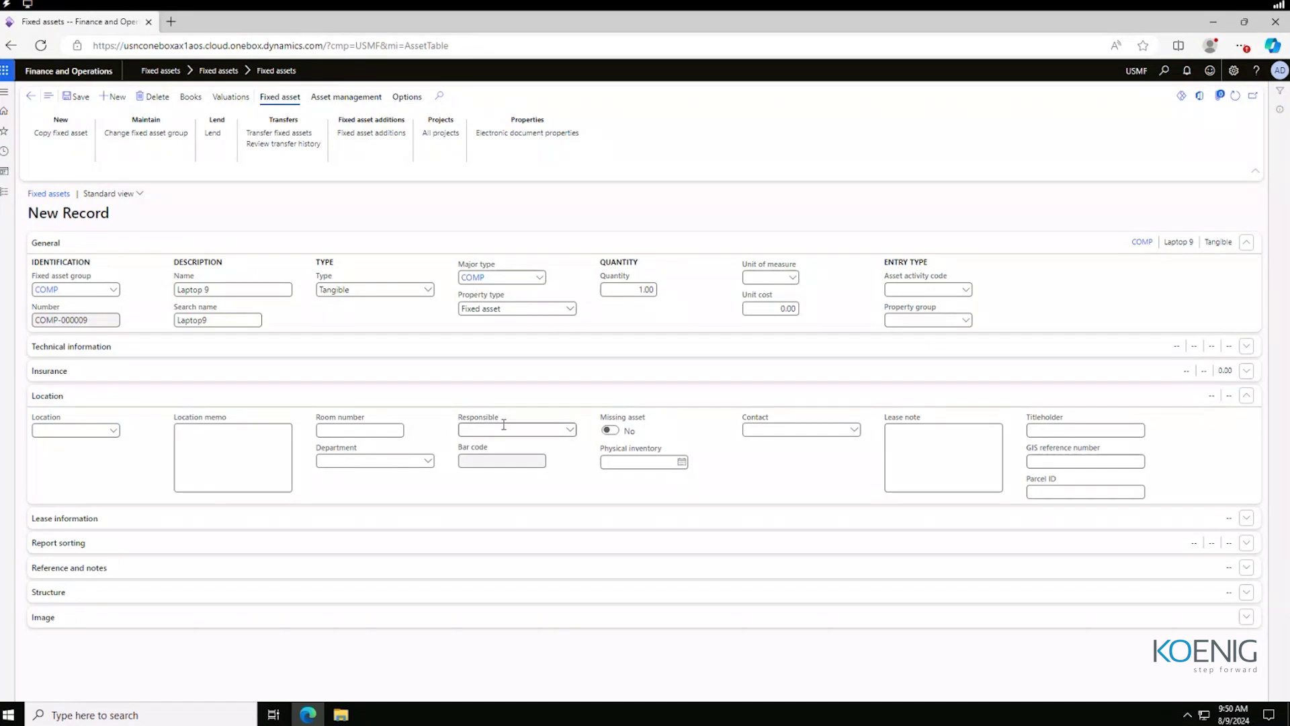
- Look through the workers available for the Responsible field without choosing one, and collapse the Location section
left_click_drag(458, 419, 500, 422)
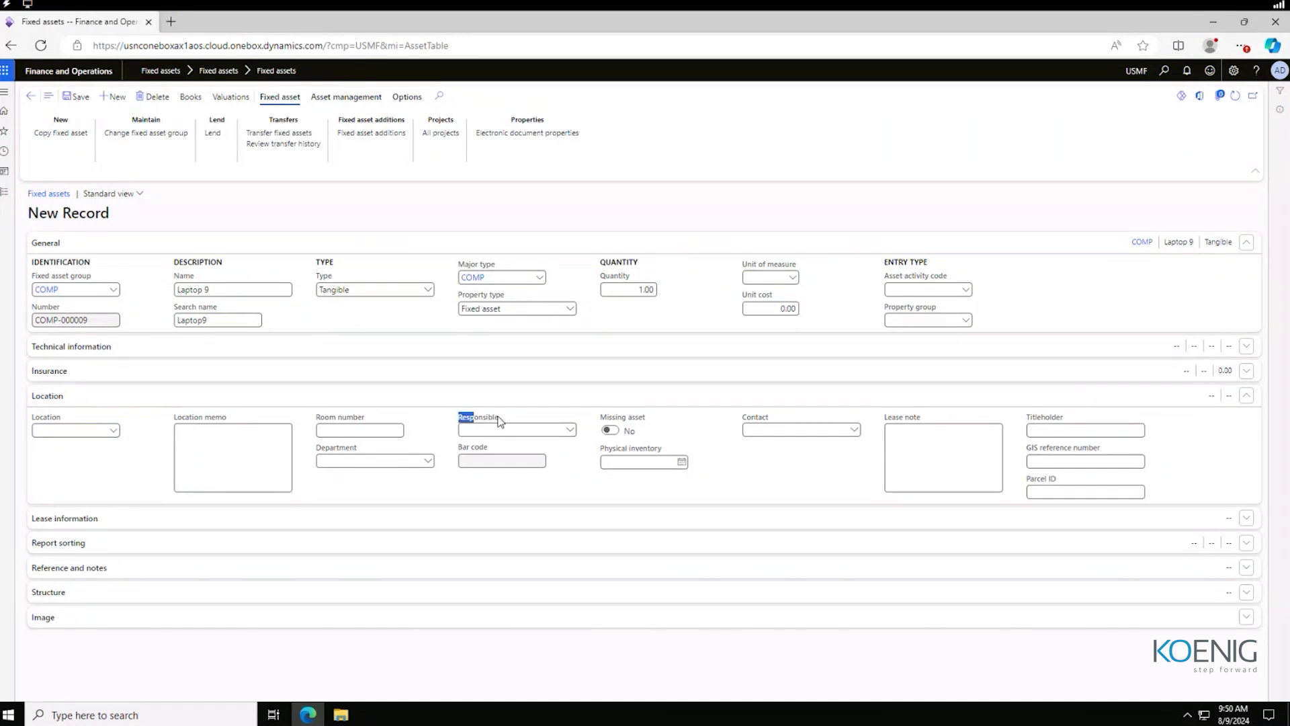
left_click(106, 449)
left_click(565, 432)
left_click(571, 430)
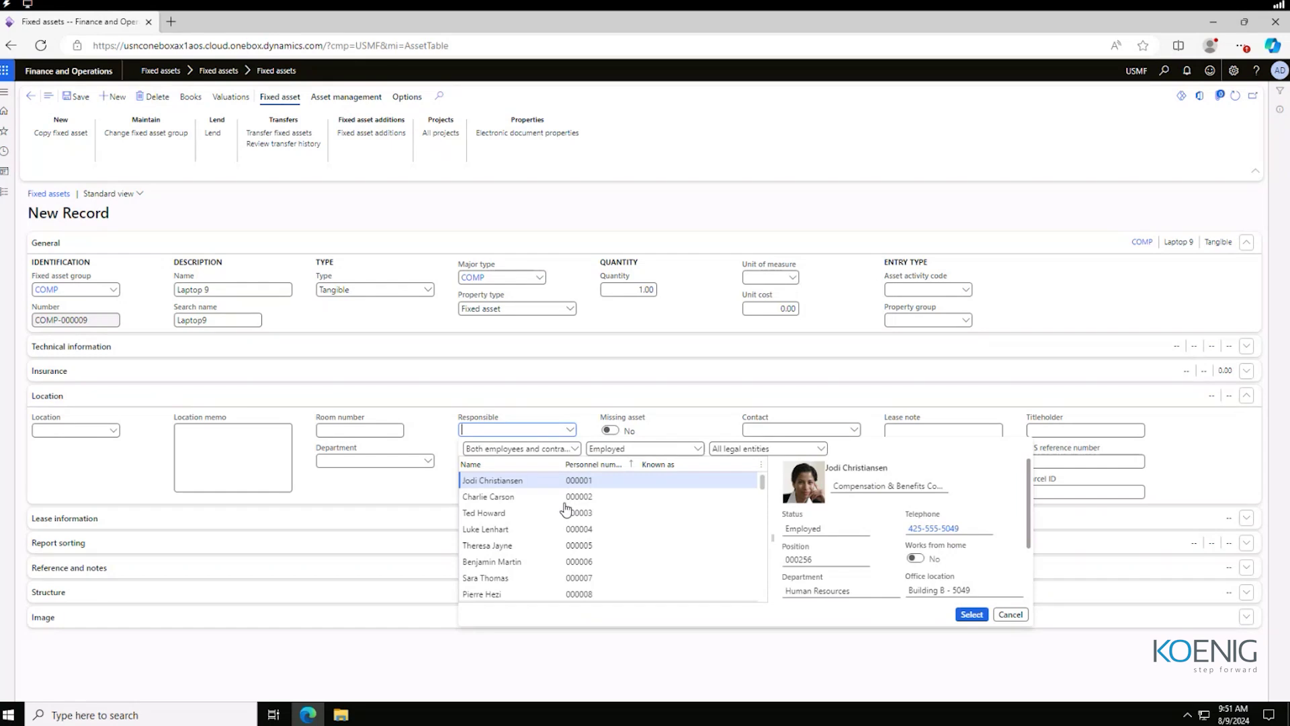
scroll(566, 510, "down", 8)
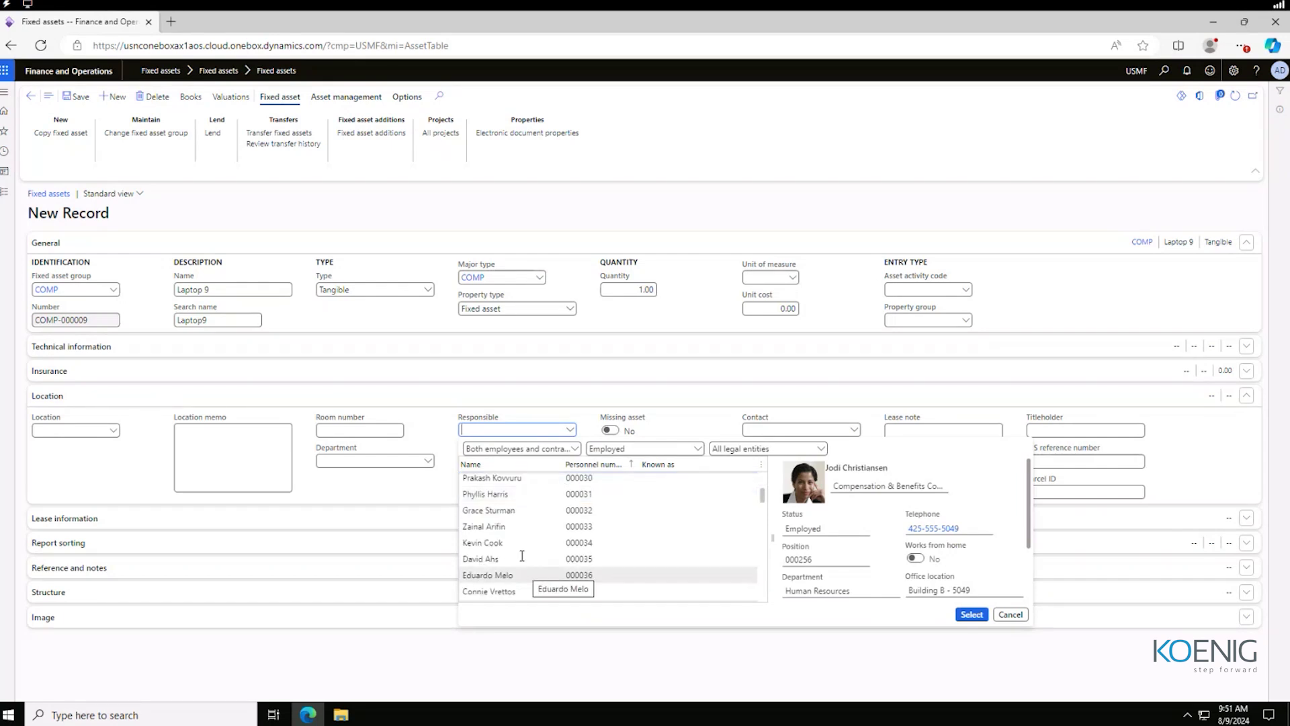
scroll(528, 551, "down", 5)
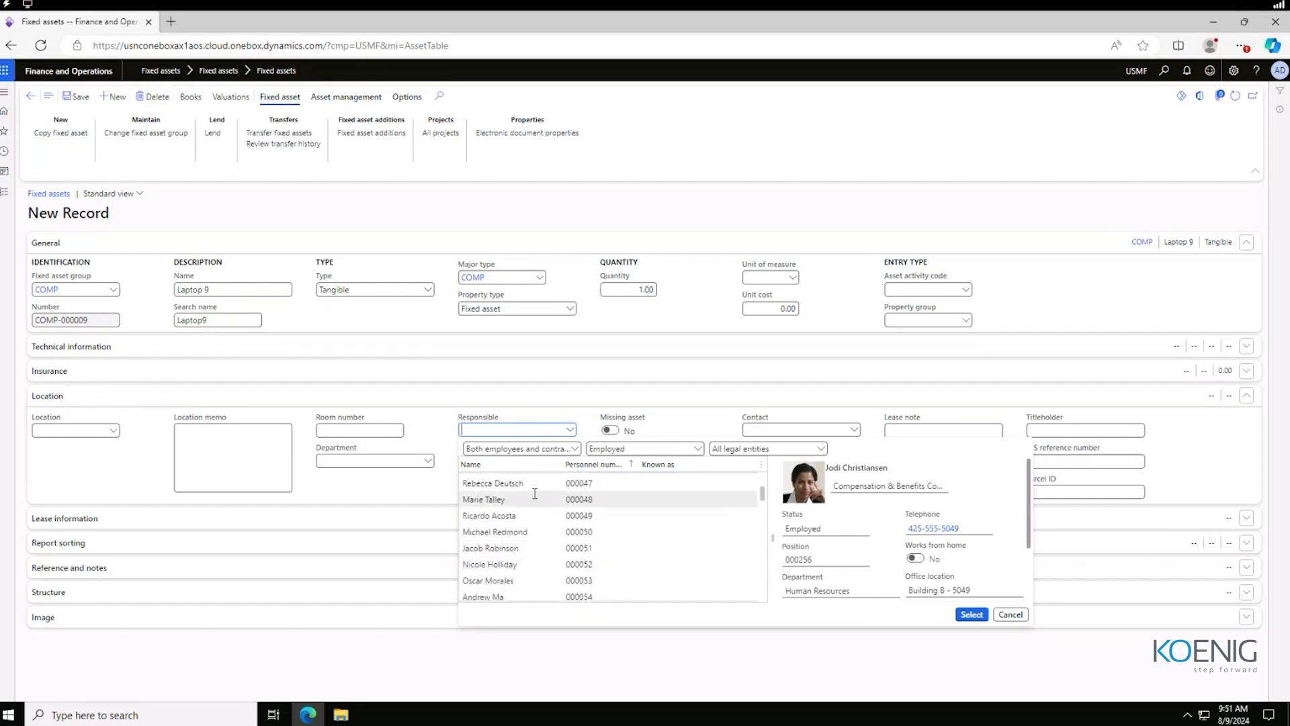
left_click(441, 510)
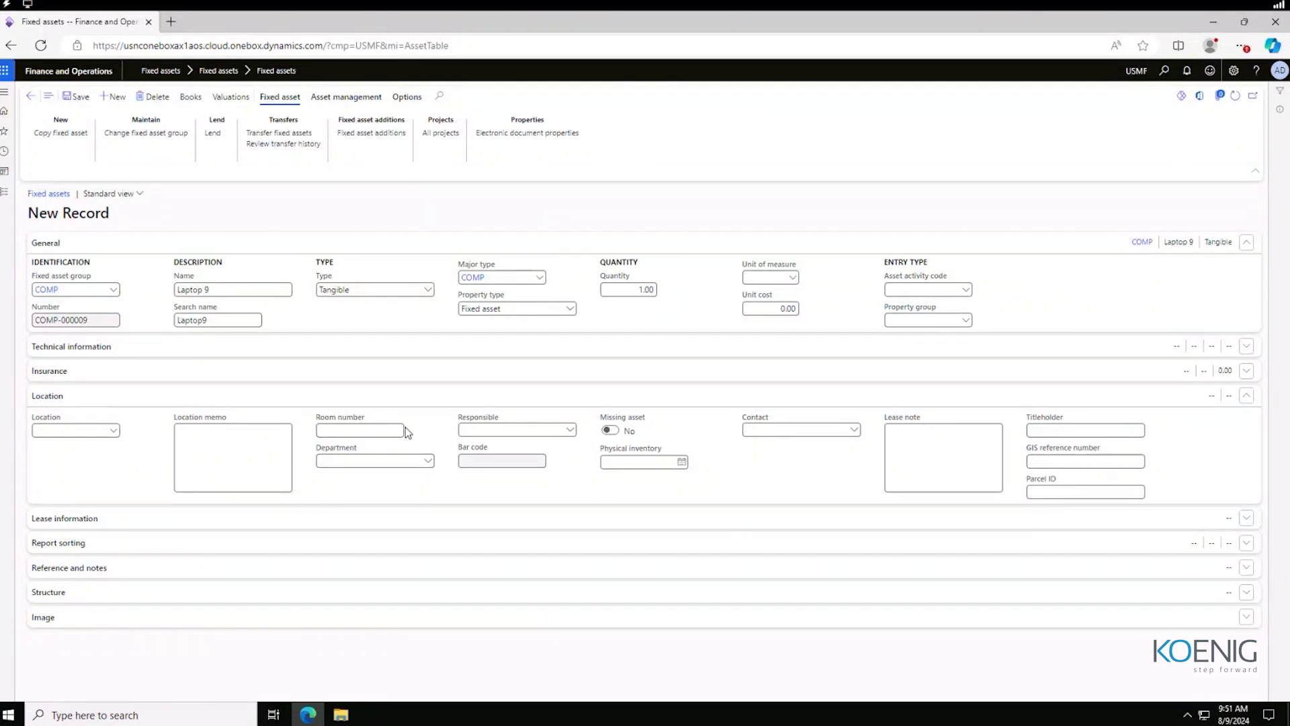
left_click(62, 400)
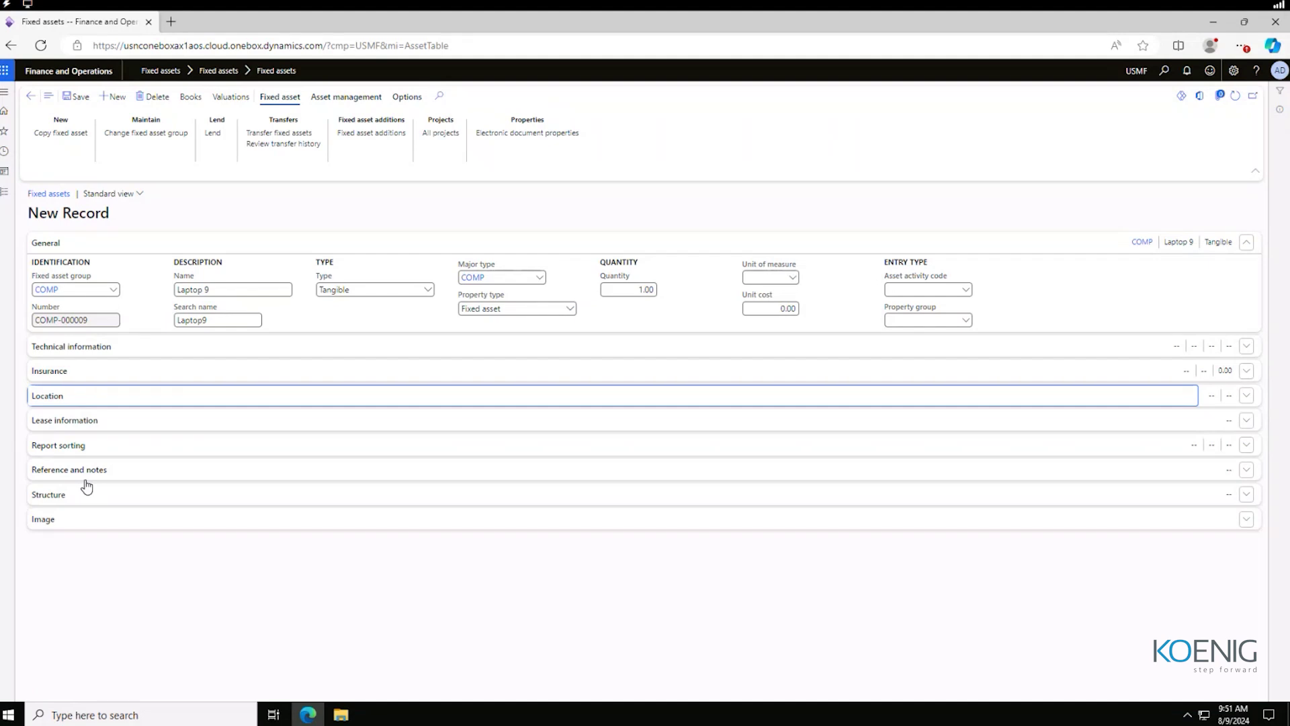
- Review the Lease information and the Reference and notes sections, collapsing each again
left_click(43, 421)
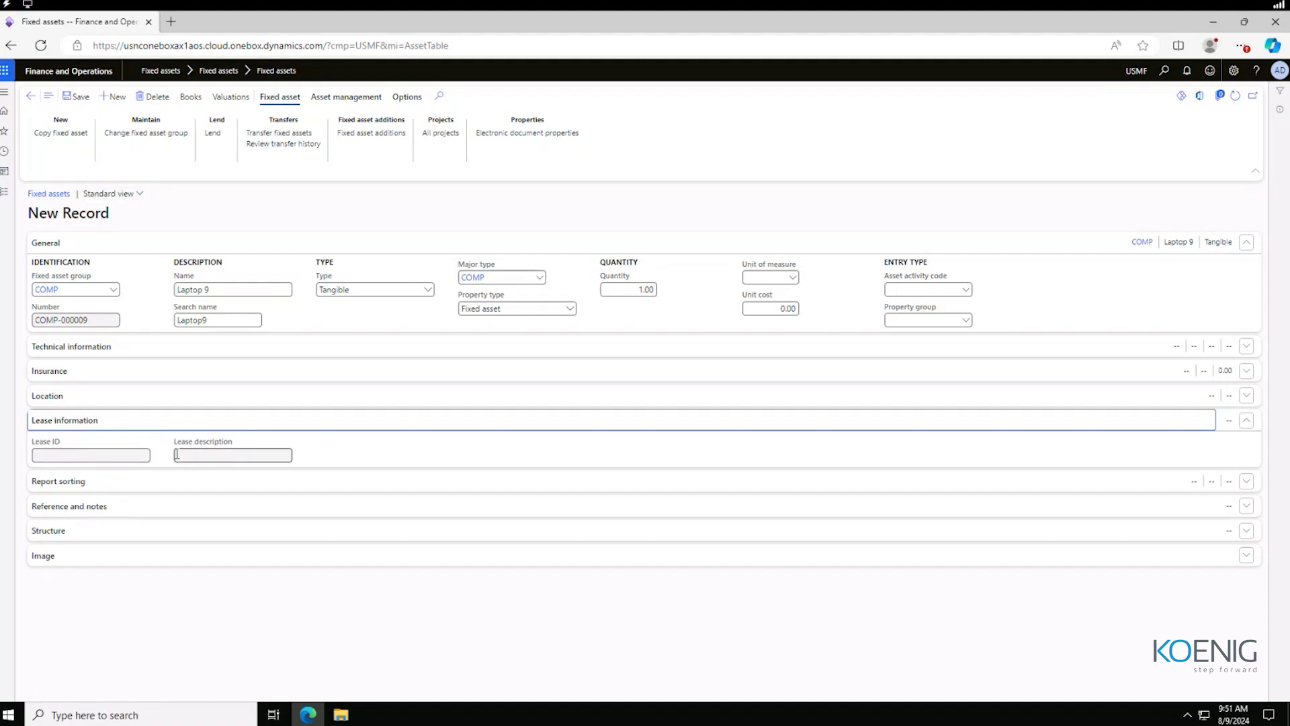
left_click(86, 420)
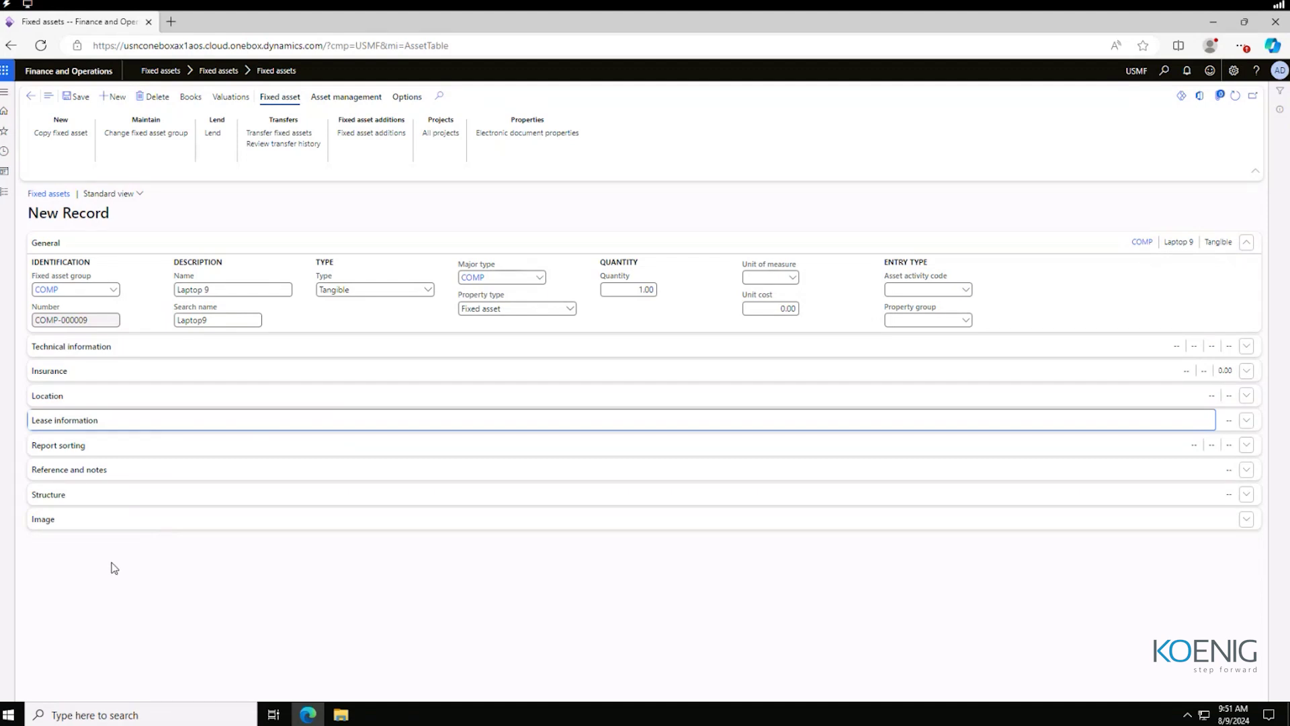
left_click(91, 474)
left_click(82, 469)
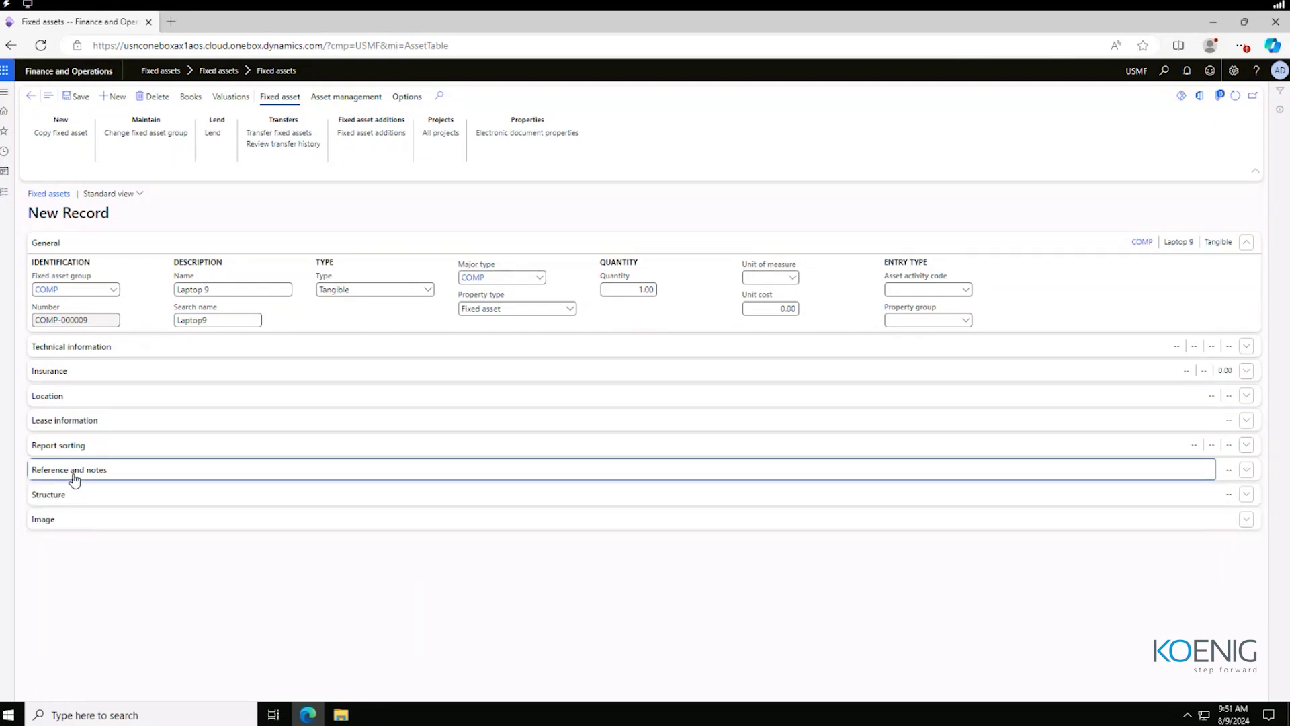
- Review the Structure section and its list of possible main fixed assets without choosing one, and collapse it
left_click(72, 501)
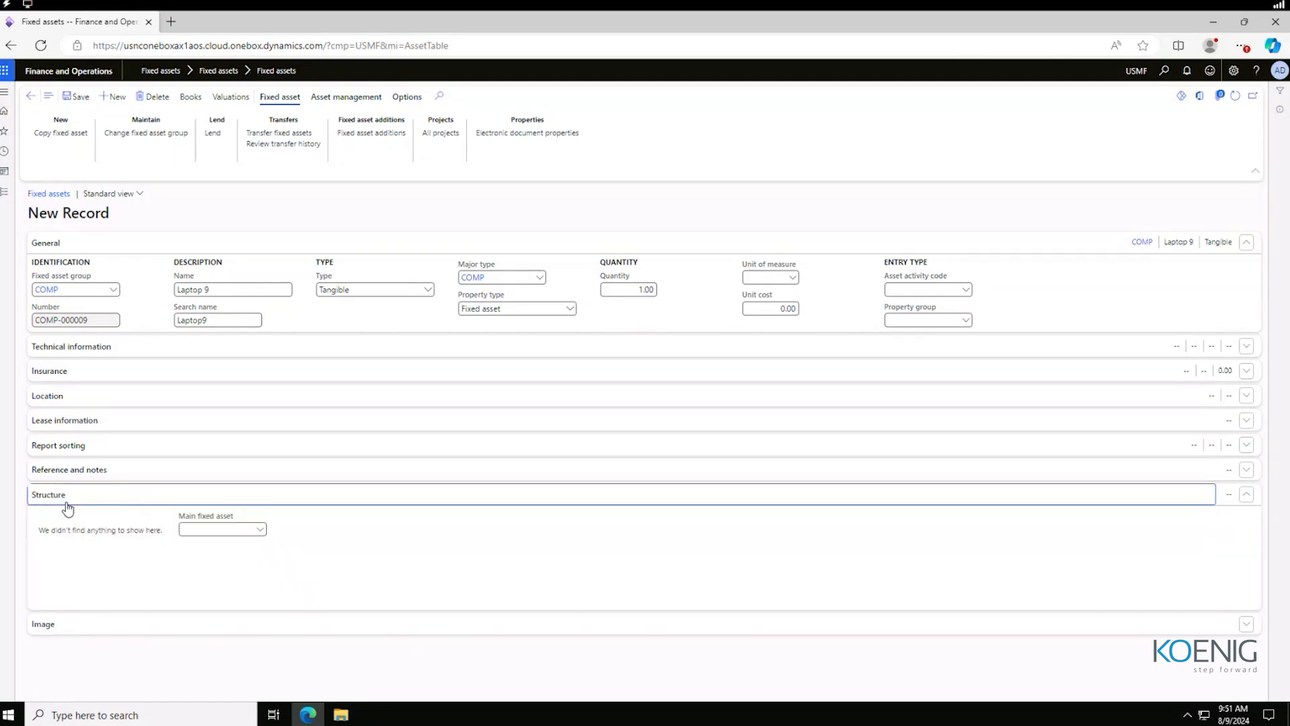
left_click(143, 544)
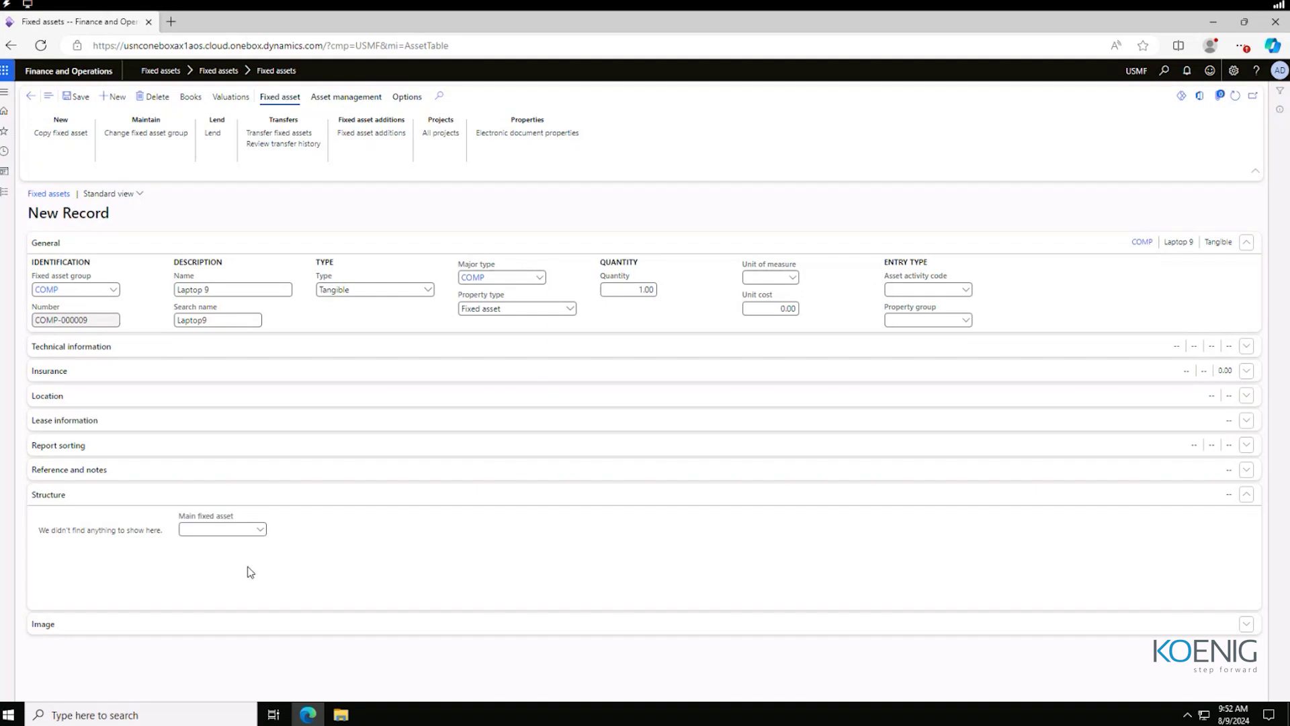
left_click(261, 531)
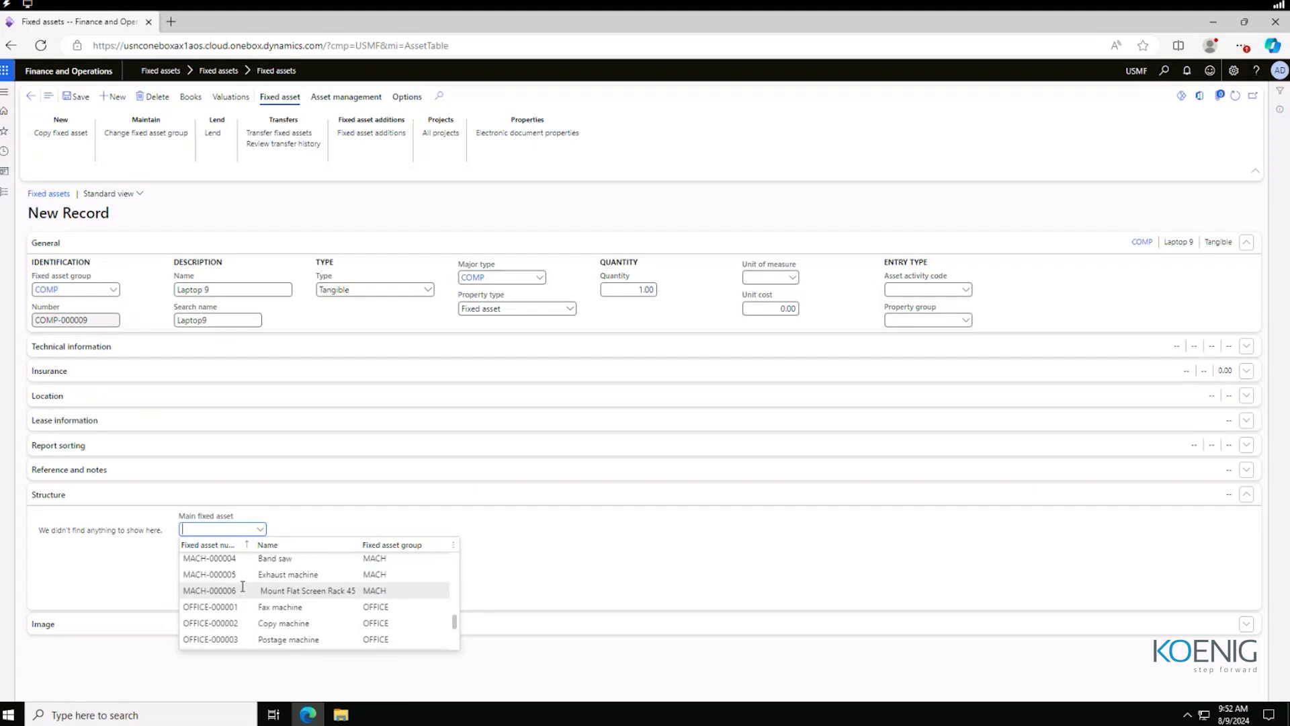
scroll(243, 587, "up", 5)
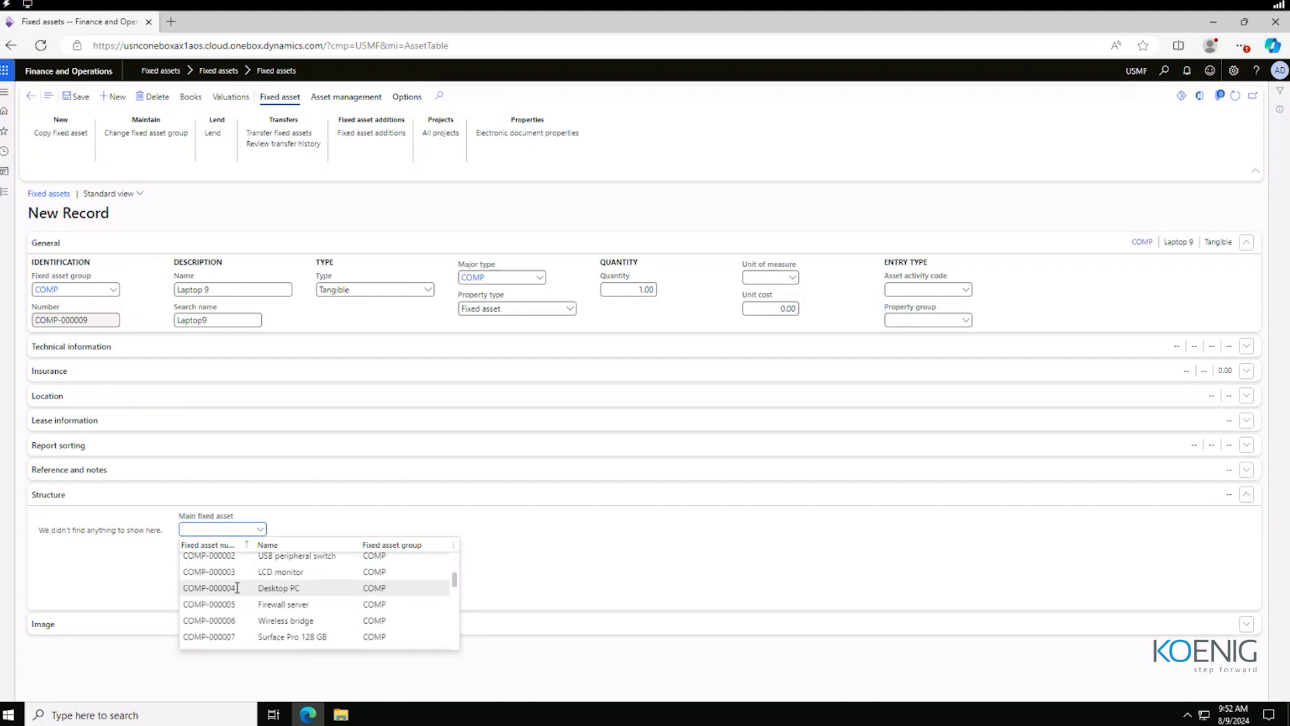
left_click(127, 584)
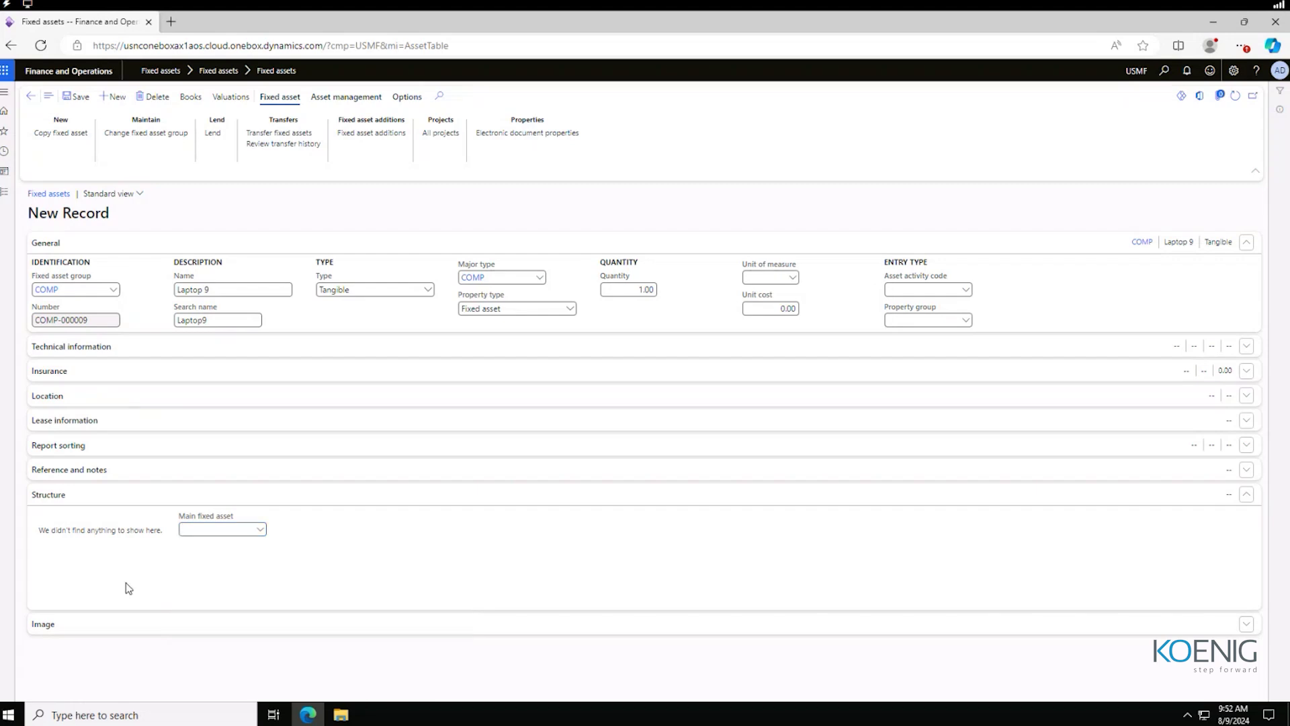
left_click(221, 498)
- Upload the AVIF laptop picture from the Desktop as the image of the Laptop 9 fixed asset
left_click(59, 519)
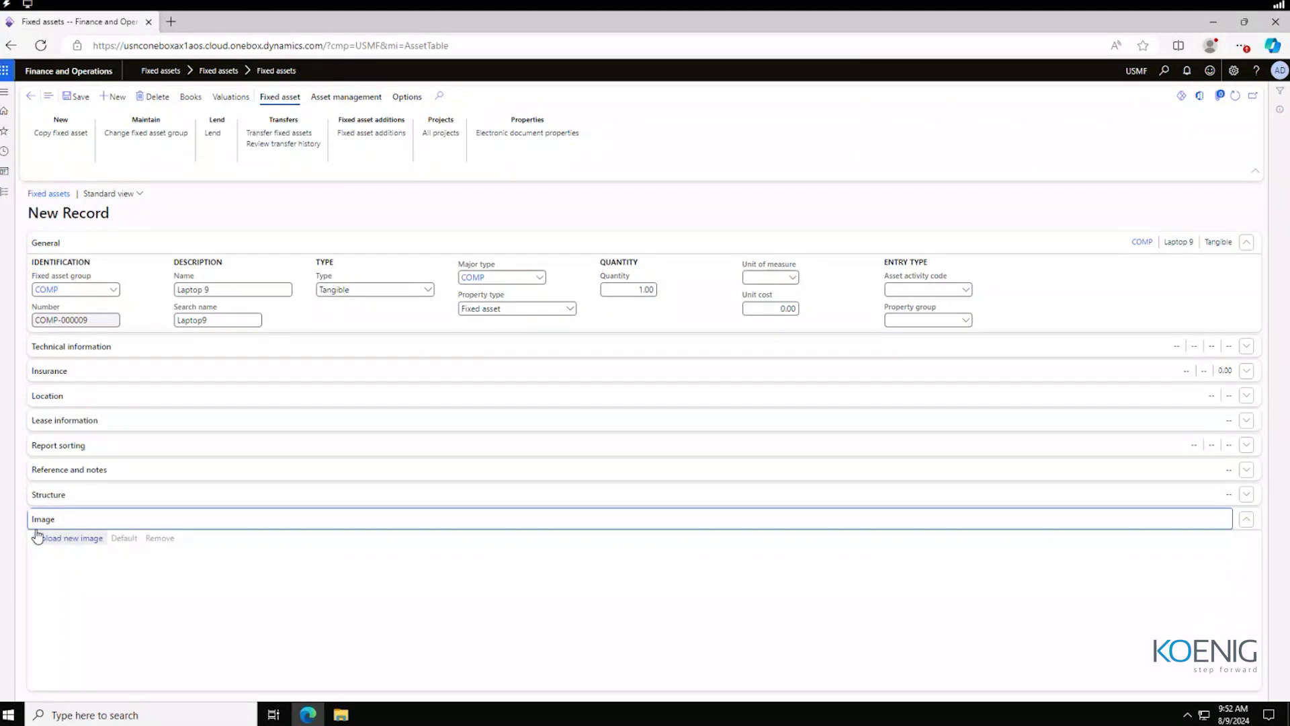
left_click(70, 540)
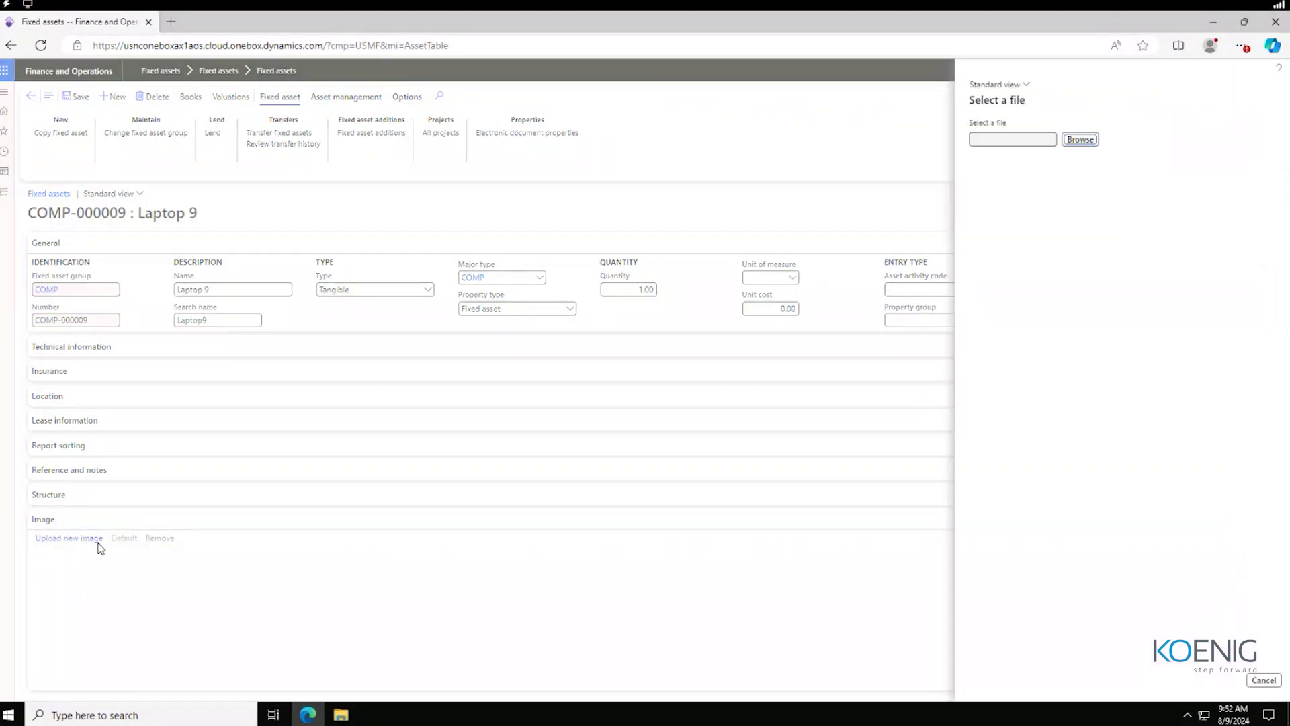
left_click(1077, 140)
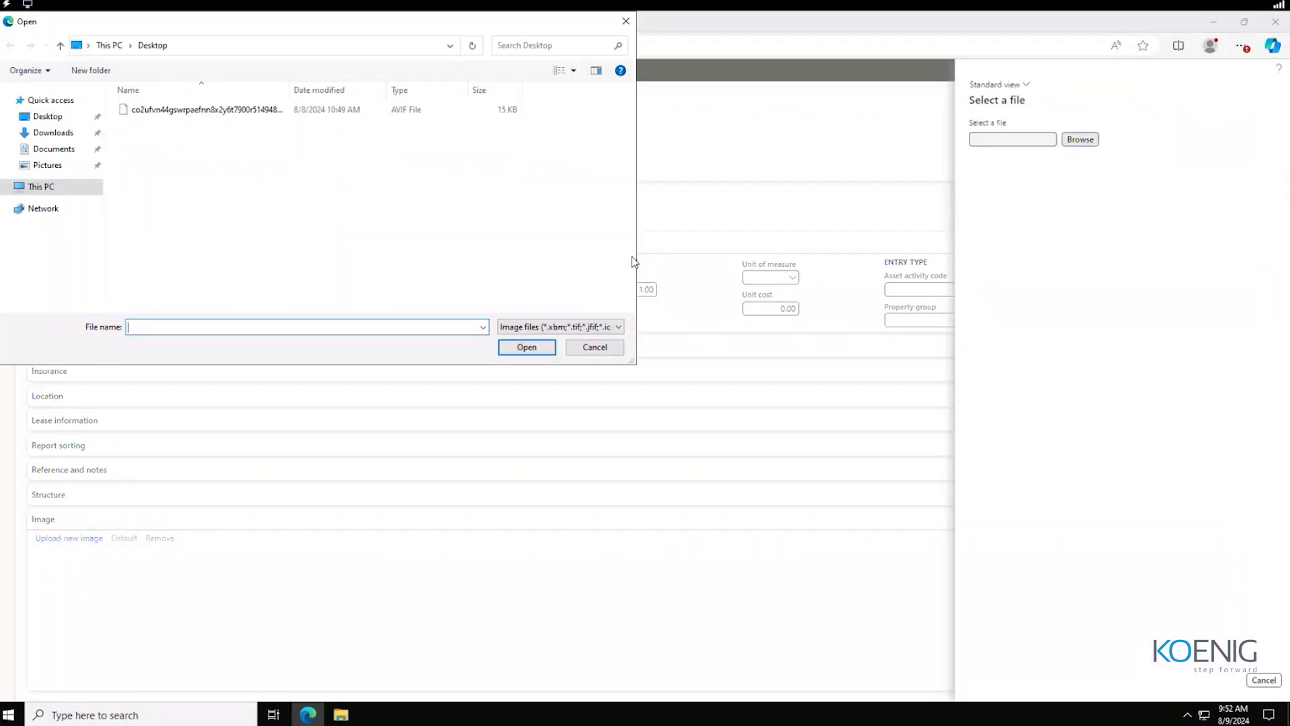
left_click(180, 110)
left_click(516, 345)
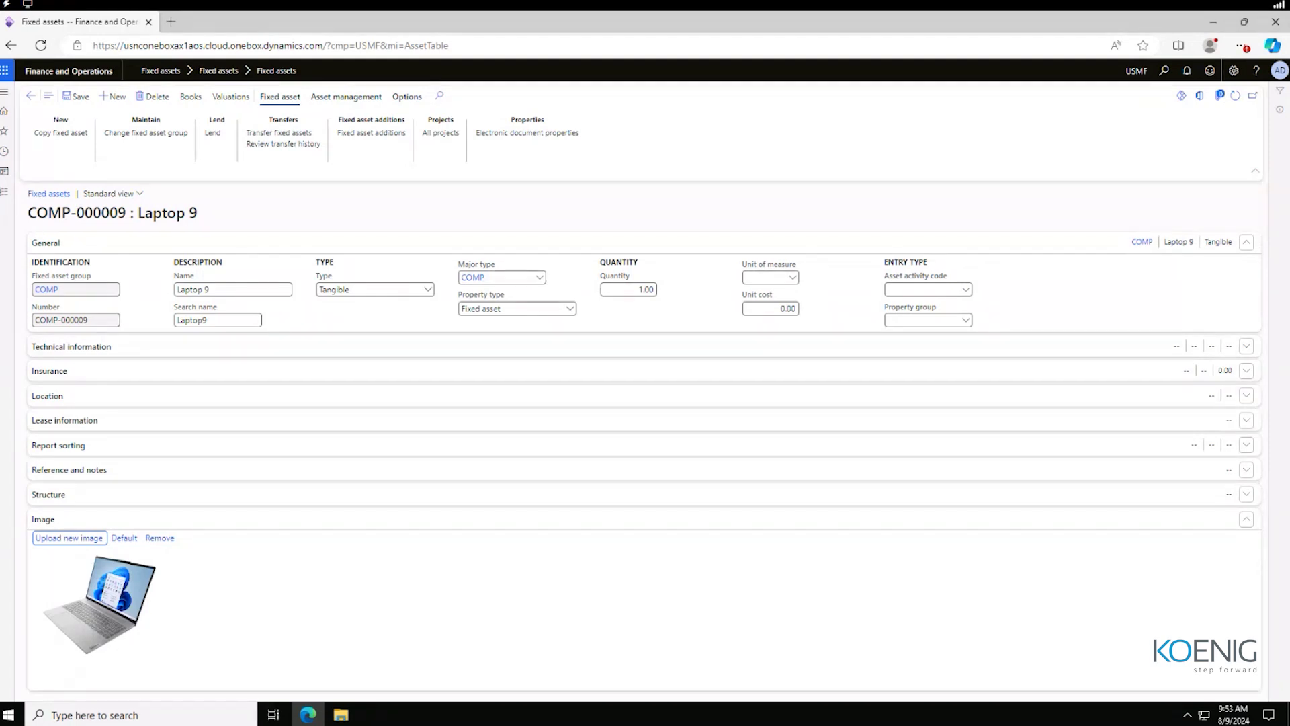
- Save the Laptop 9 fixed asset and open its books to check the status of the FED book
left_click(76, 96)
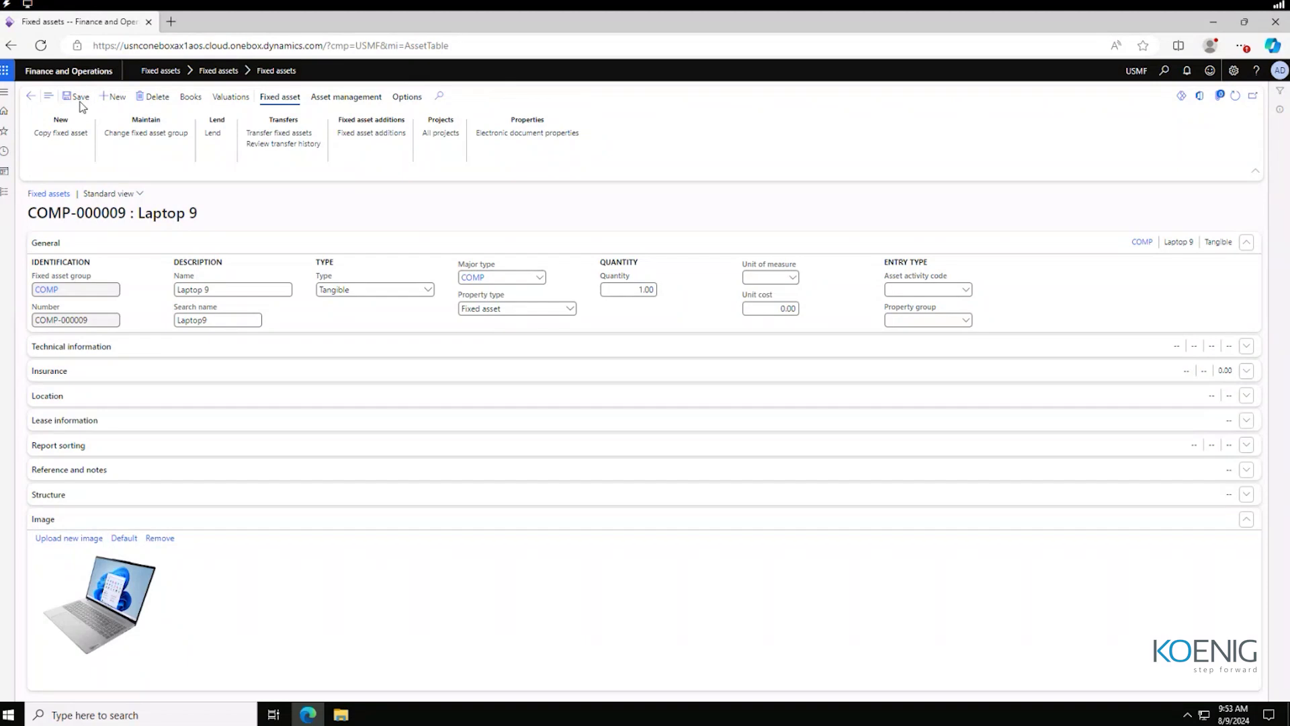
left_click(193, 99)
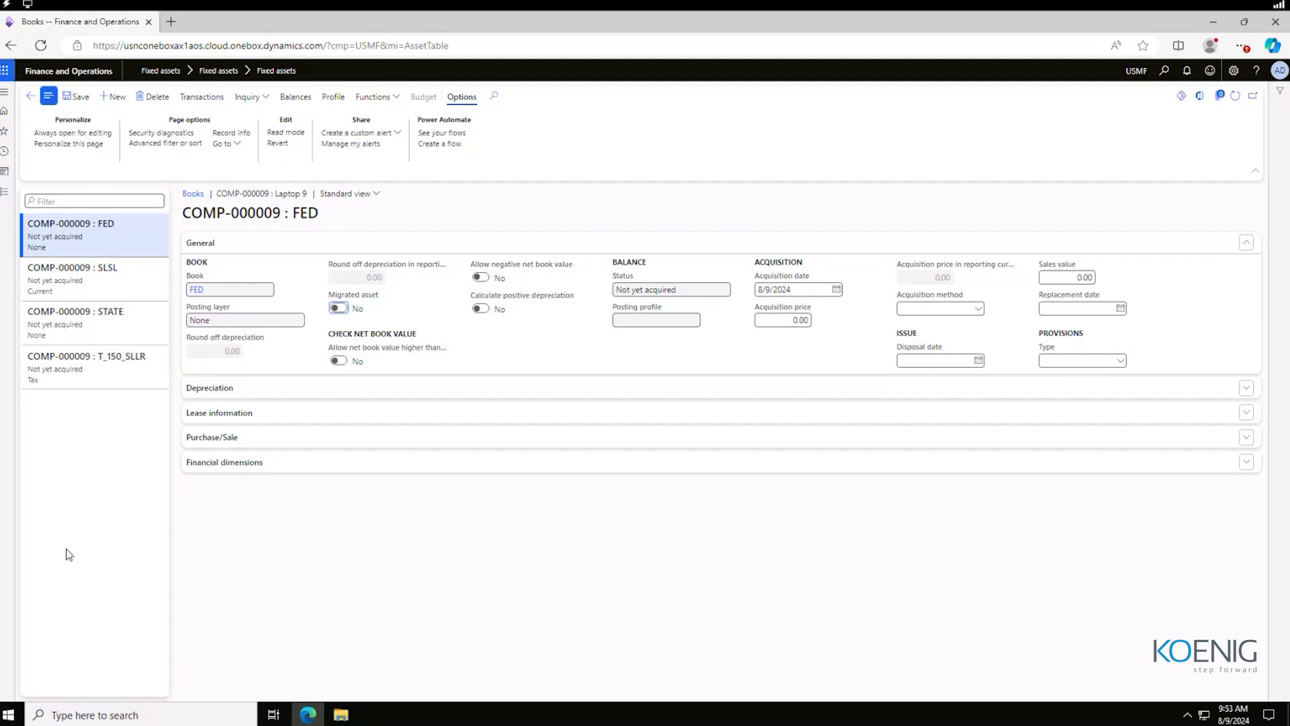
left_click(689, 290)
- Create a new fixed assets journal with the journal name FACur and open its lines
left_click(4, 192)
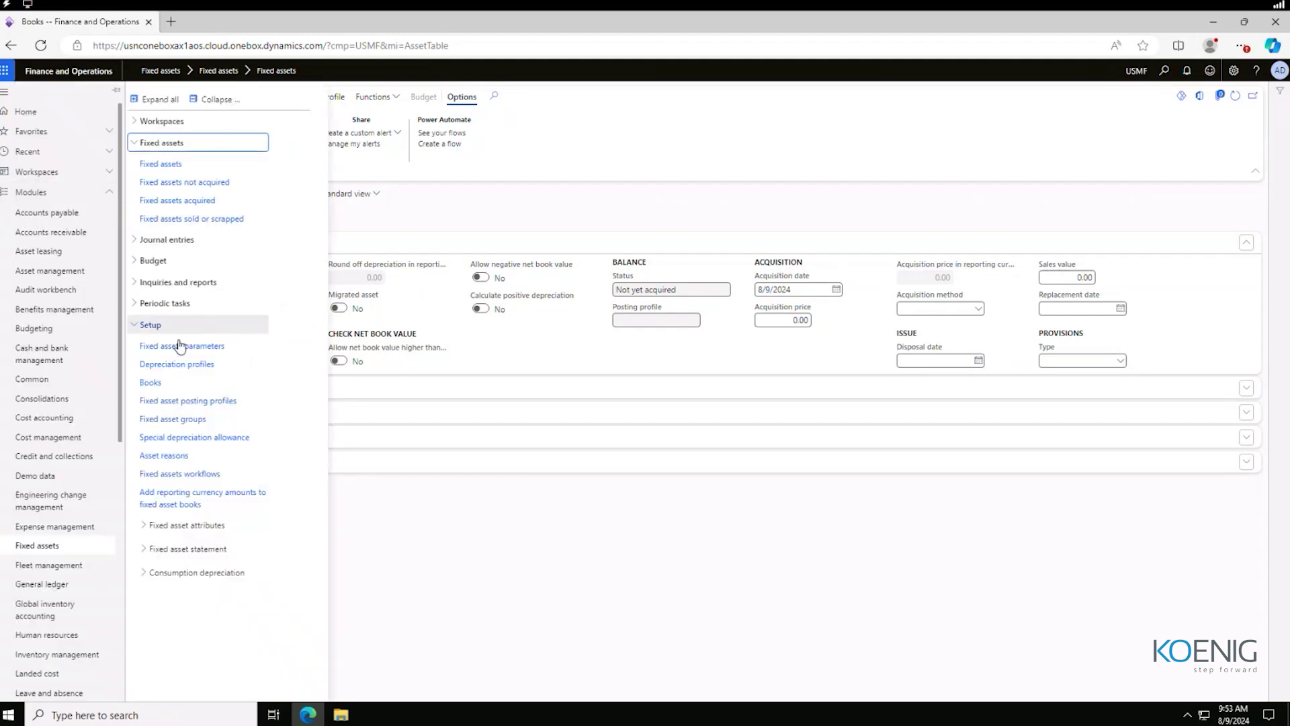
left_click(168, 239)
left_click(189, 269)
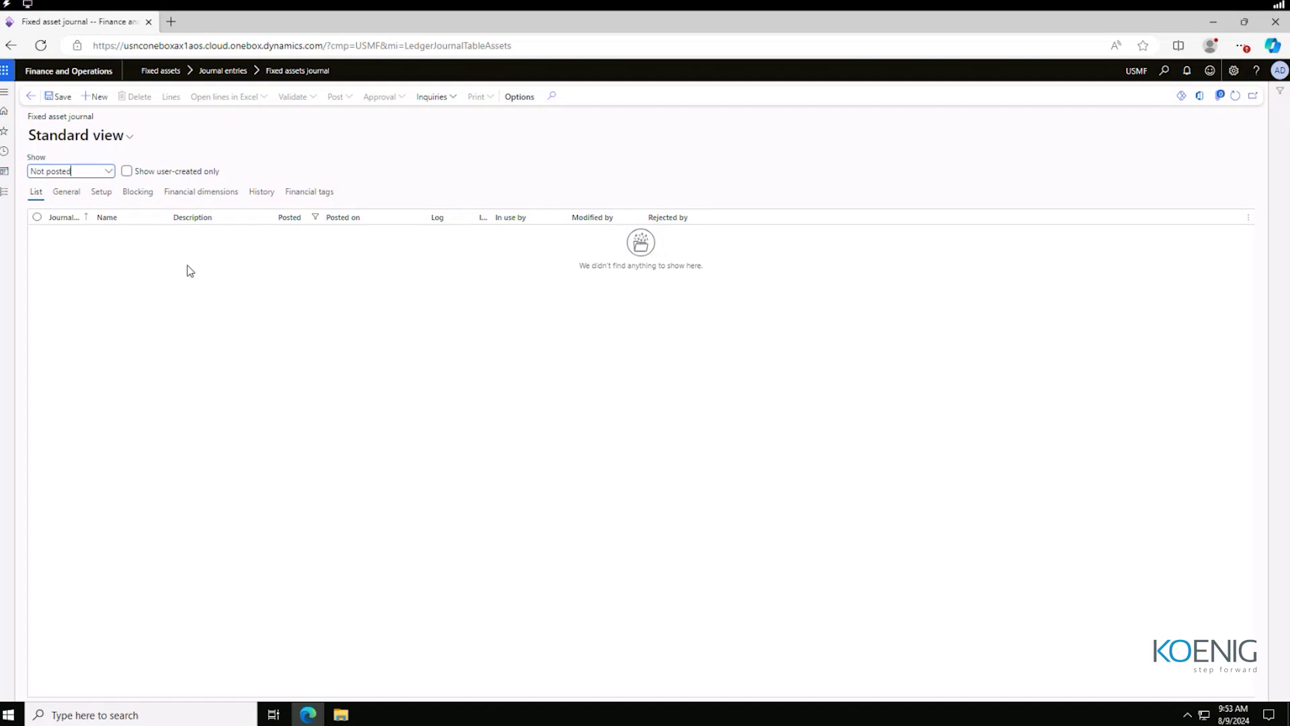
left_click(97, 98)
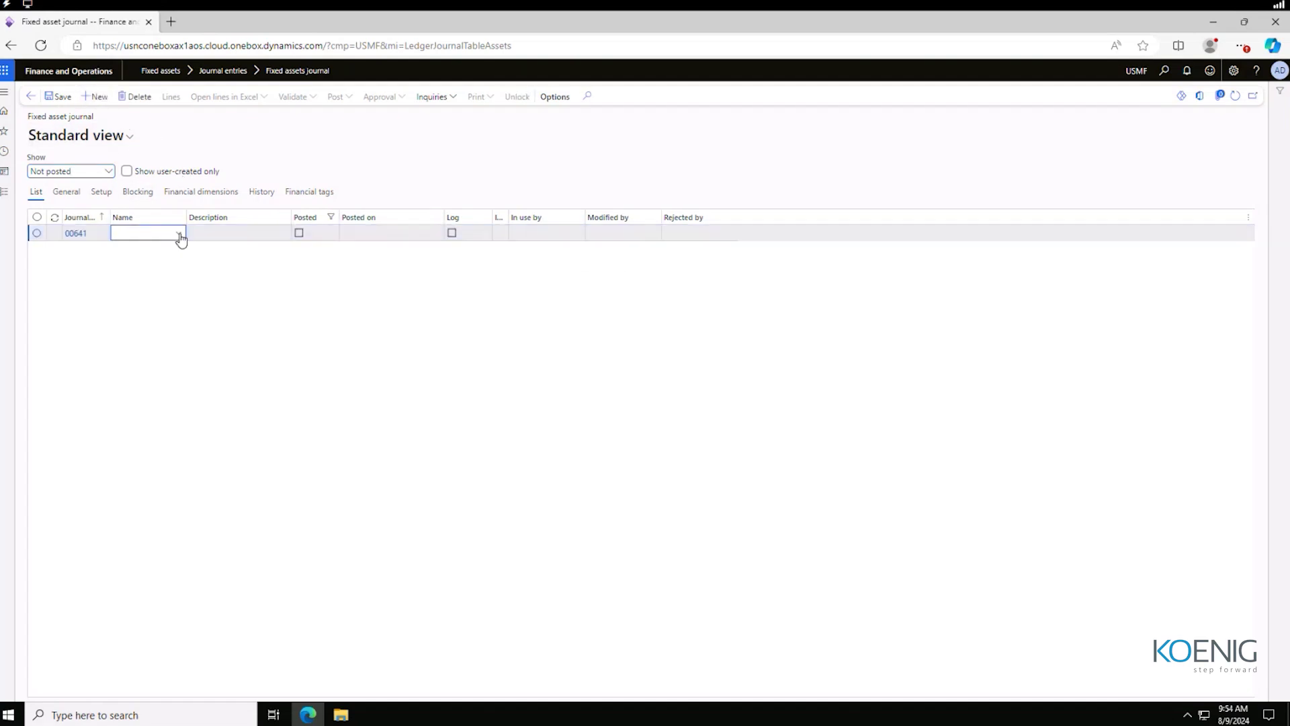
left_click(180, 235)
left_click(134, 263)
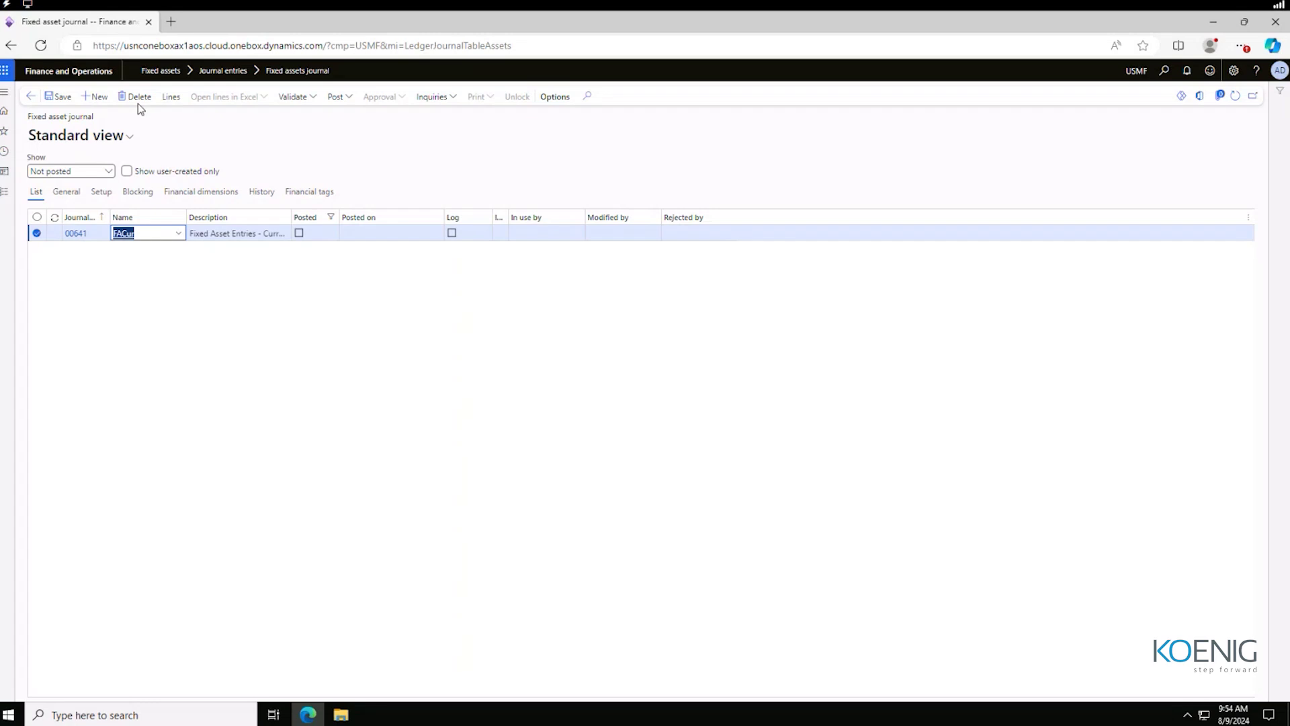
left_click(172, 98)
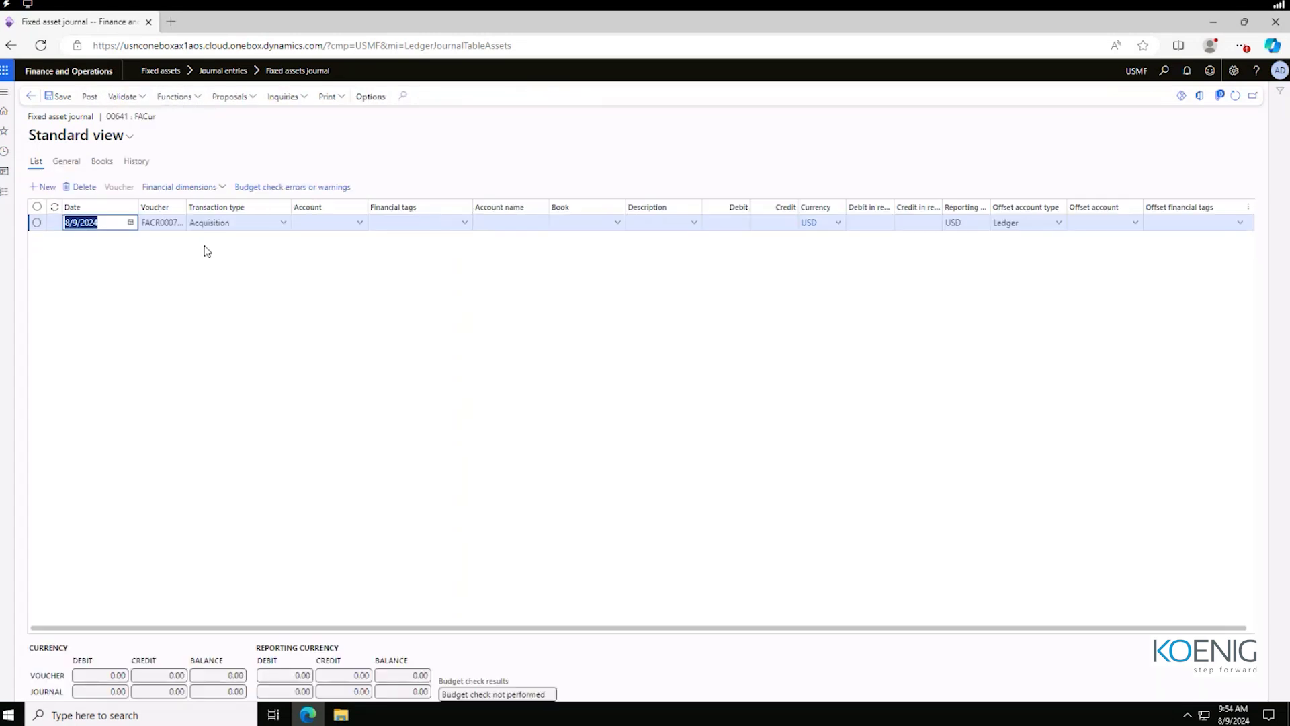
- Review the transaction types, keep Acquisition, and select COMP-000009 (Laptop 9) as the account of the journal line
left_click(279, 226)
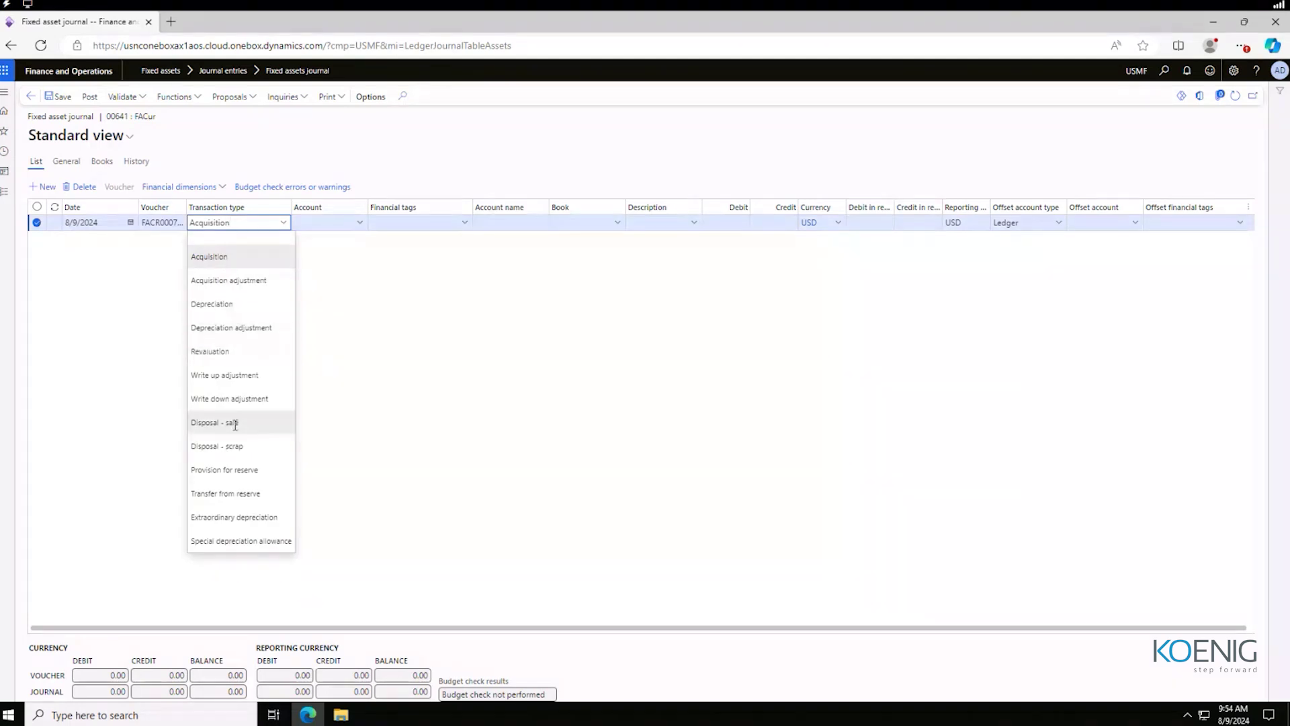
left_click(352, 486)
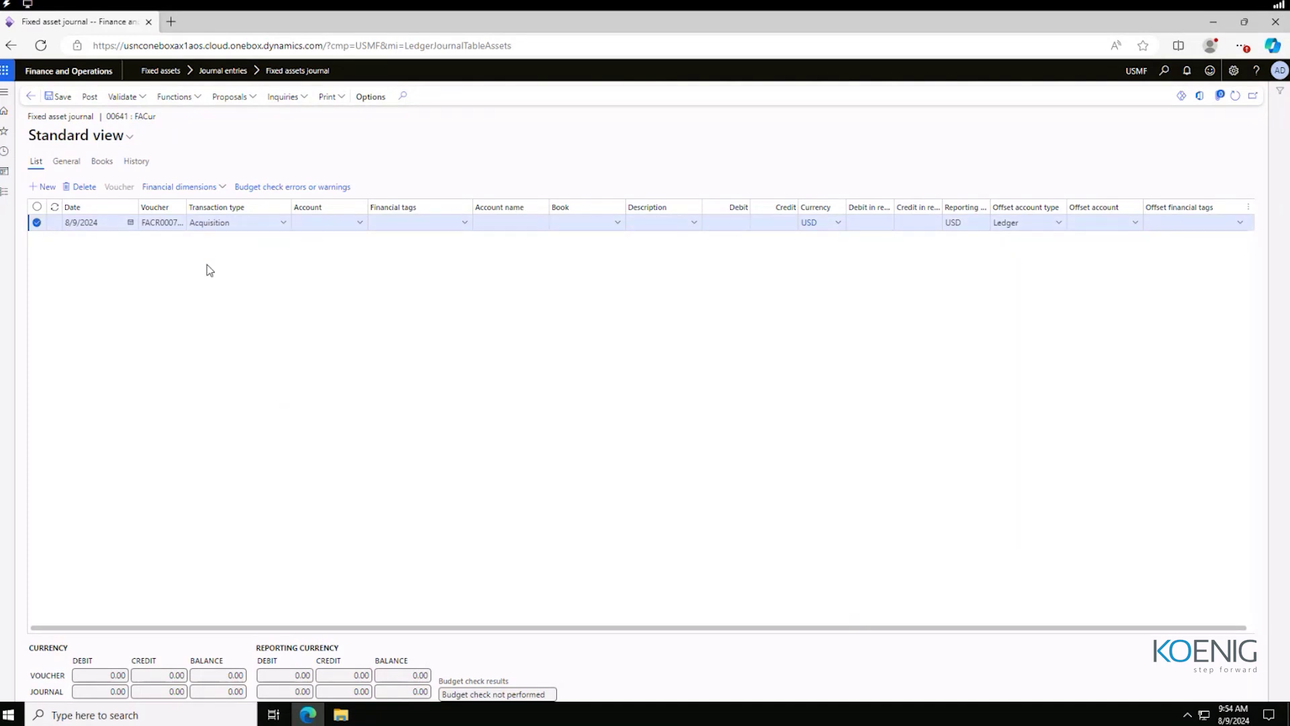
left_click(359, 223)
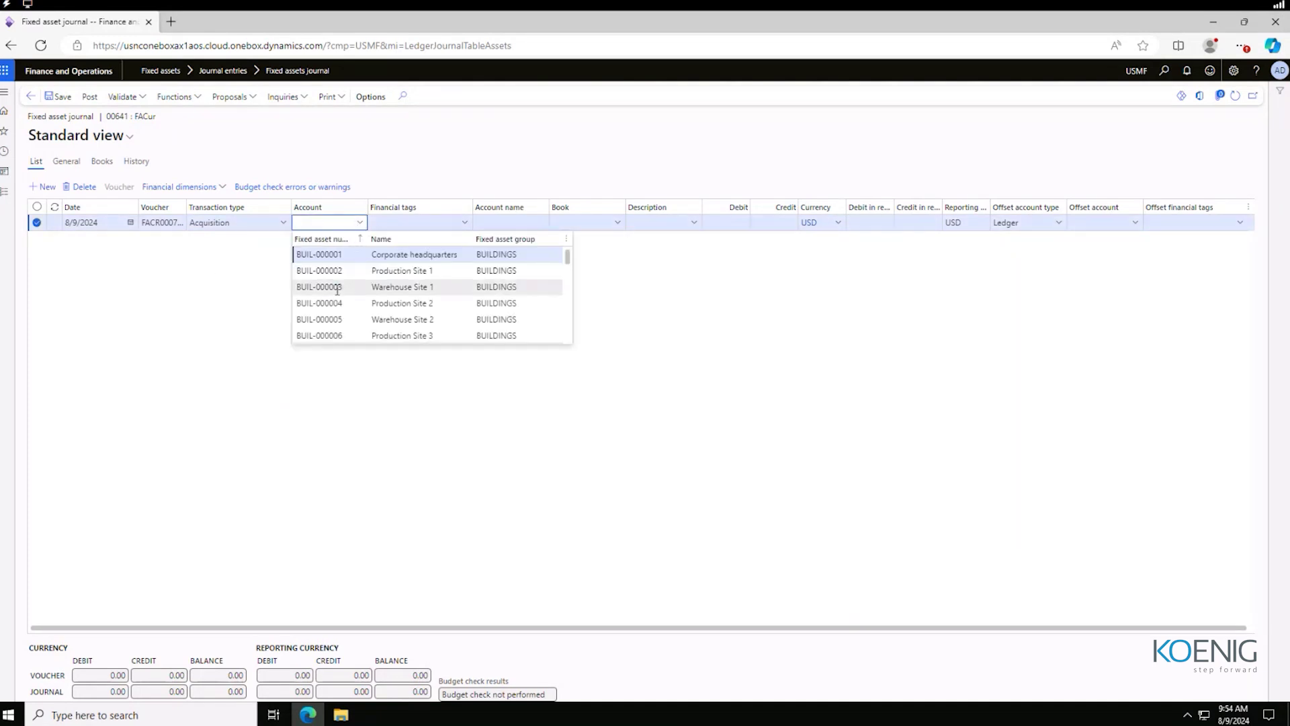
scroll(338, 289, "down", 5)
scroll(356, 315, "up", 5)
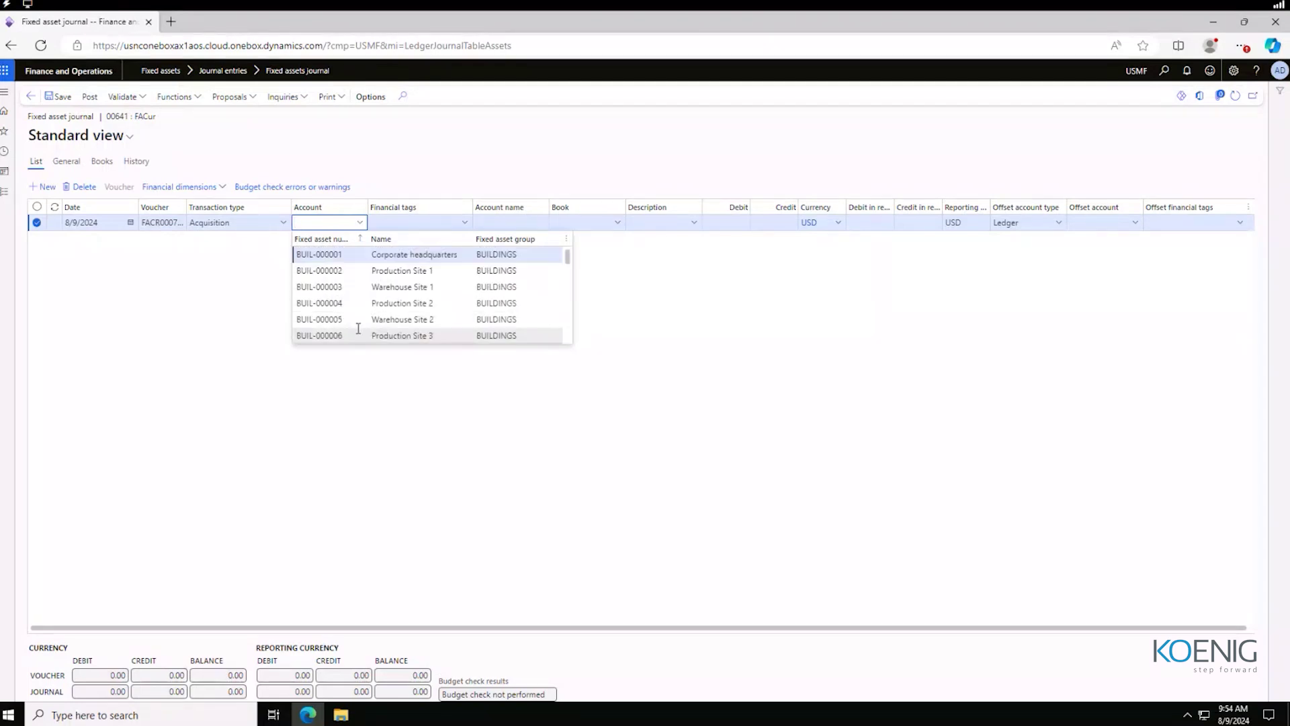
scroll(358, 328, "down", 3)
scroll(364, 322, "down", 2)
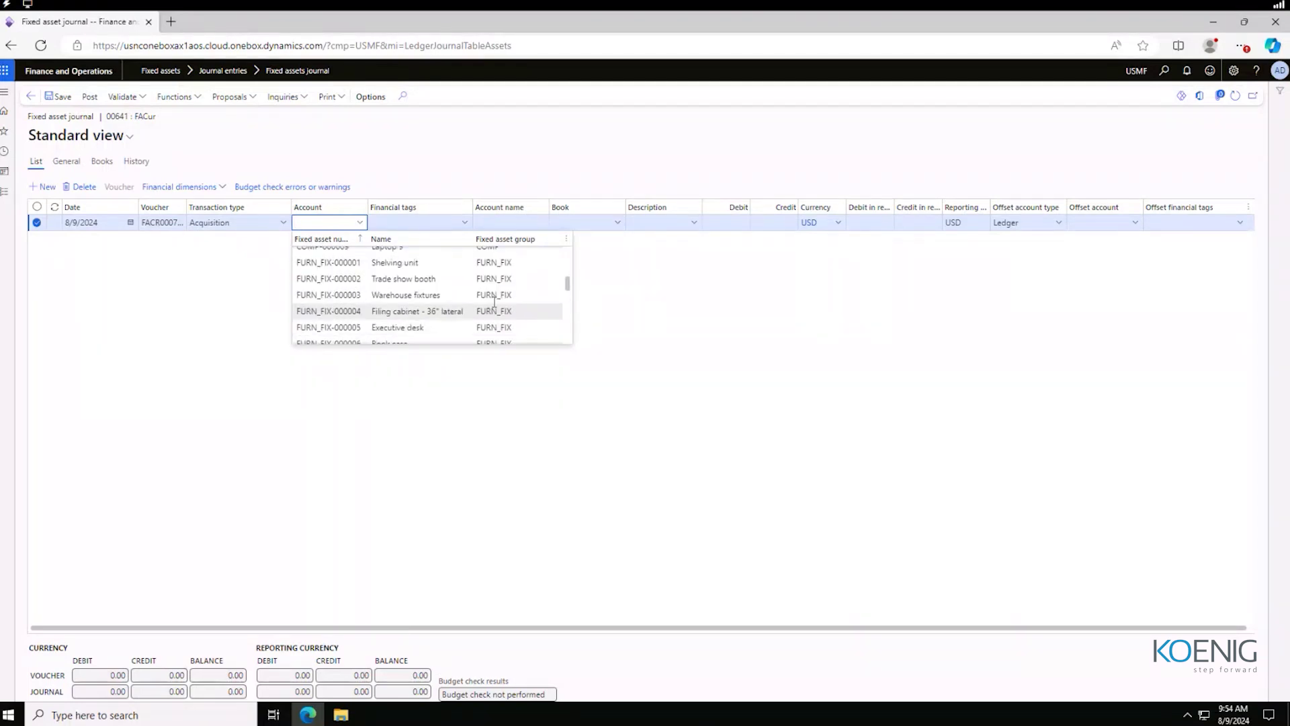
scroll(568, 282, "up", 1)
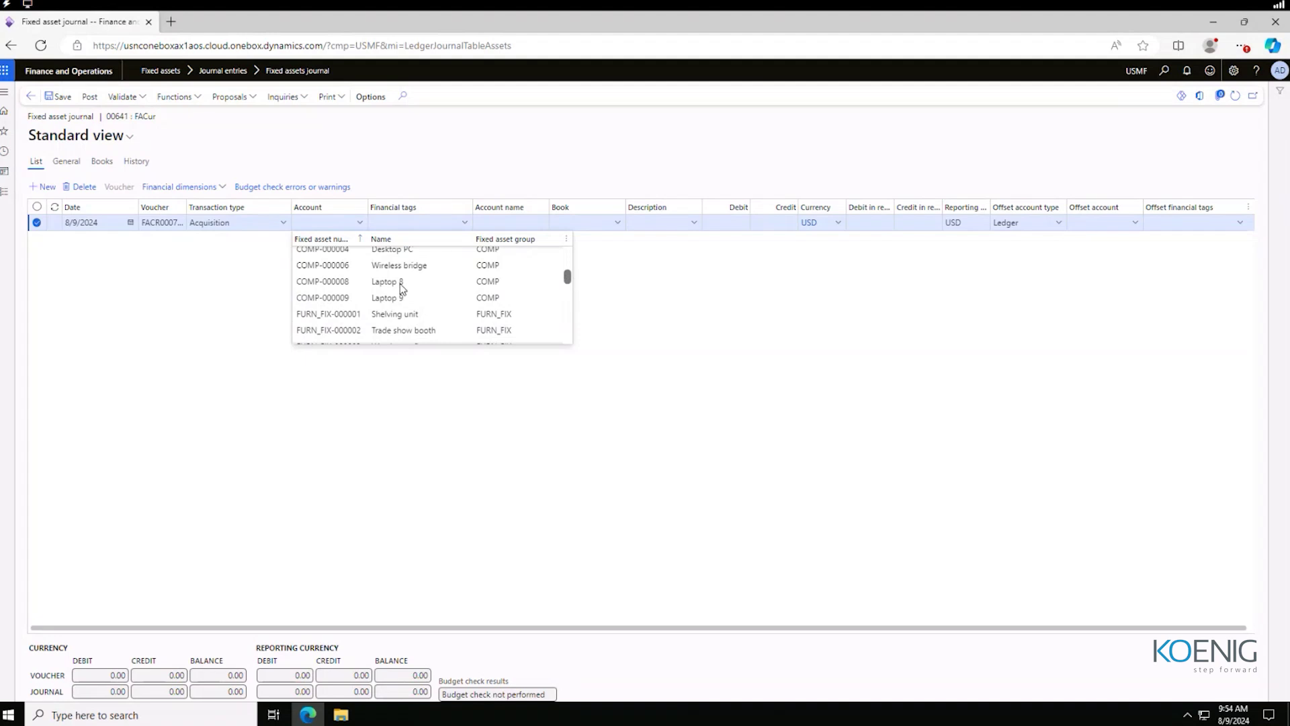
left_click(339, 298)
- Enter a debit of 1500 on the Laptop 9 acquisition line and post the journal
left_click(731, 220)
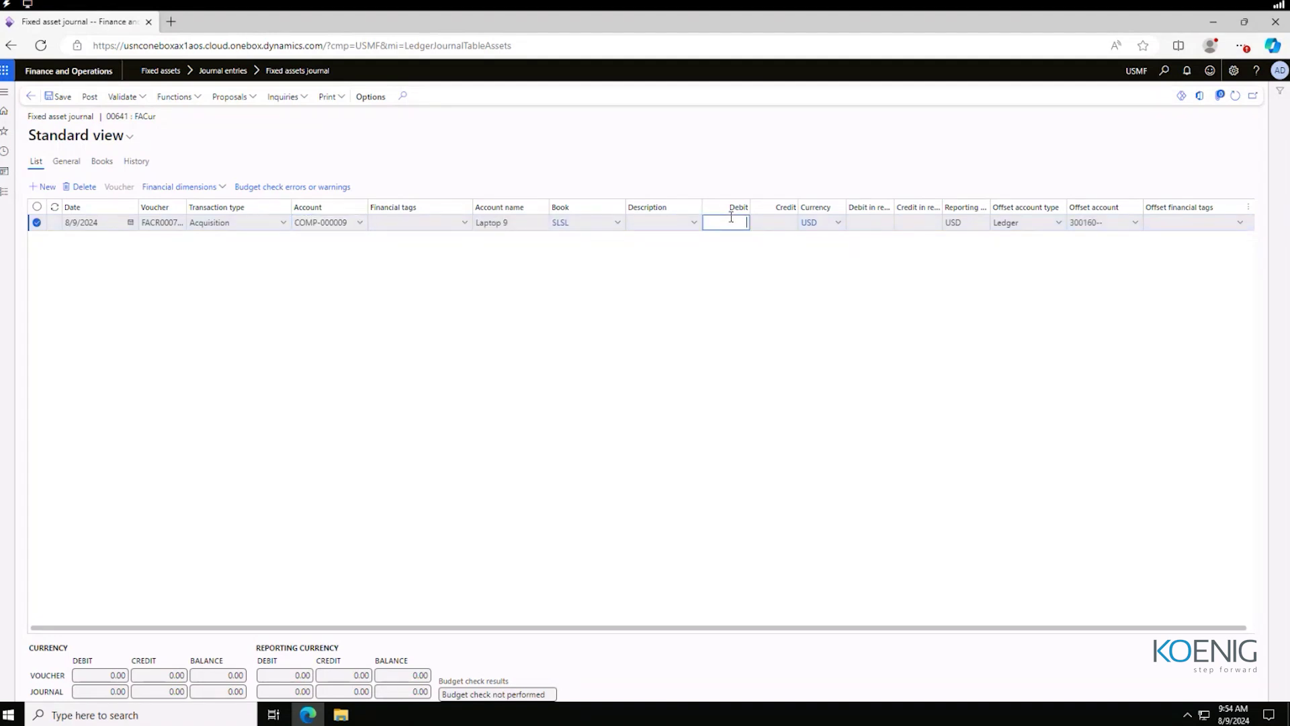
type("1500")
left_click(712, 247)
left_click(89, 97)
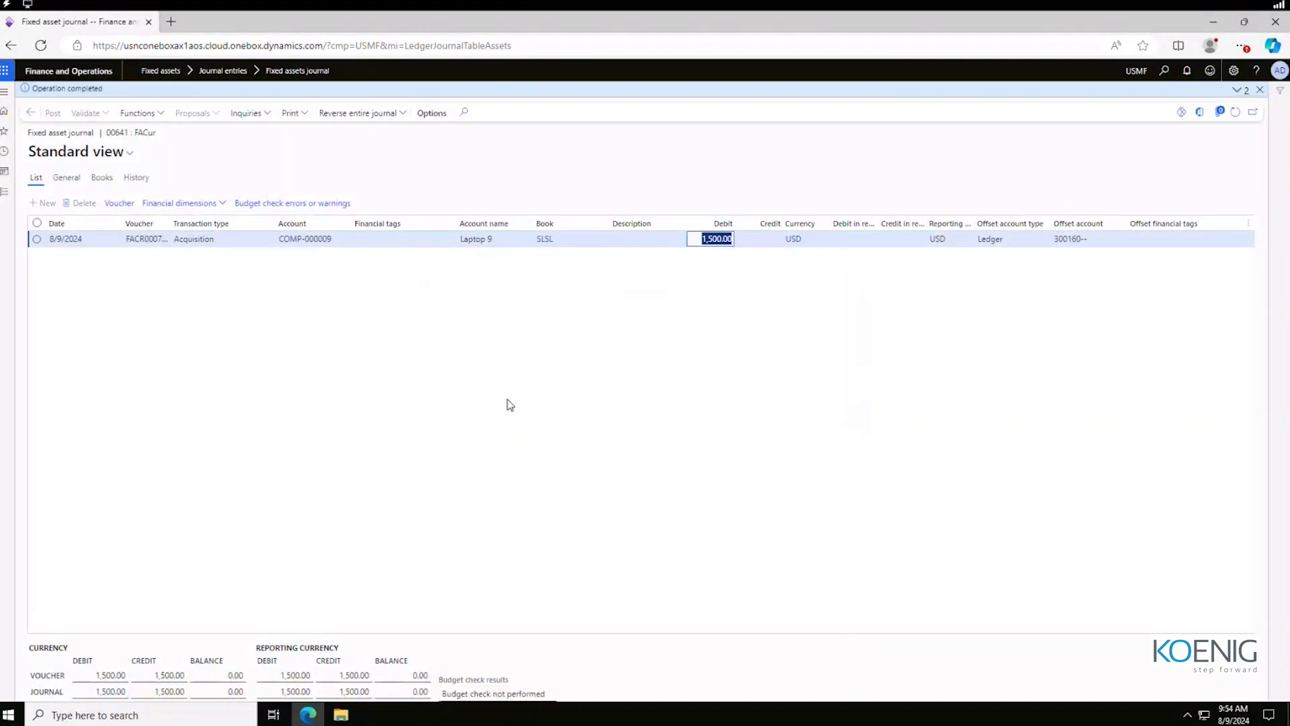
- Leave the posted journal, find COMP-000009 in the fixed assets list, and open its books to check their status
left_click(30, 113)
left_click(4, 191)
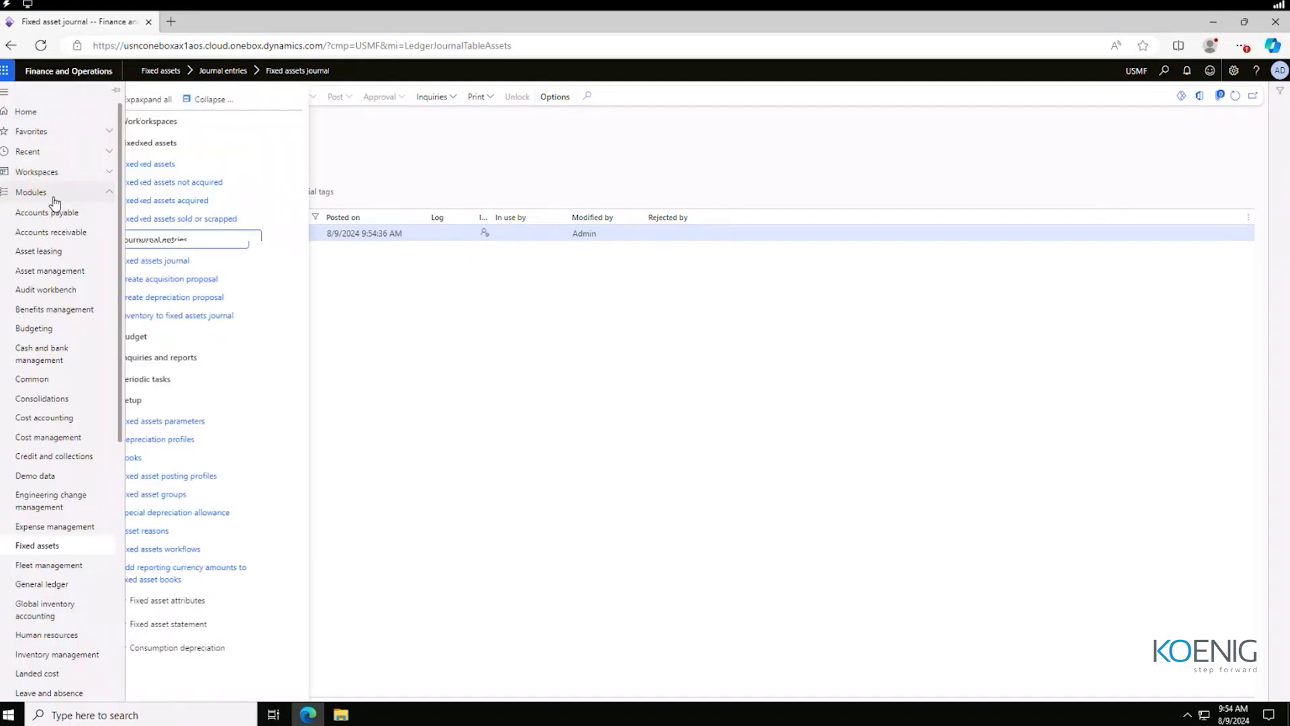
left_click(184, 165)
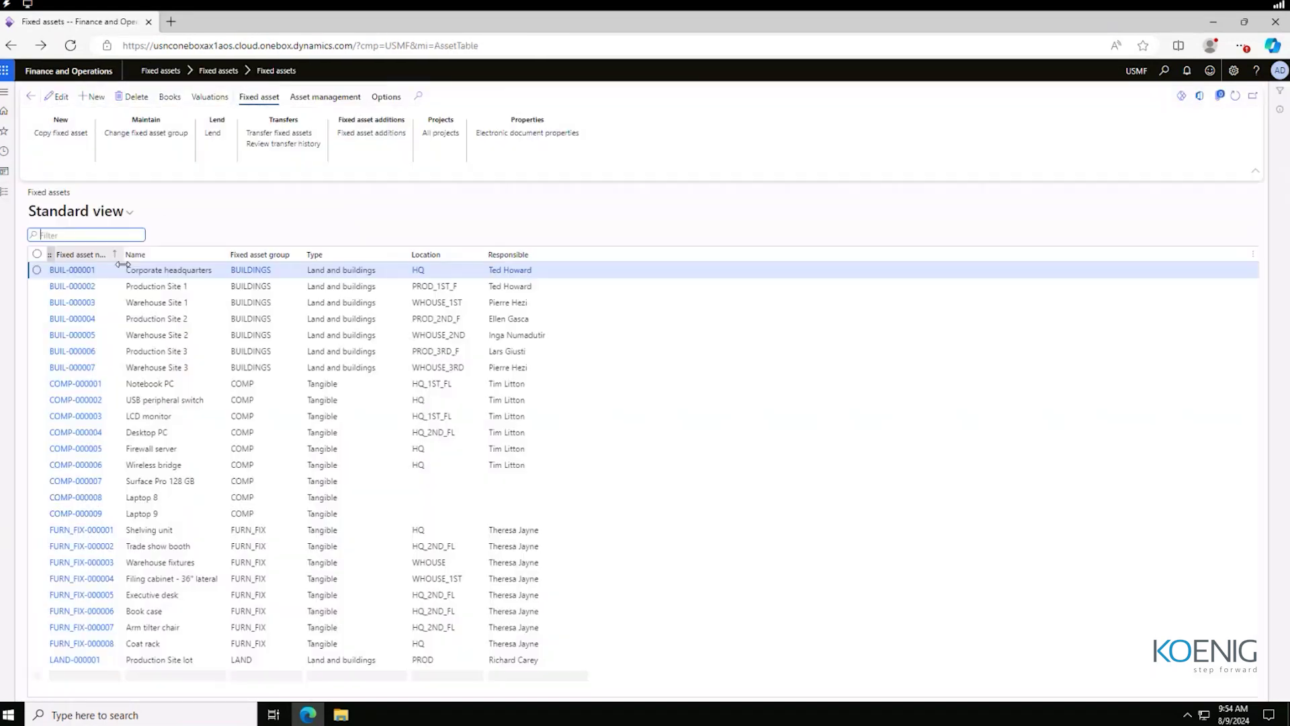
left_click(79, 514)
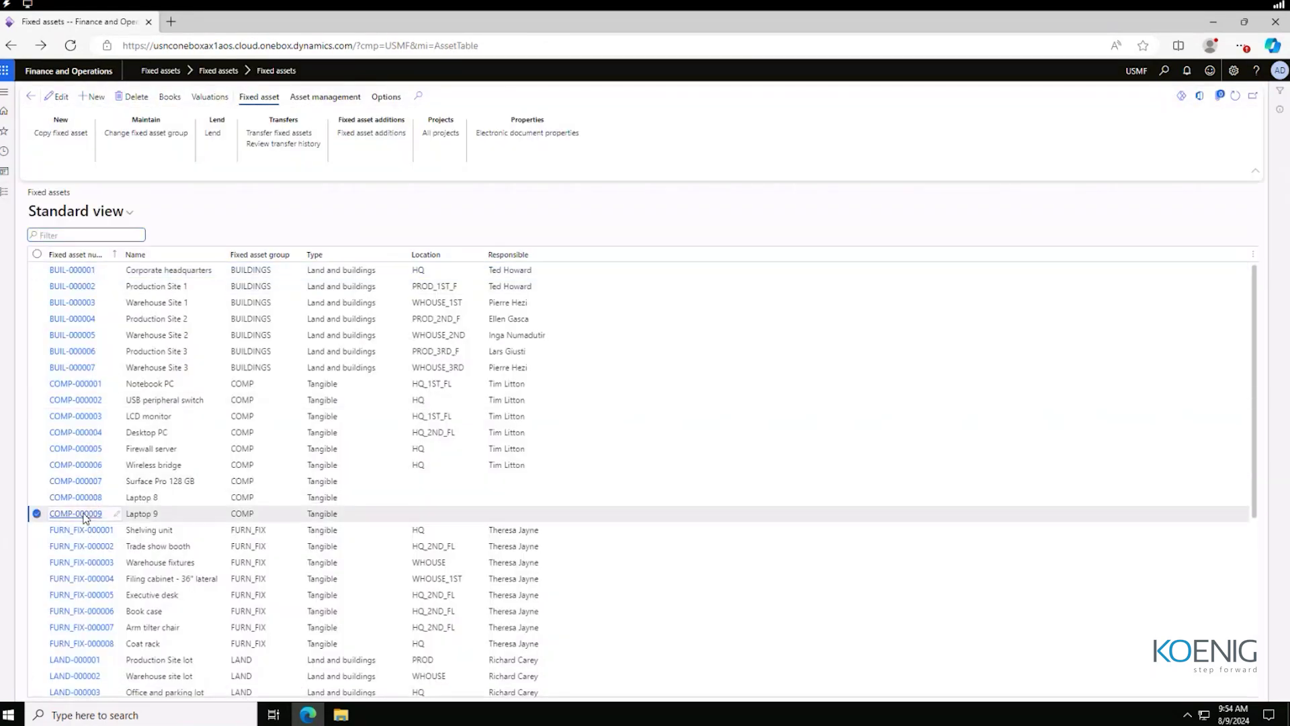
left_click(179, 100)
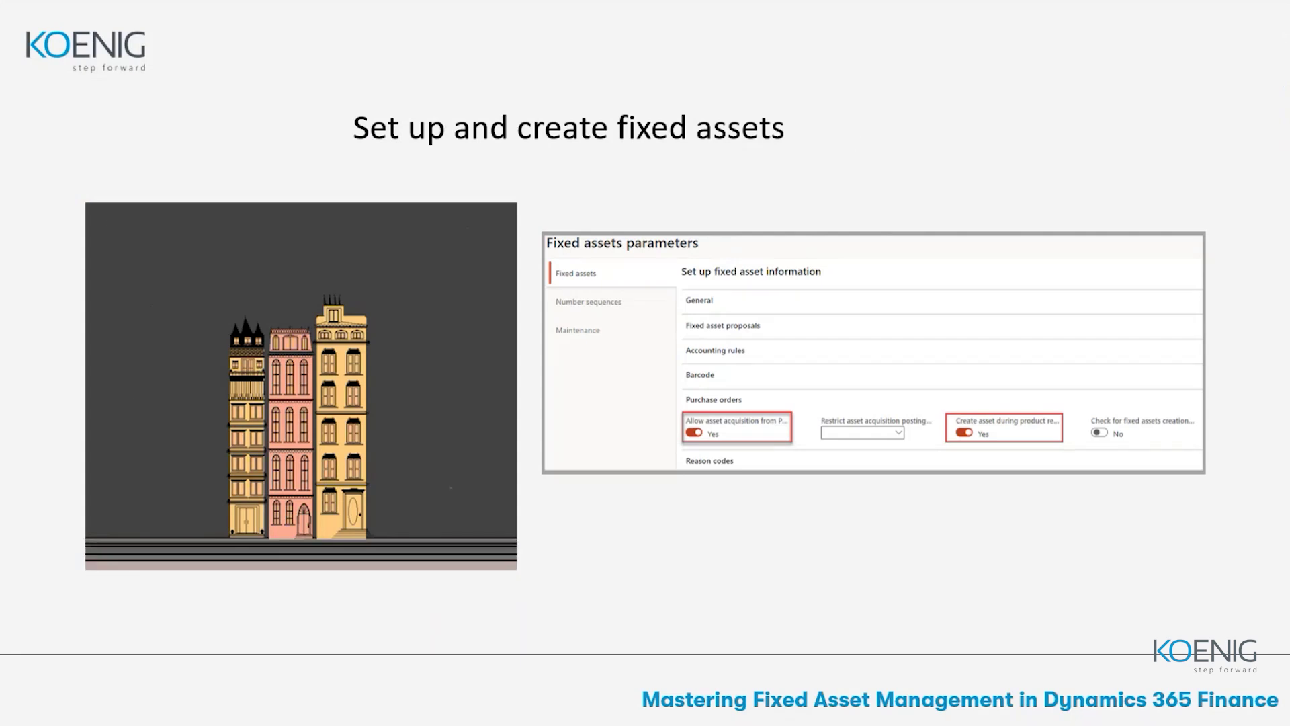
key("Right")
key("Left")
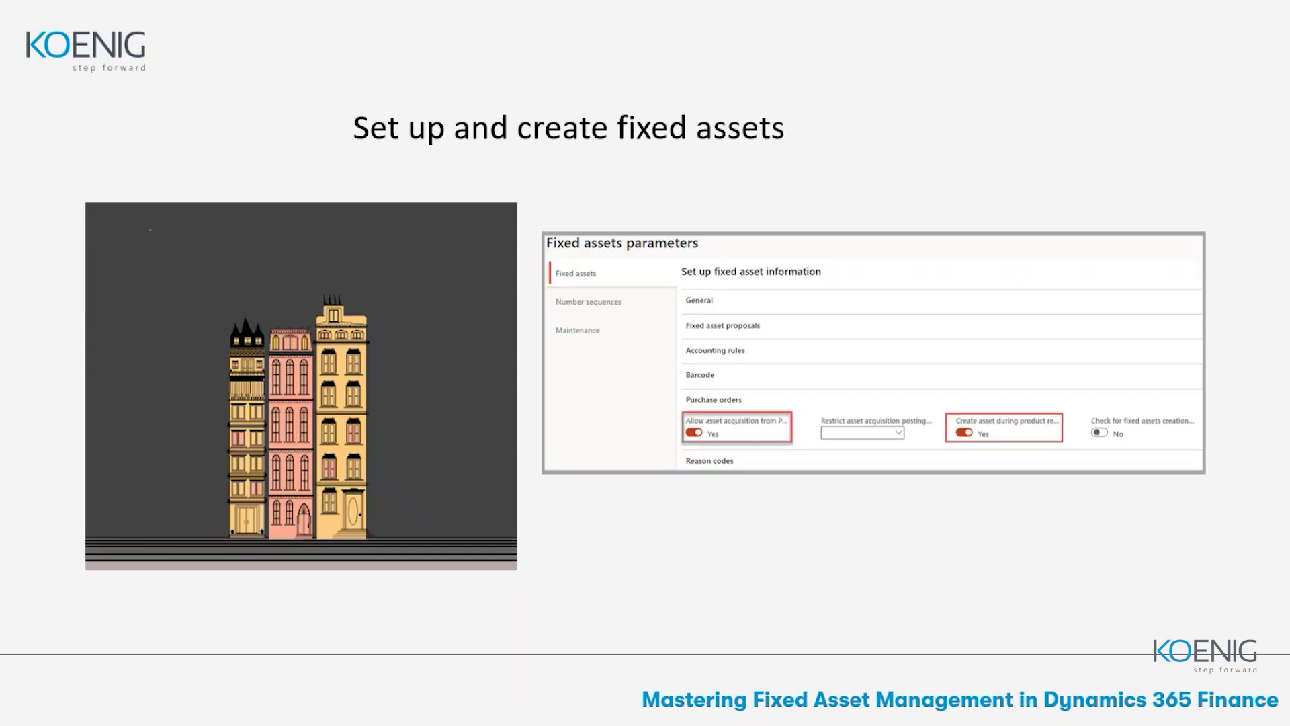
key("Right")
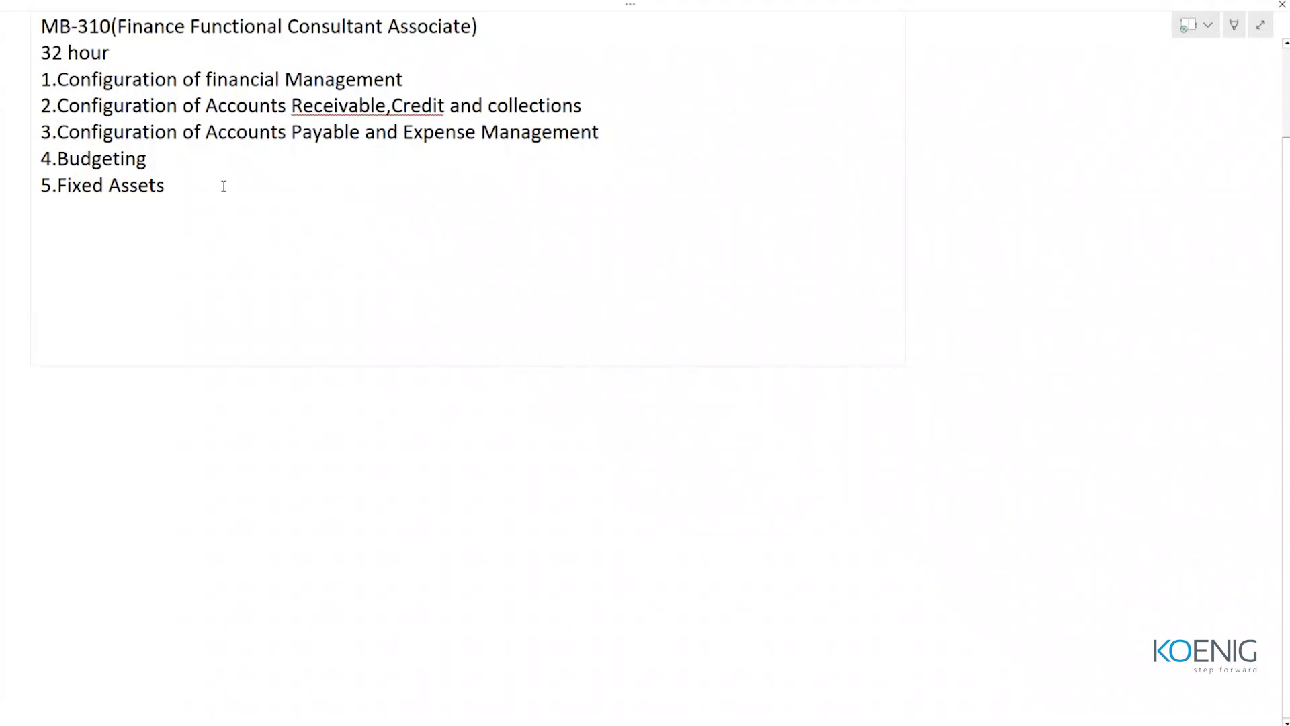
- Add the line "Acquire (Manually,Proposal)" below the course topics on the notes page
type("Acqu")
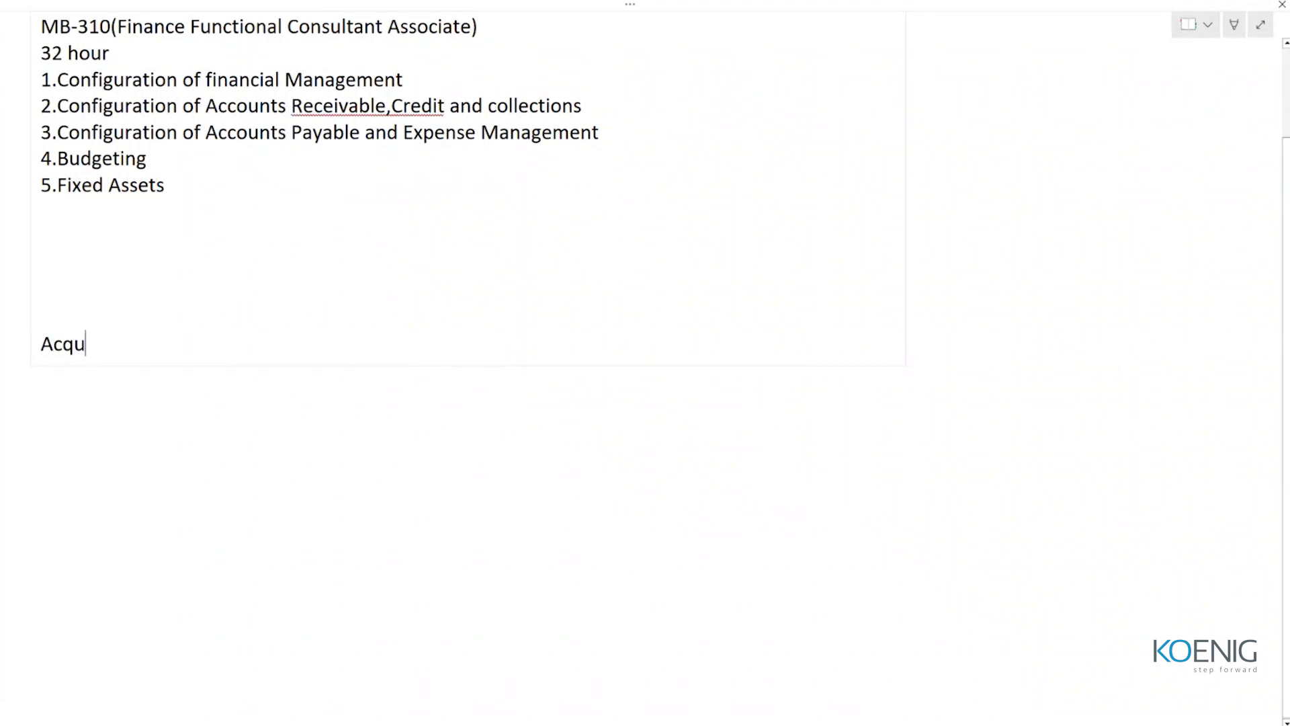
type("ire (")
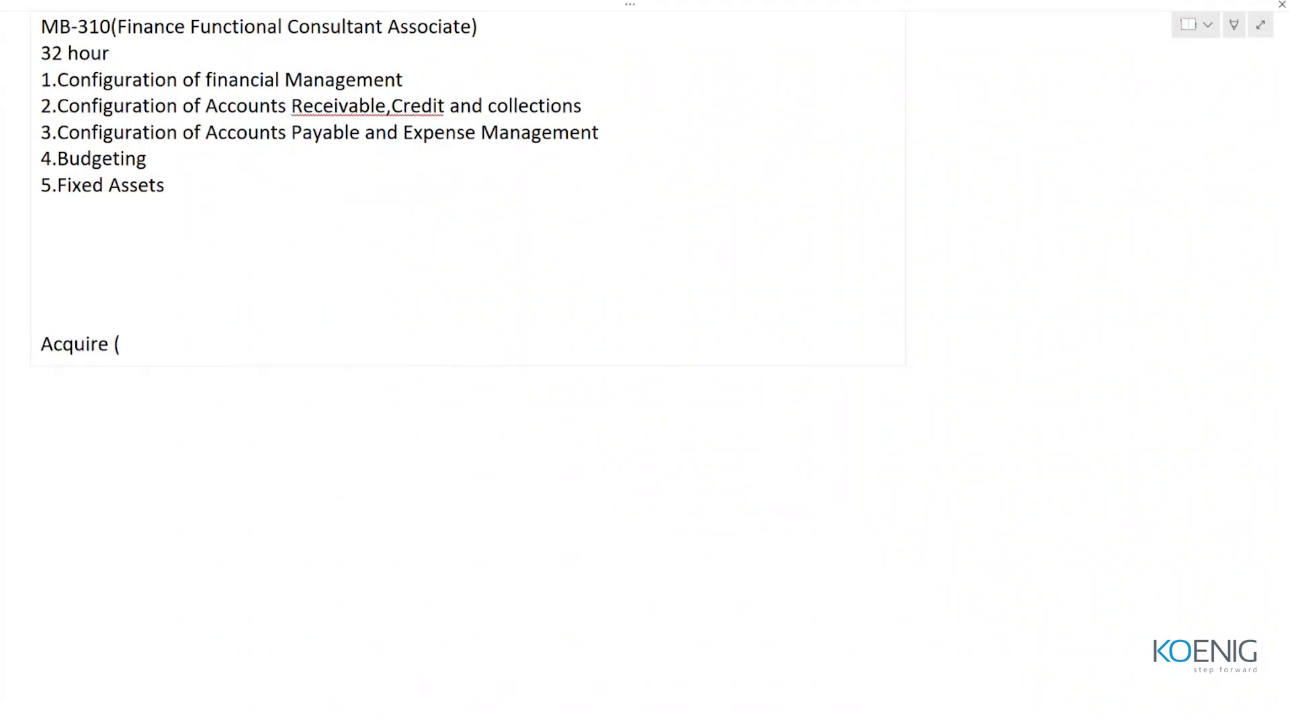
type("Manually")
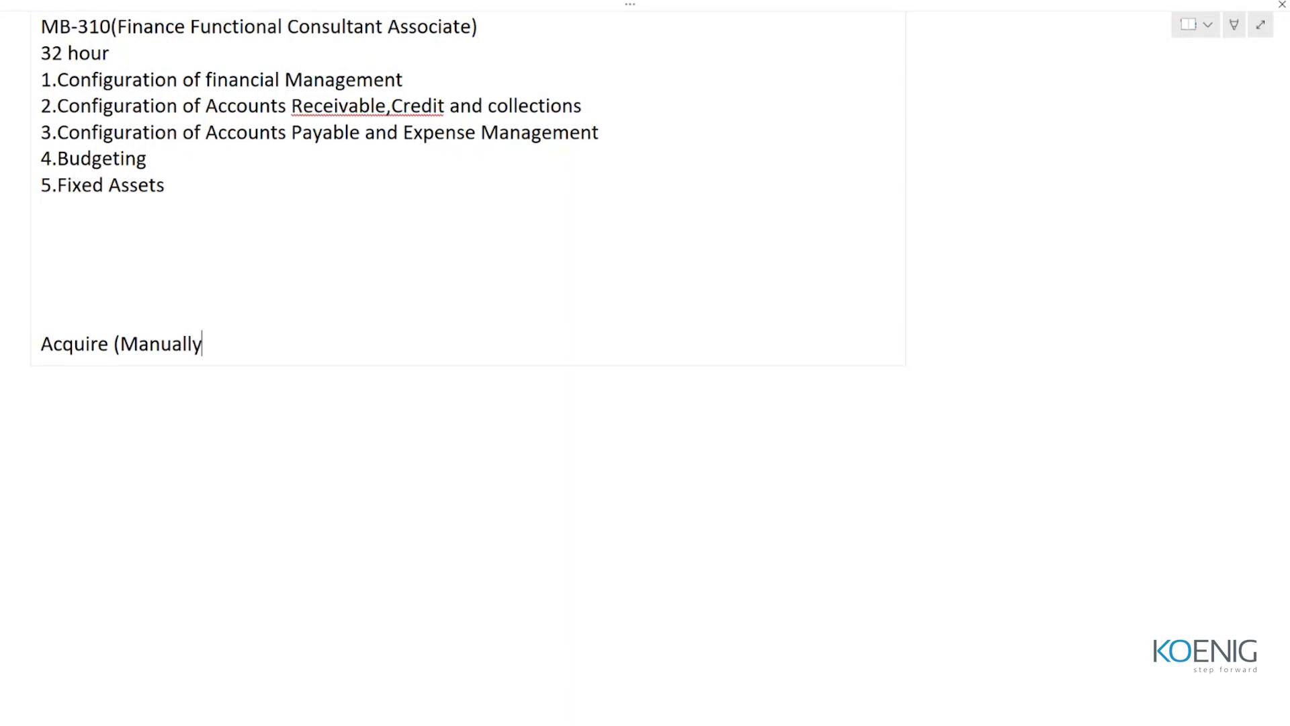
type(",")
type("Au")
key("BackSpace")
key("BackSpace")
type("Proposal)")
key("Return")
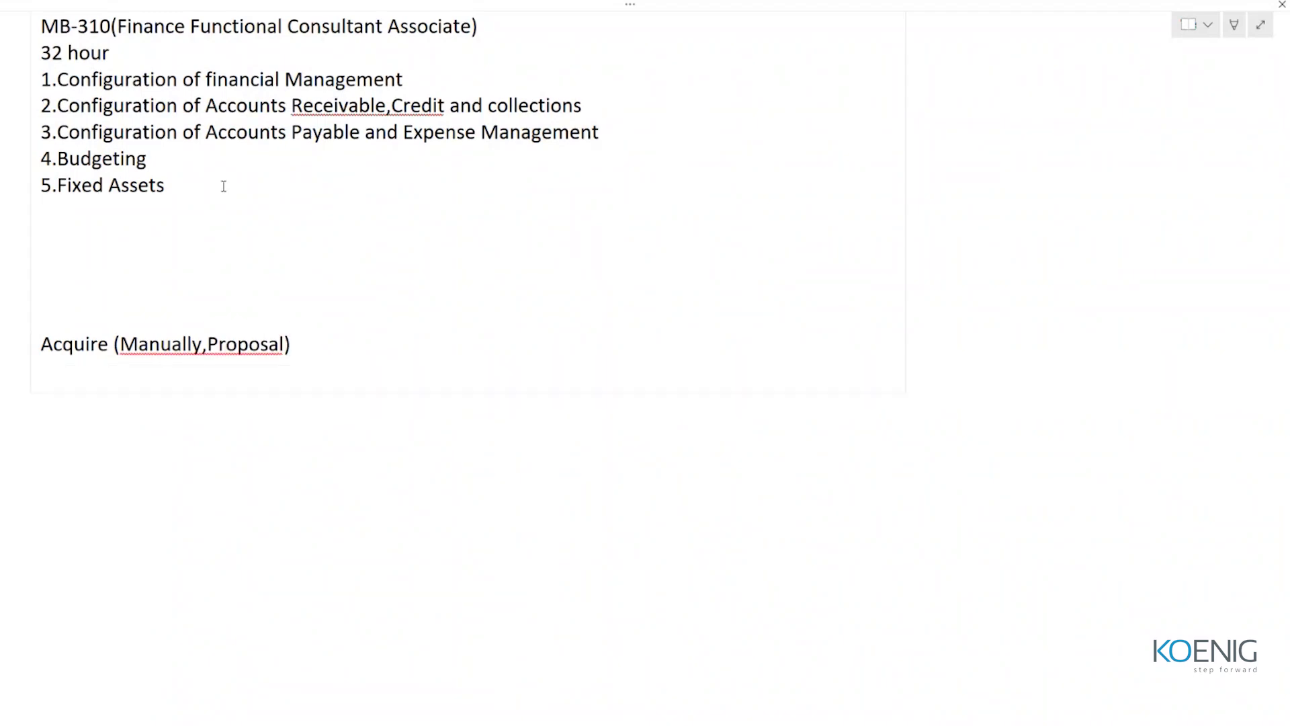
- Add the line "Depriciation(Manually,Proposal)" below the Acquire line in the notes
type("Depr")
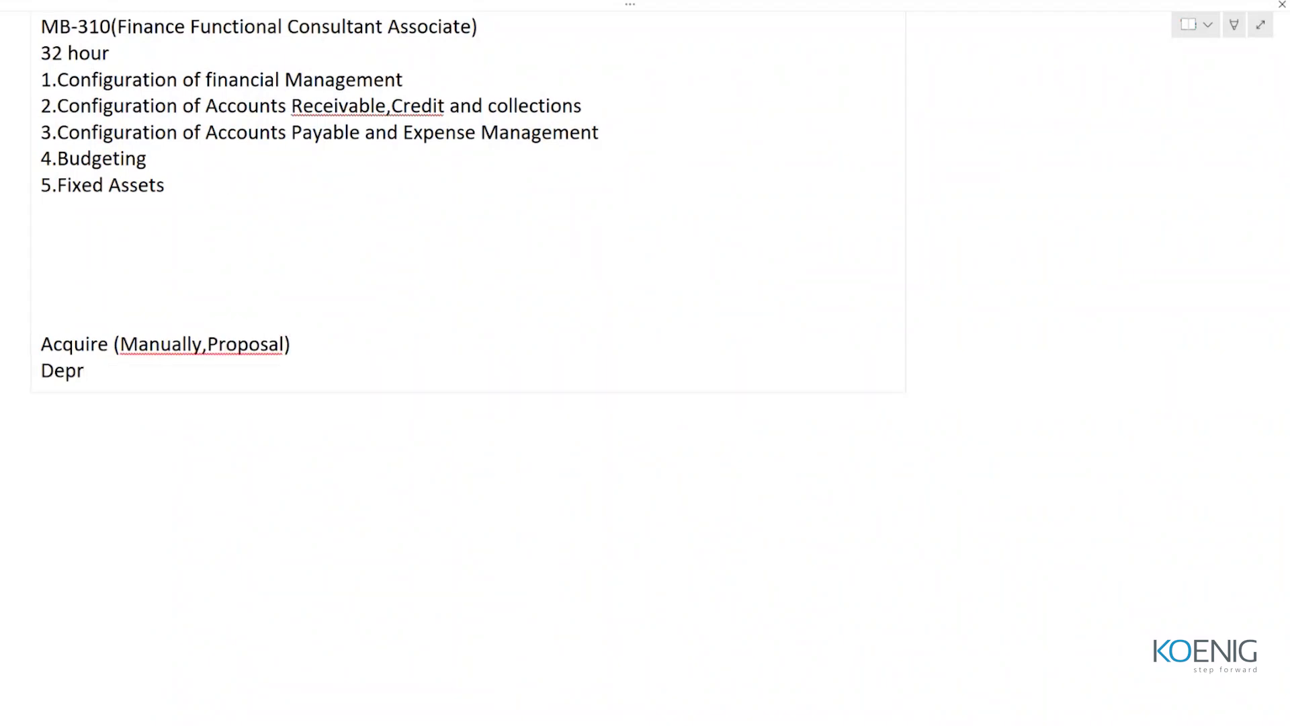
type("iciation(Manu")
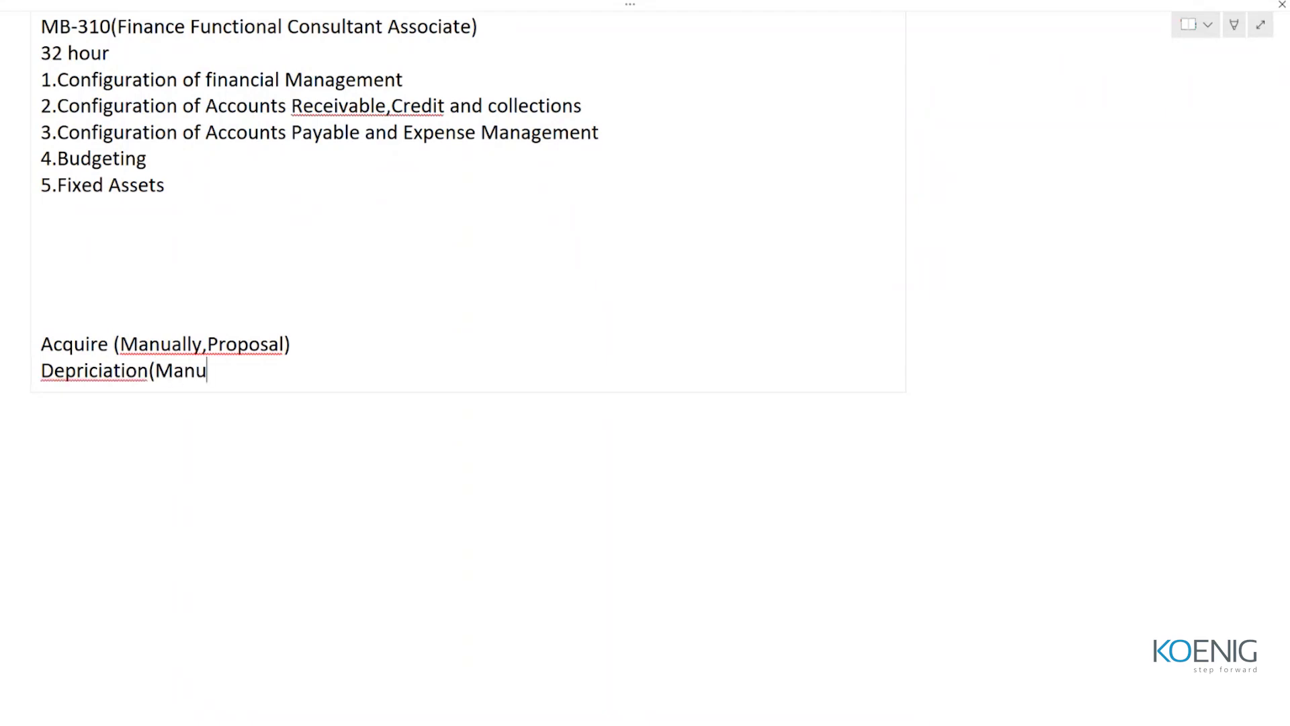
type("ally,Pro")
type("po")
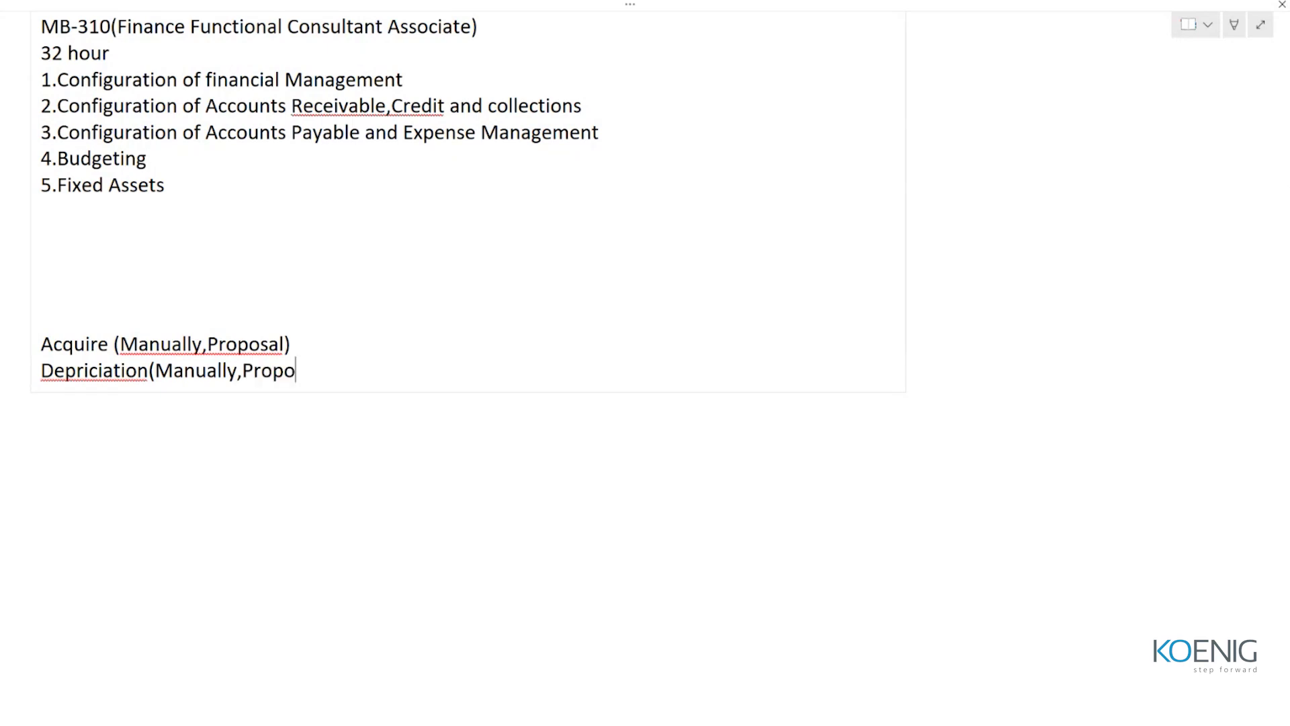
type("sal)")
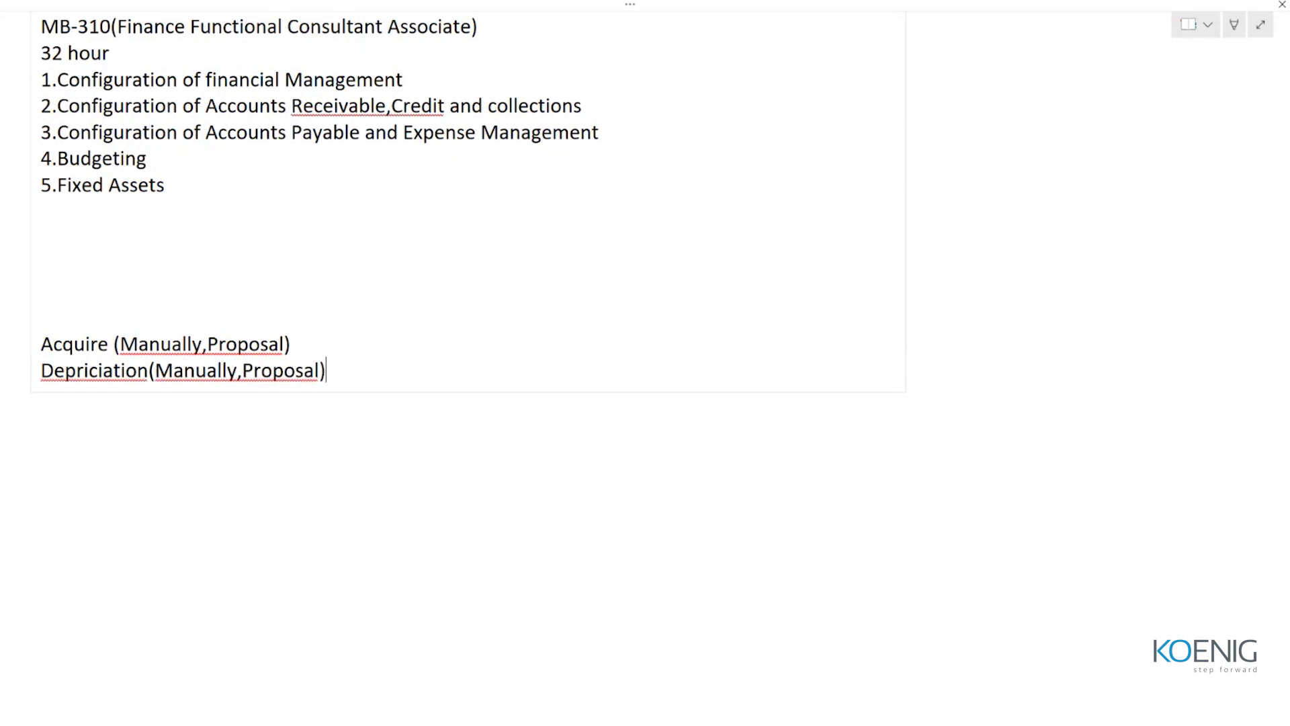
left_click_drag(41, 346, 138, 346)
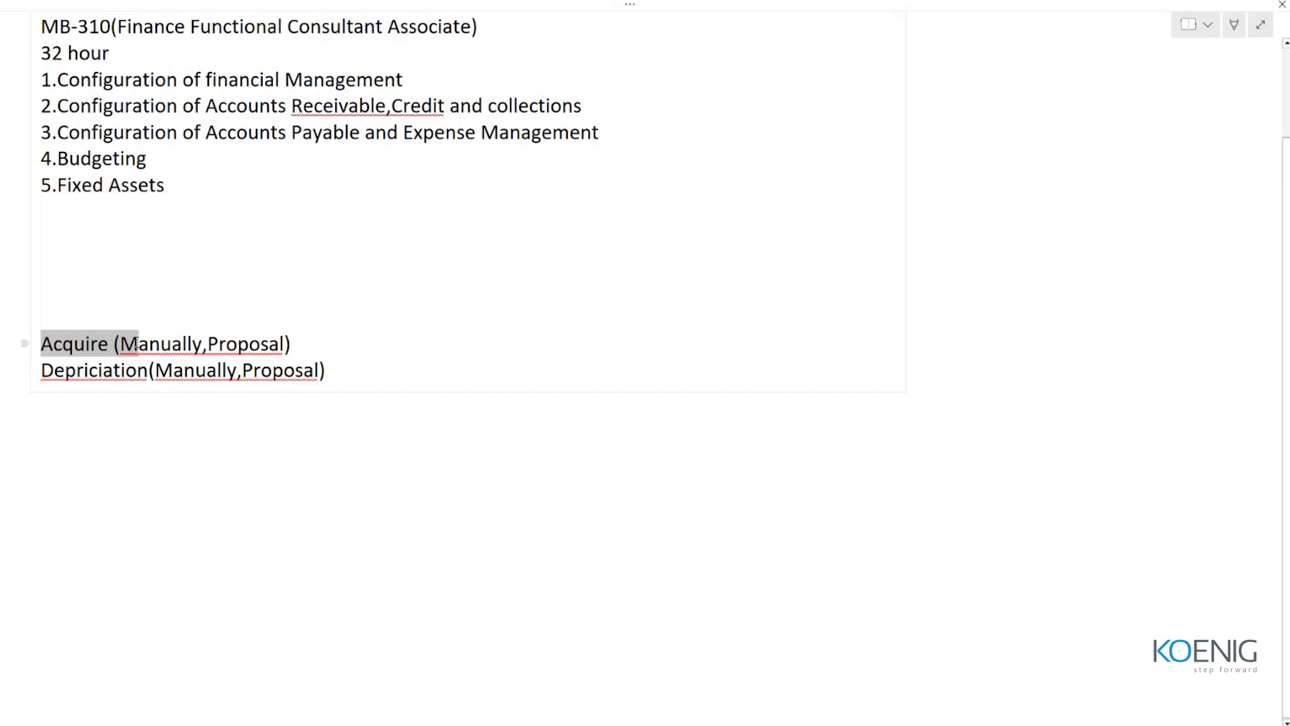
double_click(192, 346)
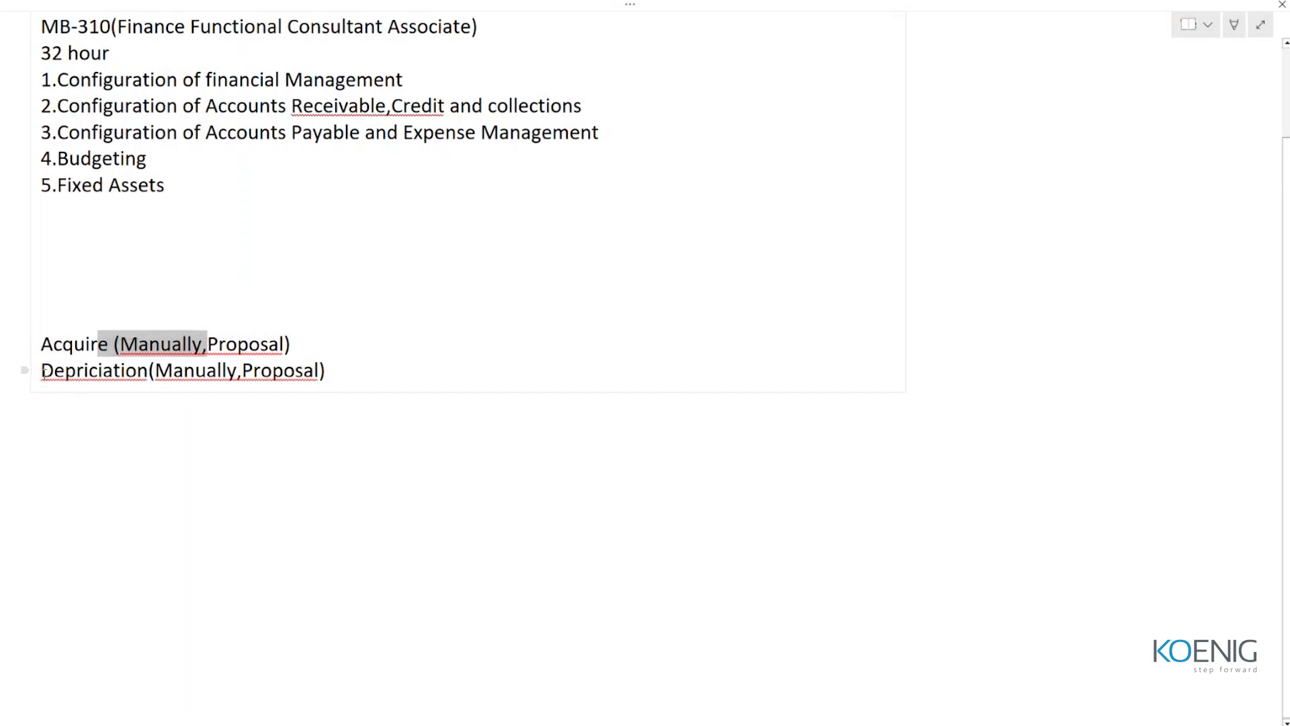
left_click_drag(42, 372, 336, 371)
left_click(270, 389)
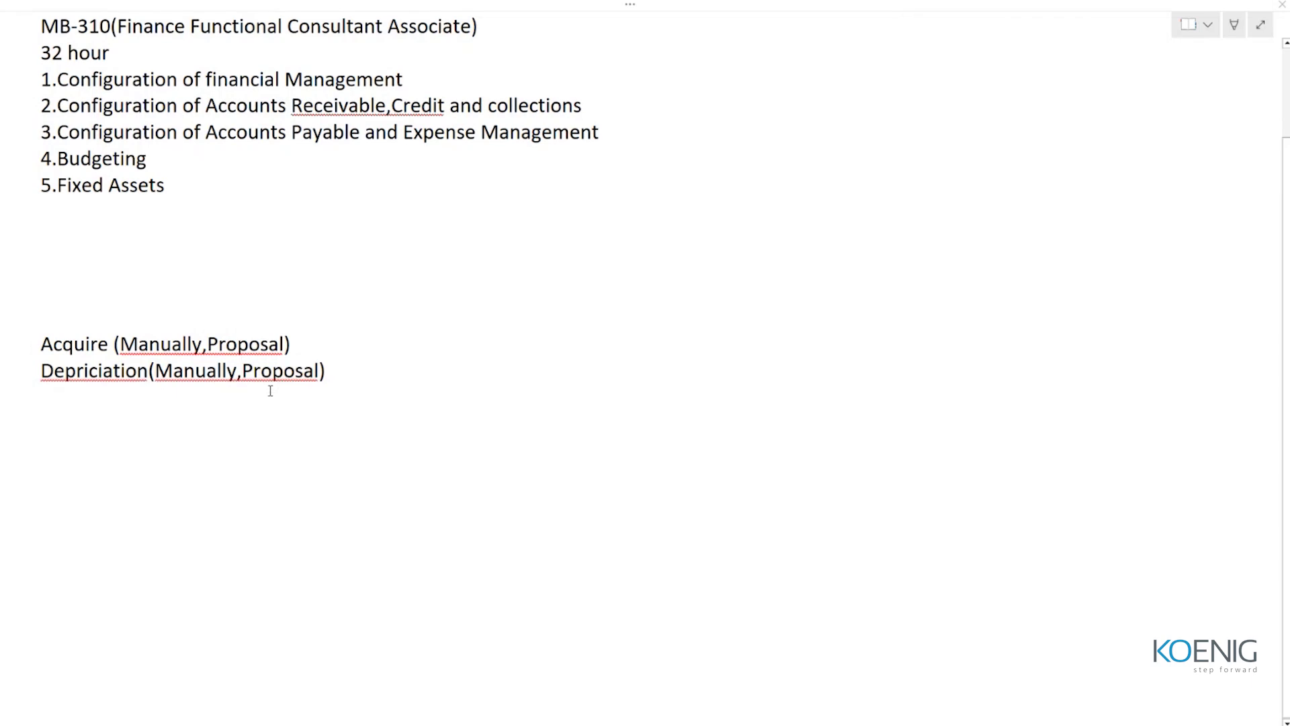
- Switch back to Finance and Operations and start creating a depreciation proposal for fixed assets
key("alt+Tab")
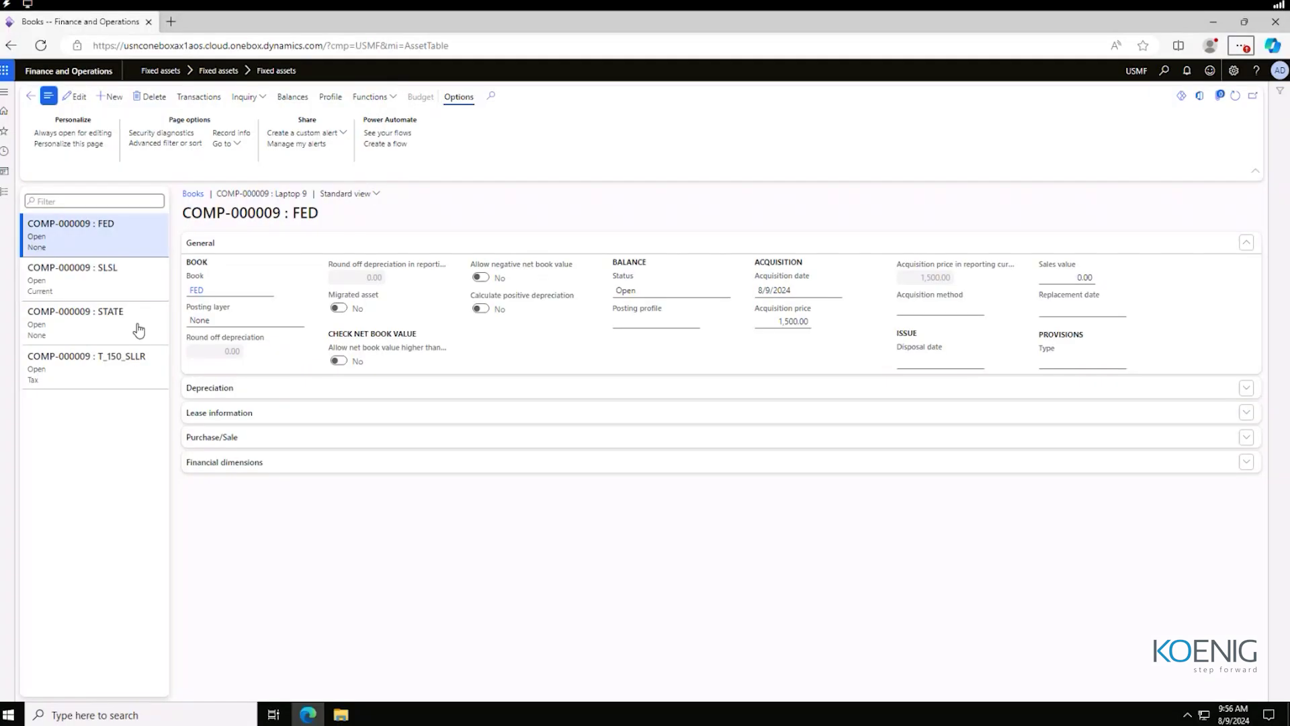
left_click(4, 191)
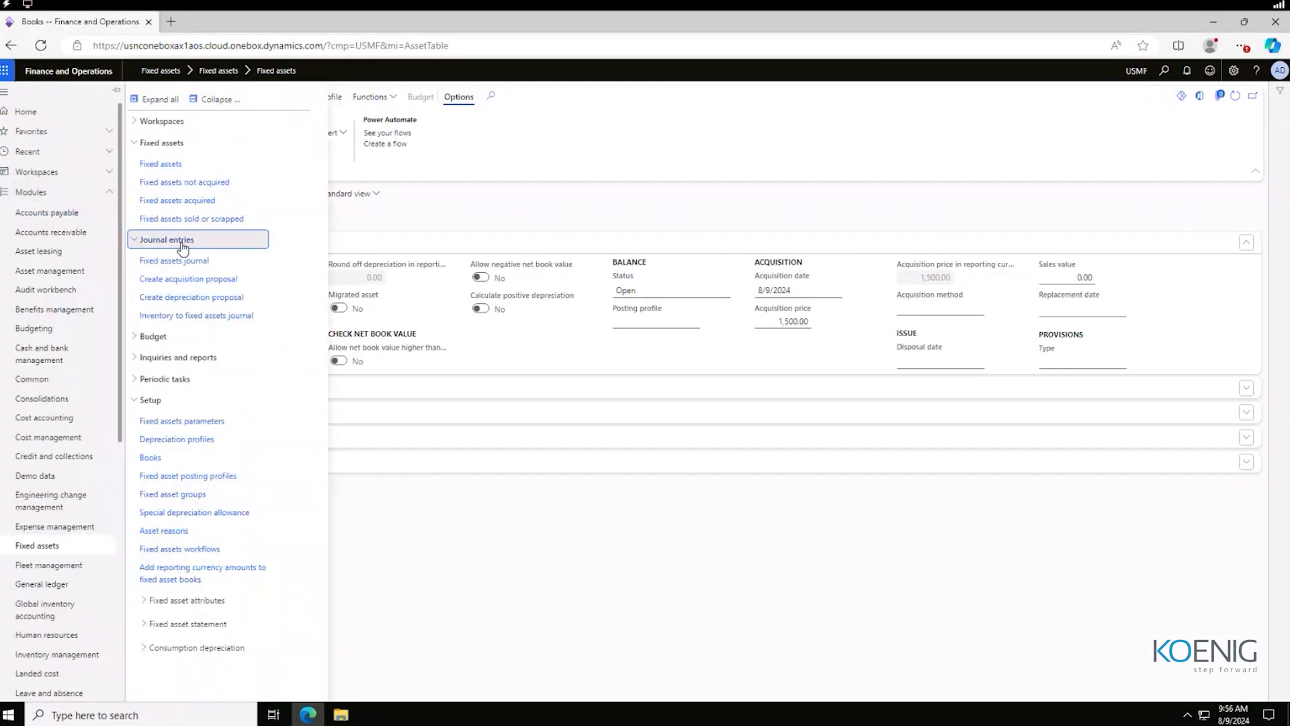
left_click(205, 297)
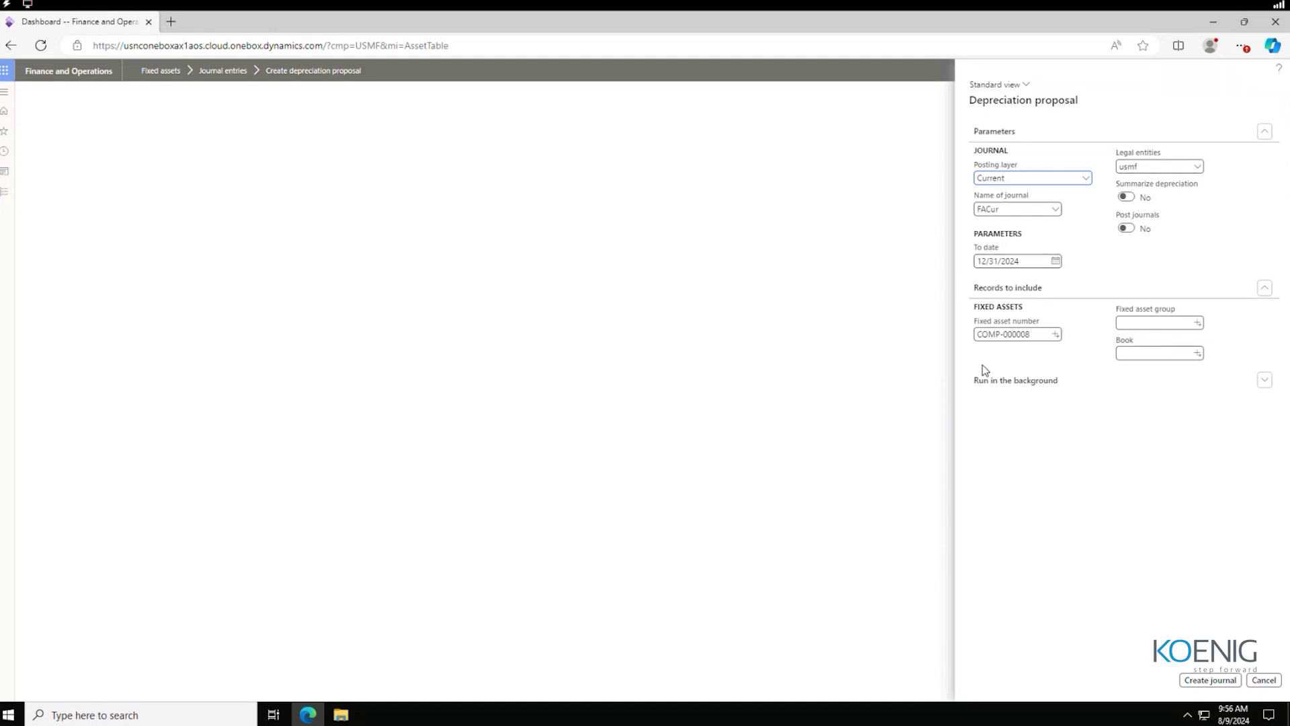
- Replace the fixed asset number in the depreciation proposal with COMP-000009, the Laptop 9 asset of company usmf
left_click(1056, 338)
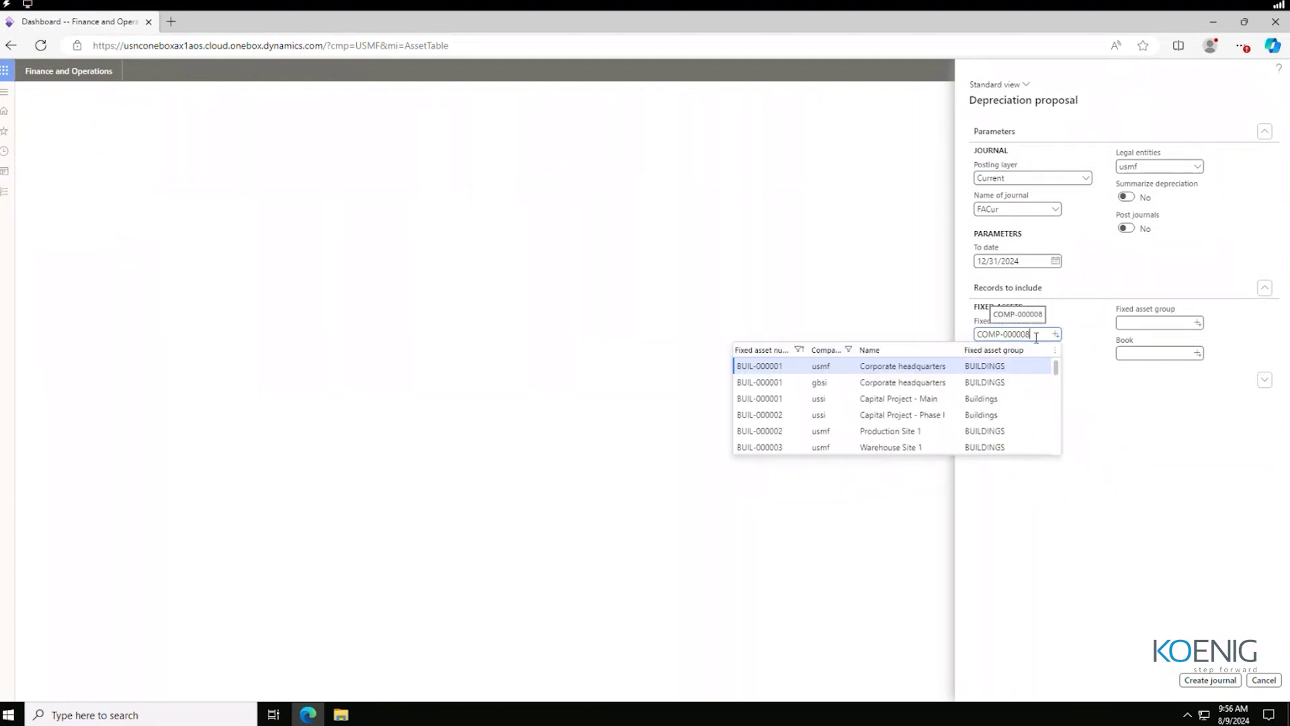
left_click(1010, 334)
key("BackSpace")
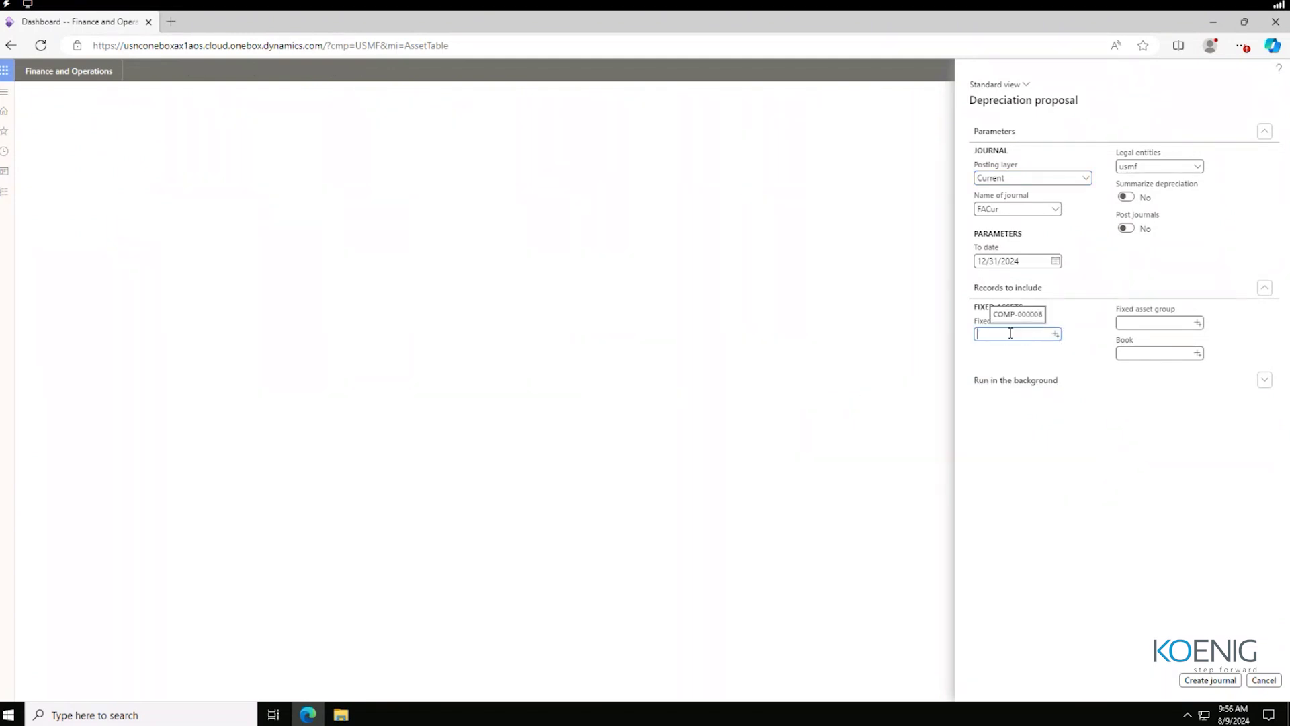
left_click(1056, 334)
scroll(886, 383, "down", 6)
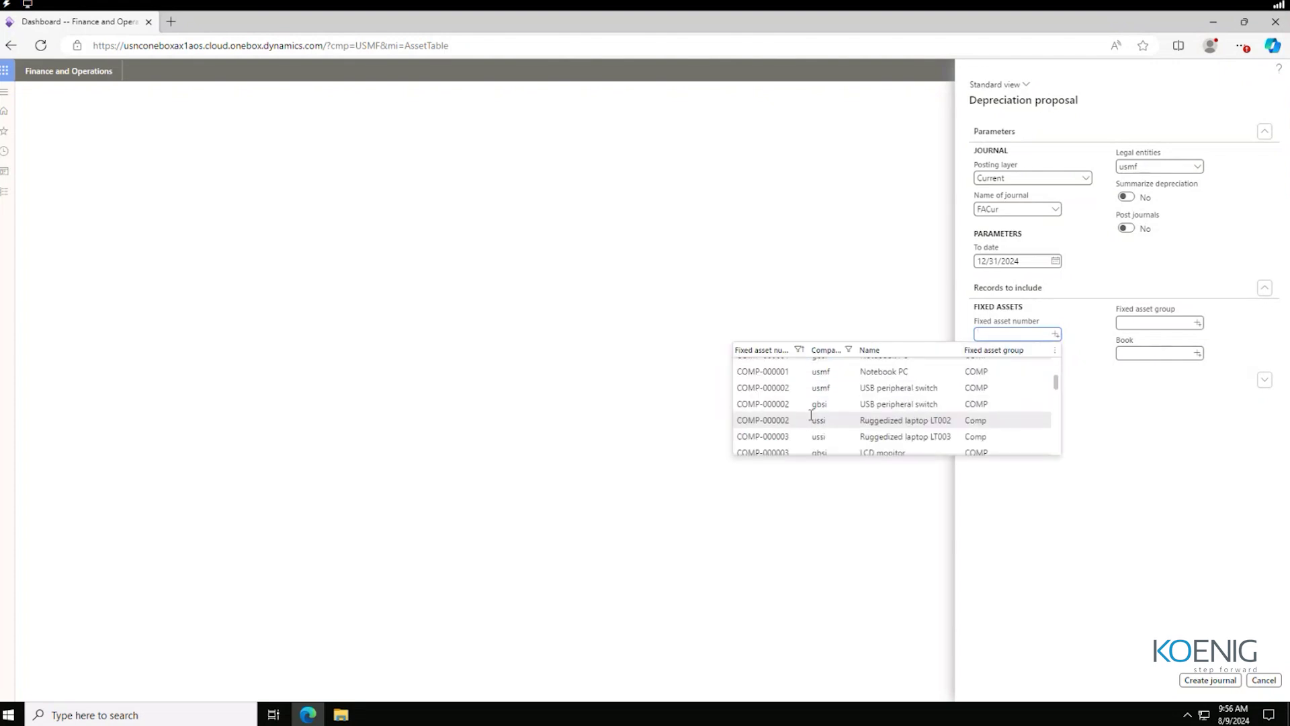
scroll(796, 424, "down", 8)
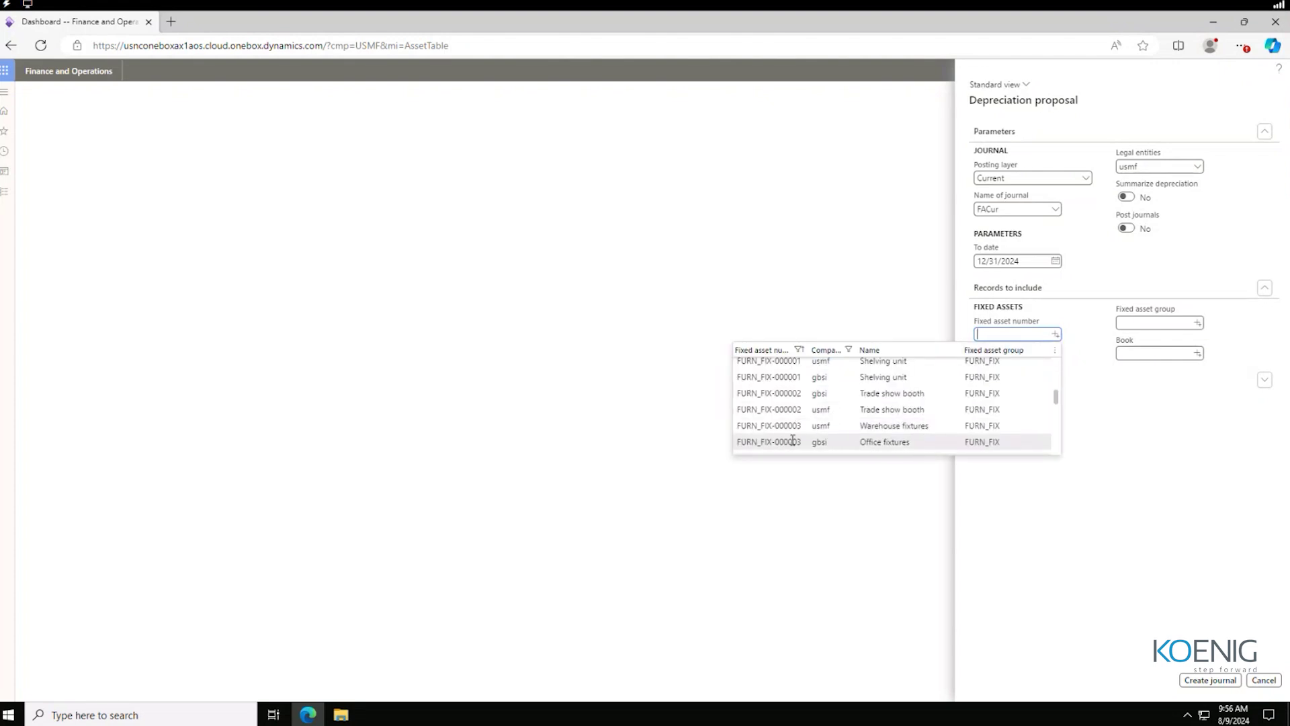
scroll(817, 433, "down", 10)
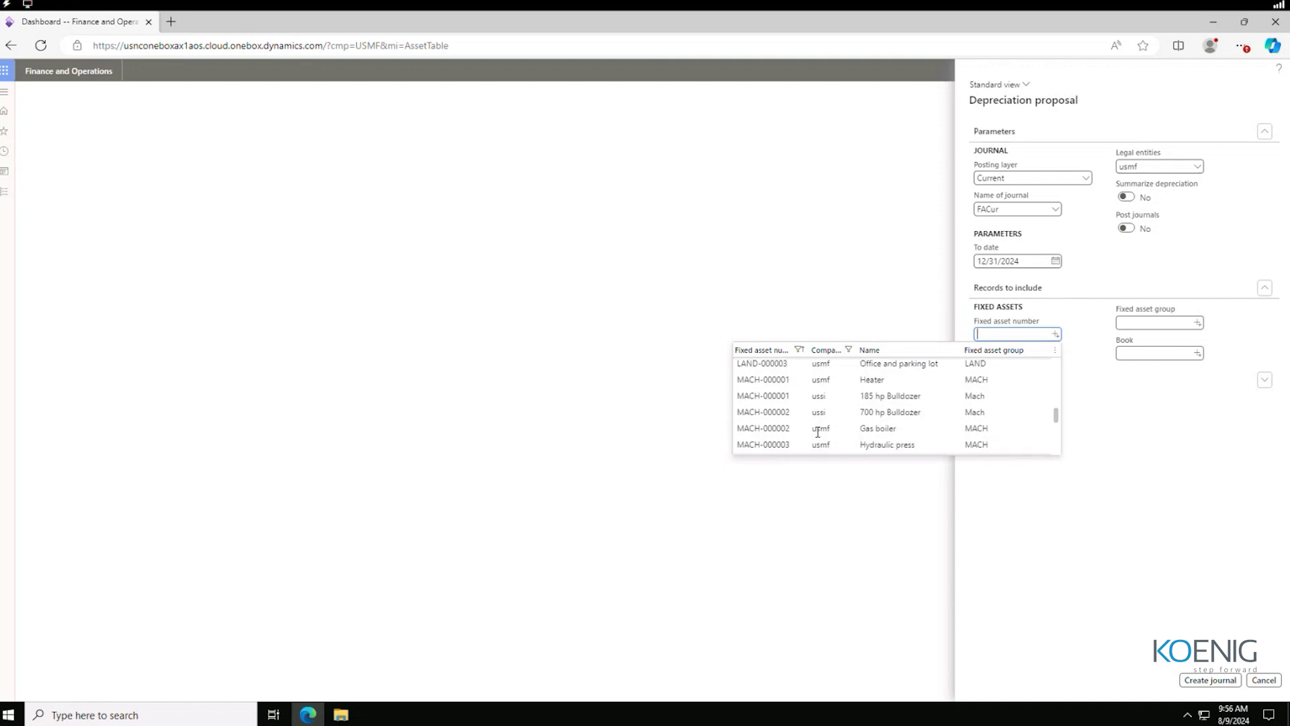
scroll(806, 430, "up", 15)
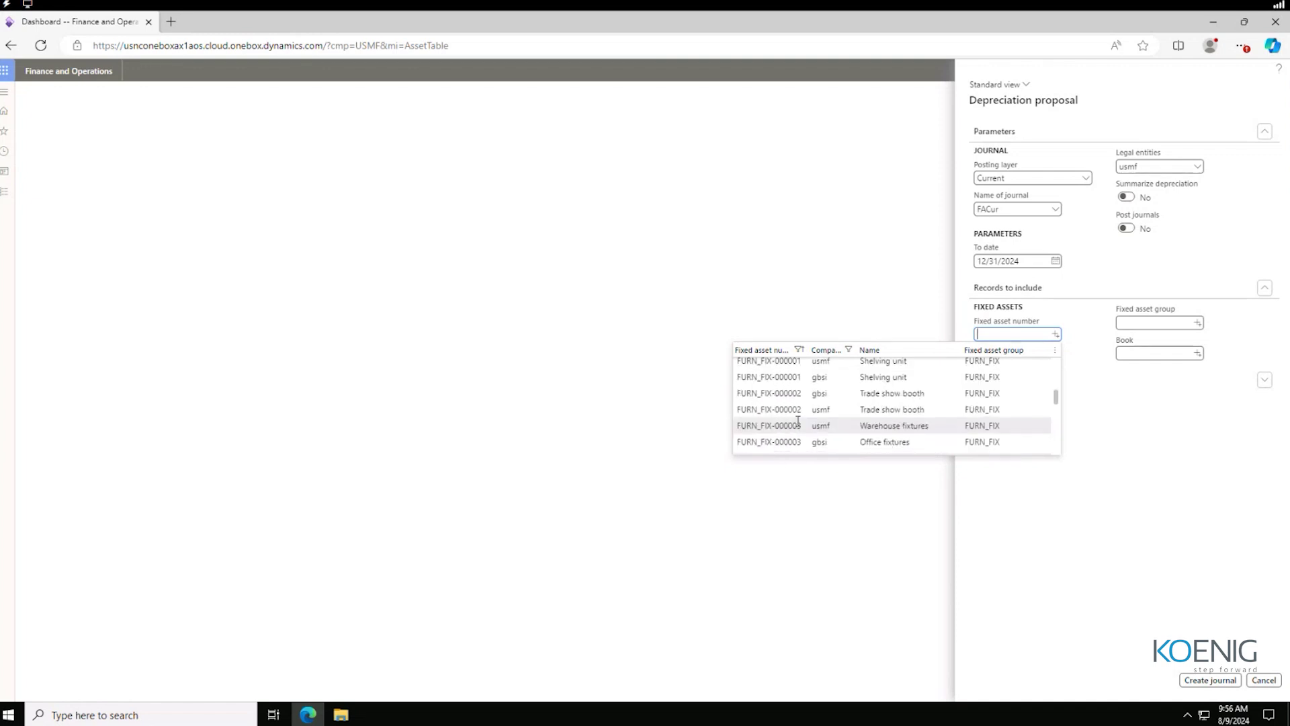
scroll(1056, 390, "down", 2)
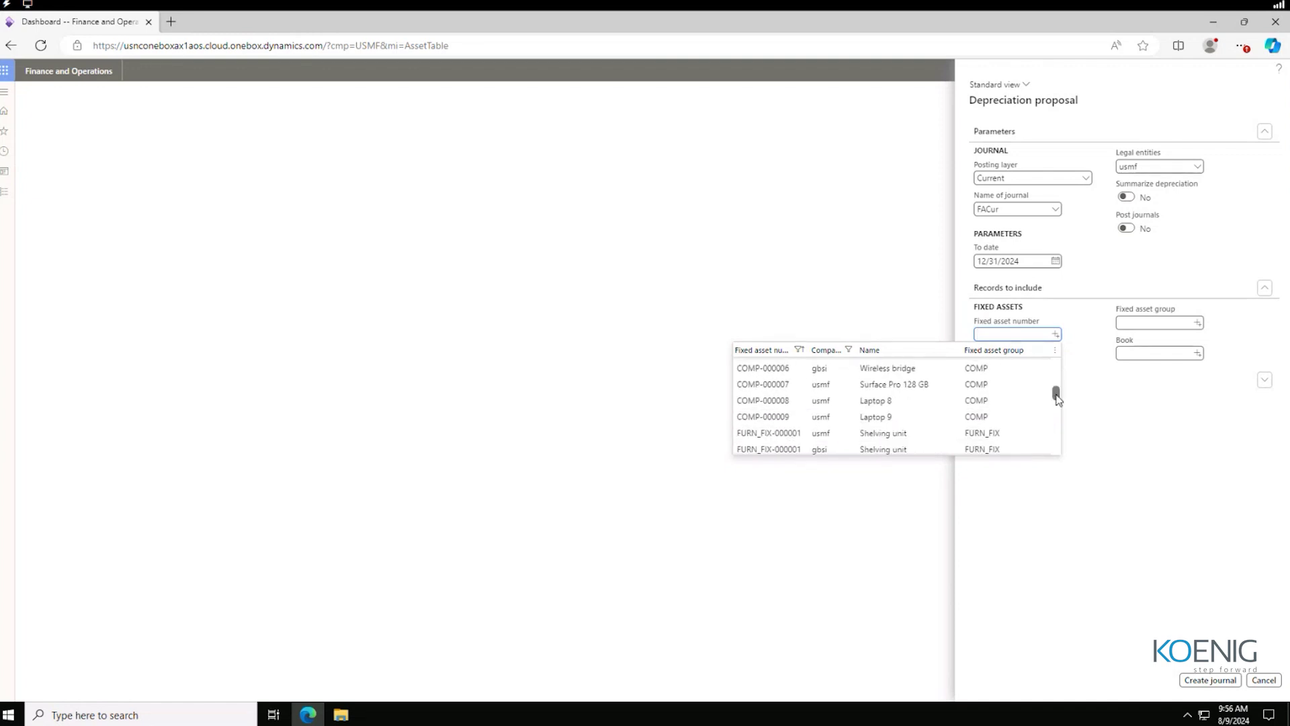
left_click(793, 418)
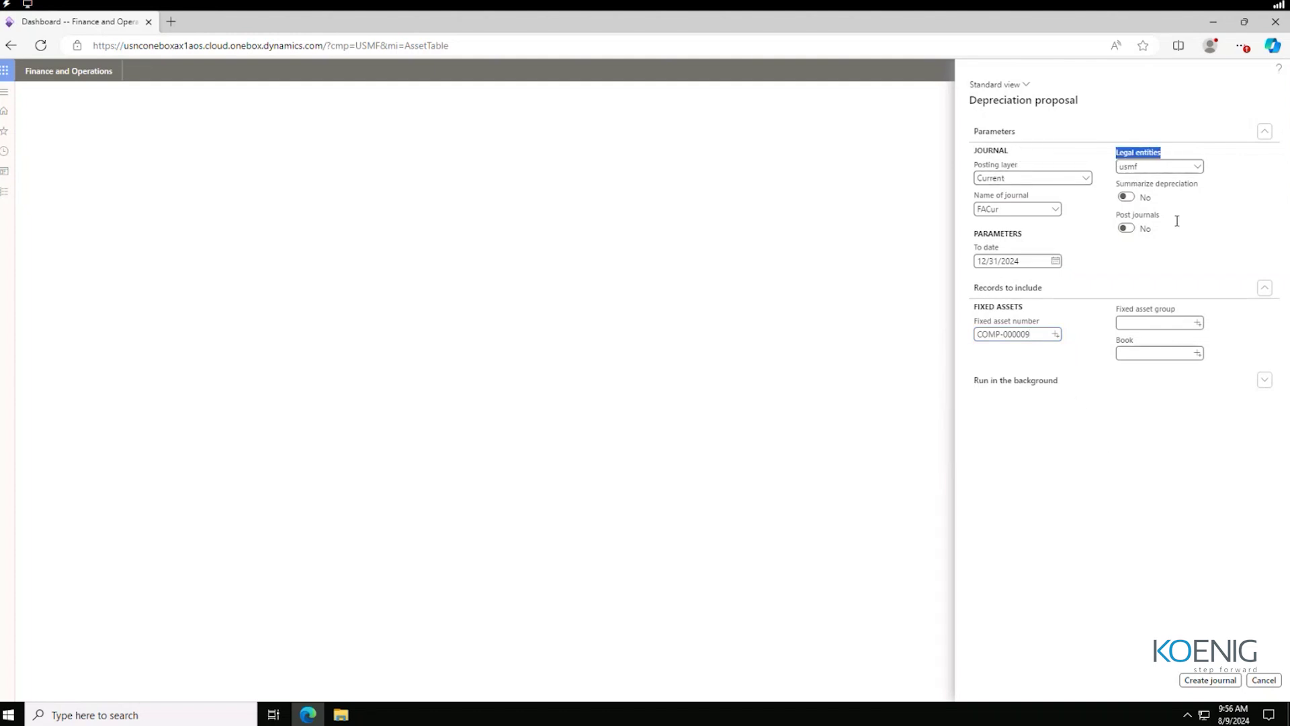
- Set the proposal's To date to 12/31/2024 and create the depreciation journal
left_click(1056, 262)
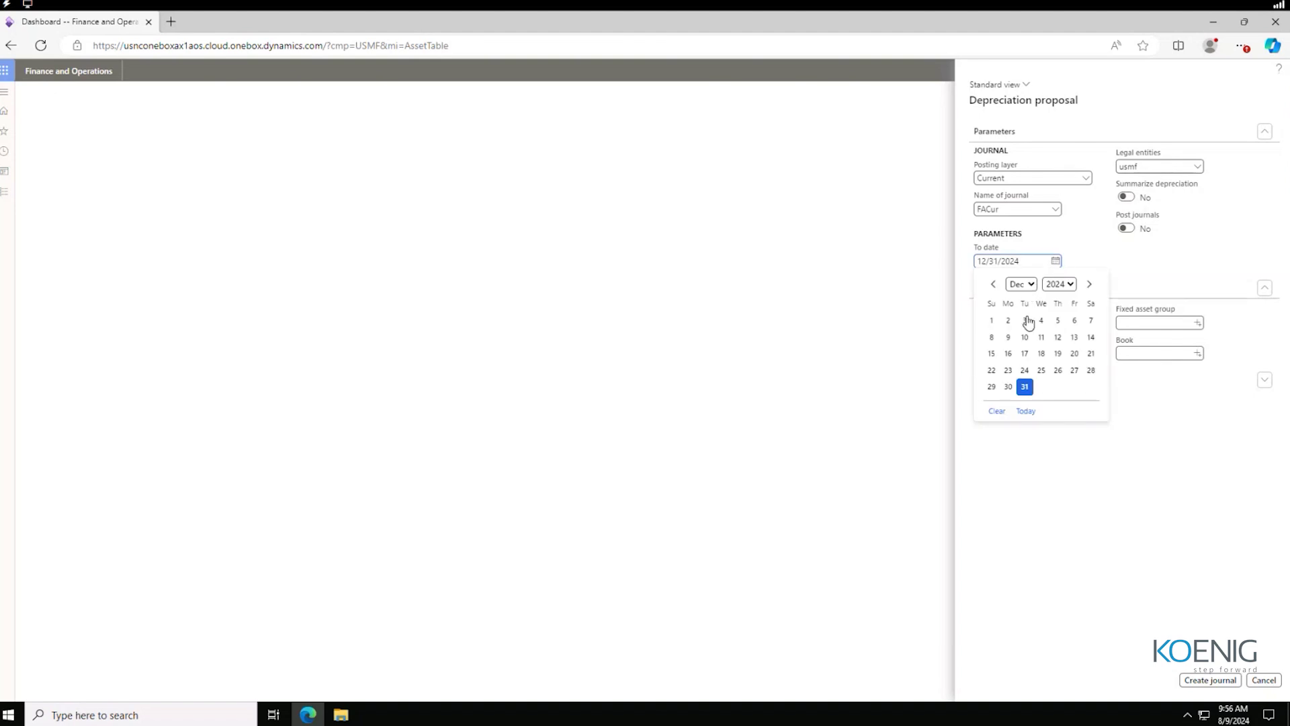
left_click(1026, 388)
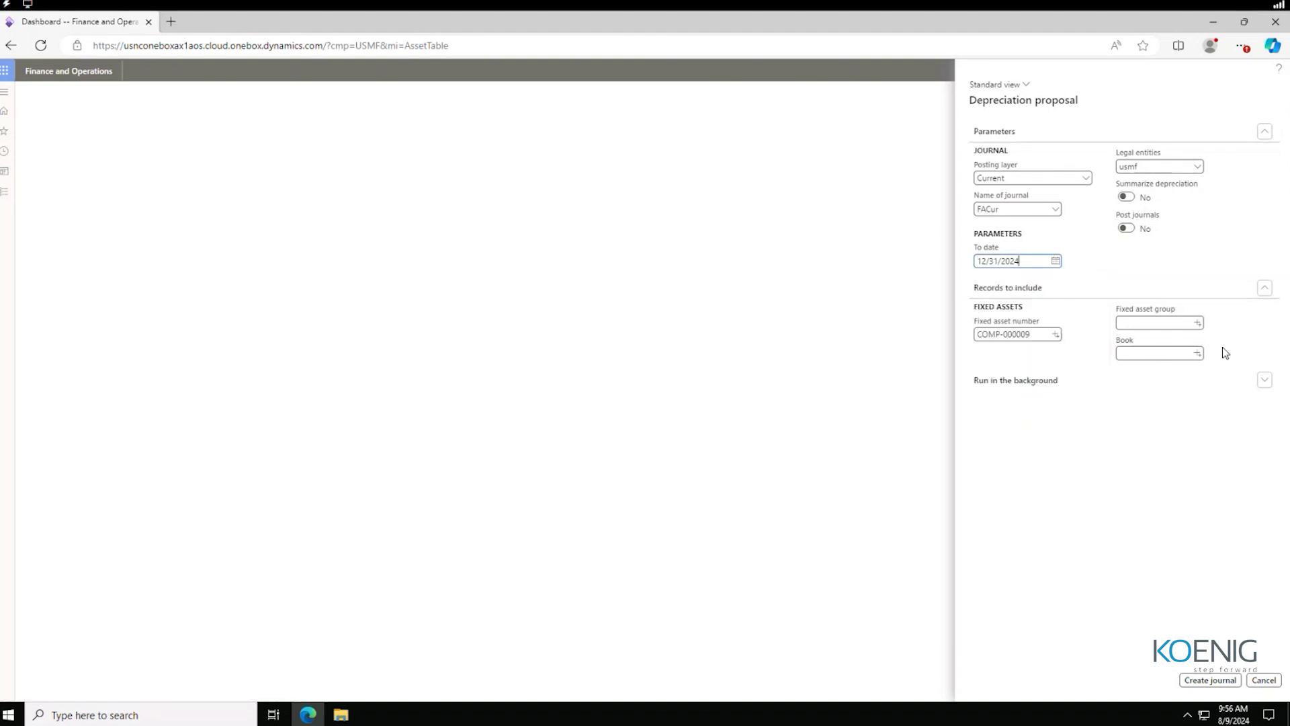
left_click_drag(1116, 311, 1187, 315)
left_click_drag(1112, 342, 1140, 424)
left_click(1144, 440)
left_click(1208, 681)
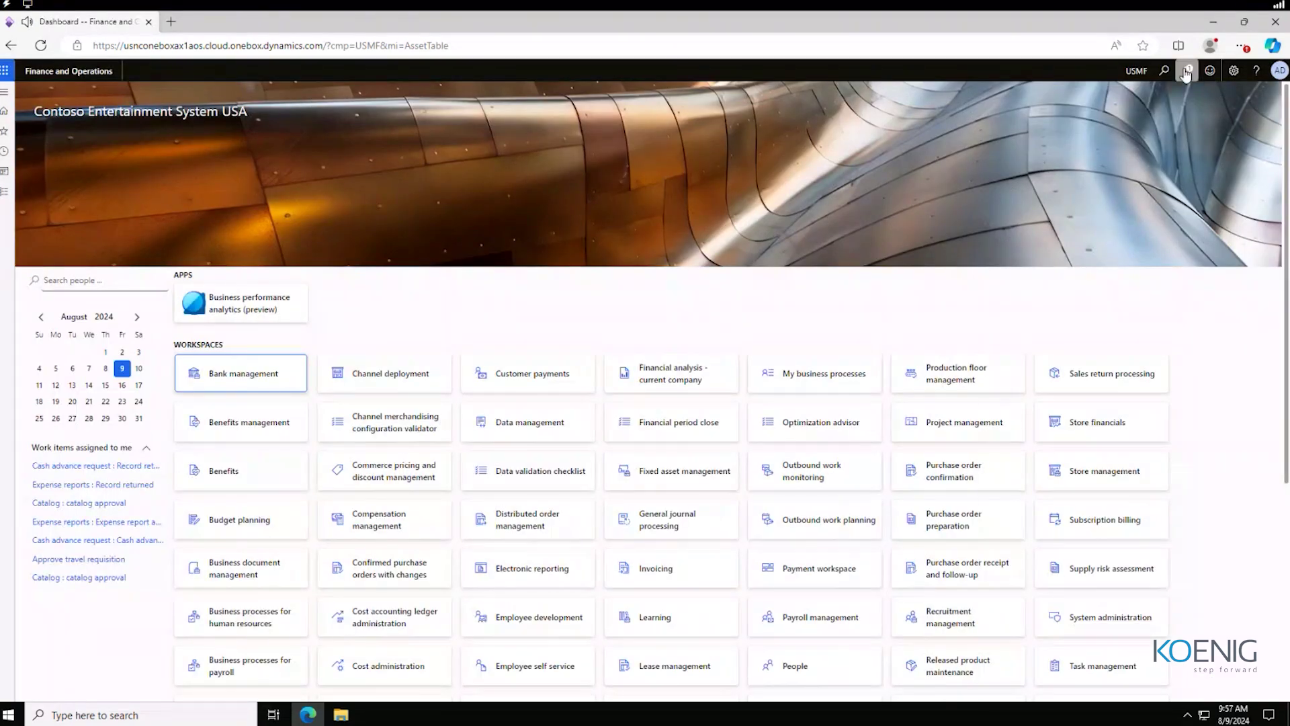
- Check the notification about the depreciation proposal job and open the fixed assets journal list
left_click(1186, 70)
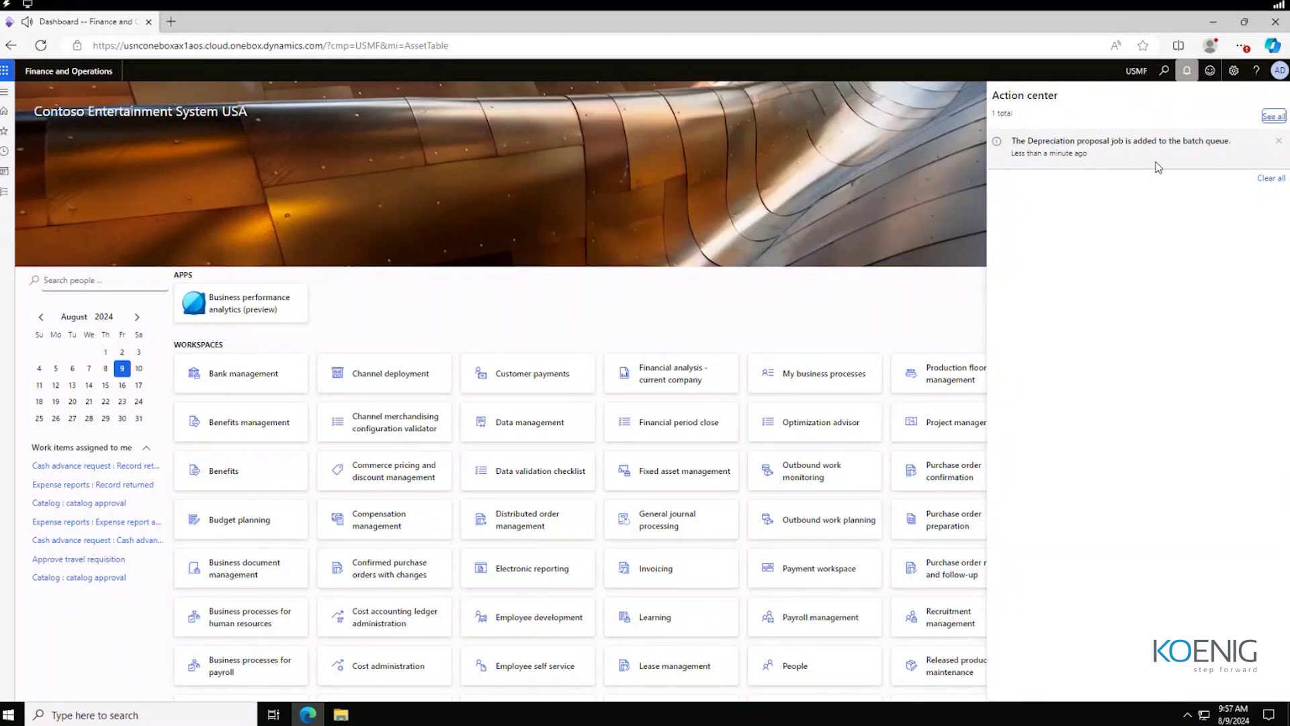
left_click(484, 297)
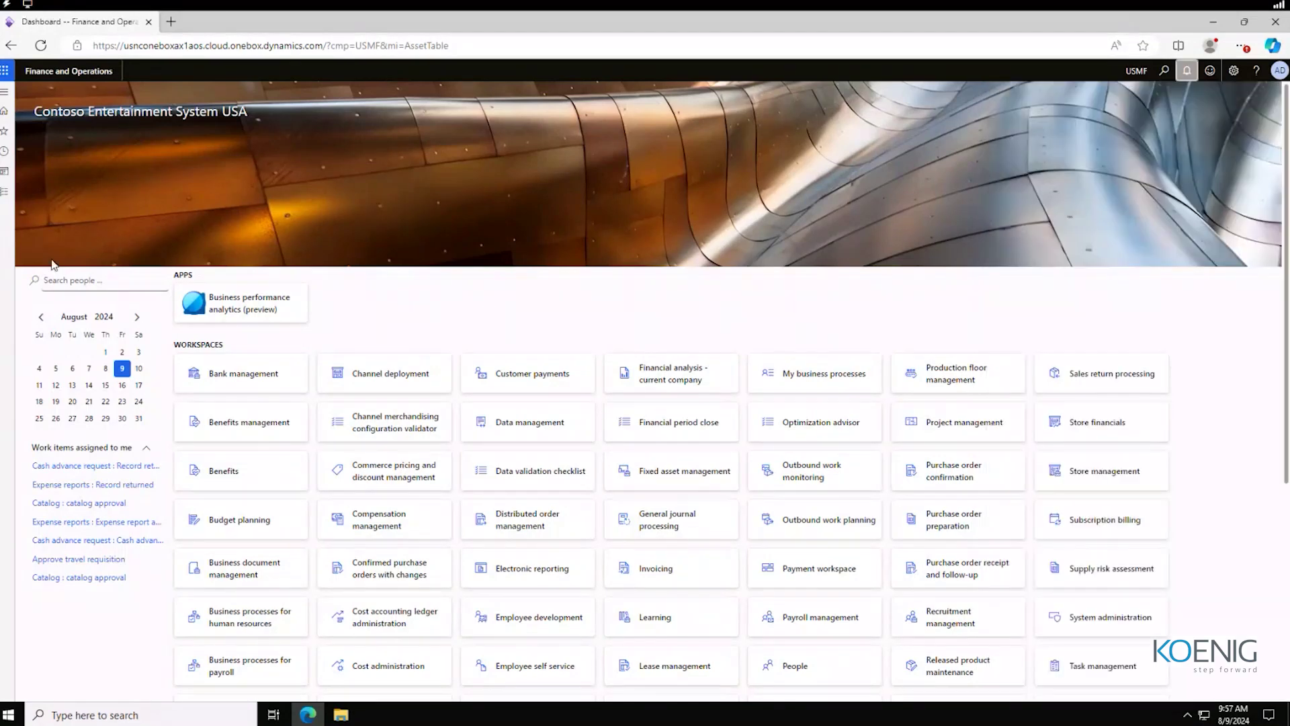
left_click(5, 191)
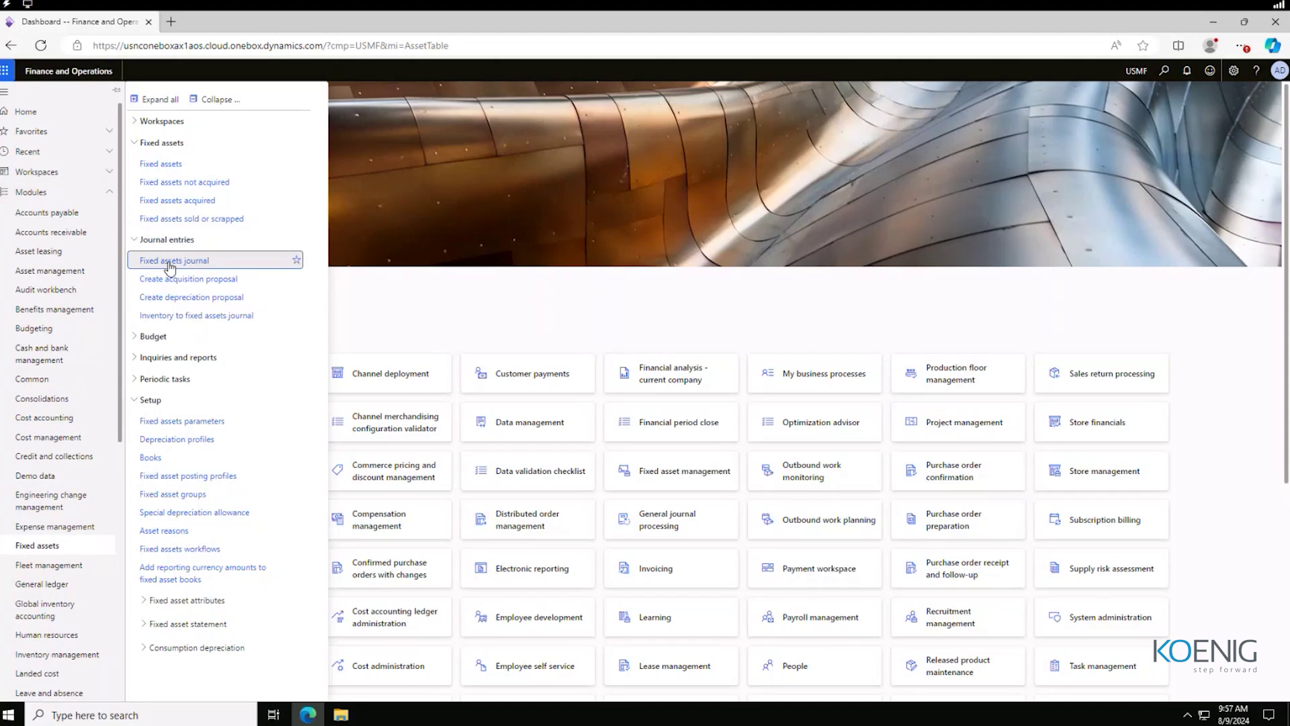
left_click(168, 259)
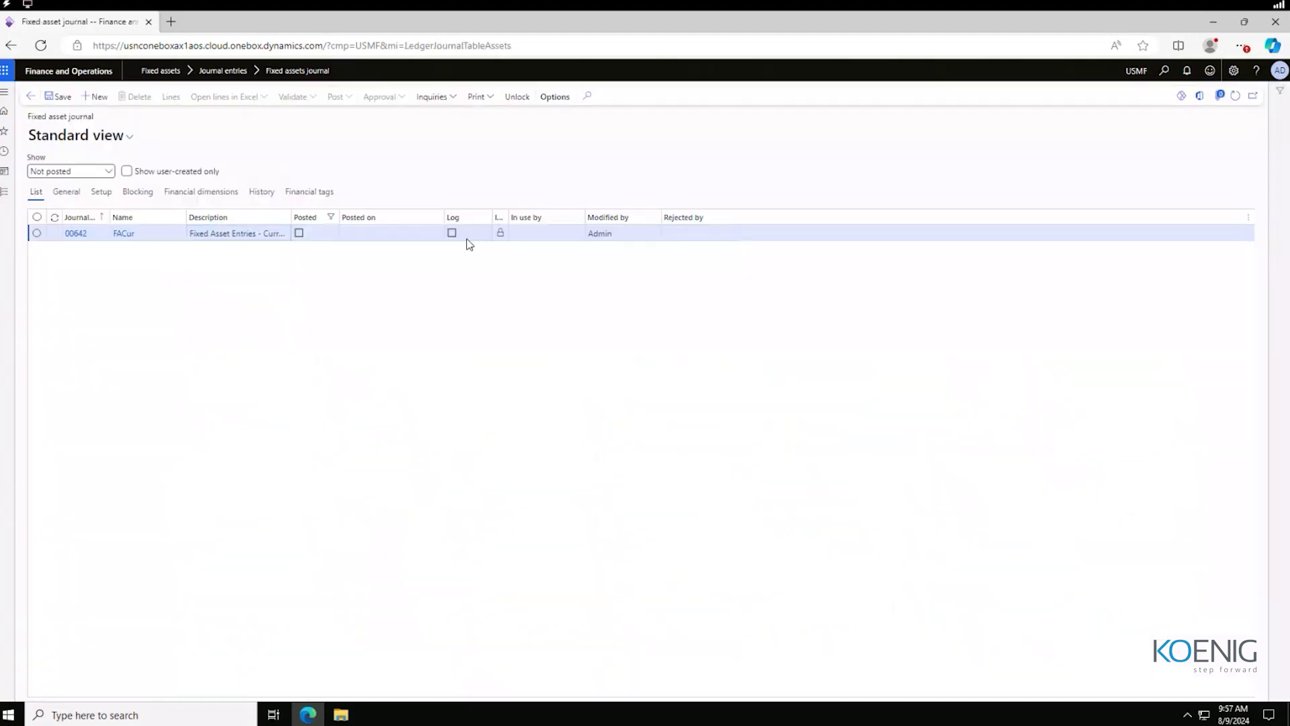
- Reload the unposted journals list to refresh the lock status of FACur journal 00642, and post the journal's depreciation lines
left_click_drag(509, 217, 559, 217)
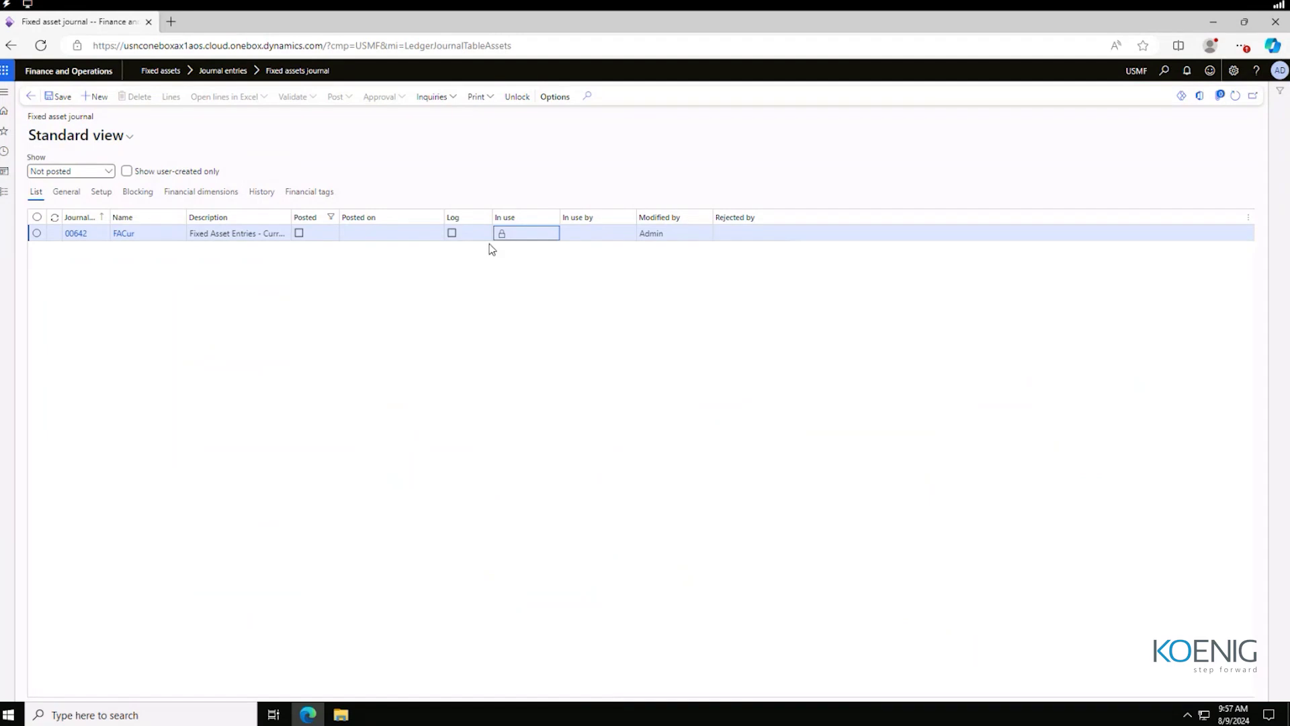
mouse_move(500, 234)
left_click(40, 45)
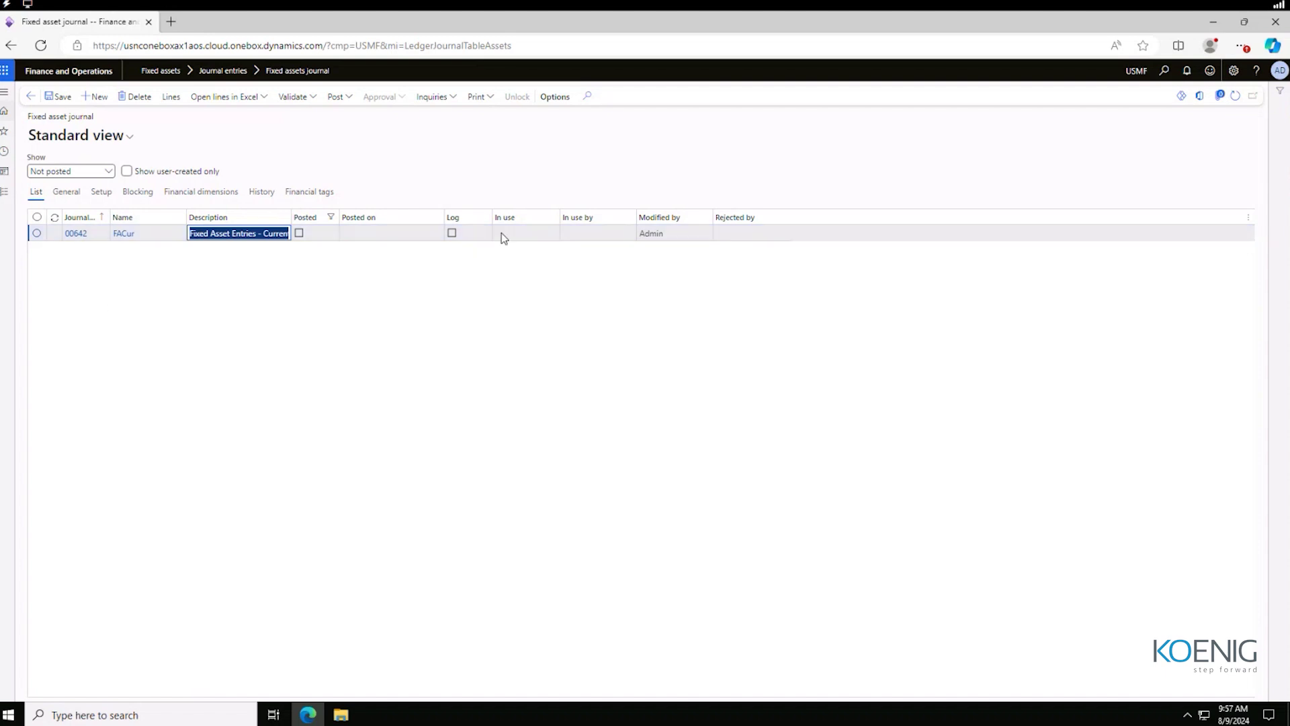
left_click(74, 233)
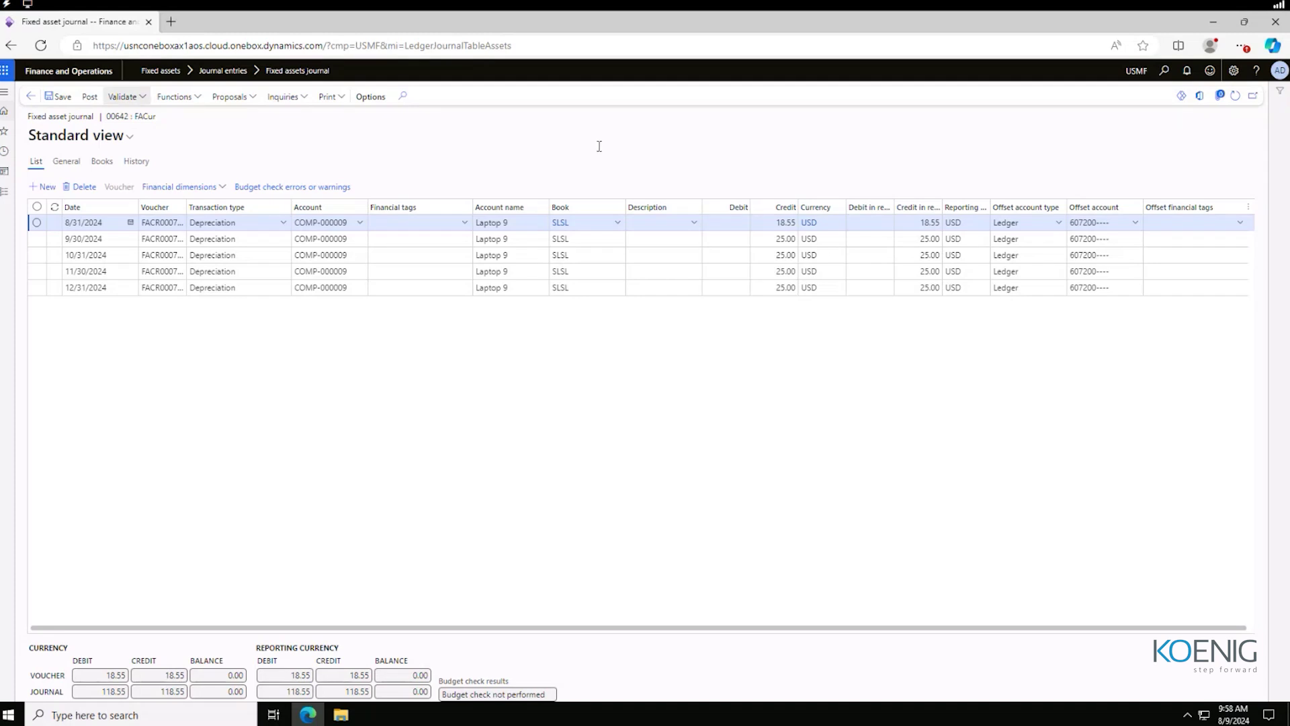
left_click(91, 99)
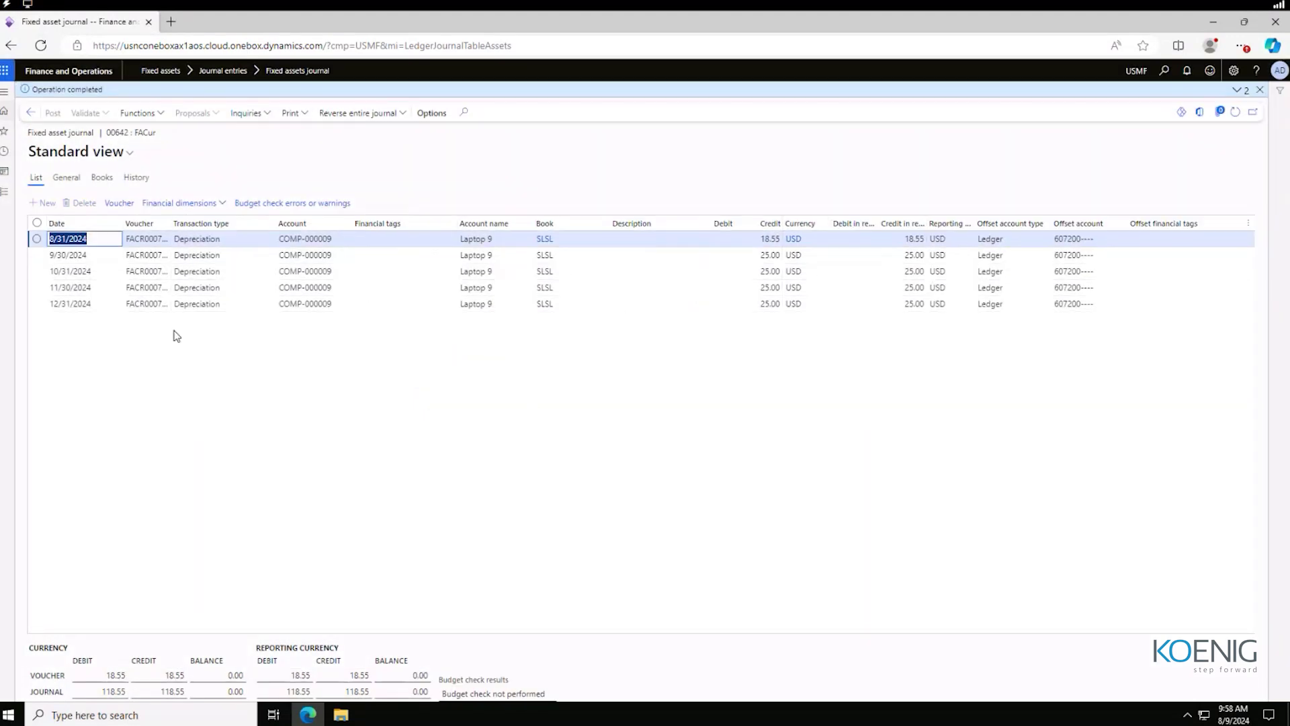
- Find COMP-000009 in the fixed assets list and open its valuations
left_click(4, 196)
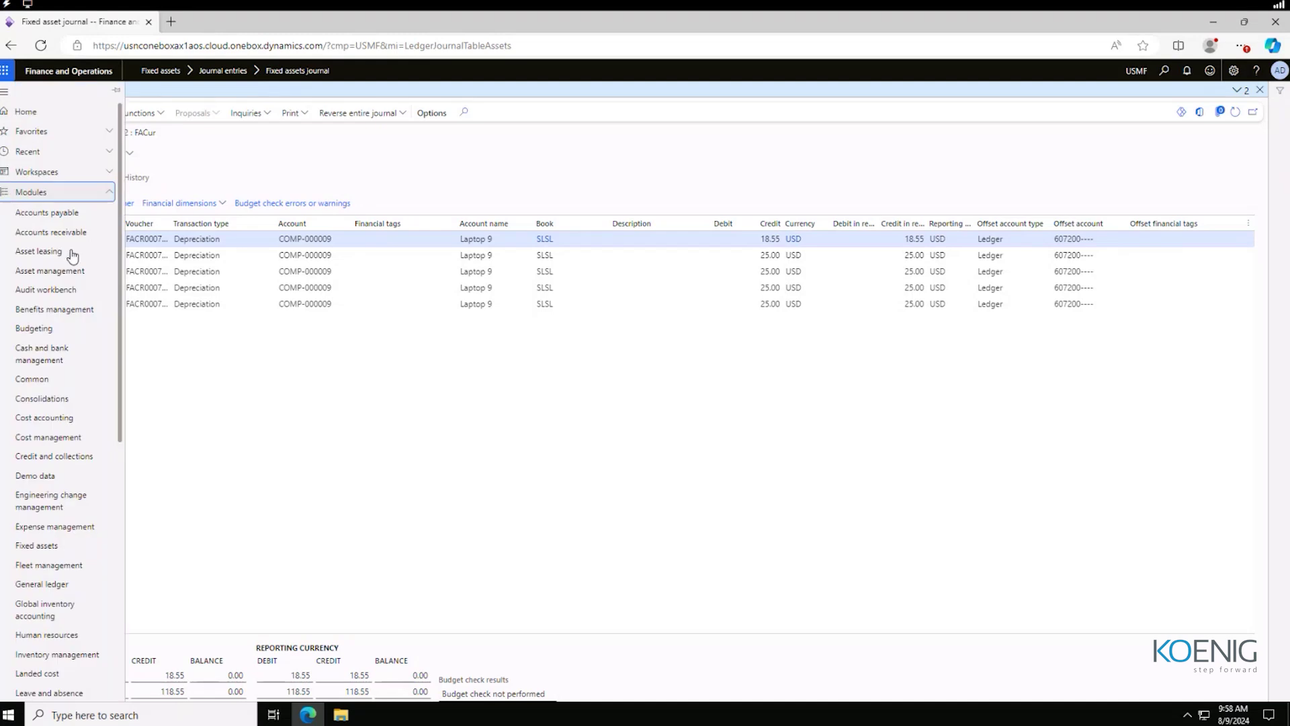
left_click(35, 545)
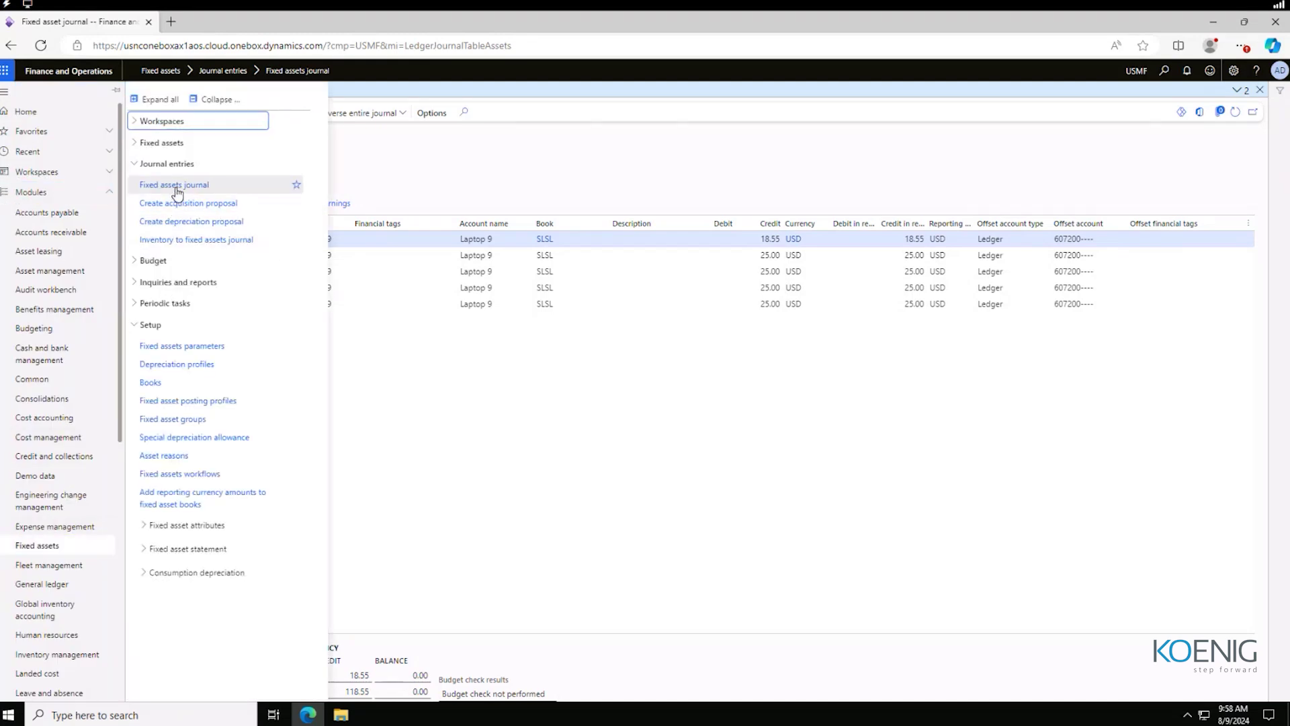
left_click(169, 144)
left_click(169, 144)
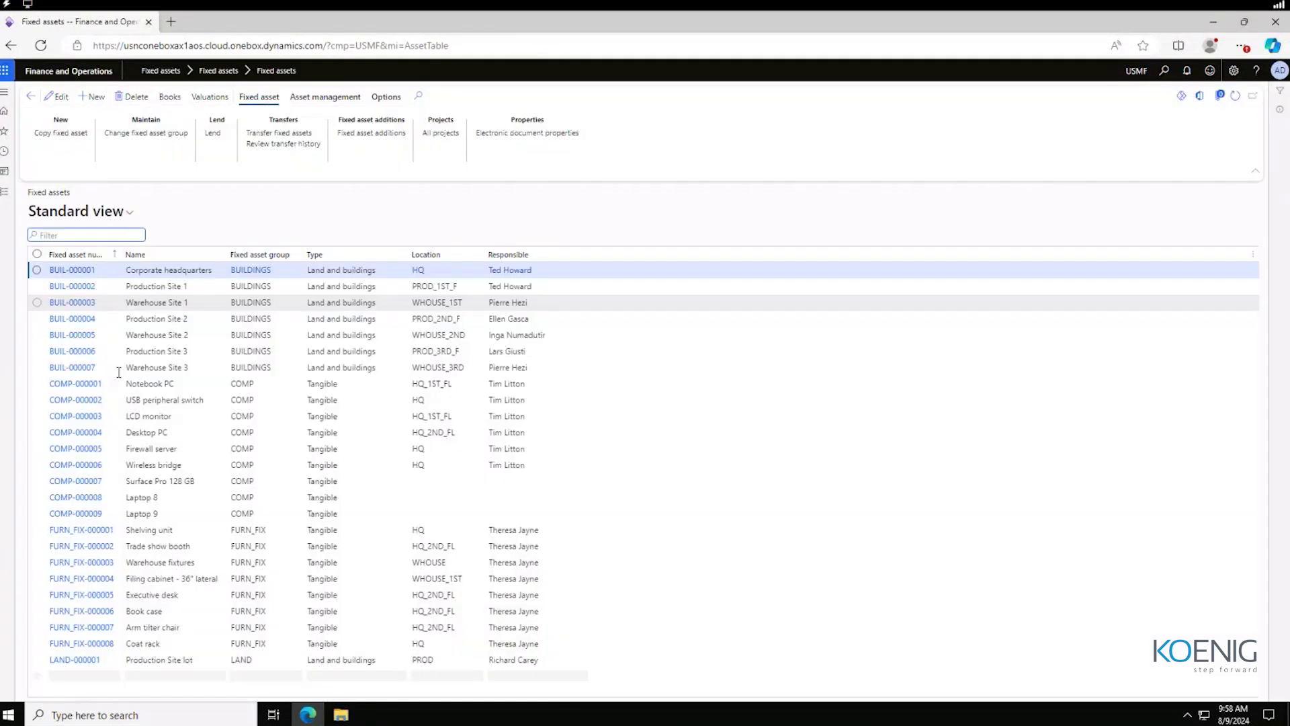
left_click(86, 515)
left_click(218, 99)
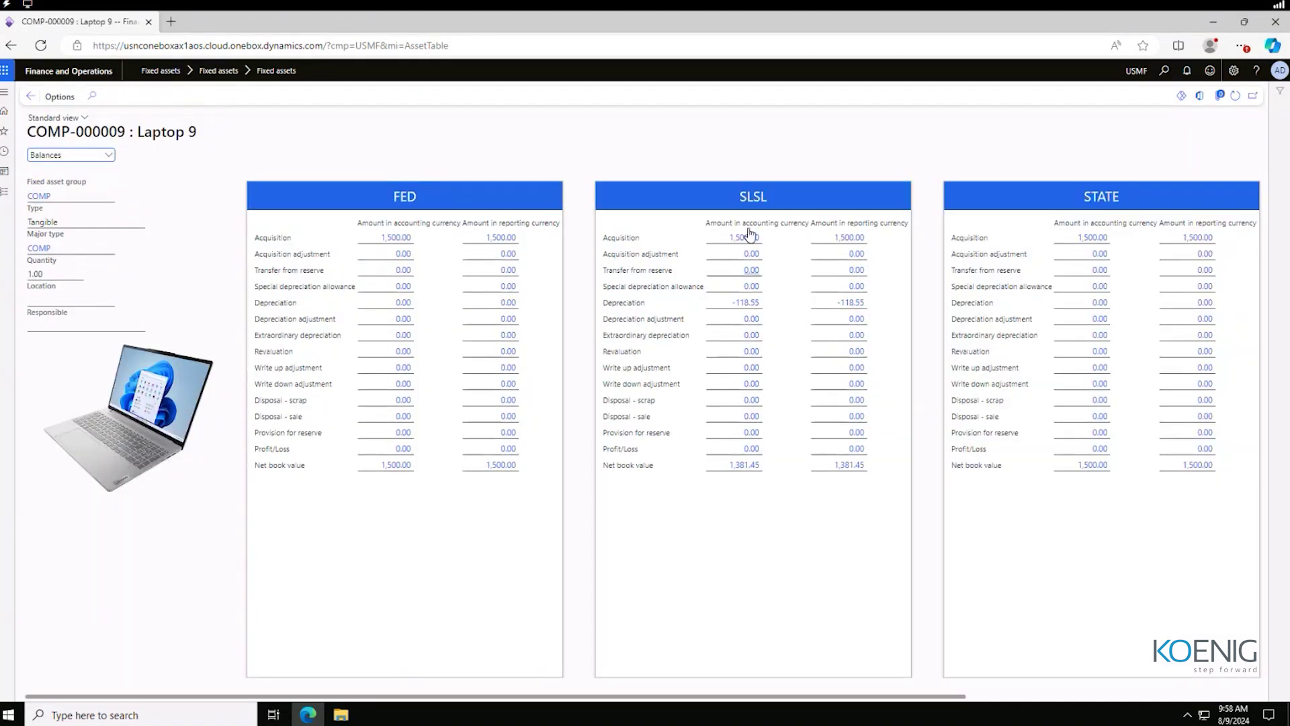
- Examine the acquisition, depreciation and net book value amounts of Laptop 9 in the SLSL book
double_click(752, 197)
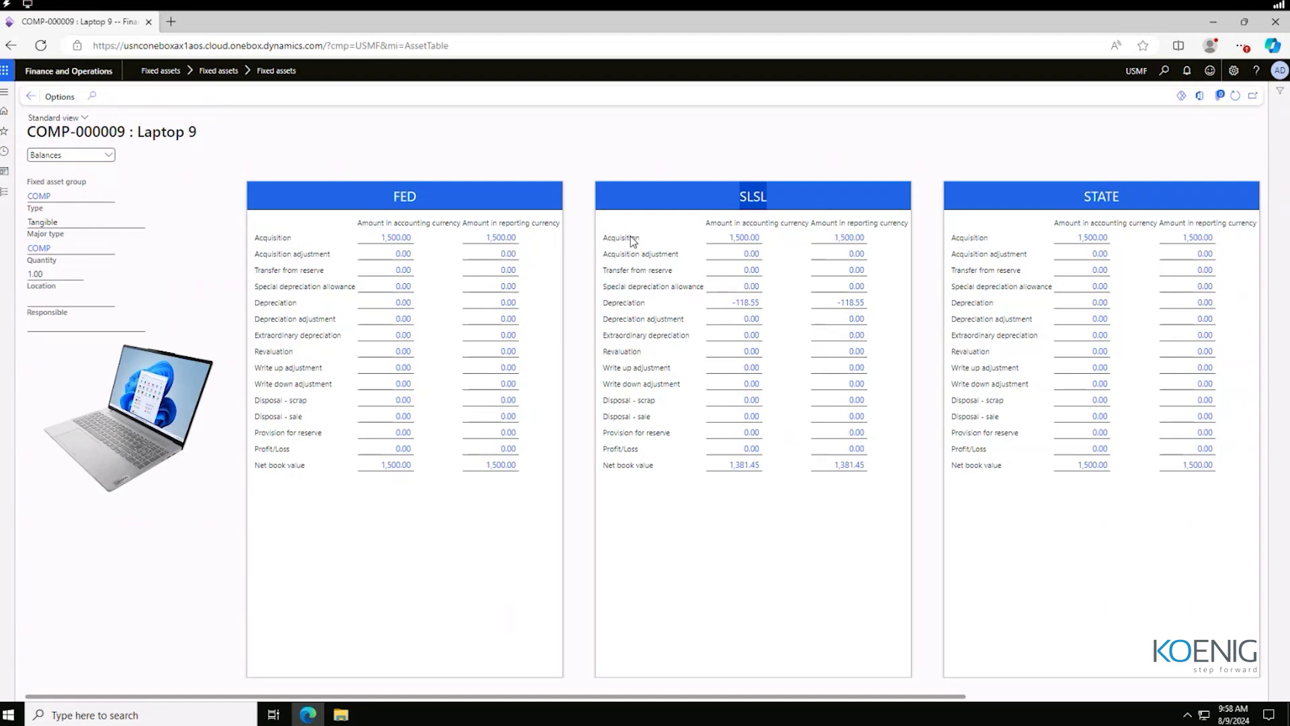
left_click(720, 239)
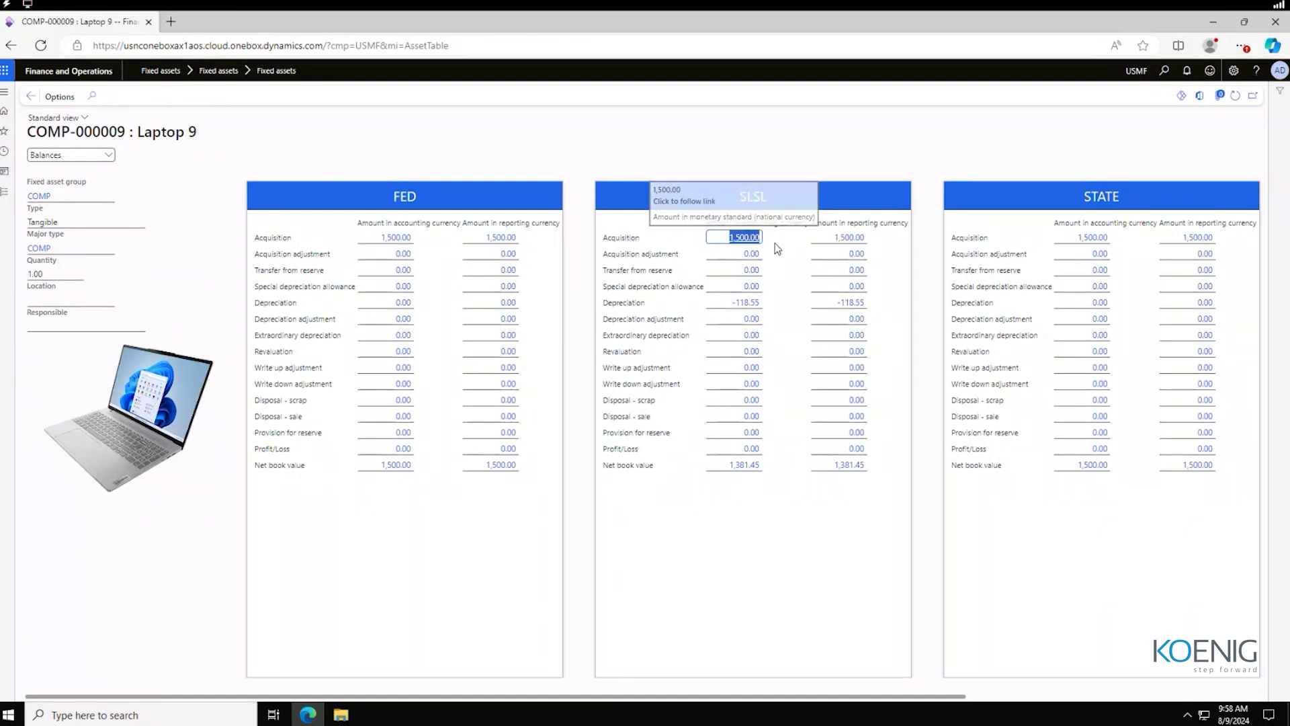
left_click(787, 263)
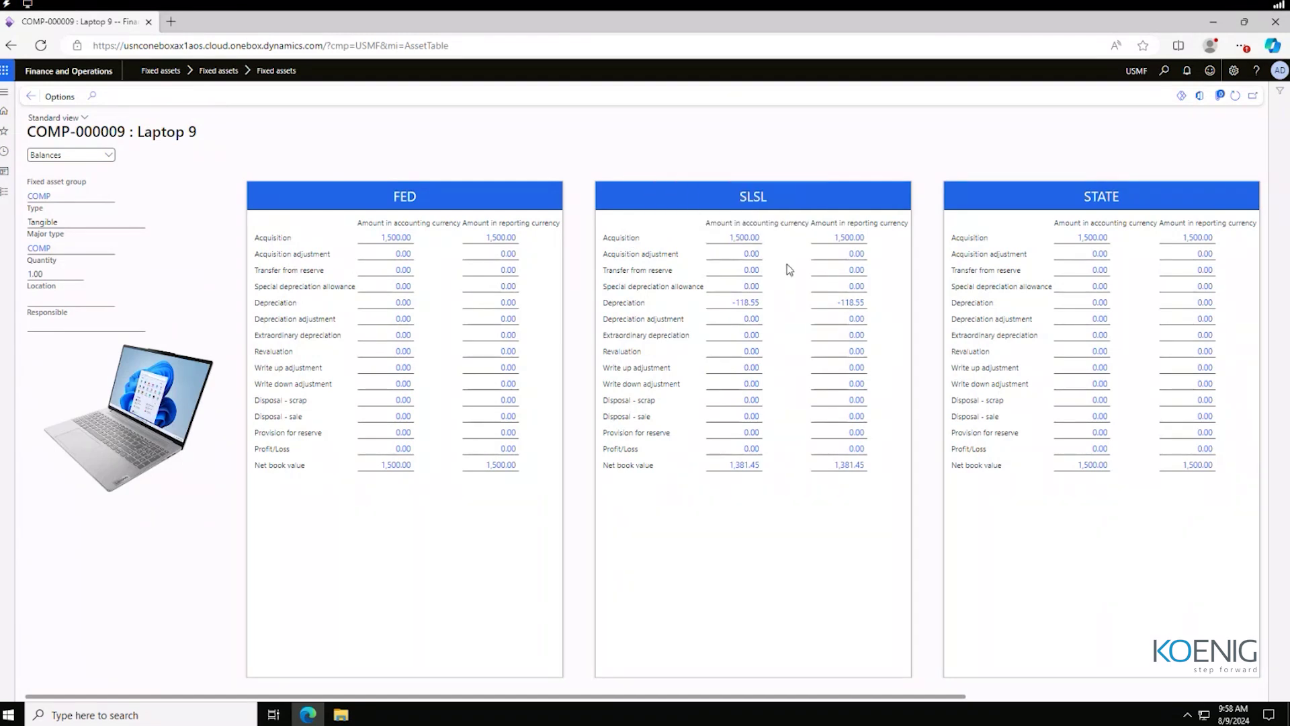
left_click(733, 308)
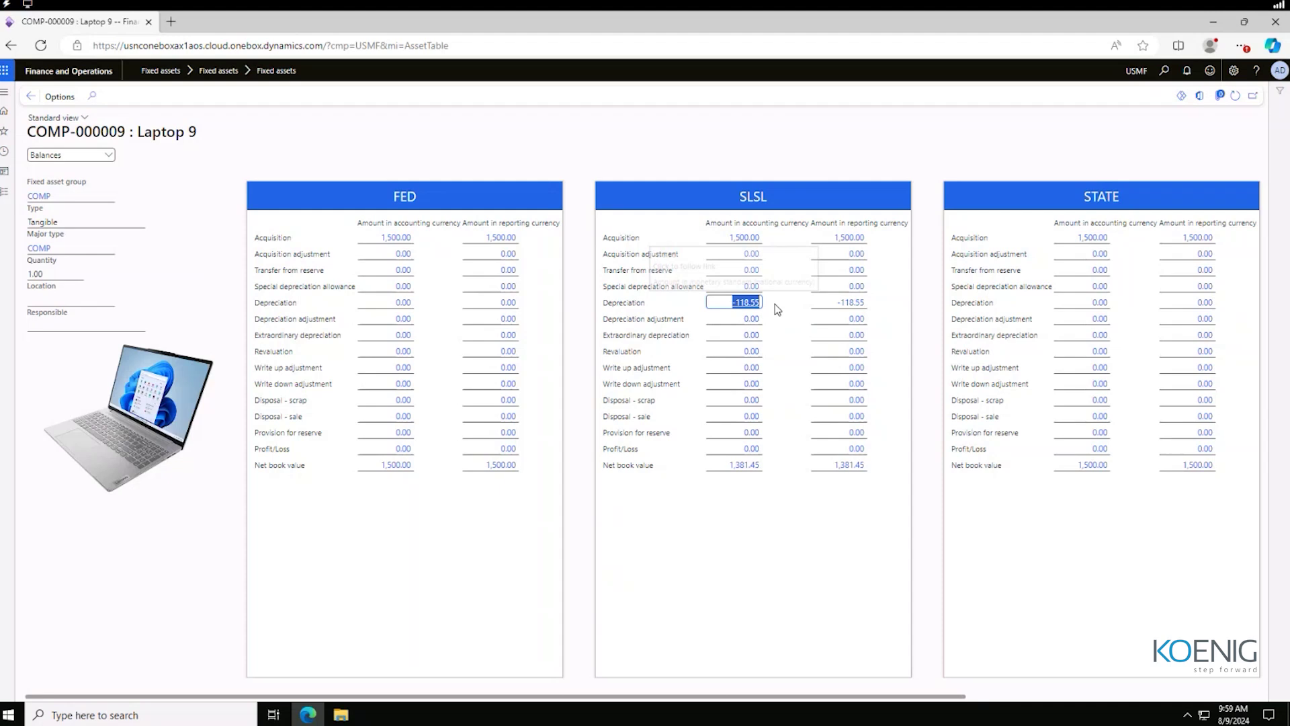
left_click(777, 309)
left_click(716, 467)
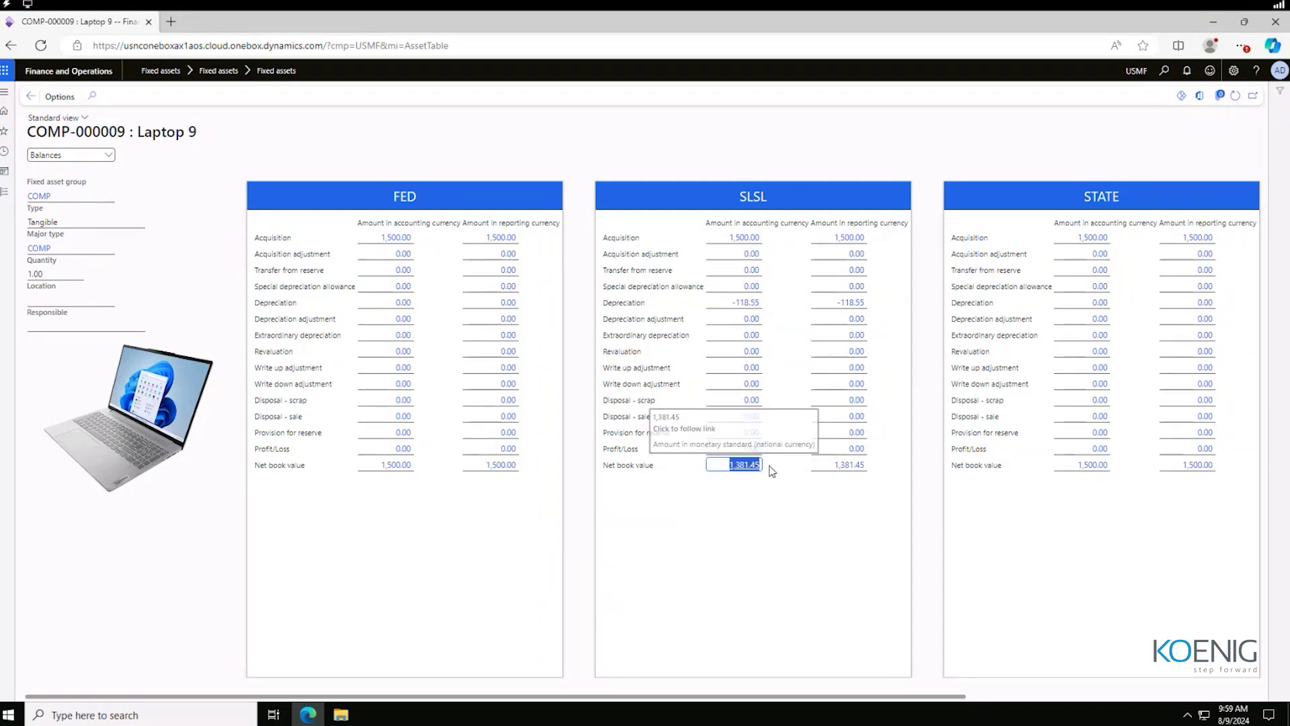
left_click(777, 560)
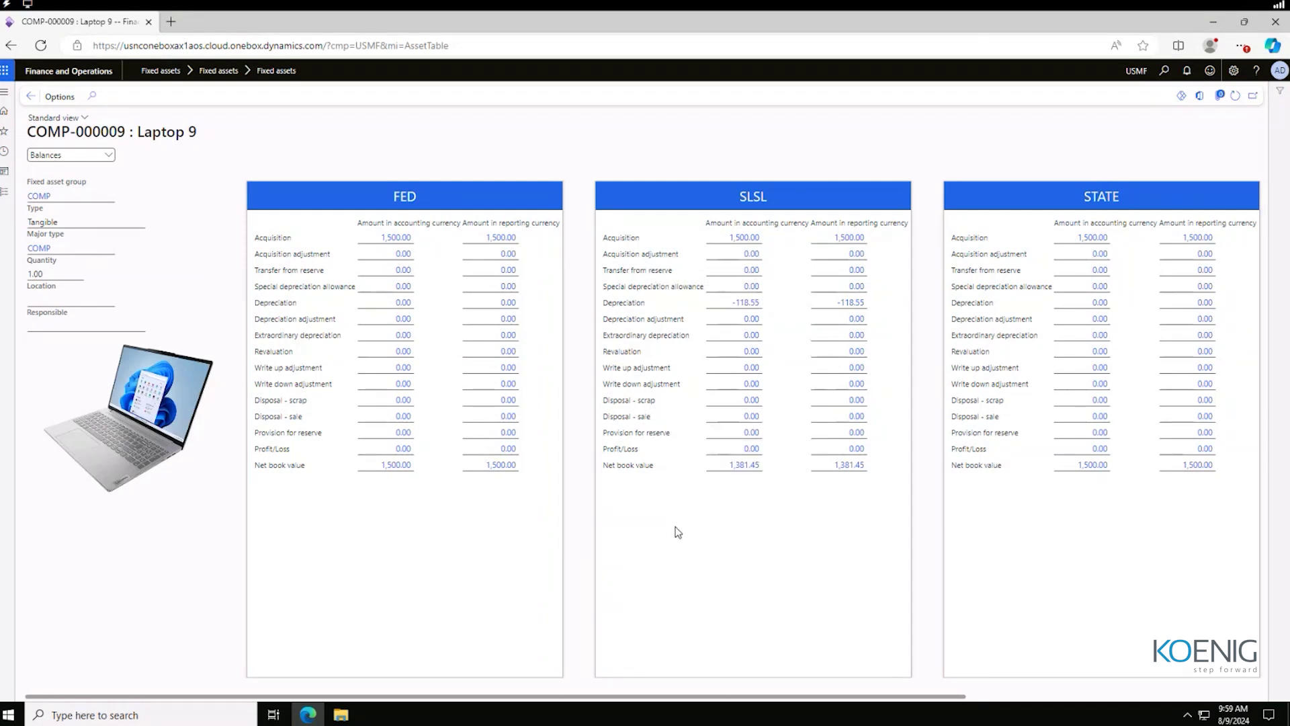
- Review the Laptop 9 balances in the T_150_SLLR and STATE books
left_click_drag(583, 696, 642, 699)
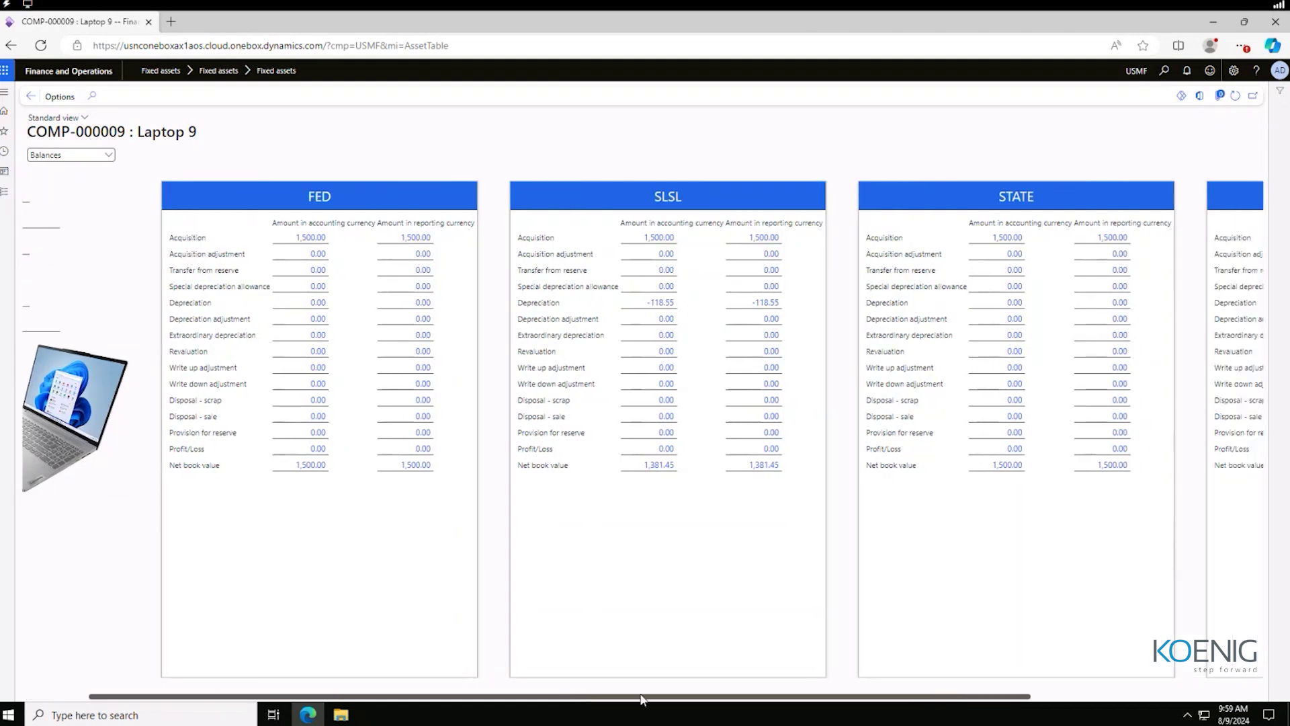
scroll(785, 681, "right", 5)
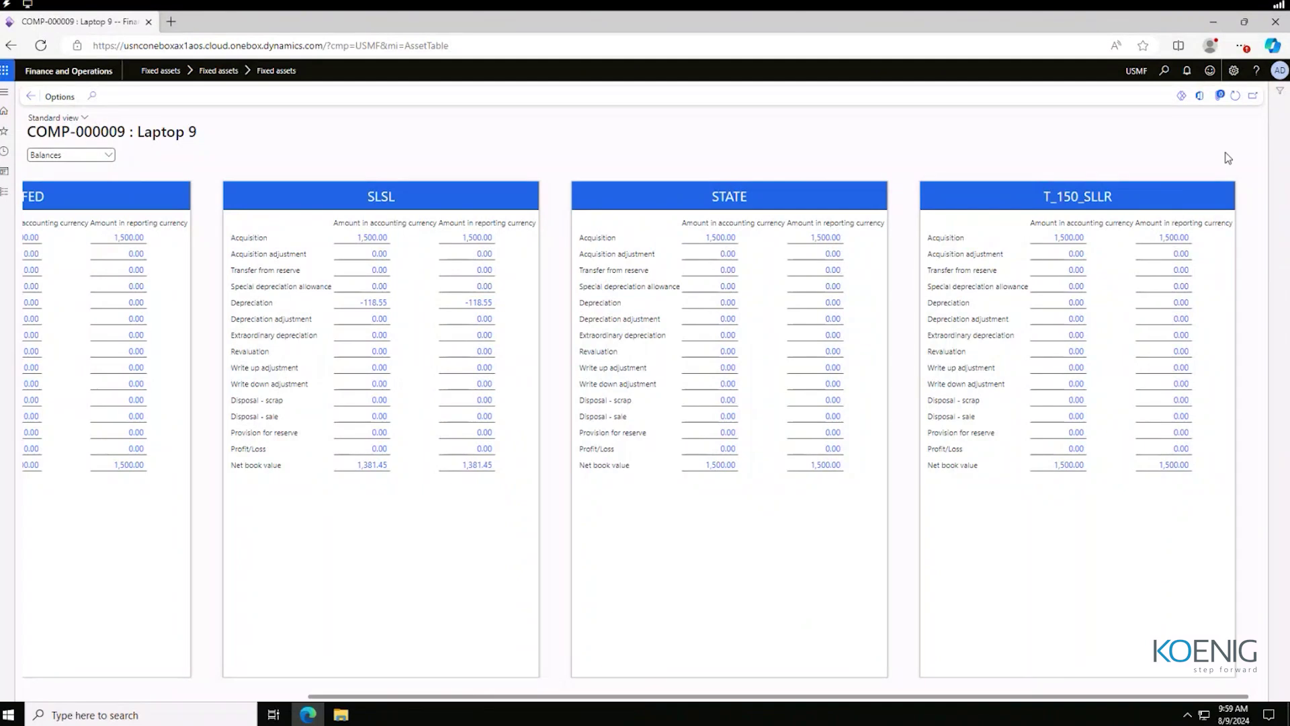
double_click(1078, 196)
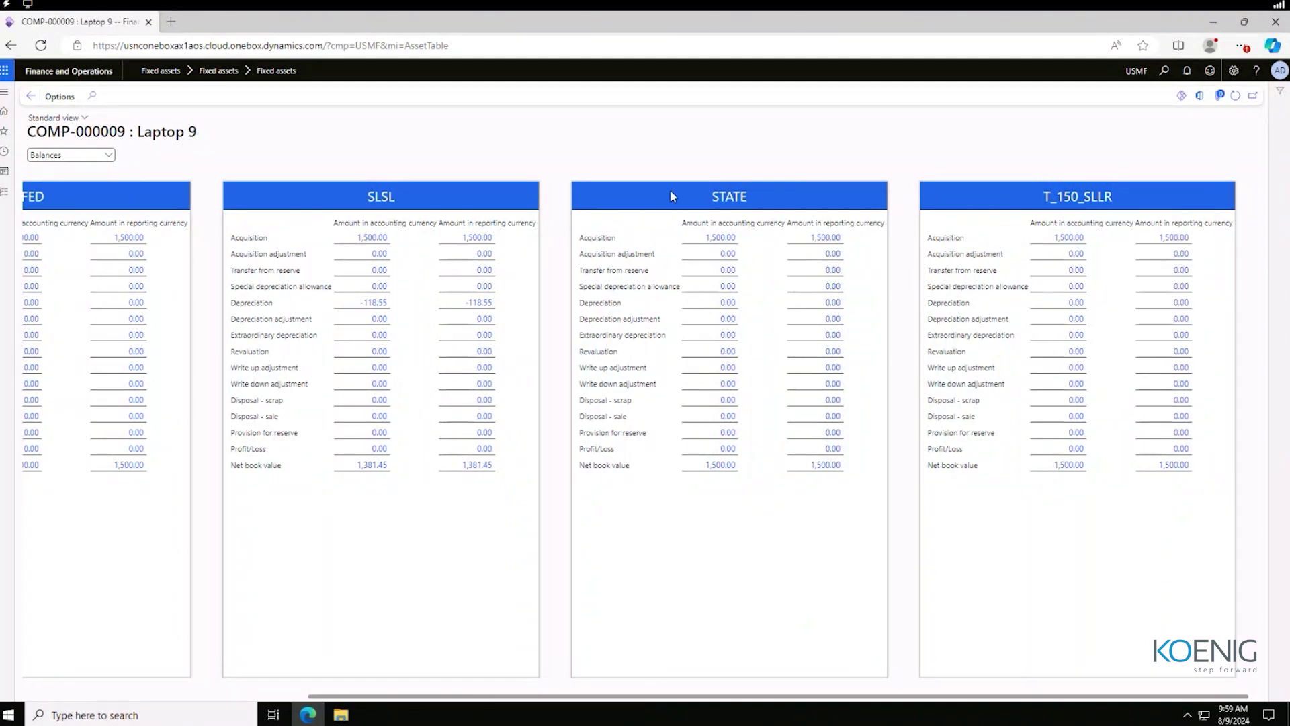
double_click(729, 197)
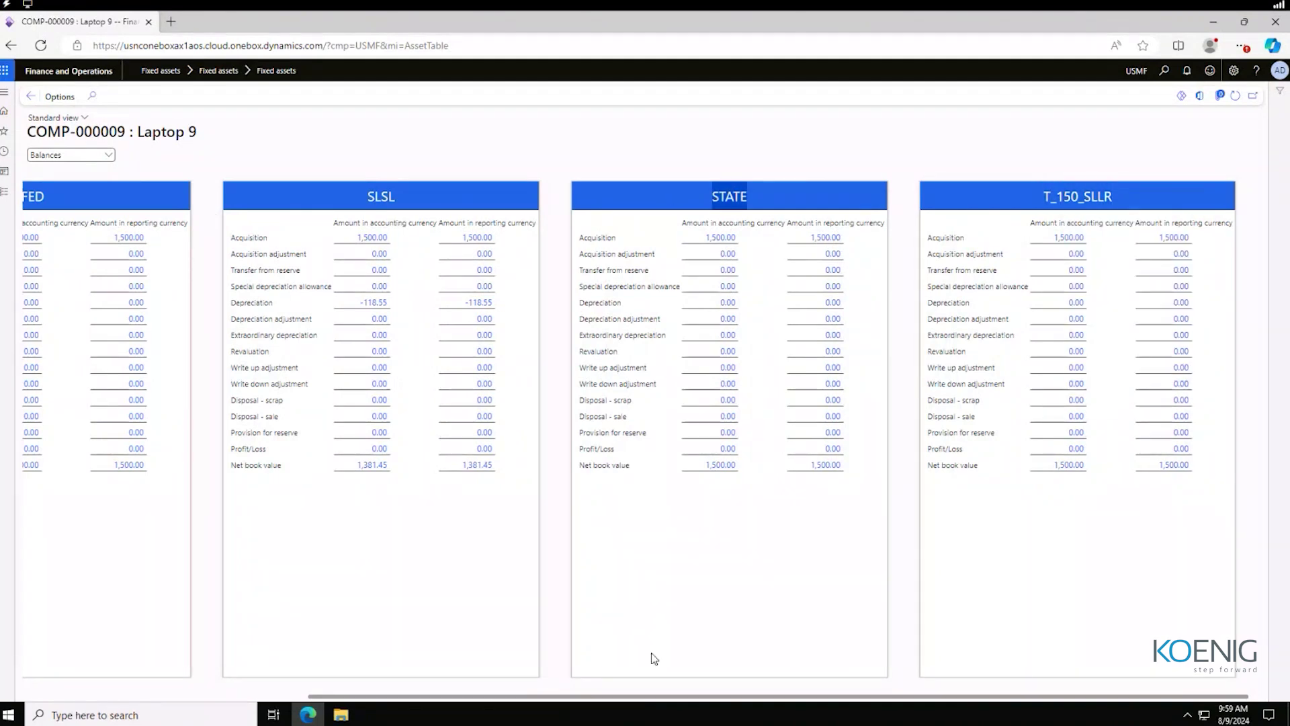
- Return to the FED book and view its service life and depreciation profile details
left_click(562, 702)
left_click_drag(496, 700, 136, 700)
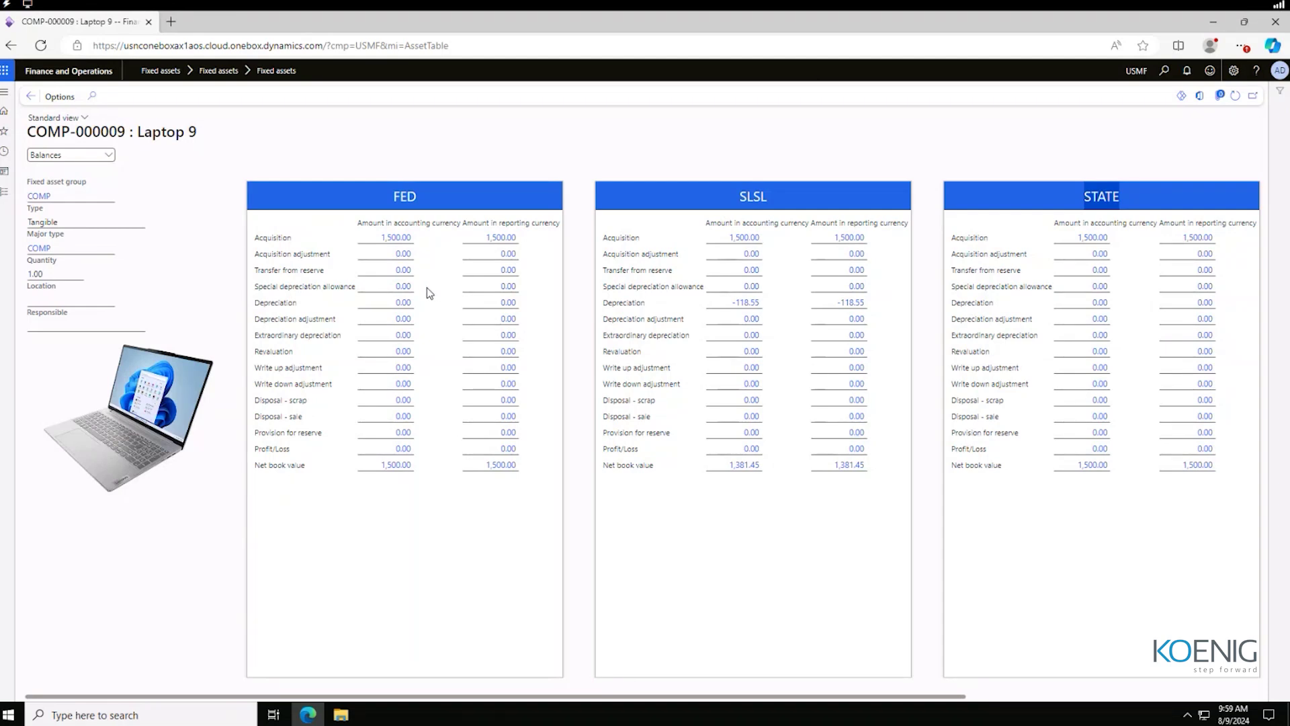
left_click(397, 189)
right_click(377, 195)
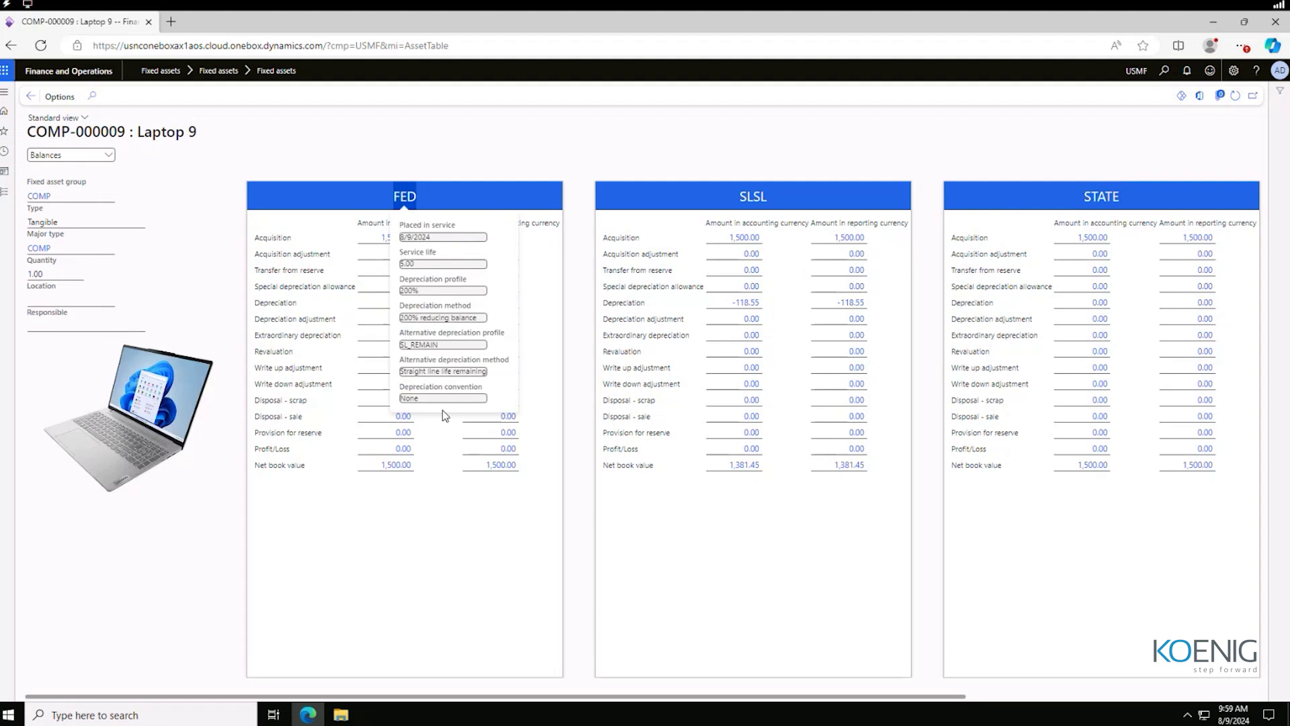
- Close the FED book details and open the fixed asset groups setup page
left_click(396, 579)
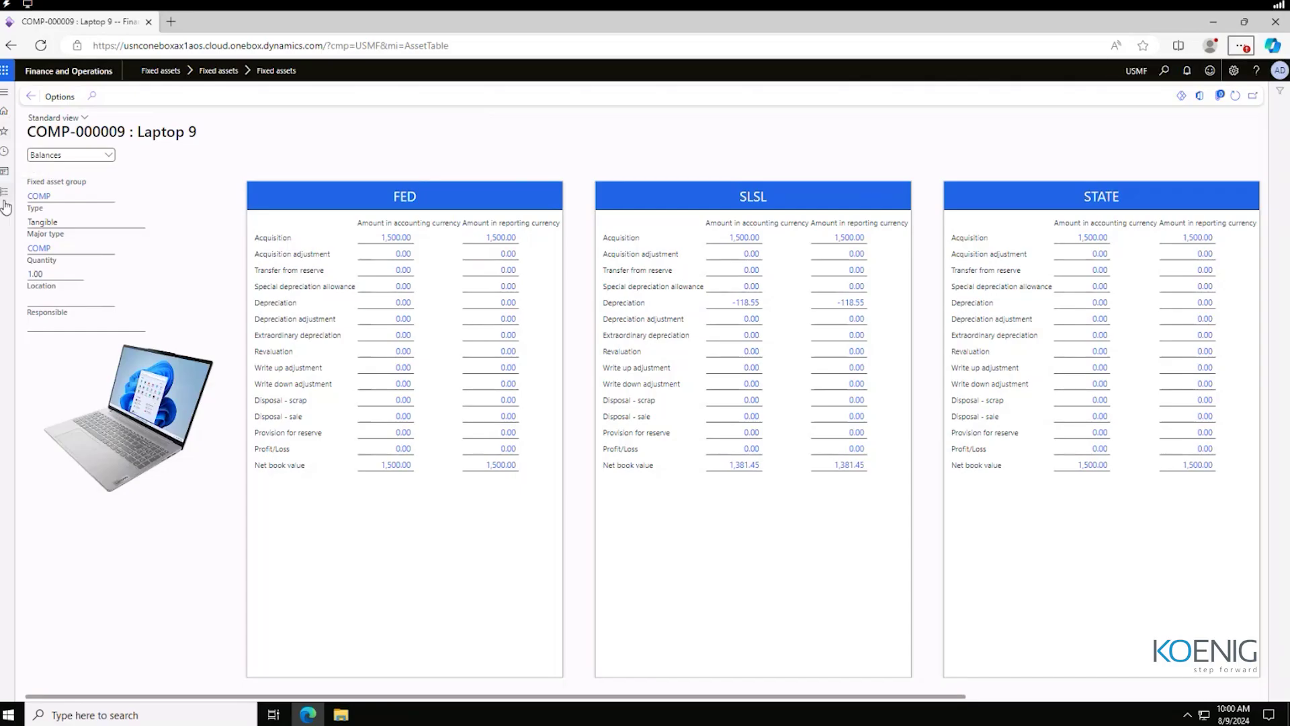
left_click(6, 193)
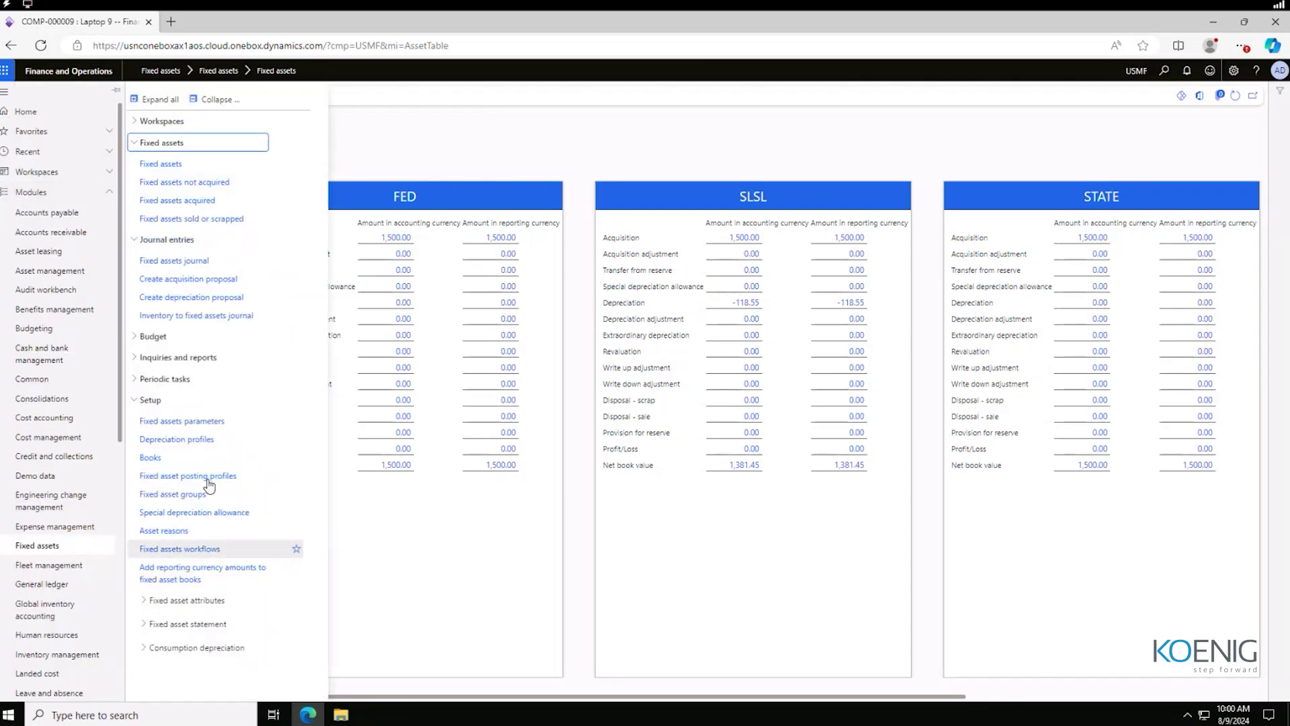
left_click(174, 495)
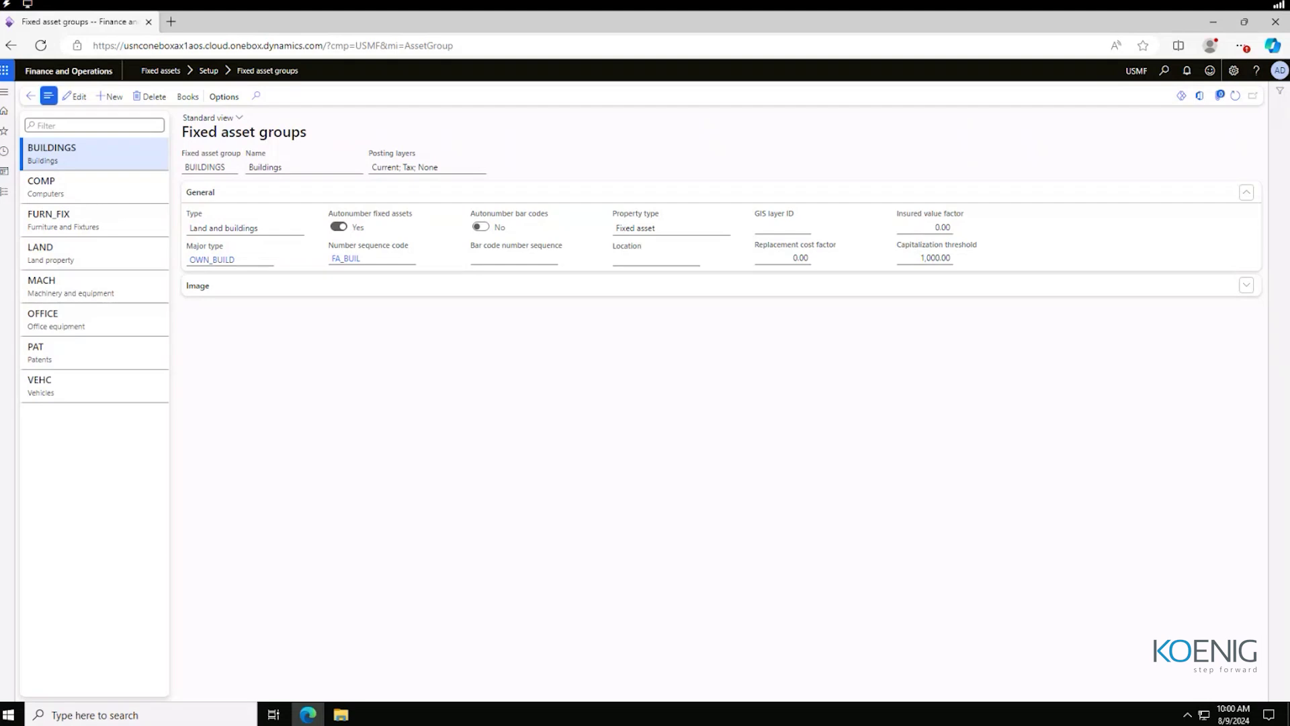
- Switch to the OneNote course notes and add the line "Asset=1000$" two blank lines below the depreciation entry
key("alt+Tab")
left_click(347, 375)
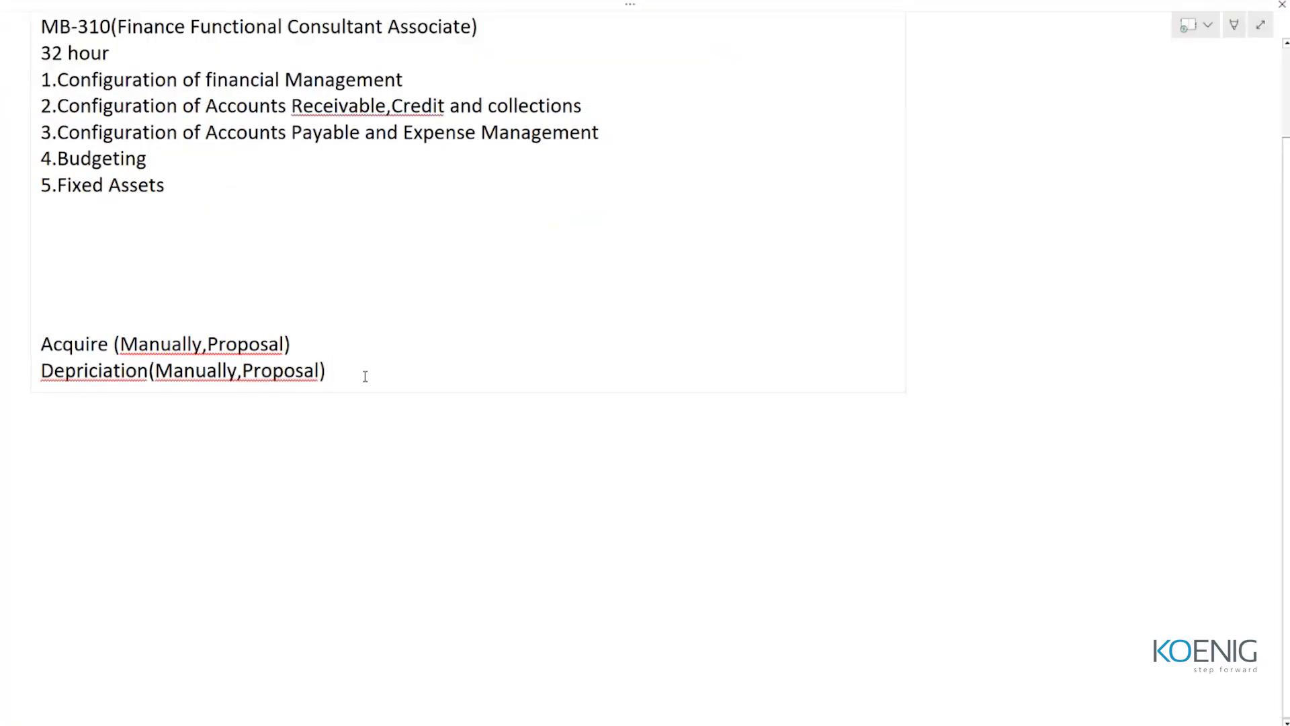
key("Return")
key("Return")
key("Return")
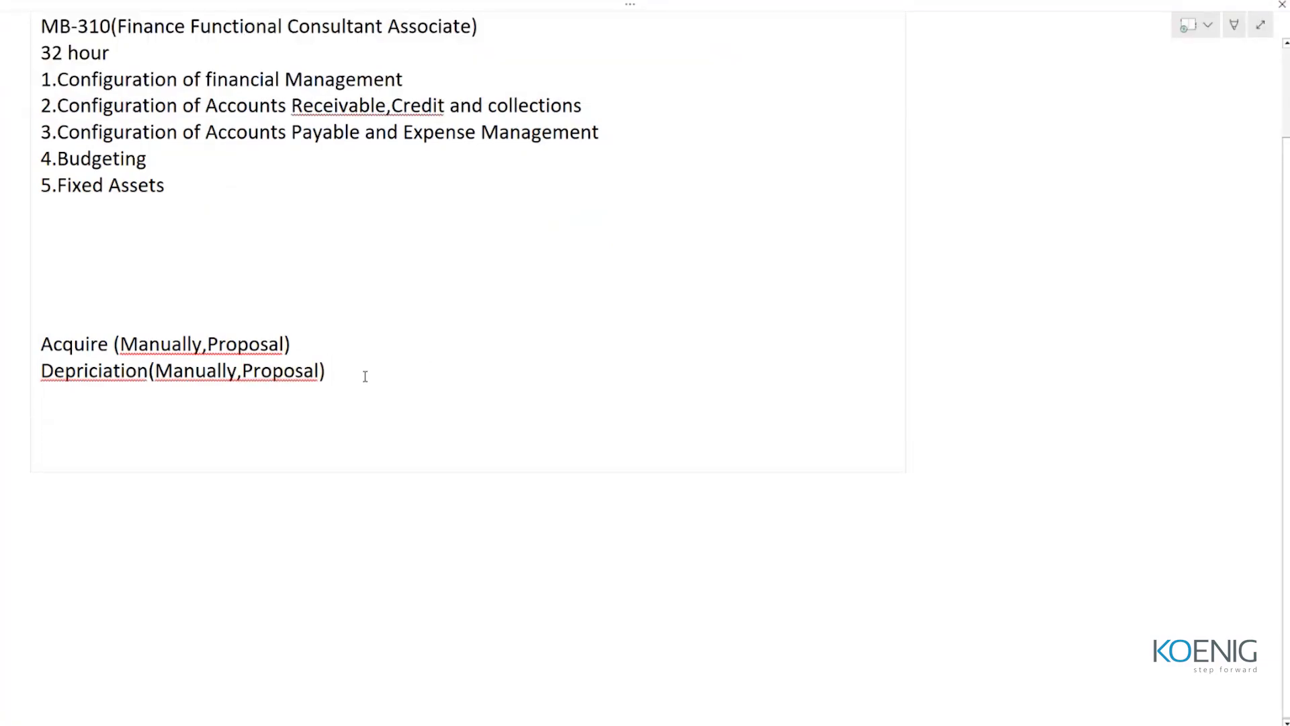
type("Asset=100")
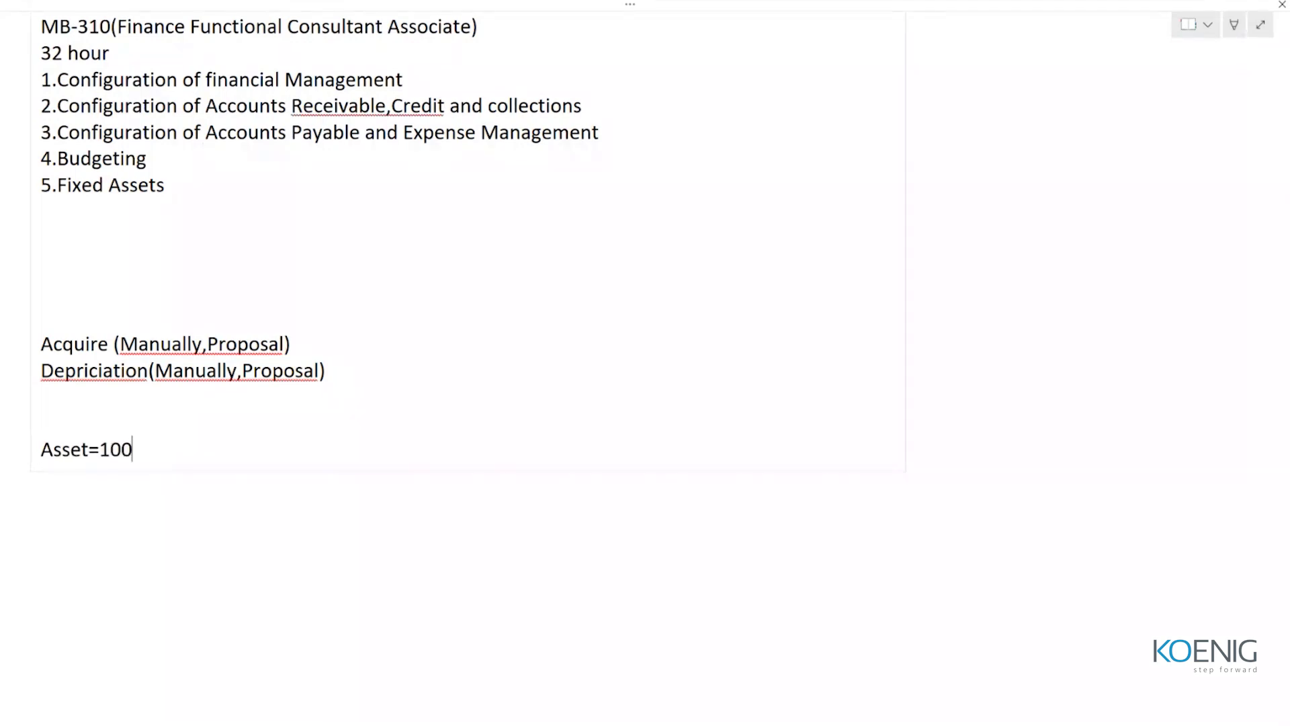
type("0$")
key("Return")
- Add the lines "LOA=5 years" and "SLSL" under the asset amount
type("LO")
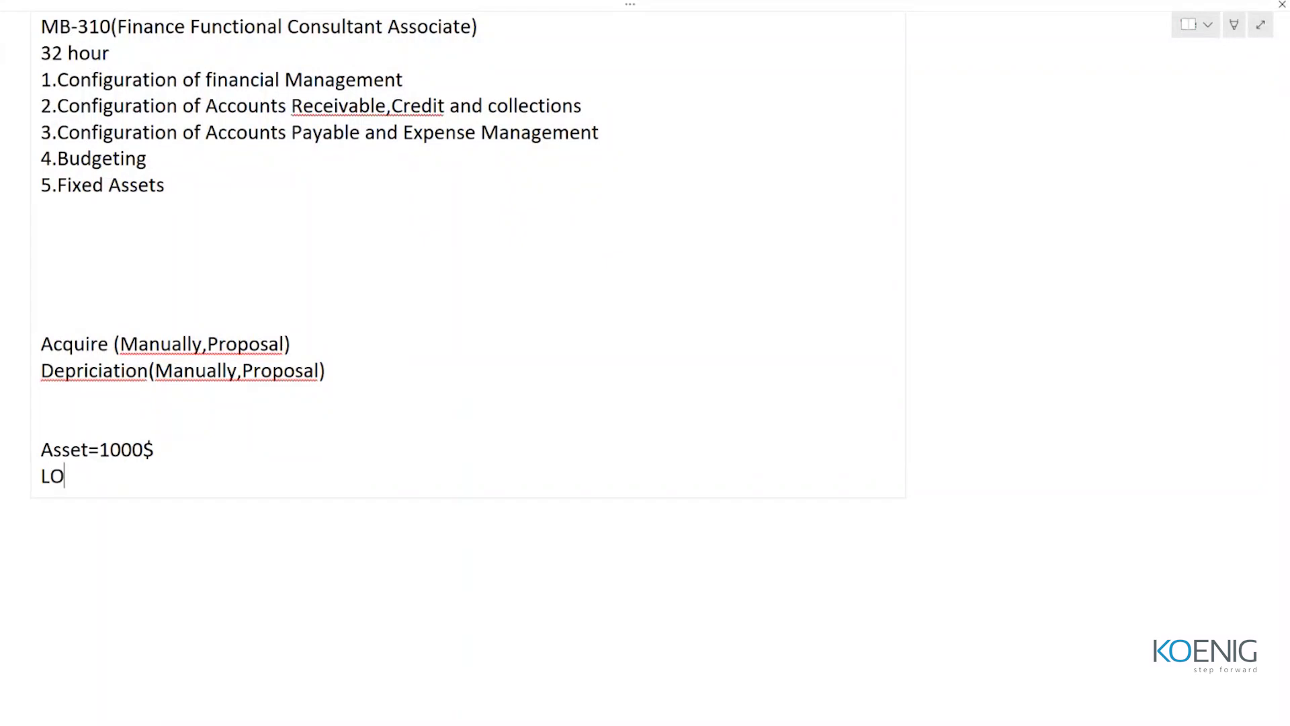
type("A=5 years")
key("Return")
type("SLS")
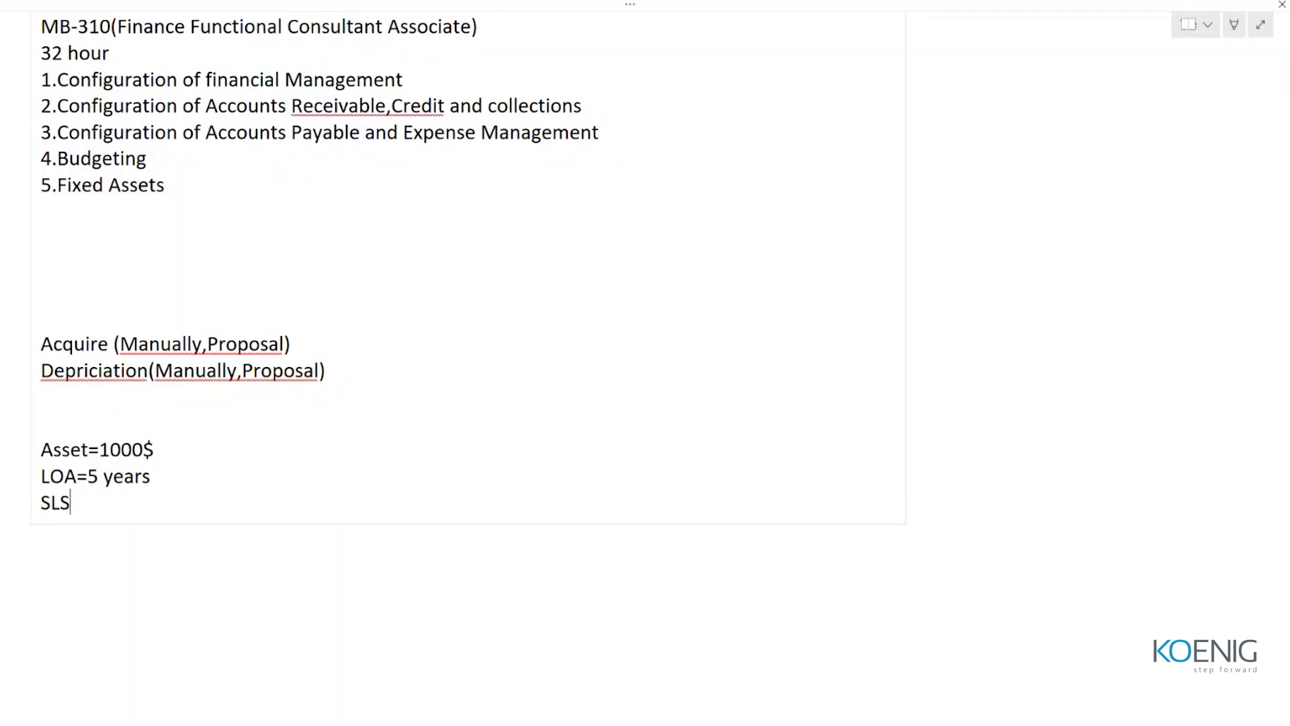
type("L")
key("Return")
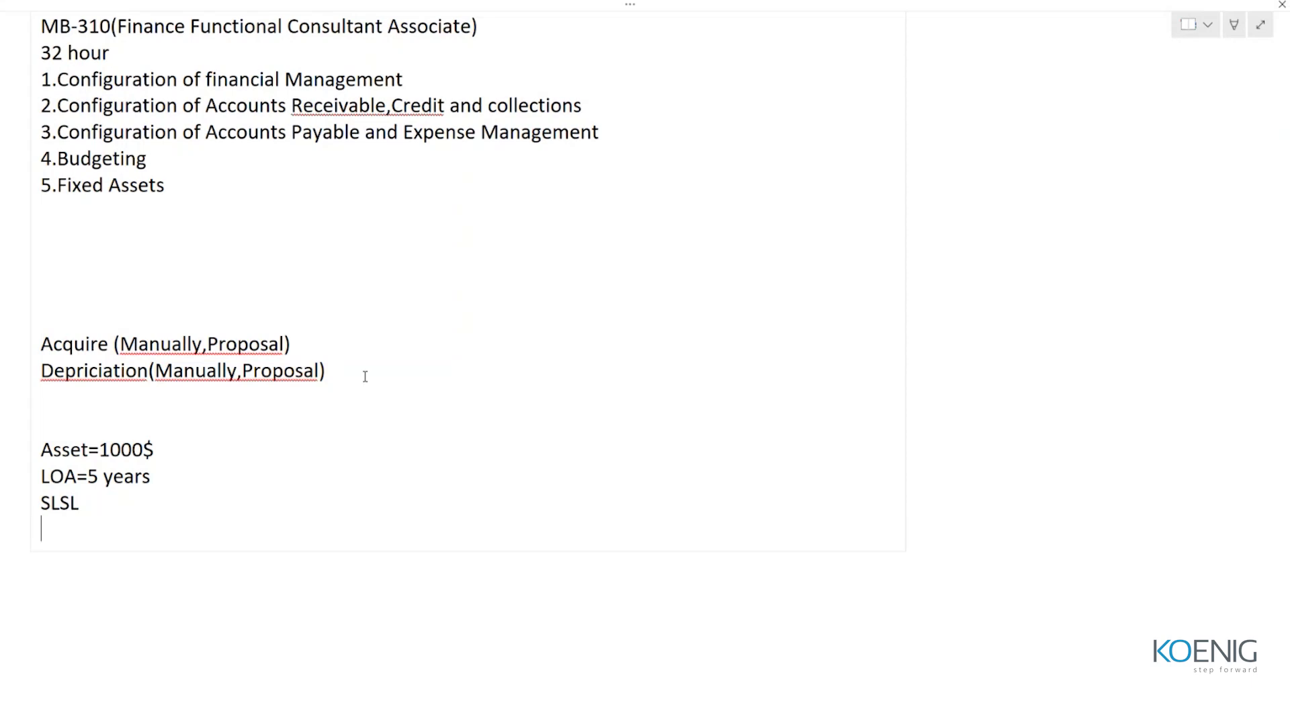
- Write the yearly depreciation calculation "1000/5=200" and the line "NBV=0" under SLSL
type("1000")
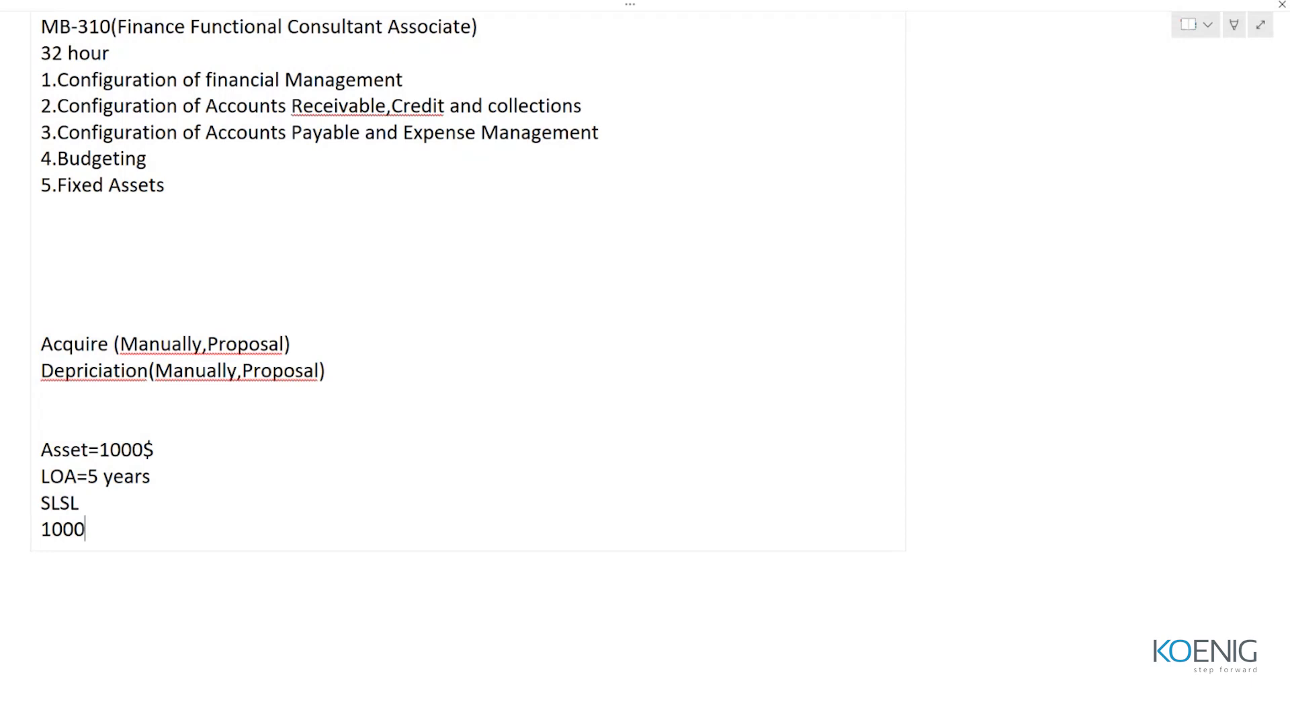
type("/5")
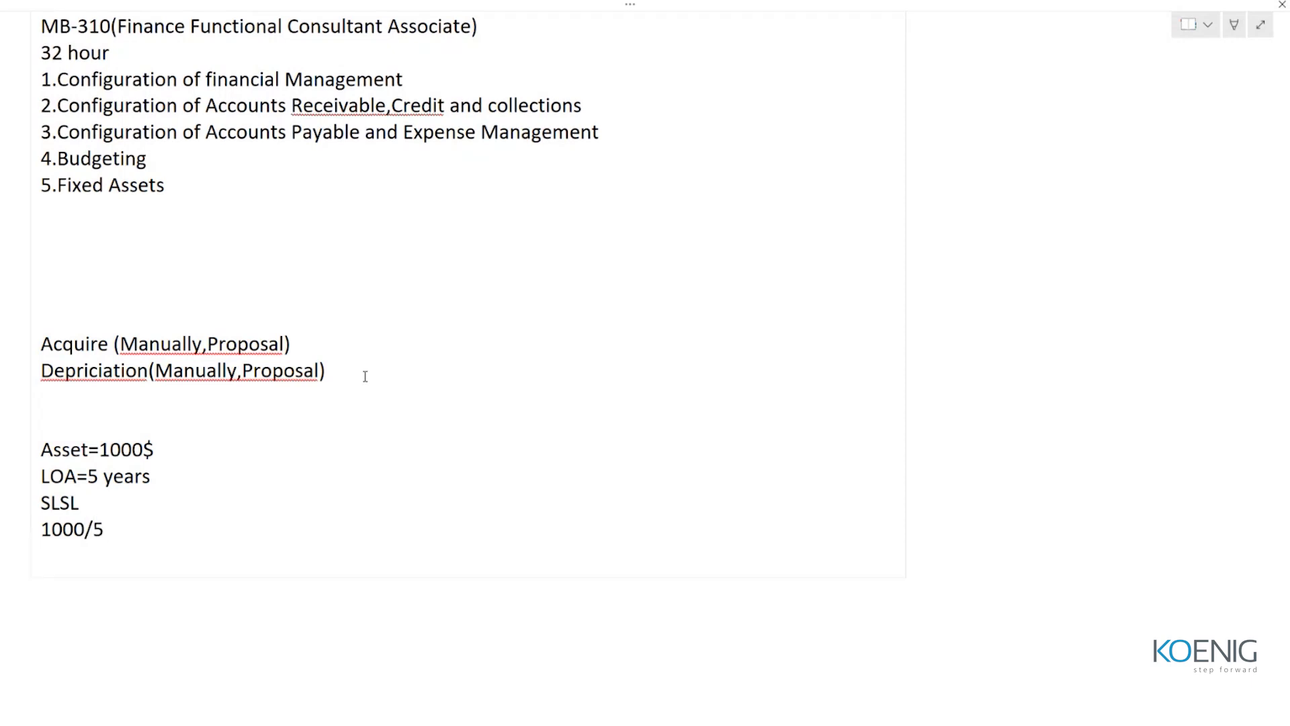
key("Return")
type("=200")
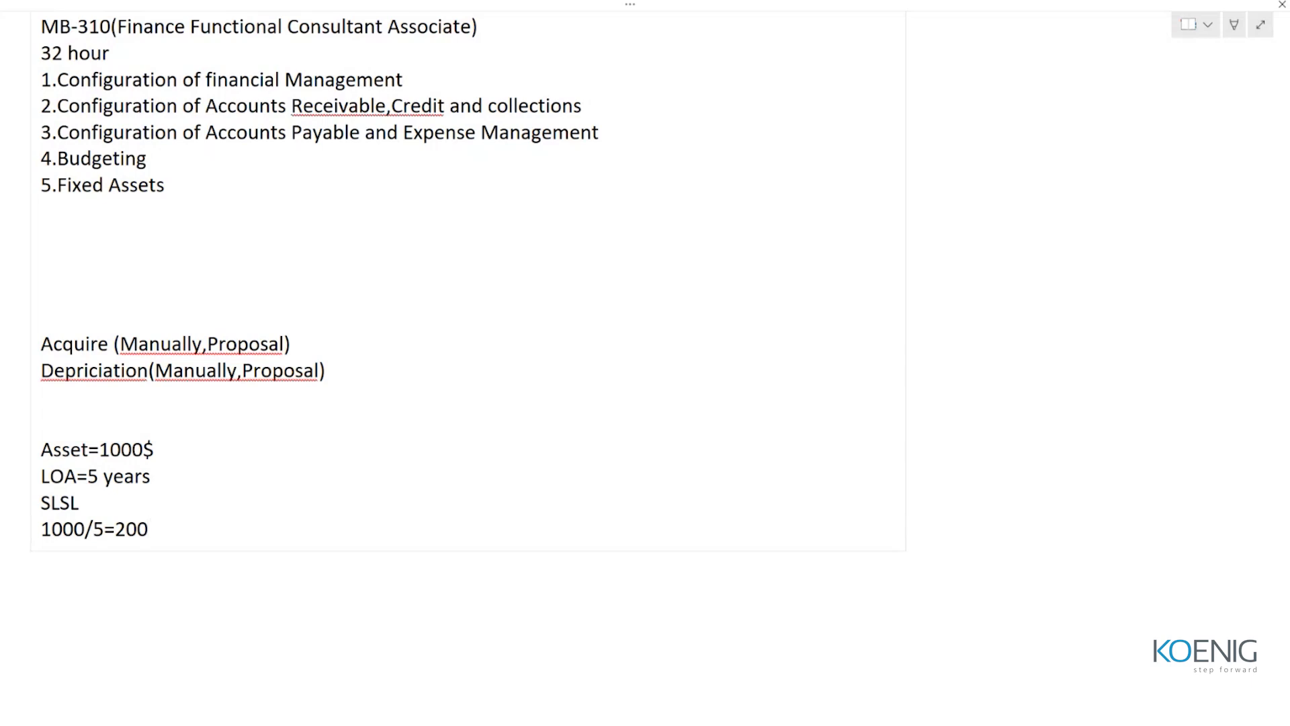
key("Return")
type("NBV=0")
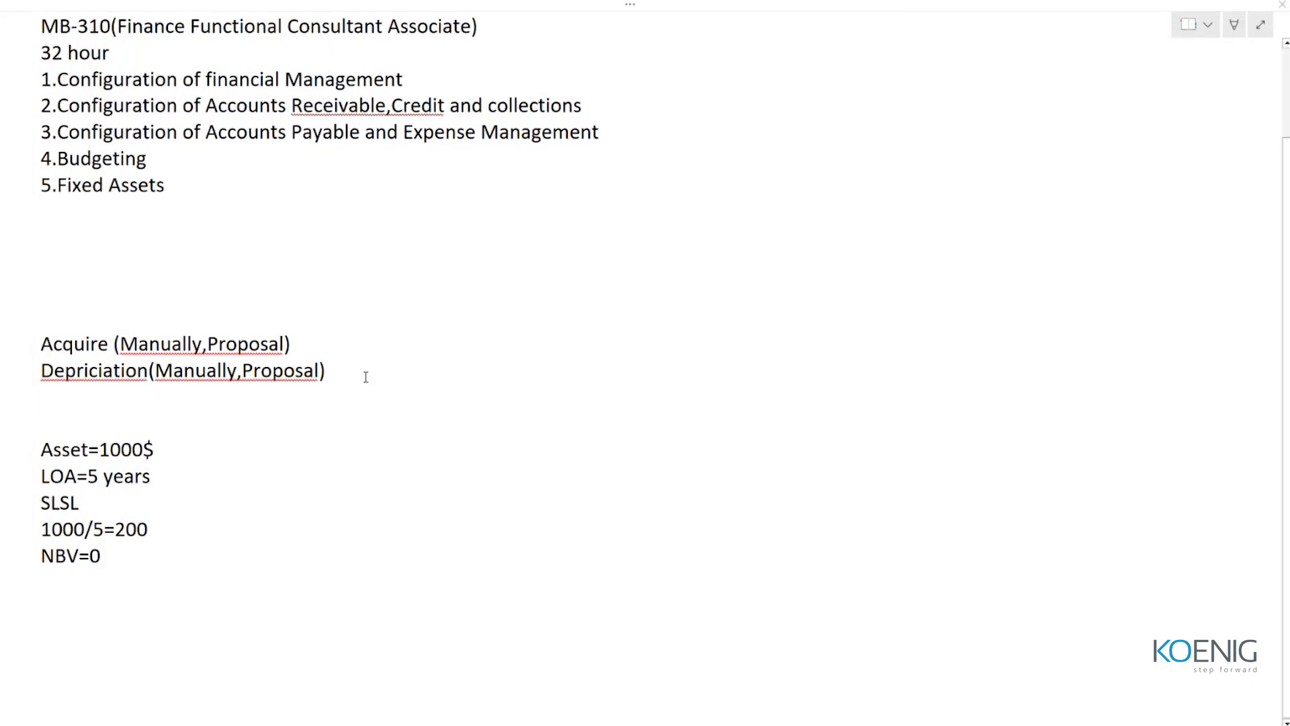
- Switch back to Finance and Operations and open the valuations of COMP-000009, Laptop 9, from the fixed assets list
key("alt+Tab")
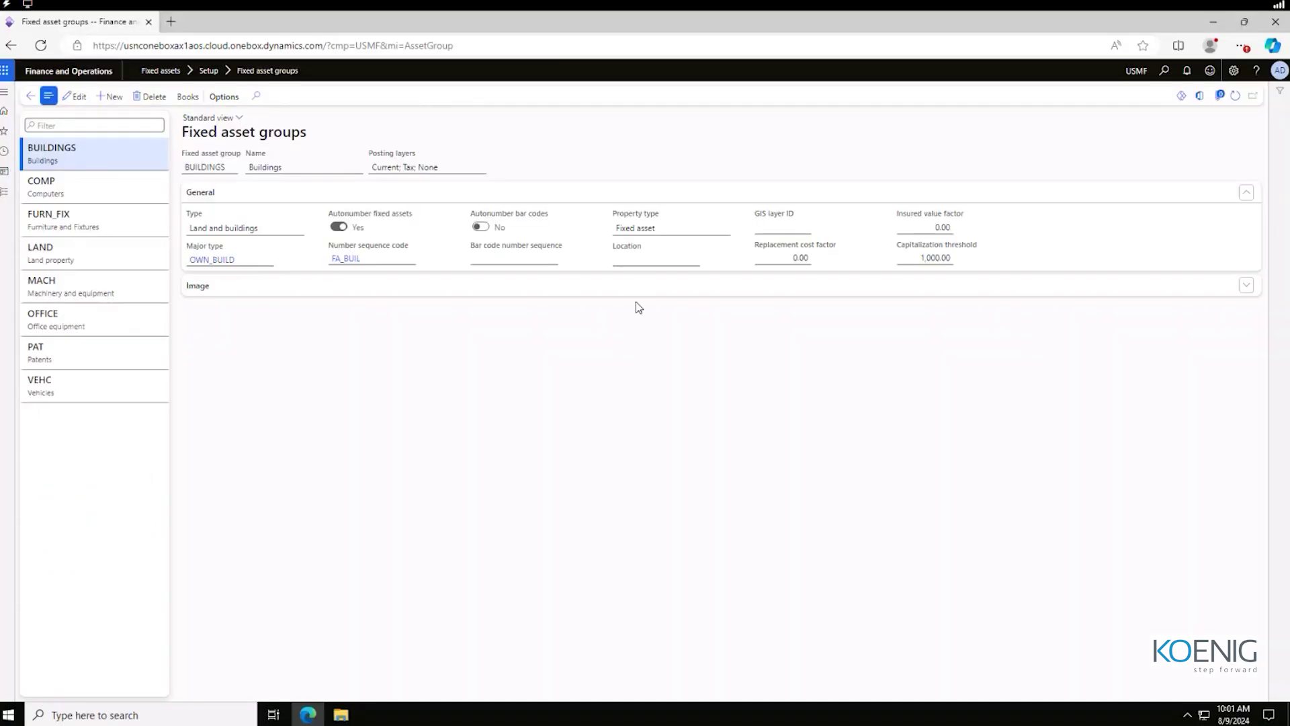
left_click(7, 191)
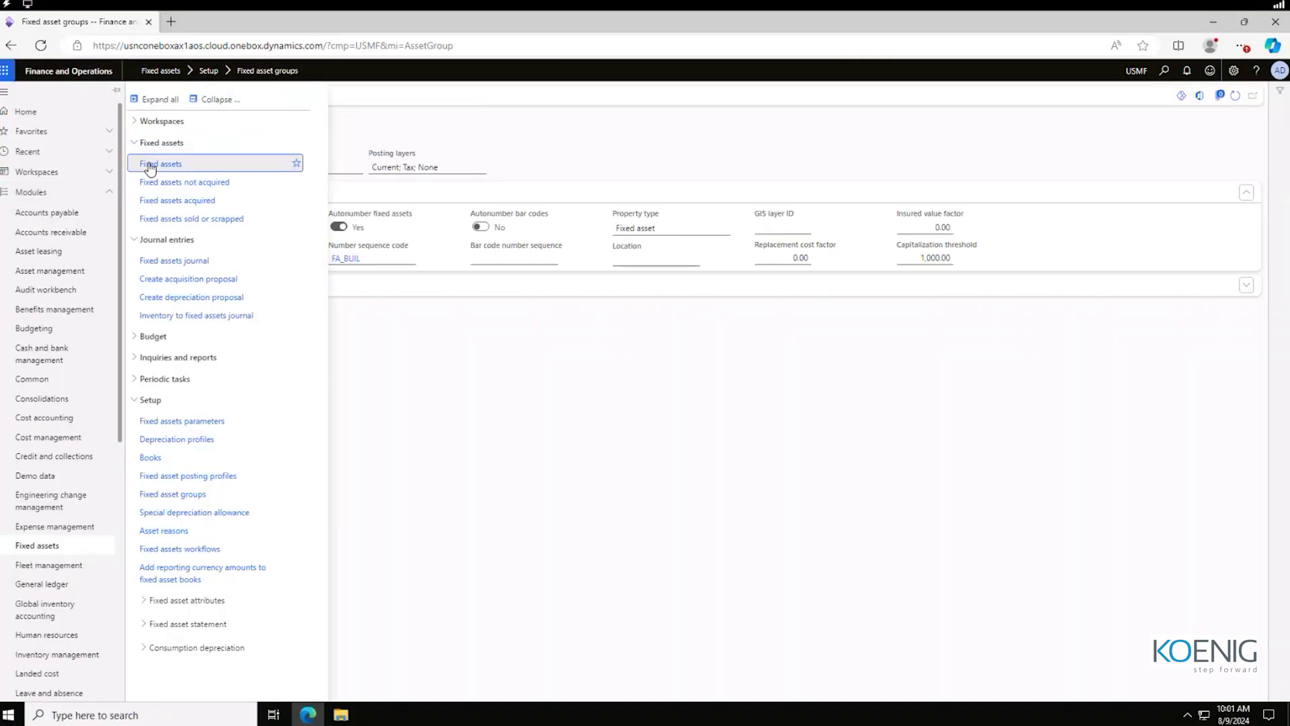
left_click(143, 164)
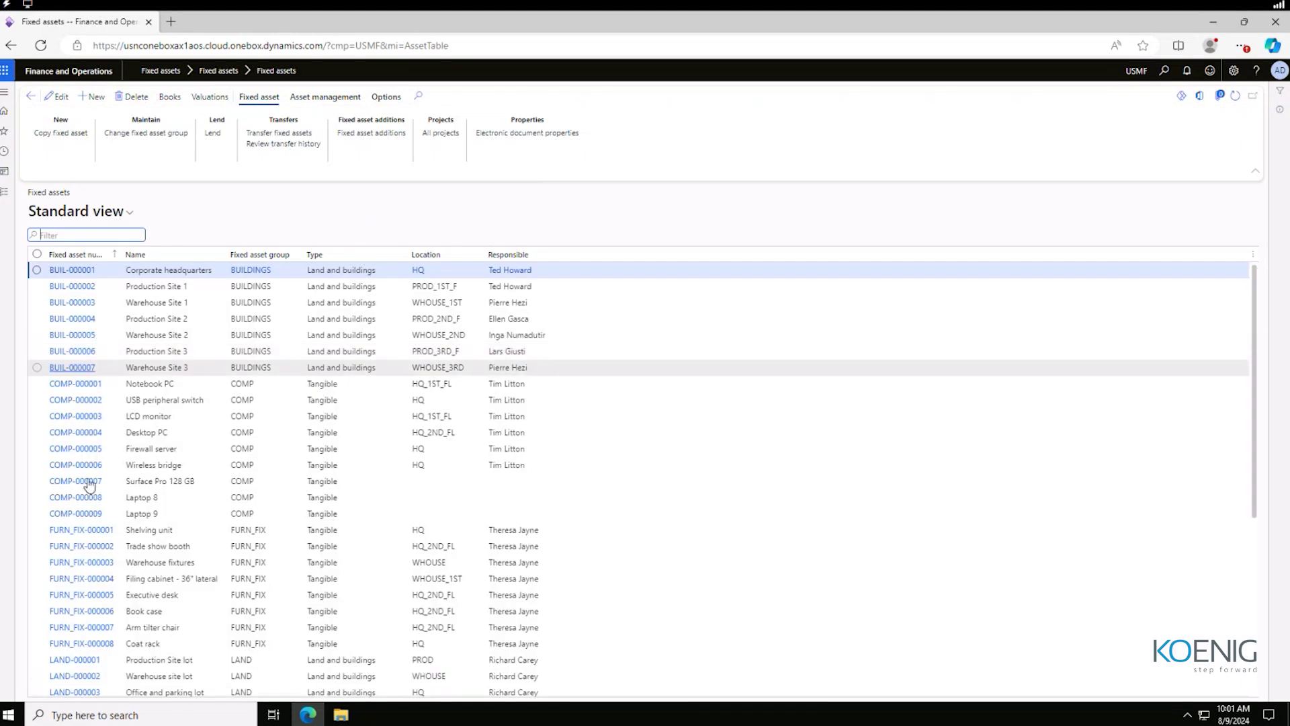
left_click(88, 514)
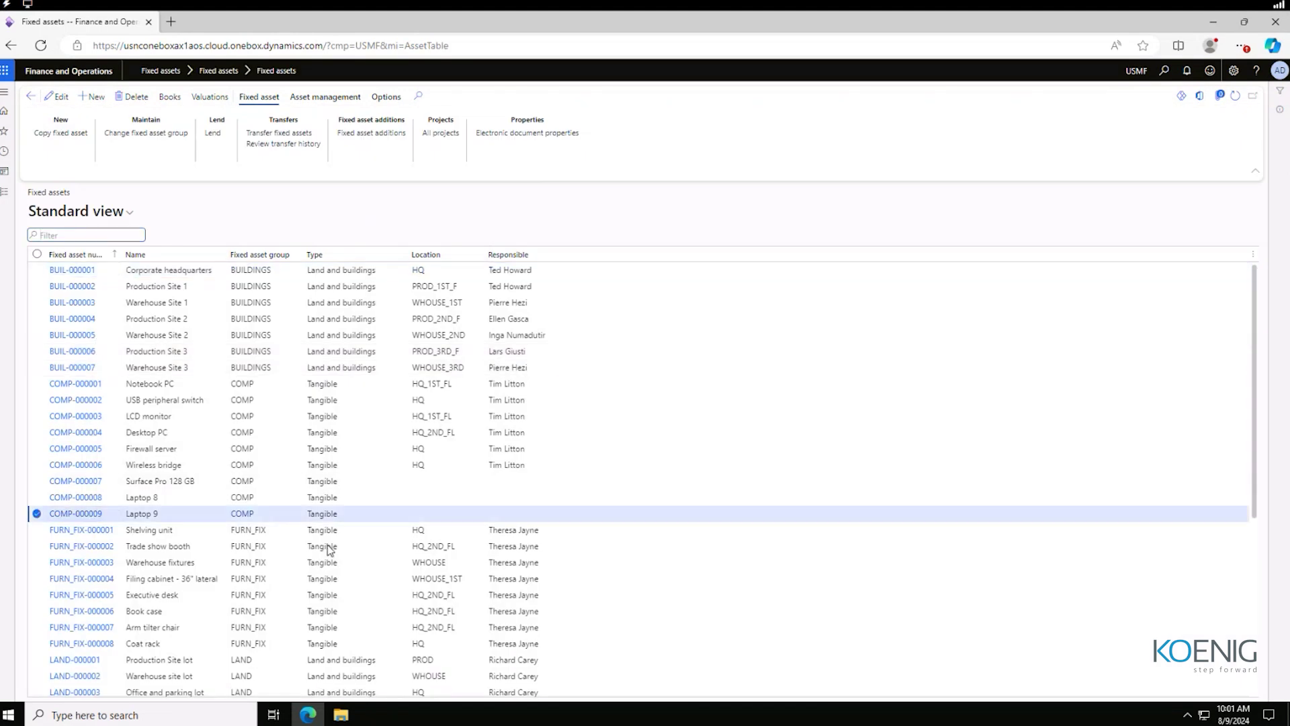
left_click(223, 99)
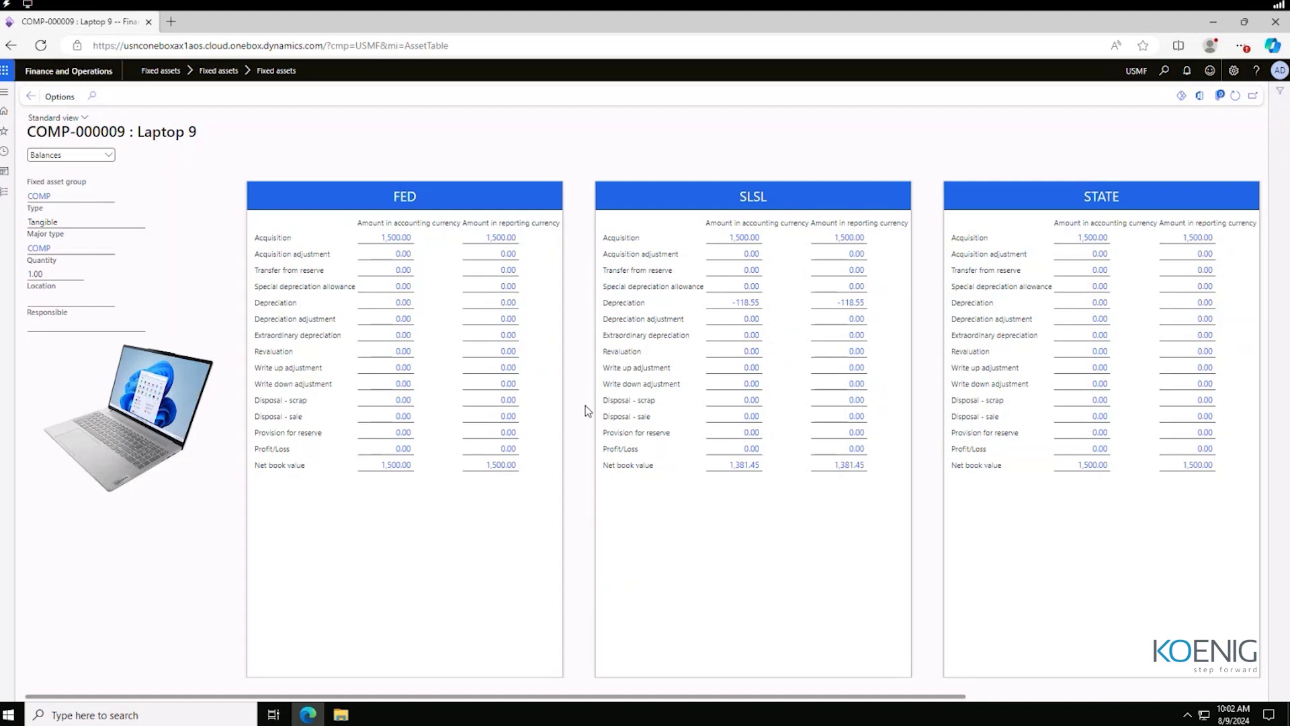
- Return to the OneNote notes and enter the year 2024 directly above the "Asset=1000$" line
key("alt+Tab")
scroll(289, 444, "down", 2)
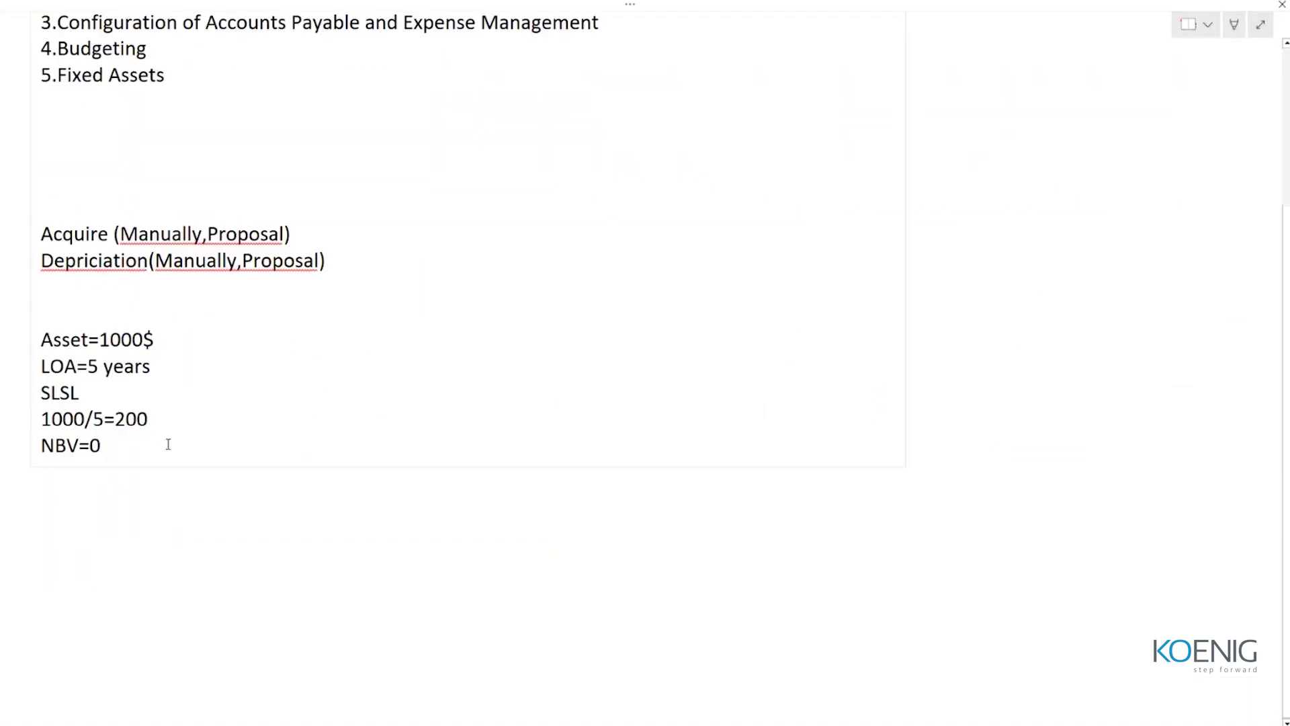
left_click_drag(168, 444, 30, 333)
left_click(362, 399)
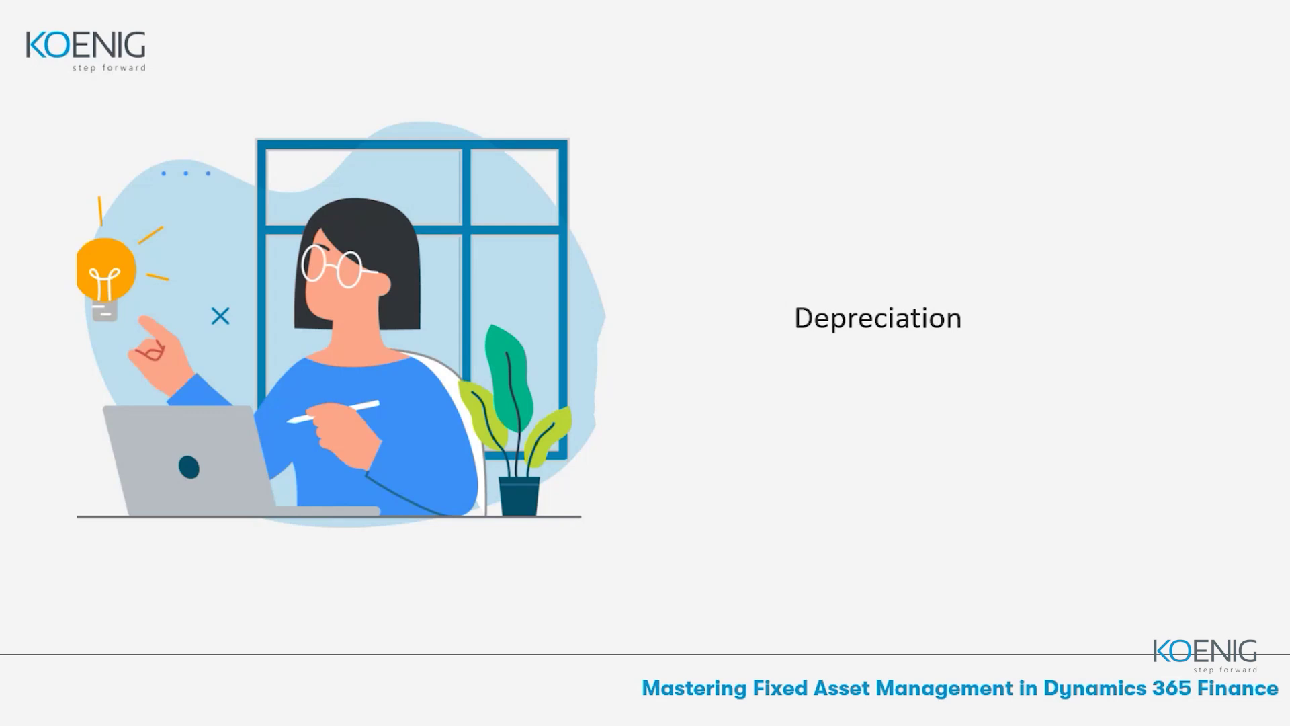
left_click(615, 414)
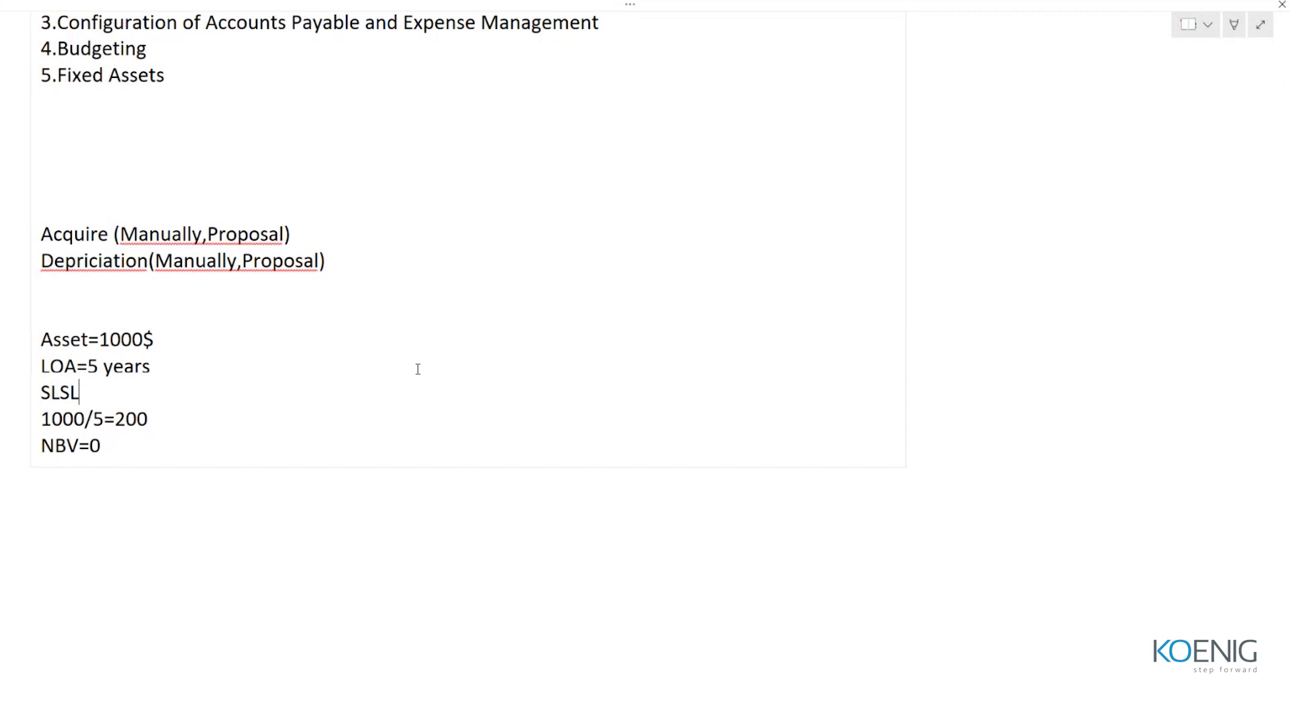
left_click(65, 316)
type("2024")
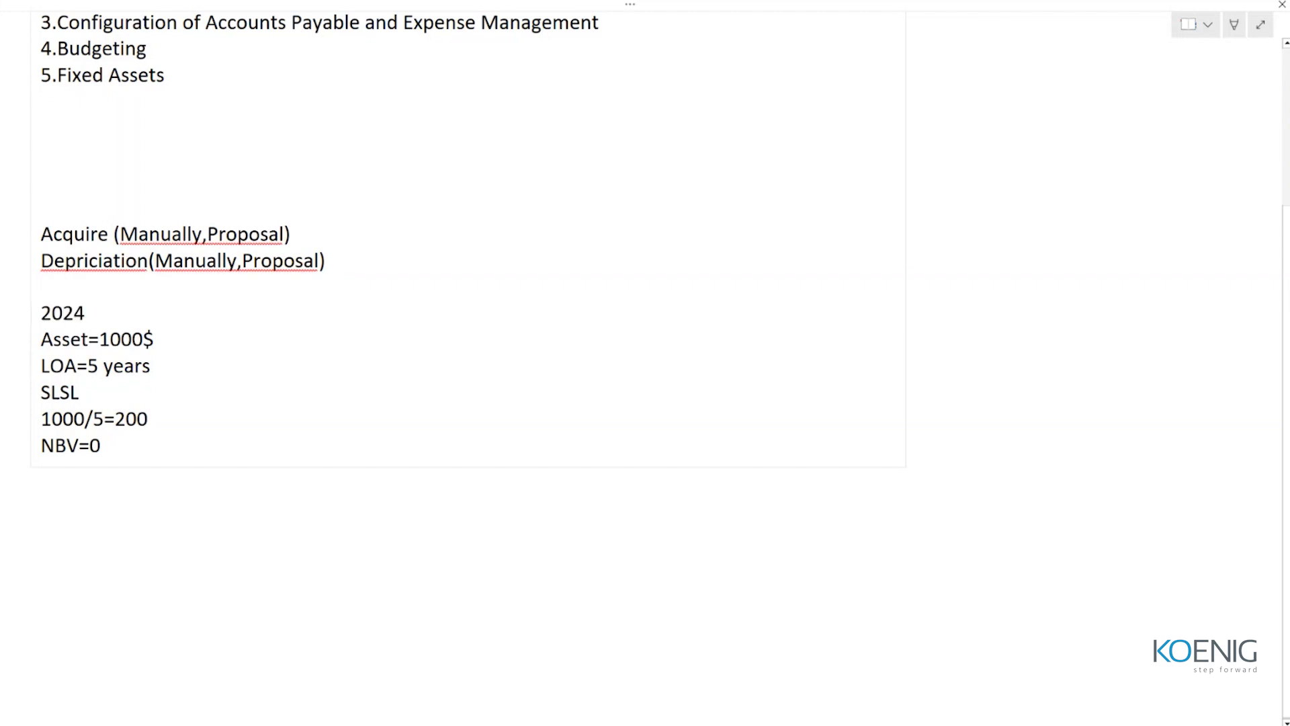
- Enter the year 2029 below the "NBV=0" line, leaving one blank line between them
key("Down")
key("End")
key("Down")
key("Down")
key("Down")
key("Down")
key("Return")
key("Return")
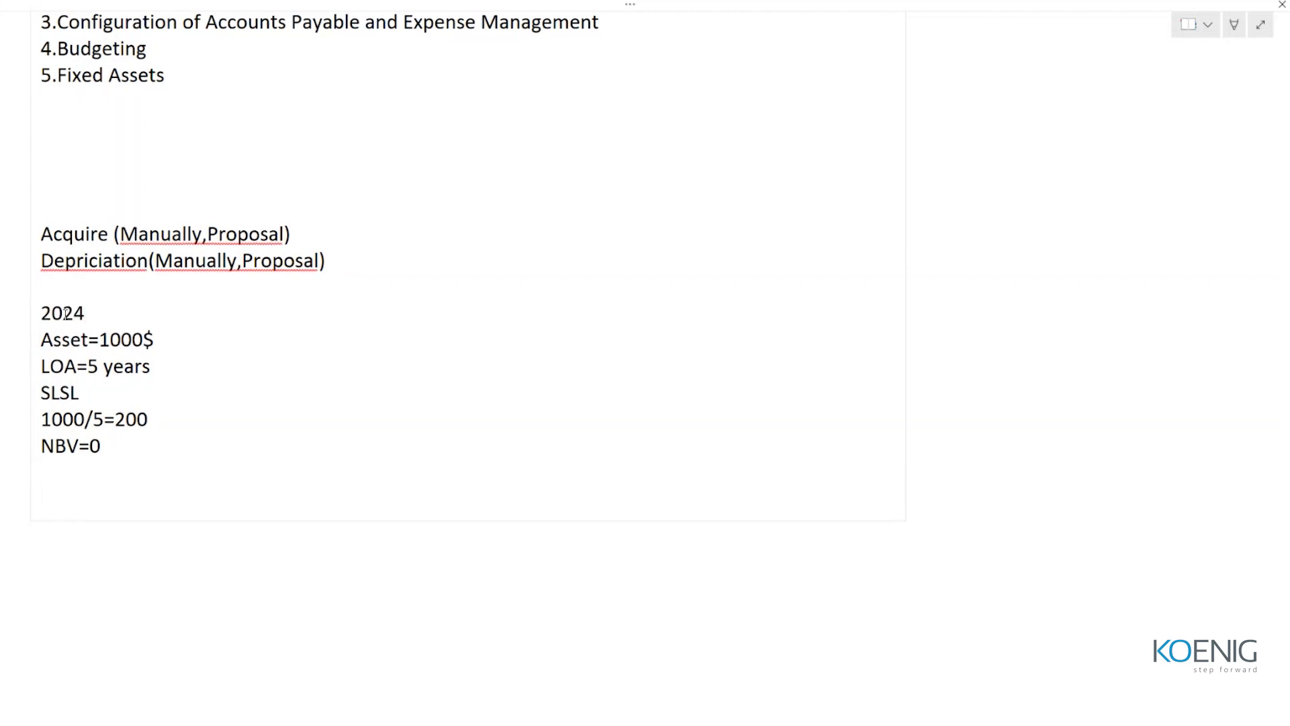
type("2029")
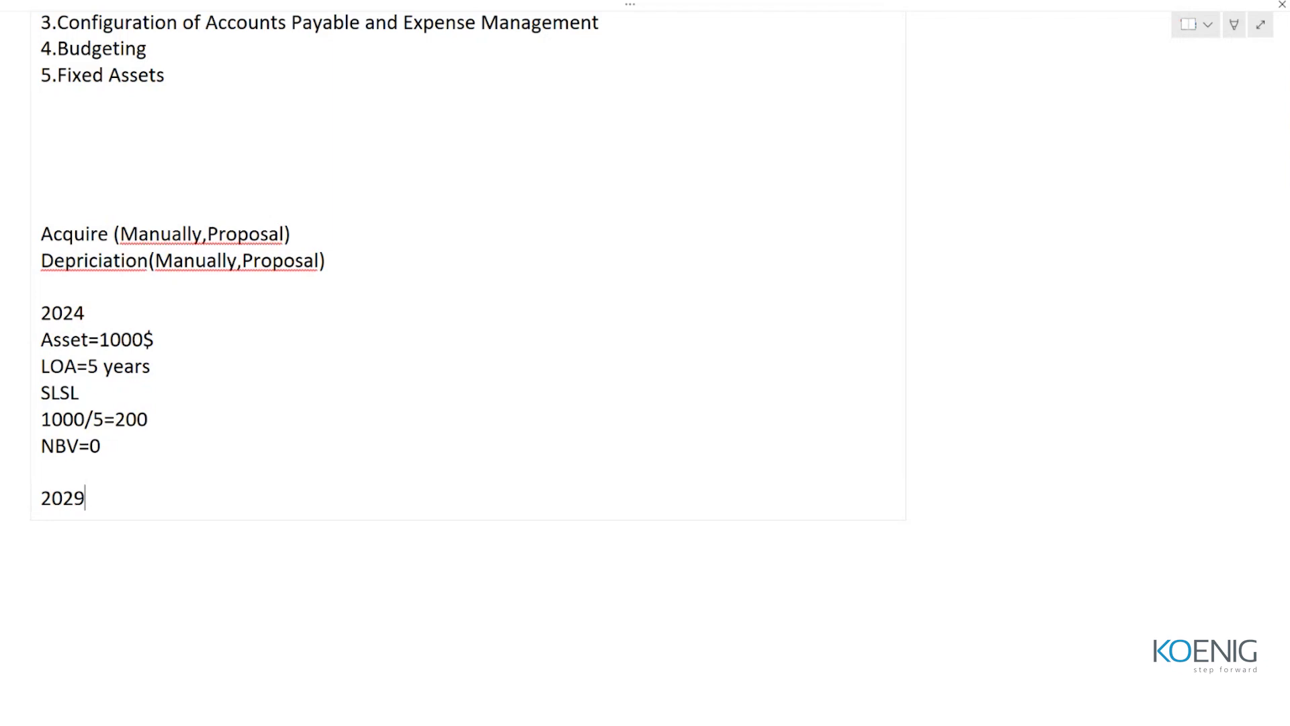
- List the disposal options "Sell" and "Scrap" on separate lines under 2029
key("Return")
type("Sell")
key("Return")
type("Scrsa")
key("BackSpace")
key("BackSpace")
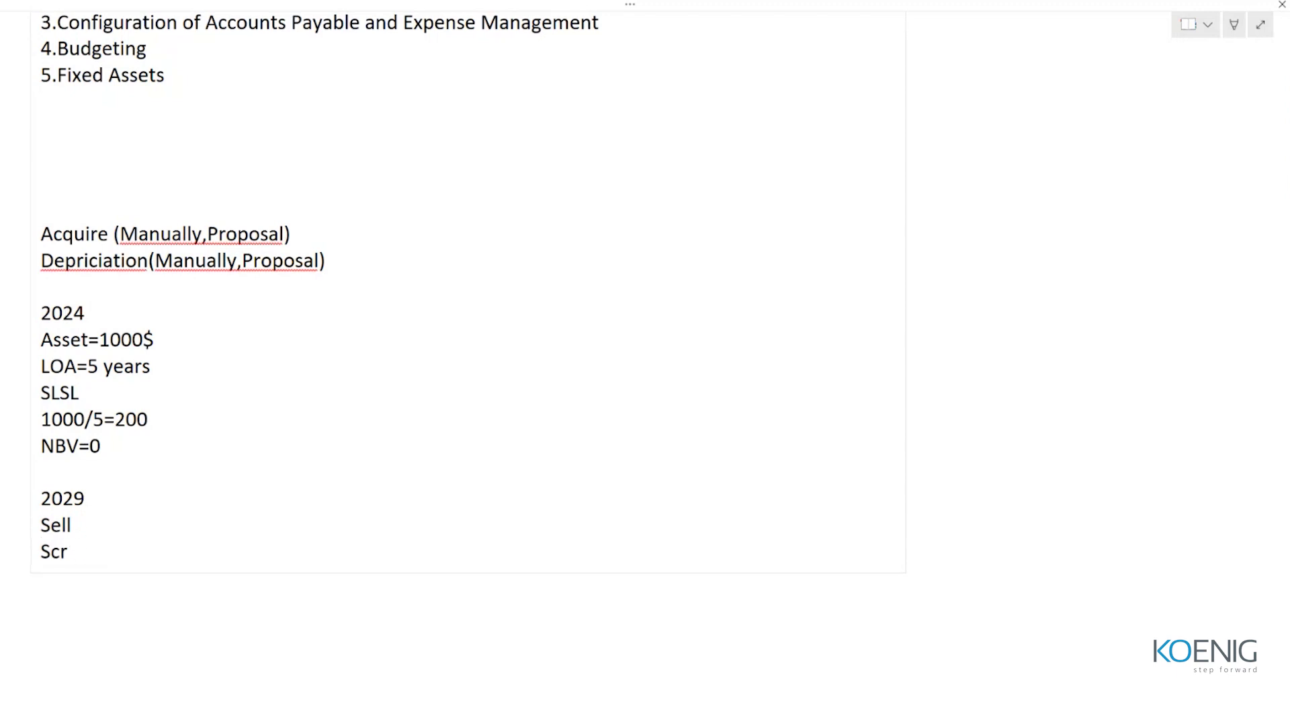
type("ap")
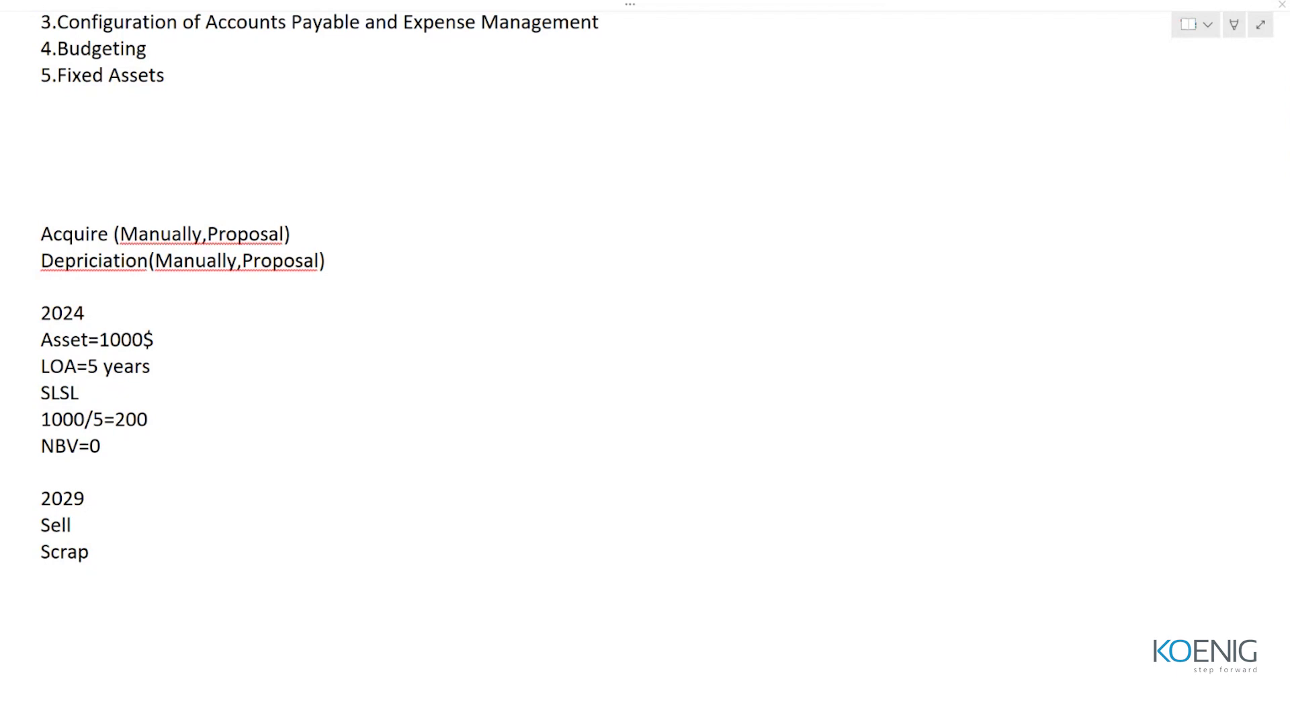
- Extend the Sell line to read "Sell-----Customers-----Free text invoices-----Money(200)"
left_click(86, 524)
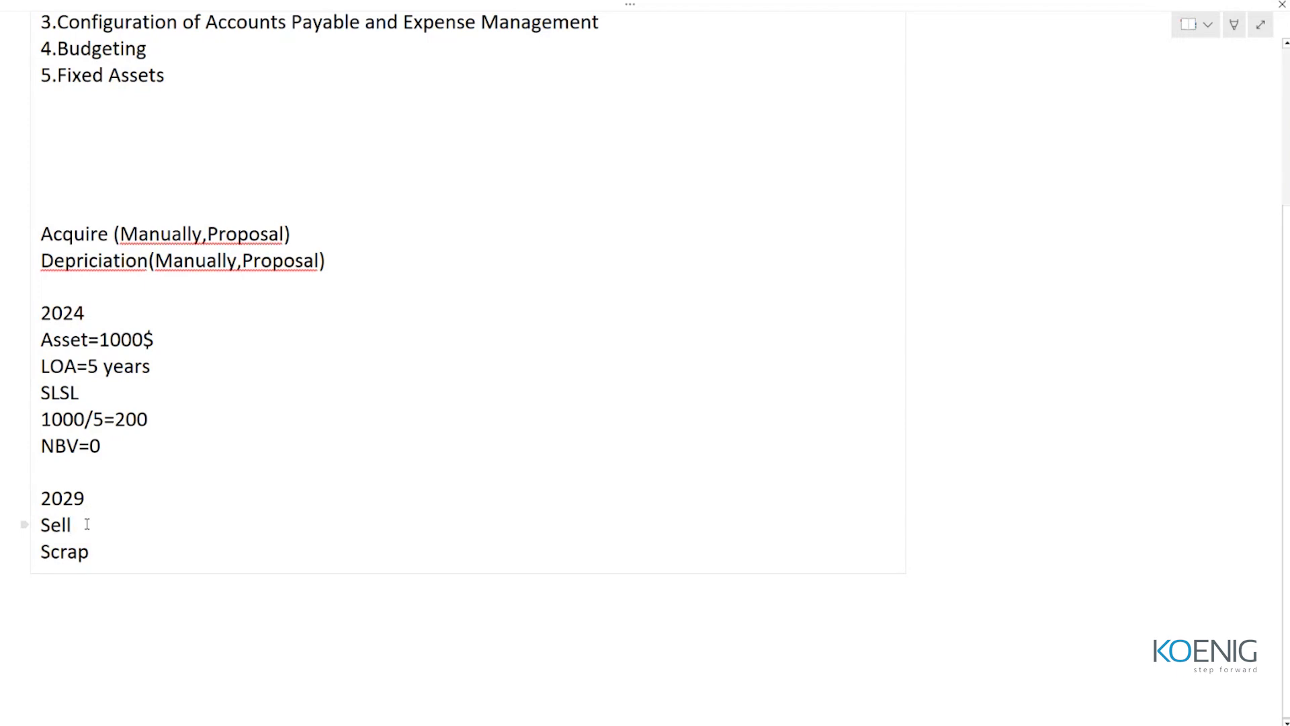
type("-----")
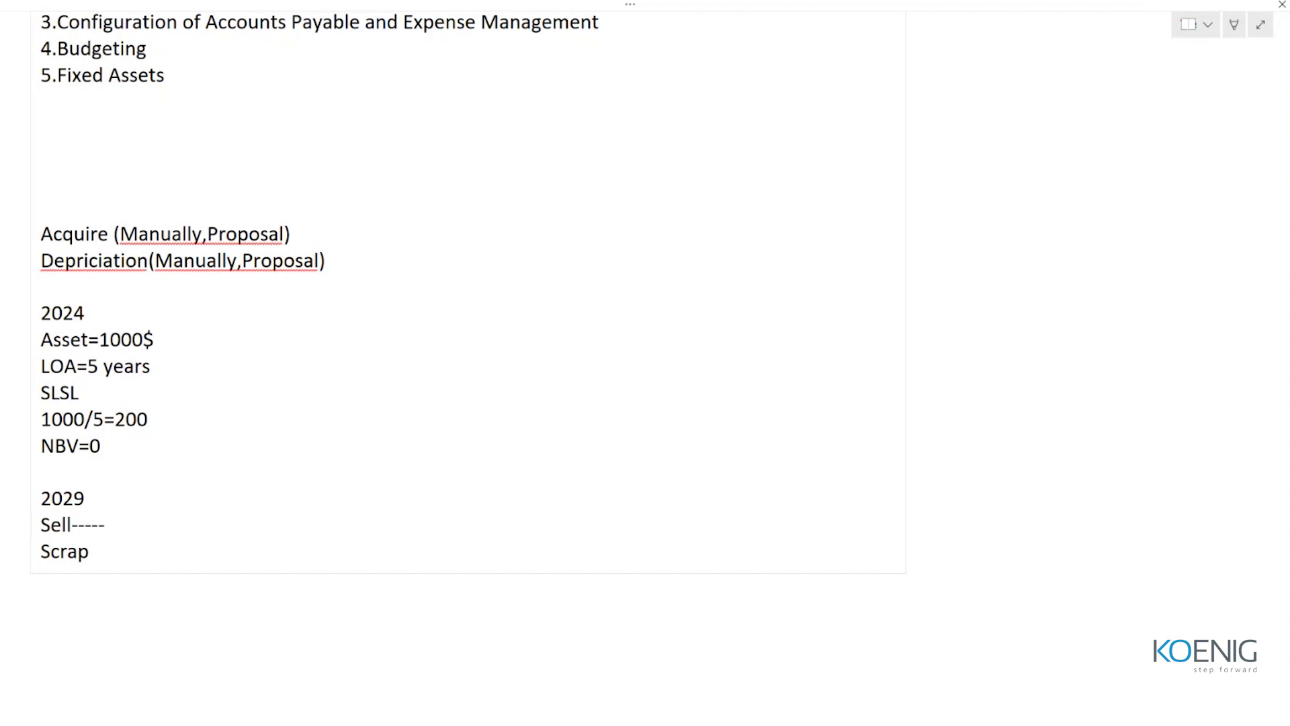
type("Customersz")
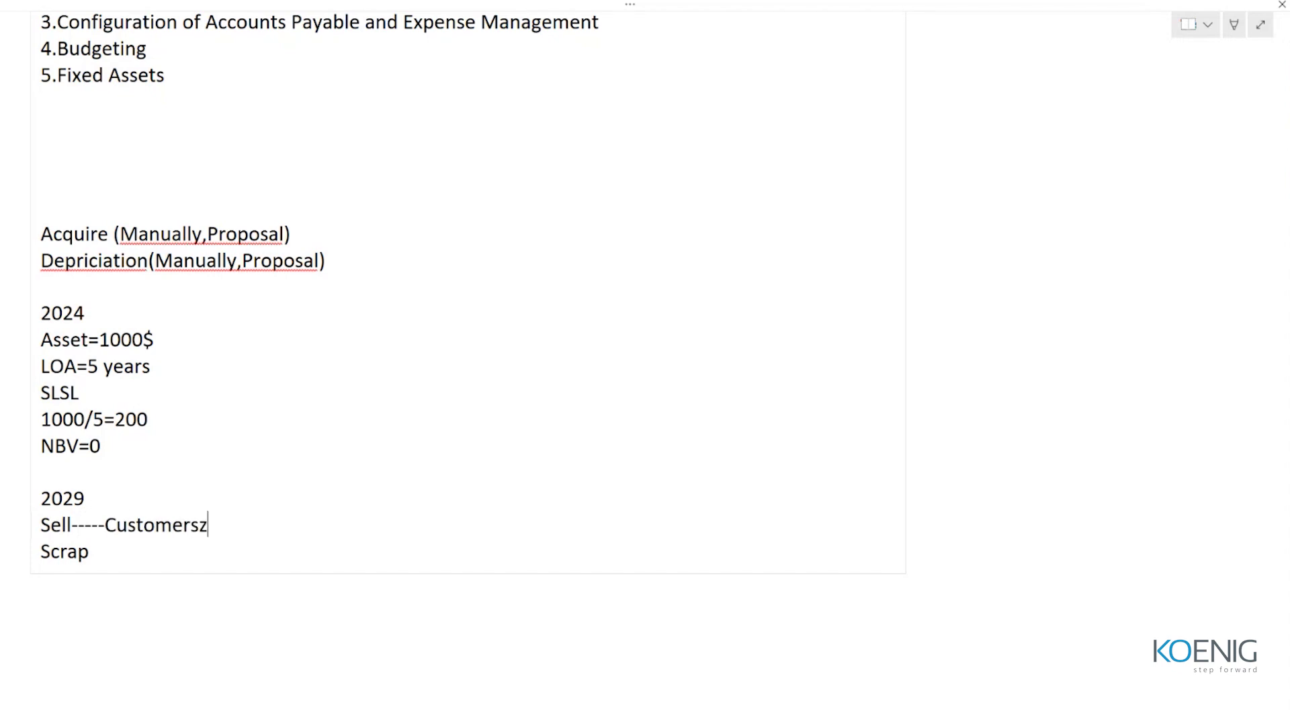
key("BackSpace")
type("-----Free t")
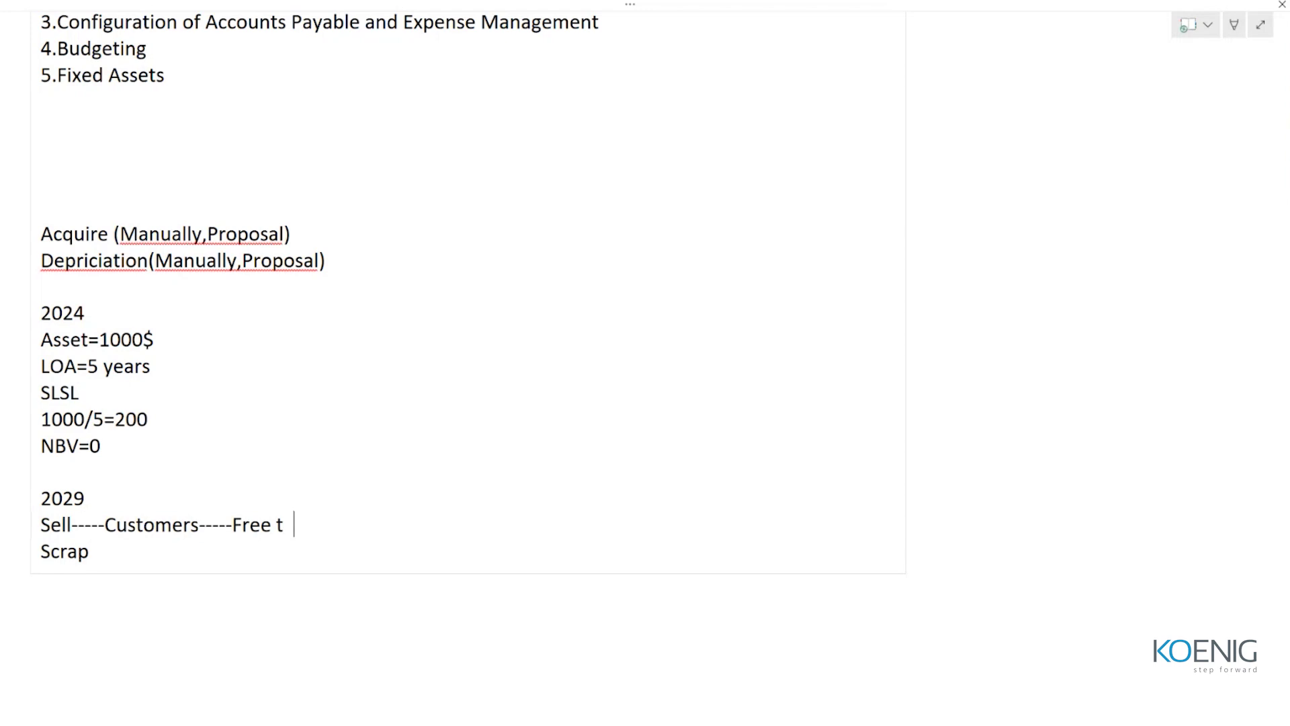
type("ext invoices")
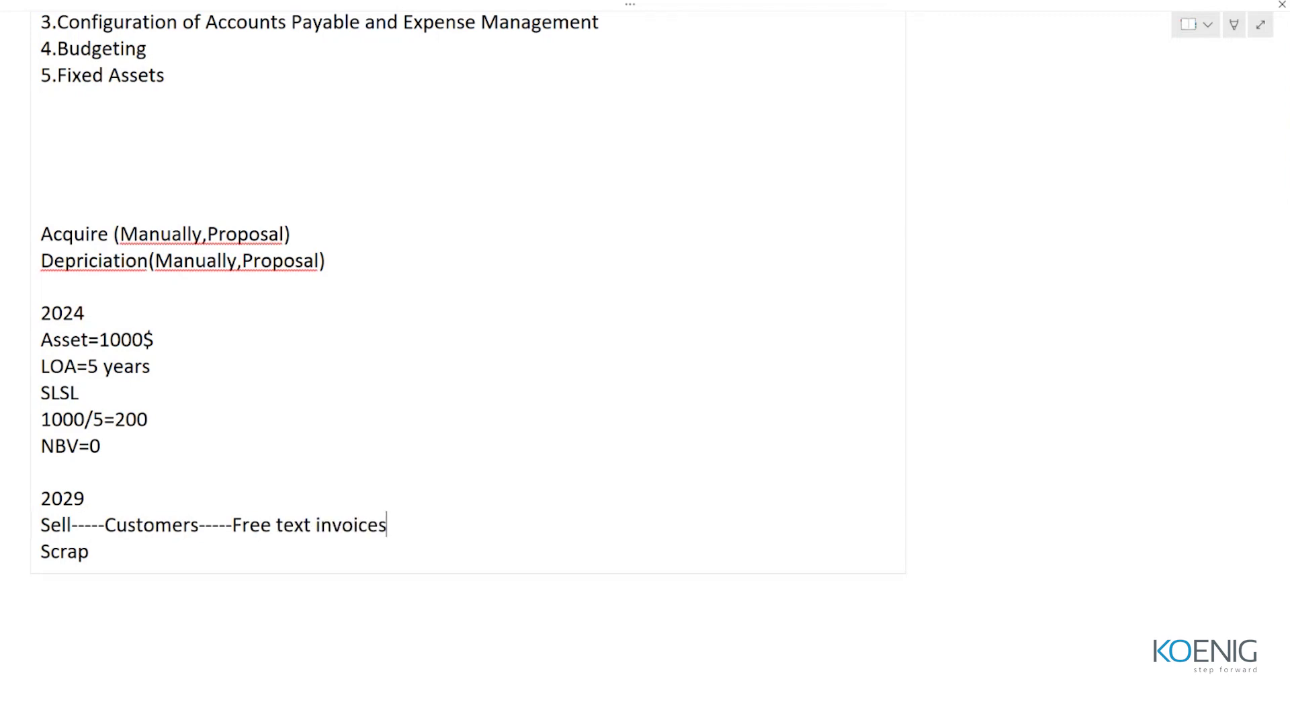
type("-----Money")
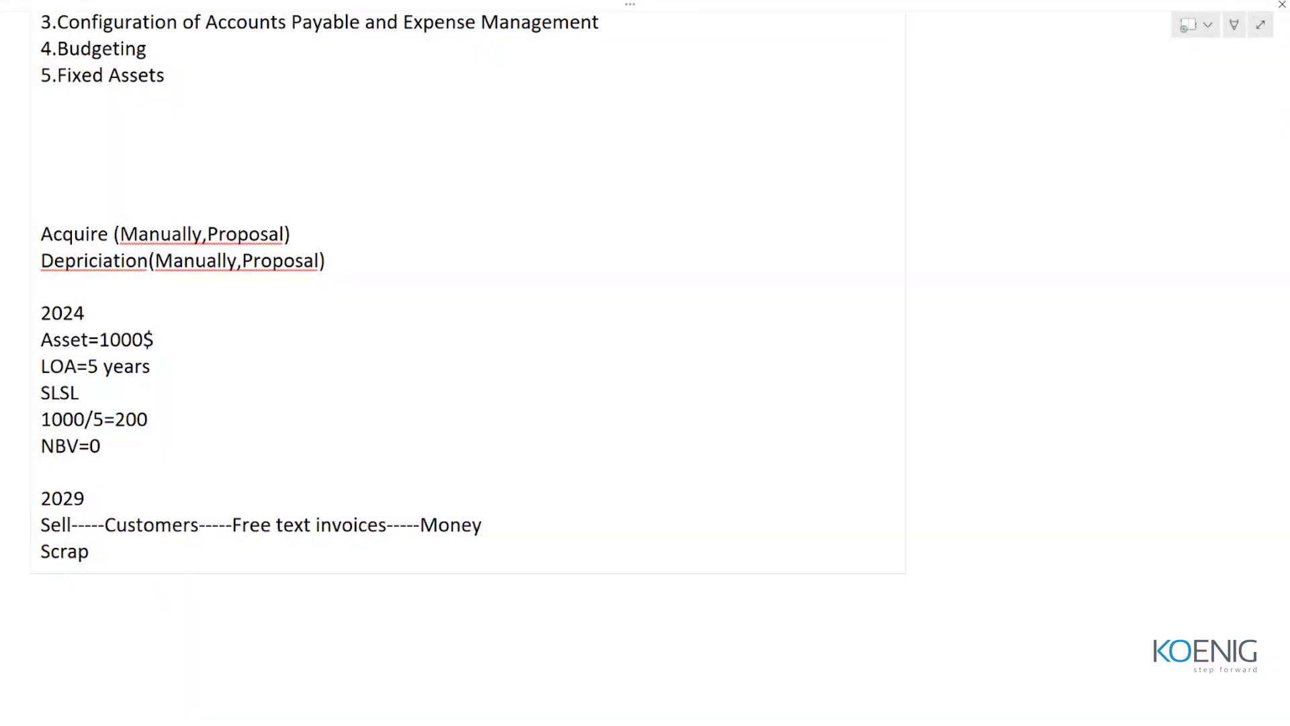
type("(200)")
- Extend the Scrap line to read "Scrap-----Within our organization"
key("Down")
type("--")
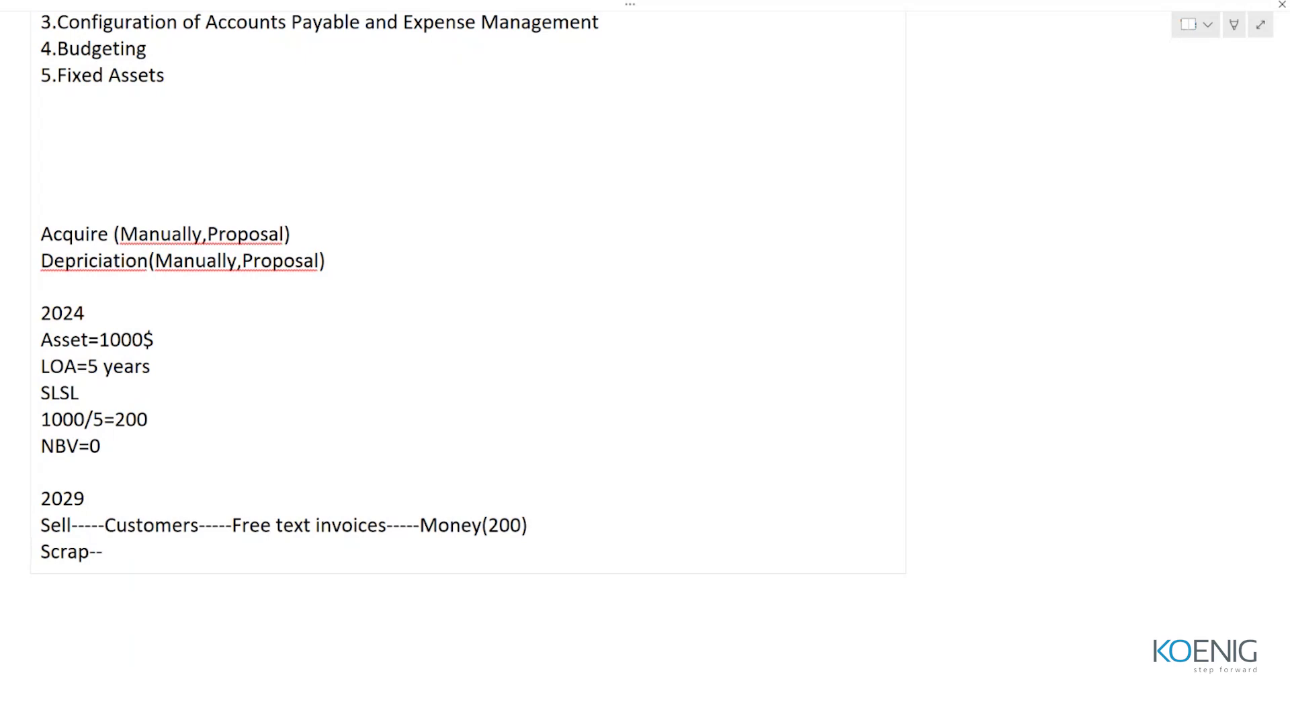
type("---Within our")
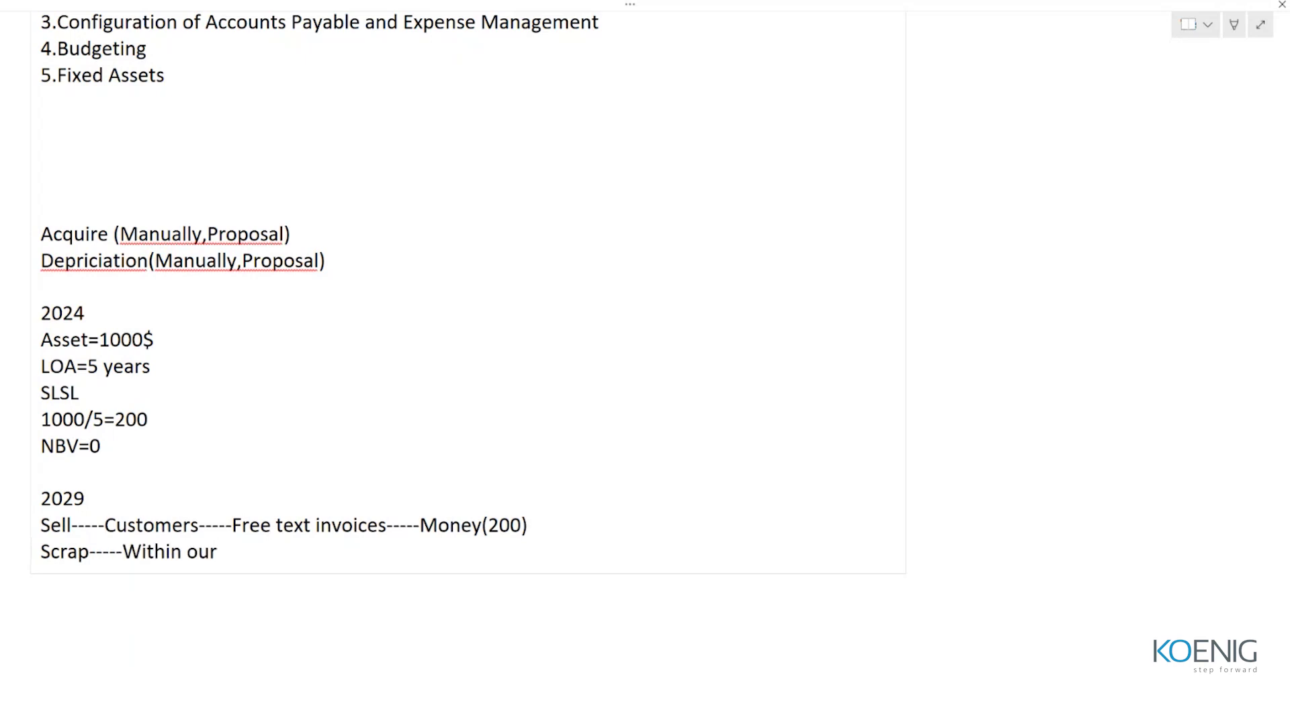
type(" organization")
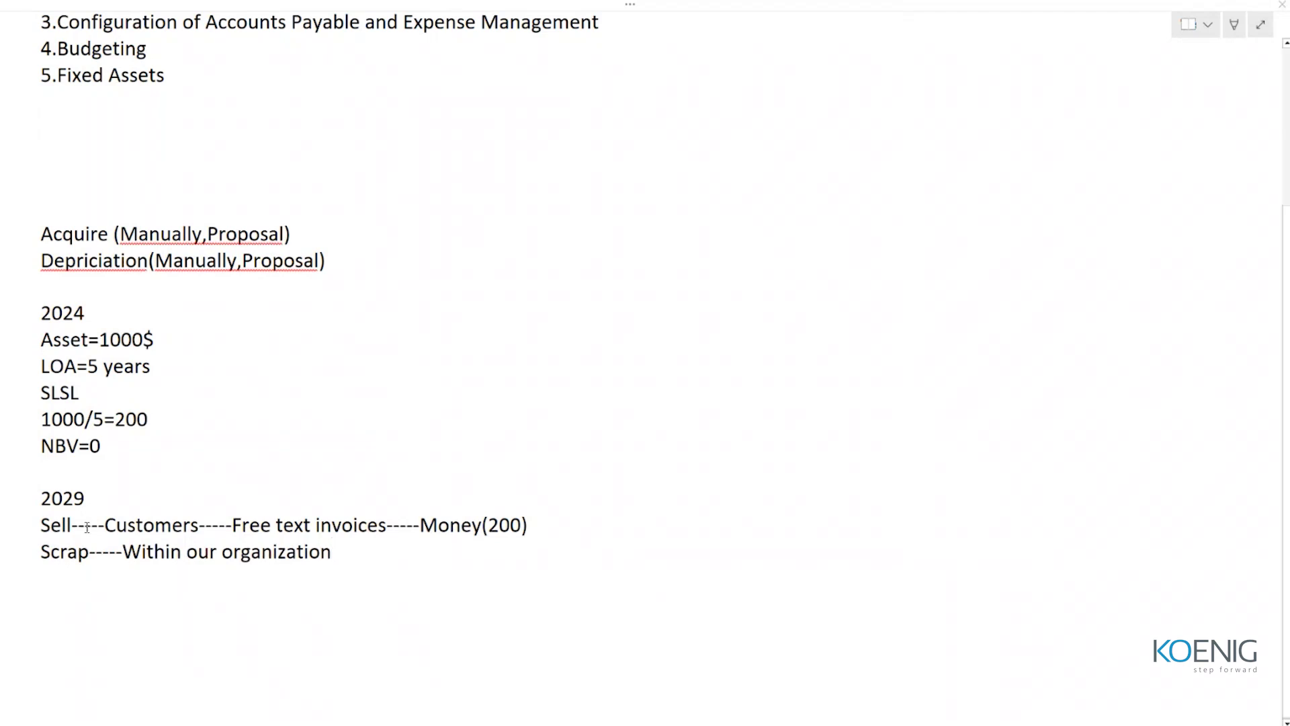
key("alt+Tab")
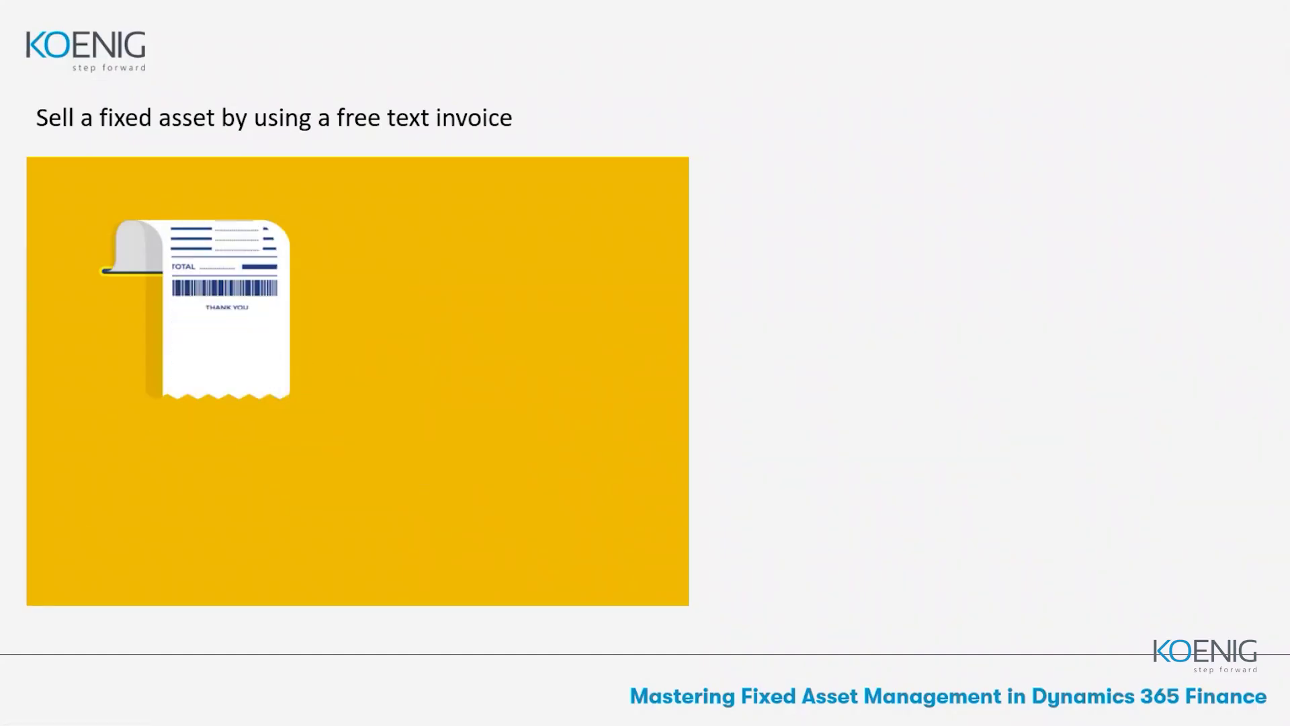
key("alt+Tab")
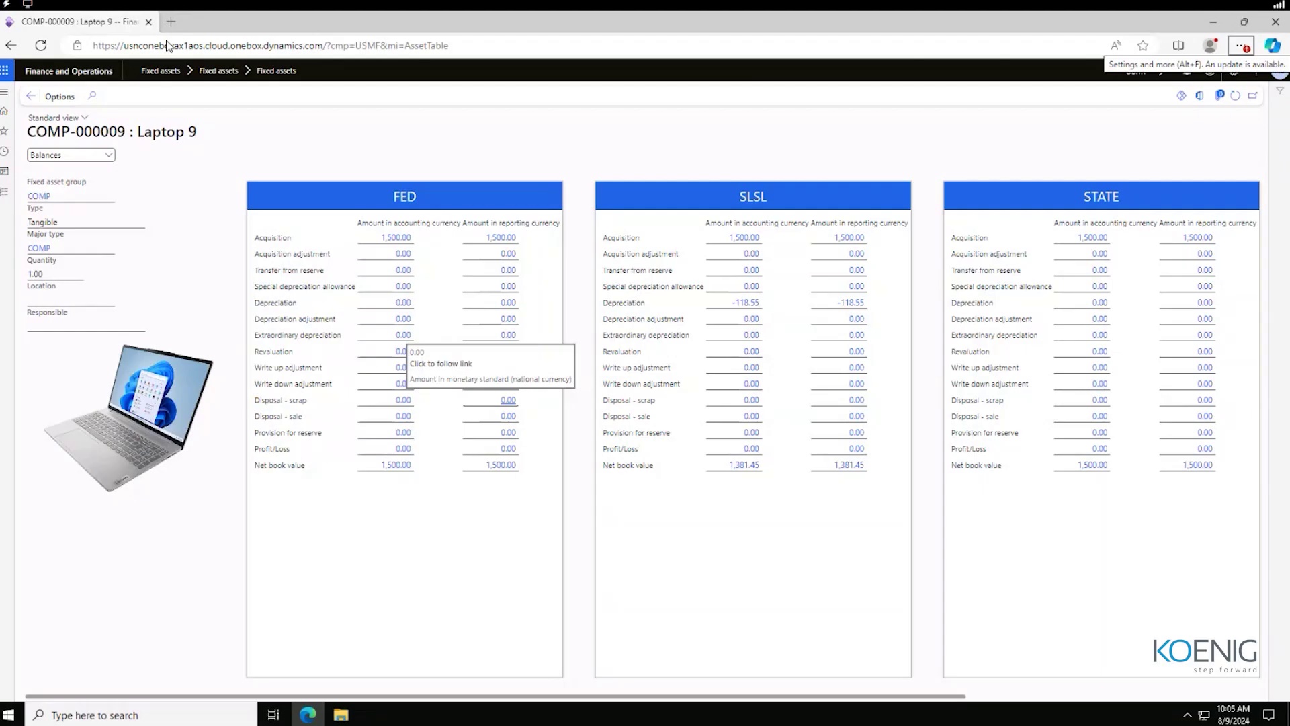
left_click(6, 191)
left_click(37, 545)
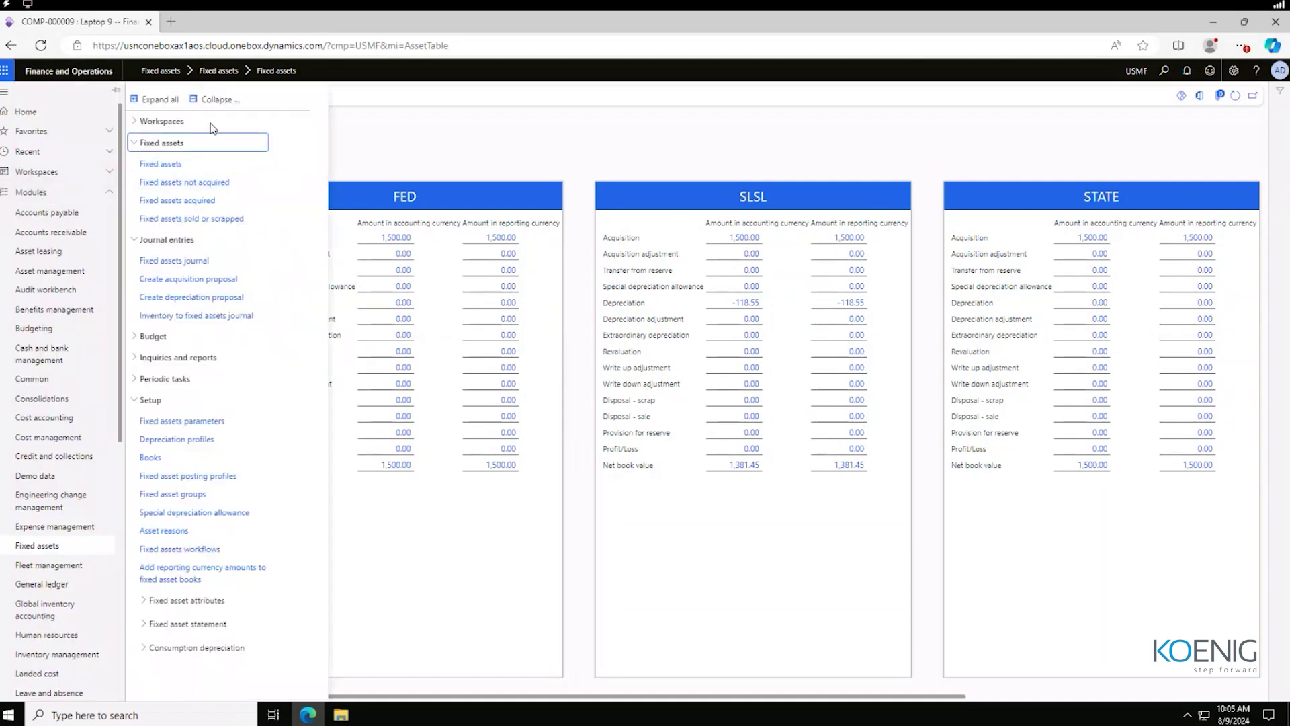
key("alt+Tab")
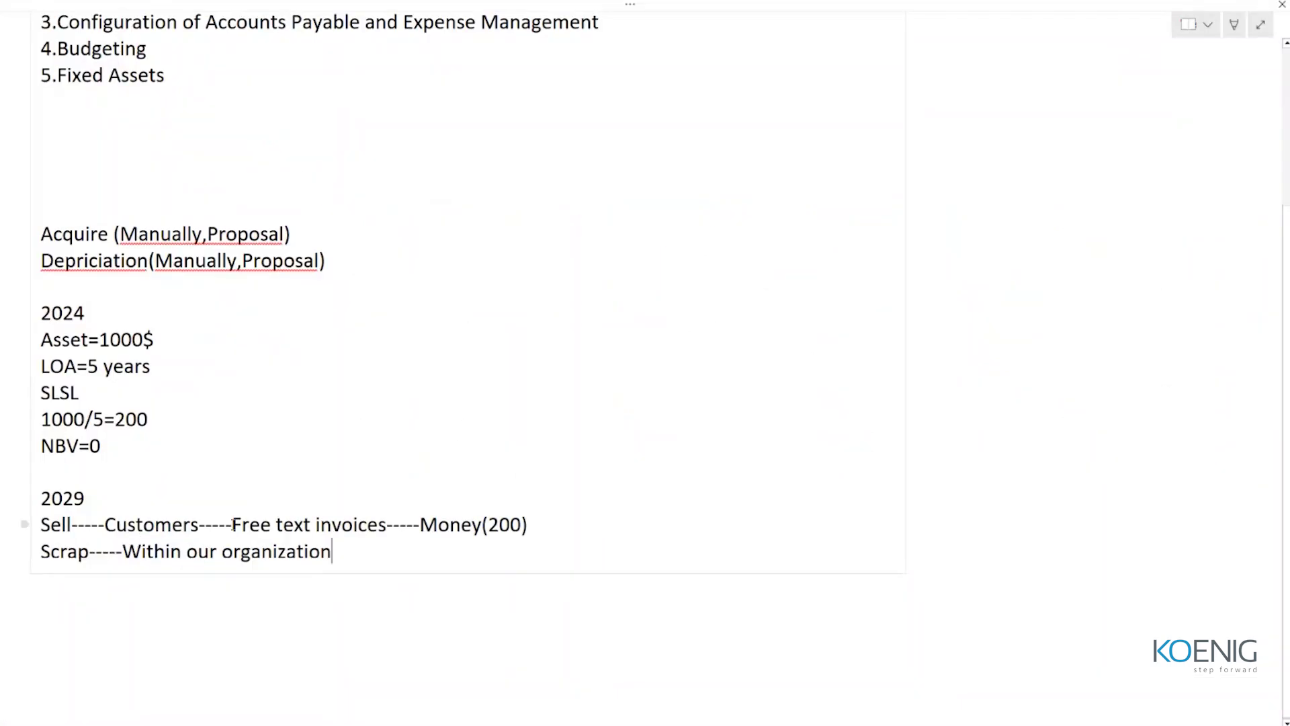
left_click_drag(232, 526, 399, 529)
left_click(333, 508)
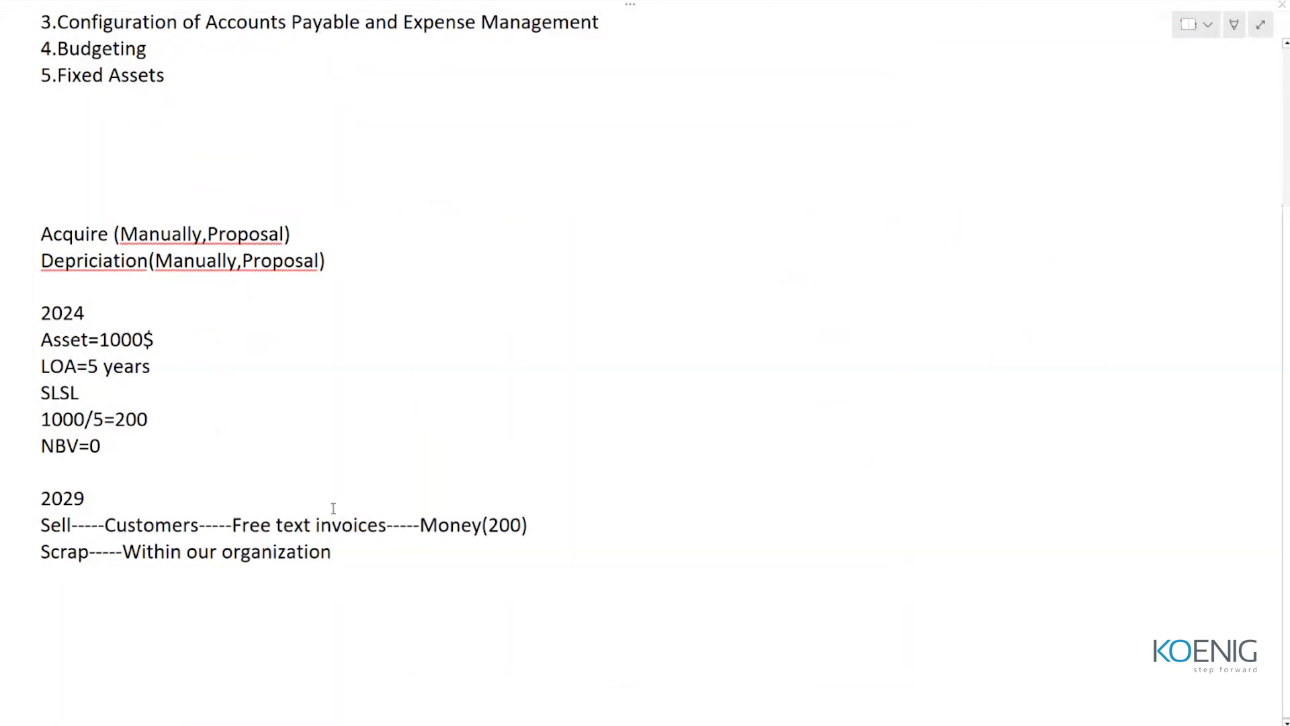
key("alt+Tab")
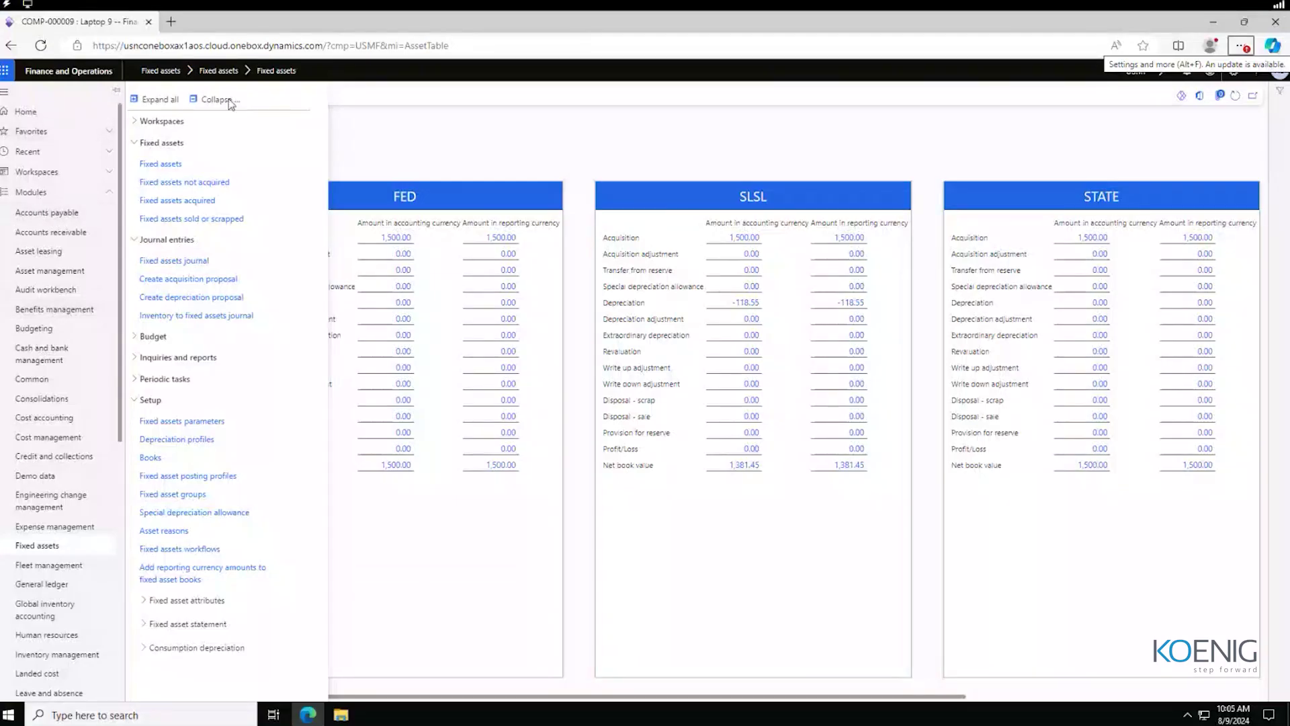
left_click(152, 99)
left_click(215, 100)
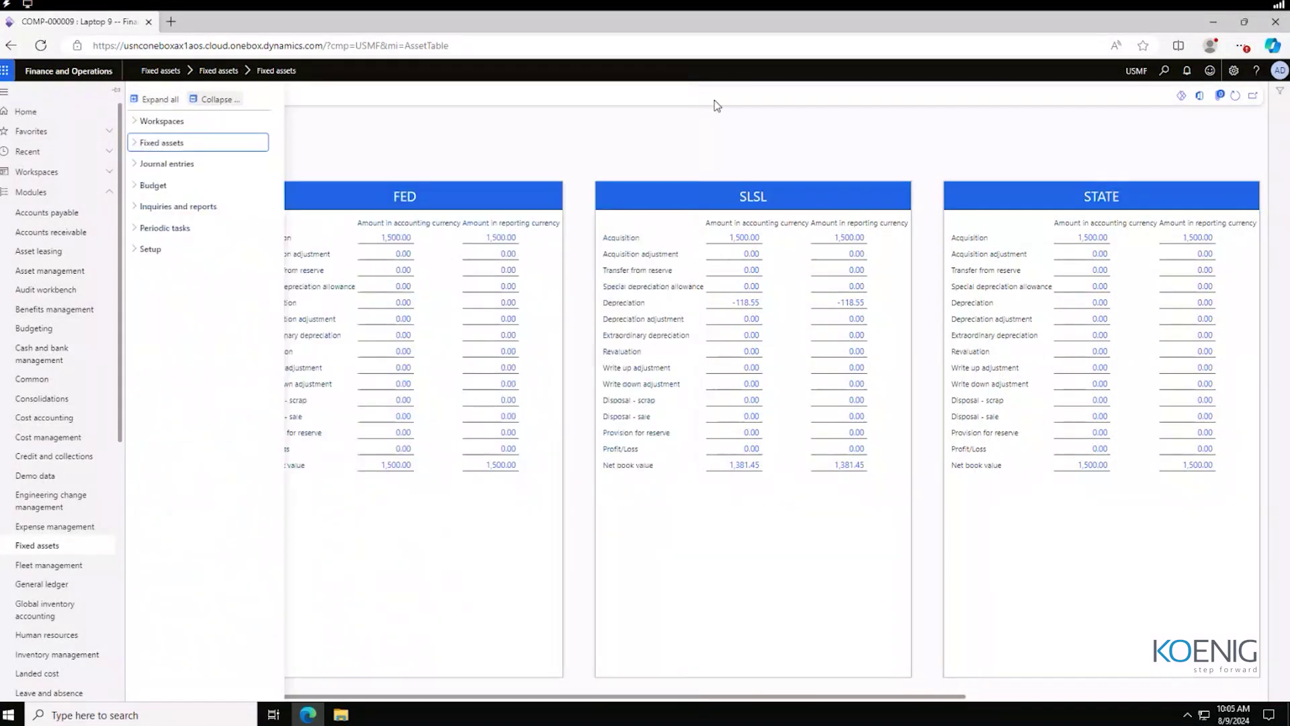
left_click(773, 113)
left_click(1164, 69)
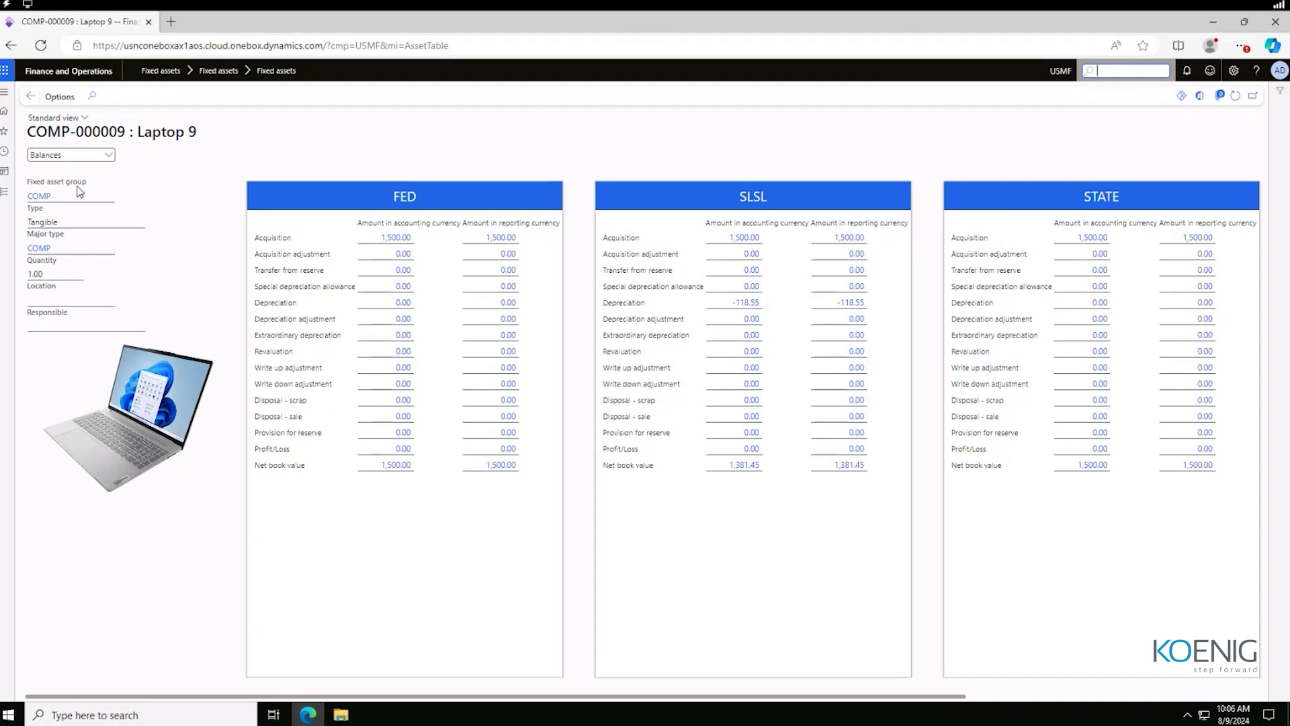
- Open the list of all free text invoices in the Accounts receivable module
left_click(8, 195)
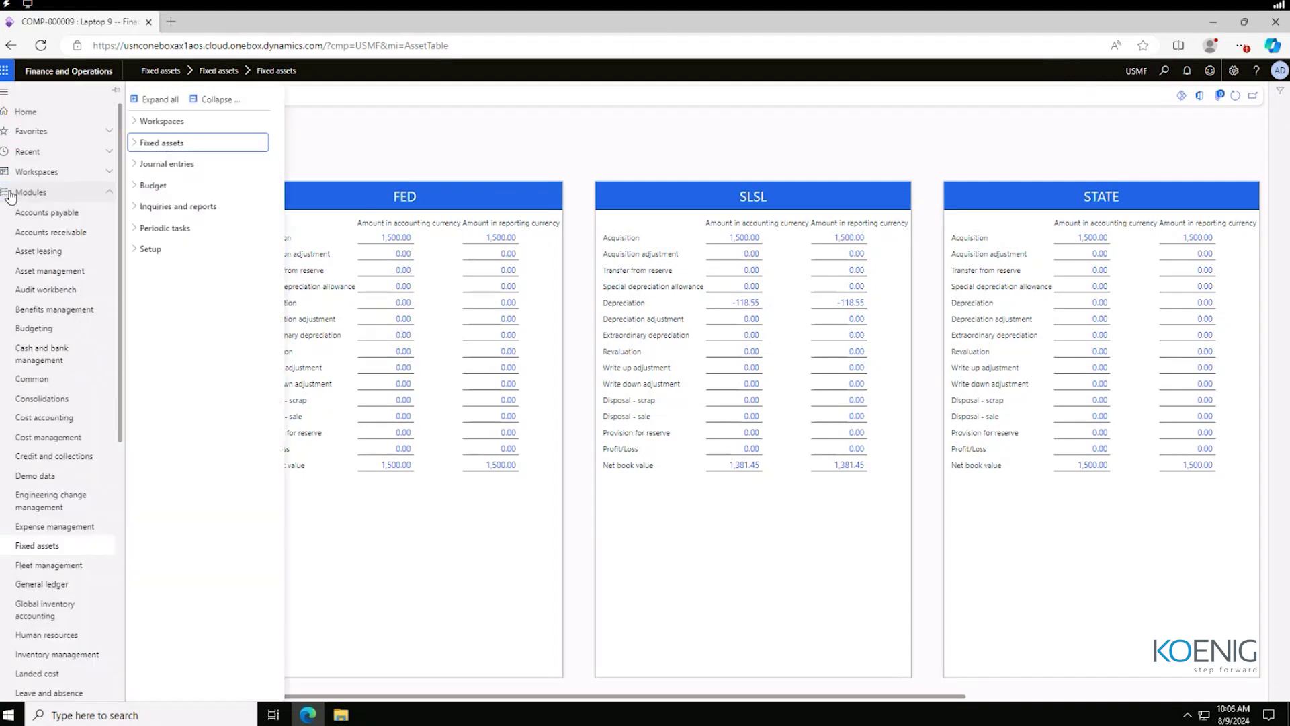
left_click(49, 235)
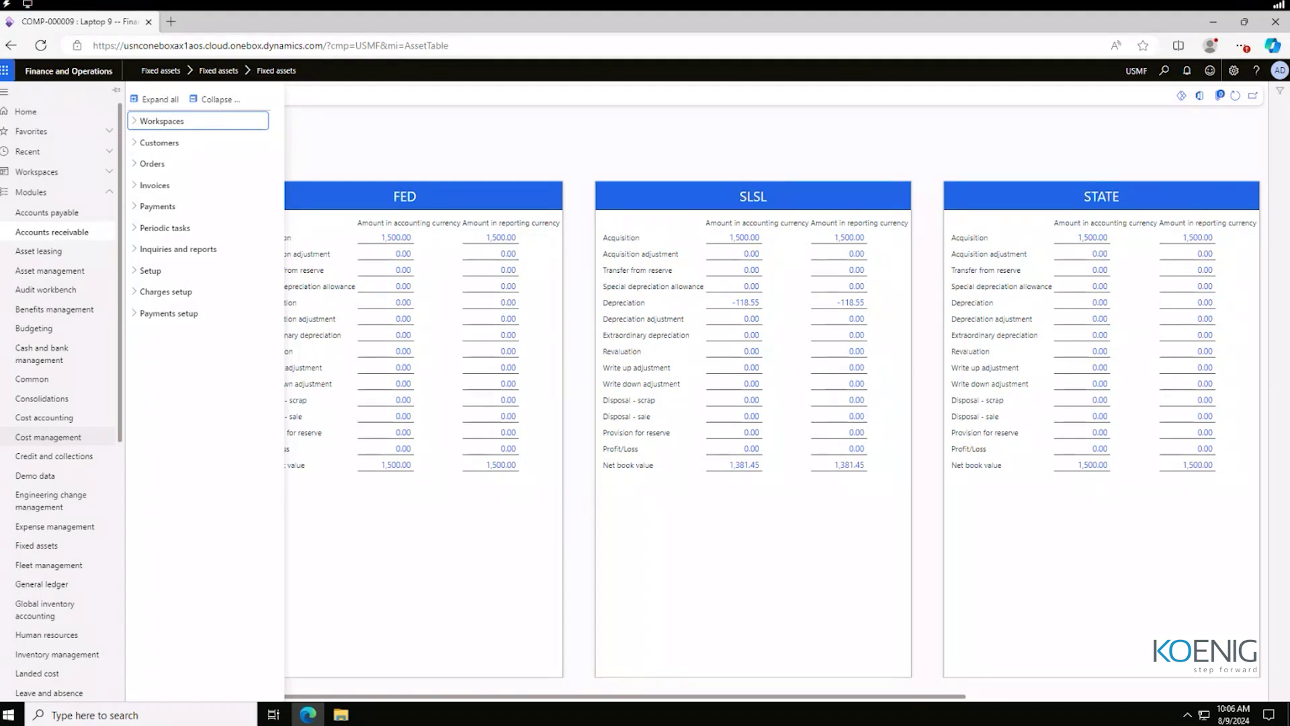
left_click(178, 187)
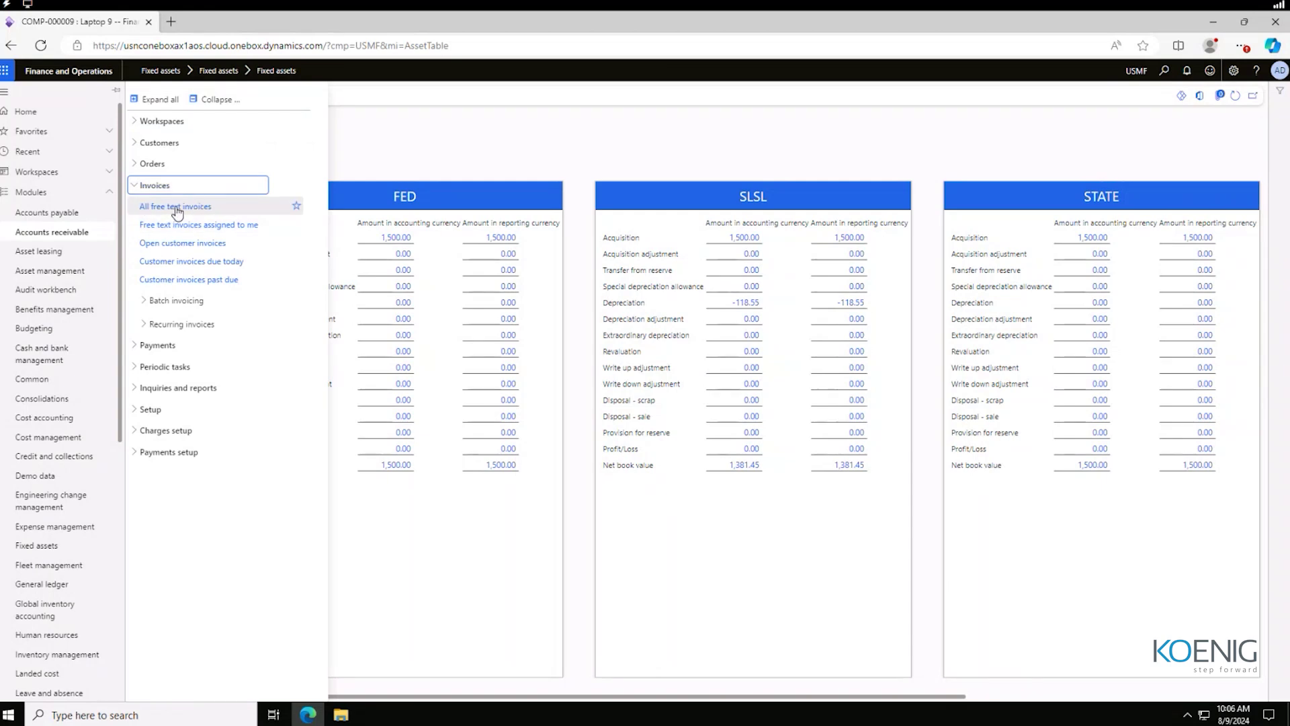
left_click(176, 208)
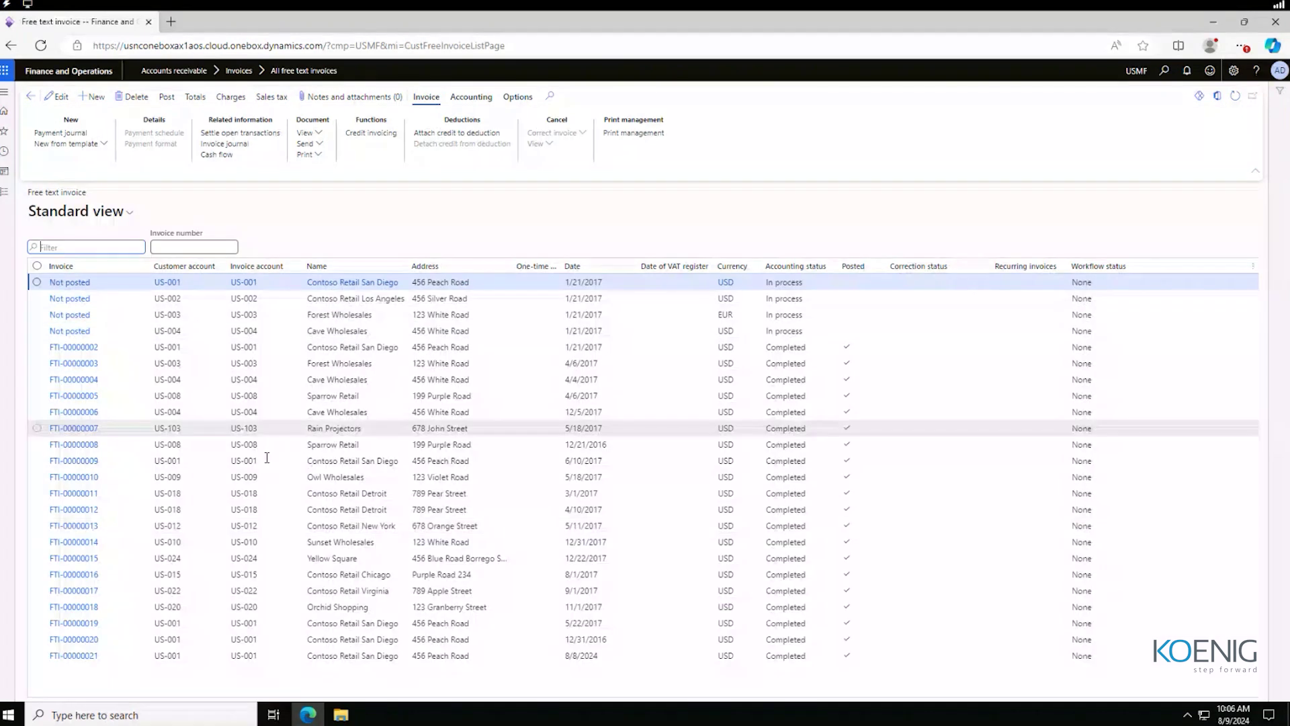
- Create a new free text invoice for the customer Contoso Retail Los Angeles
left_click(94, 98)
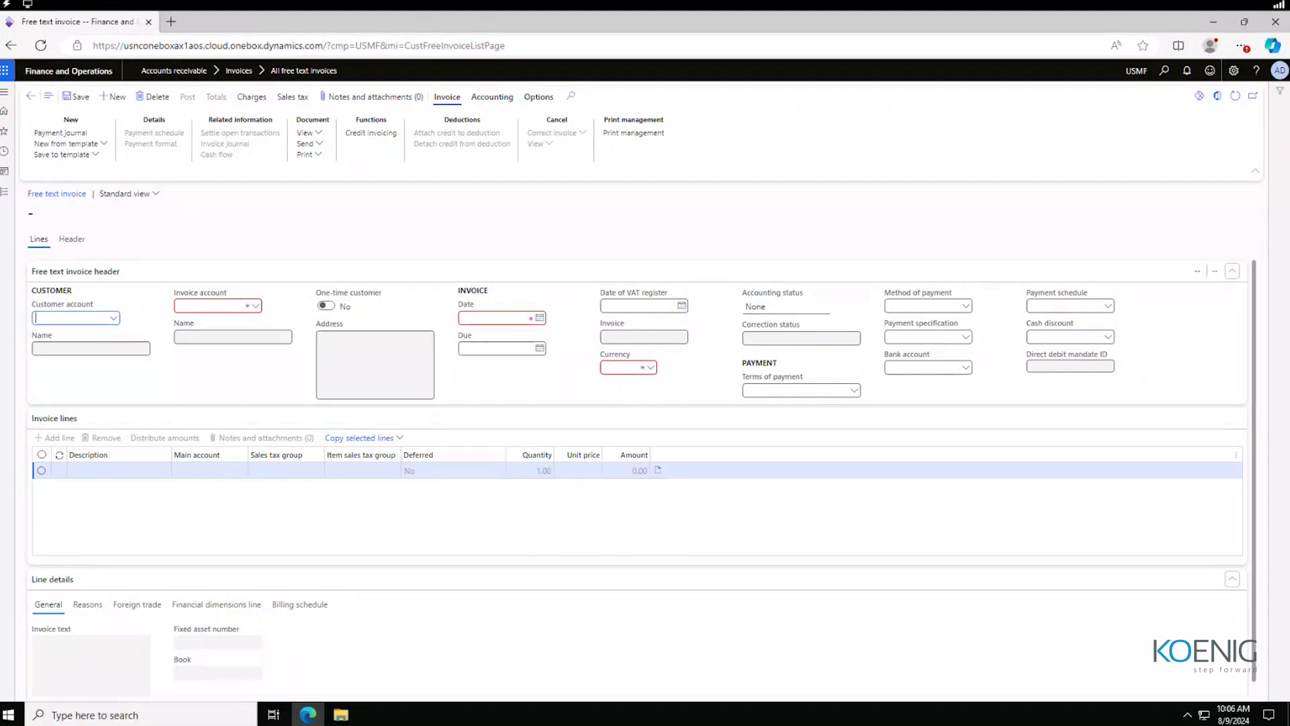
left_click(114, 318)
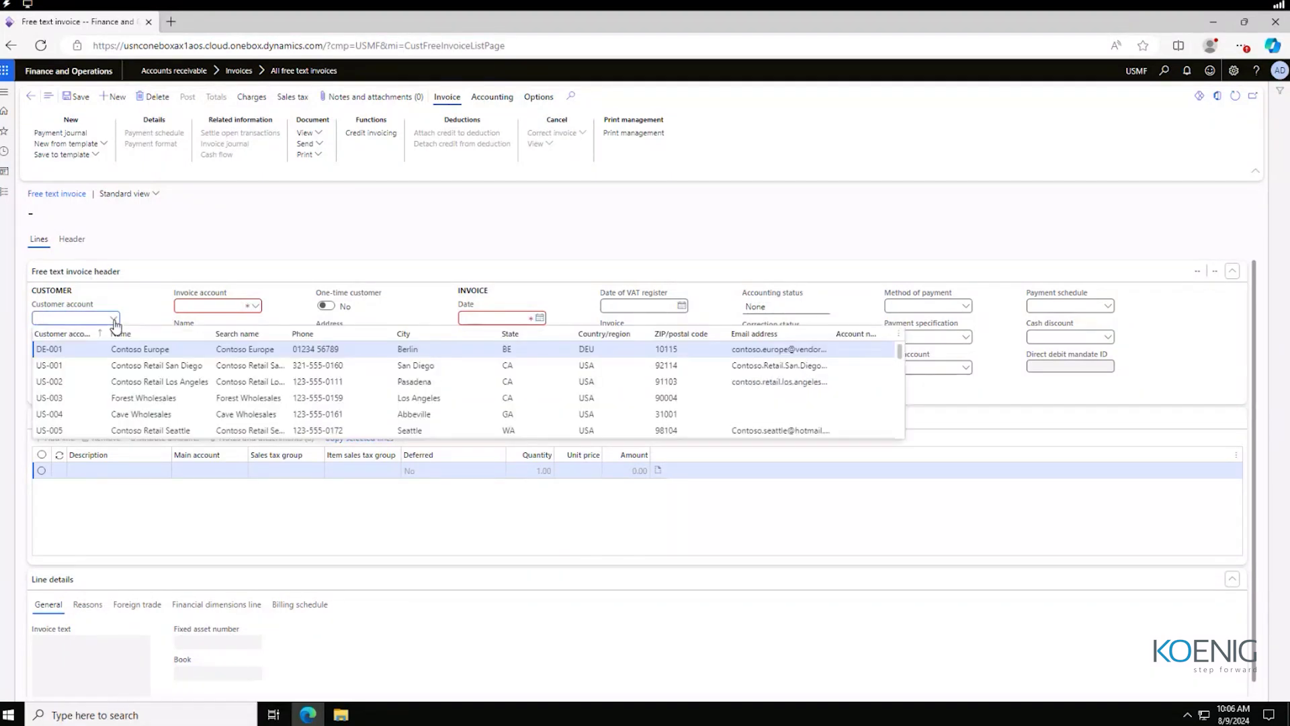
left_click(54, 382)
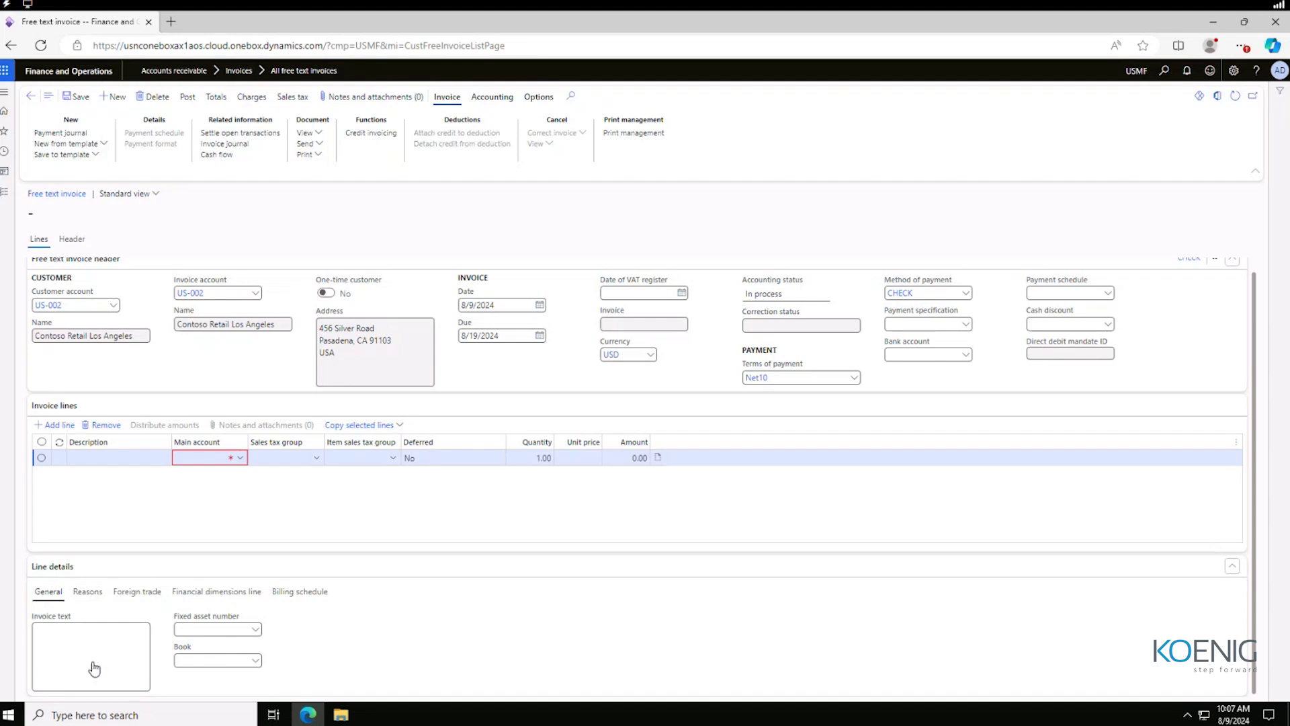
- Assign the Desktop PC fixed asset COMP-000004 to the invoice line and set the line amount to 250.00
left_click(256, 630)
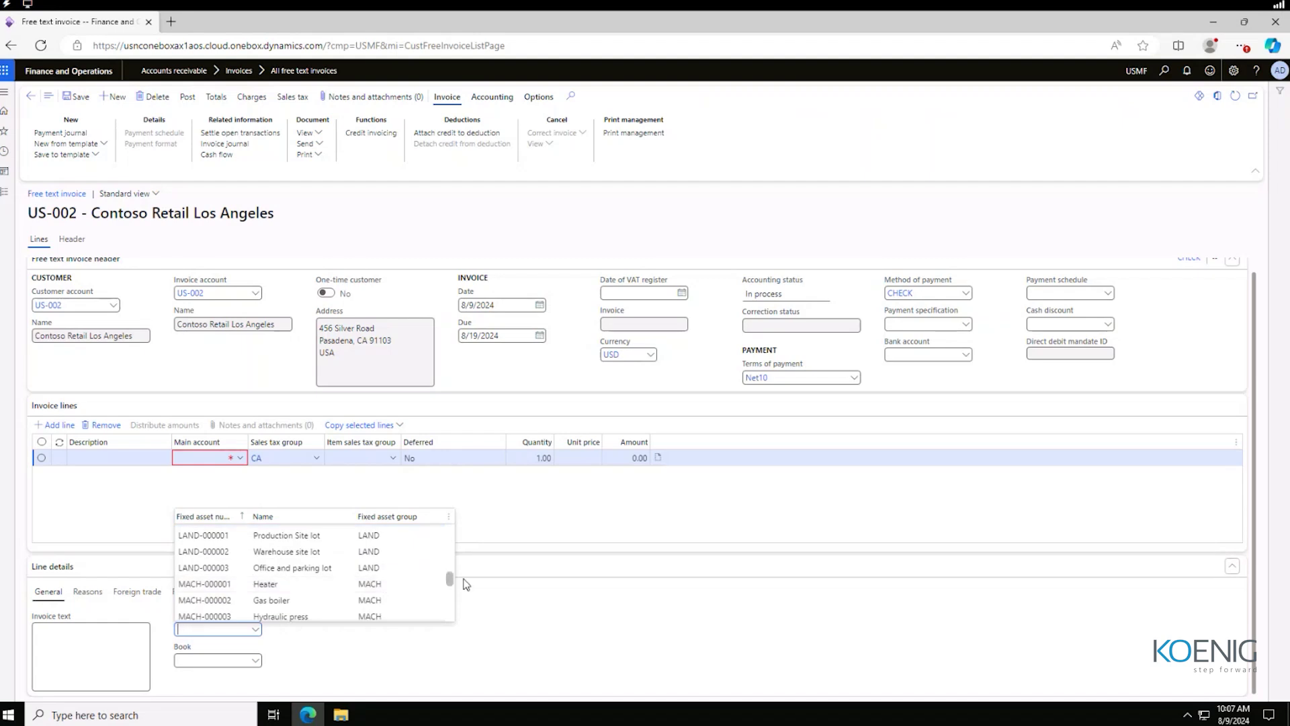
left_click_drag(450, 582, 451, 551)
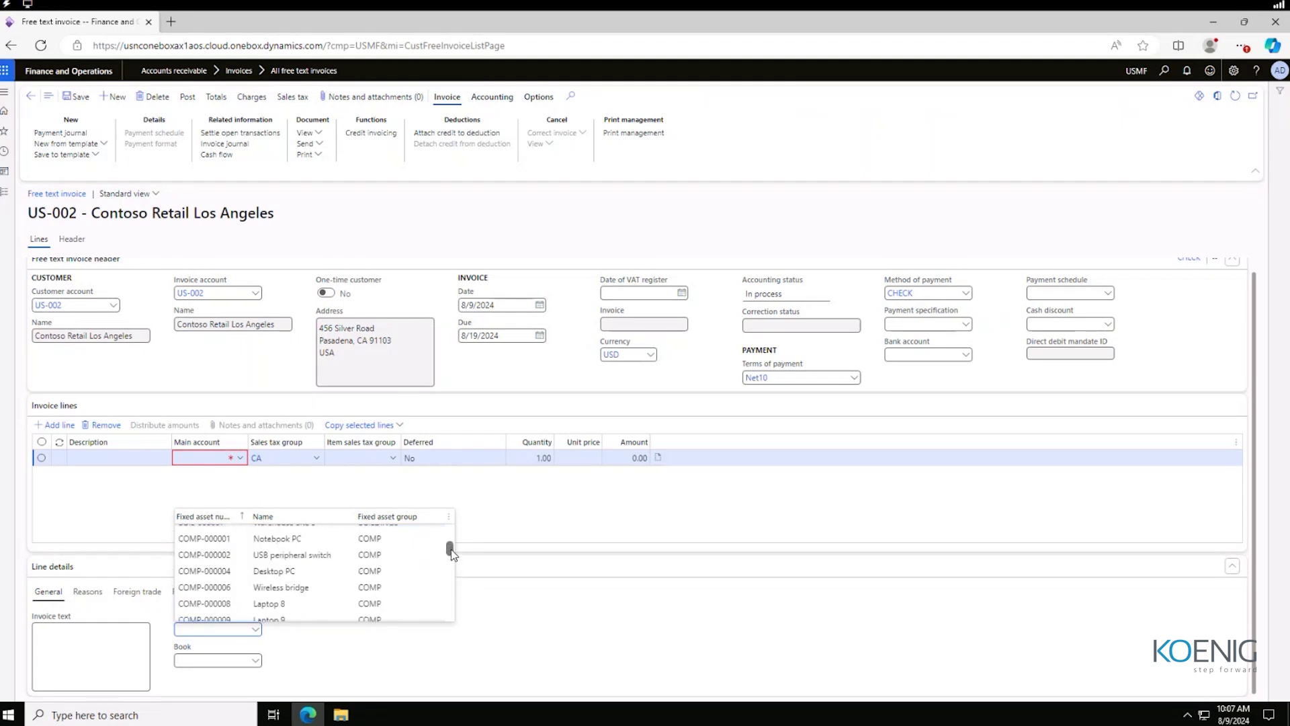
scroll(214, 576, "up", 1)
left_click(214, 575)
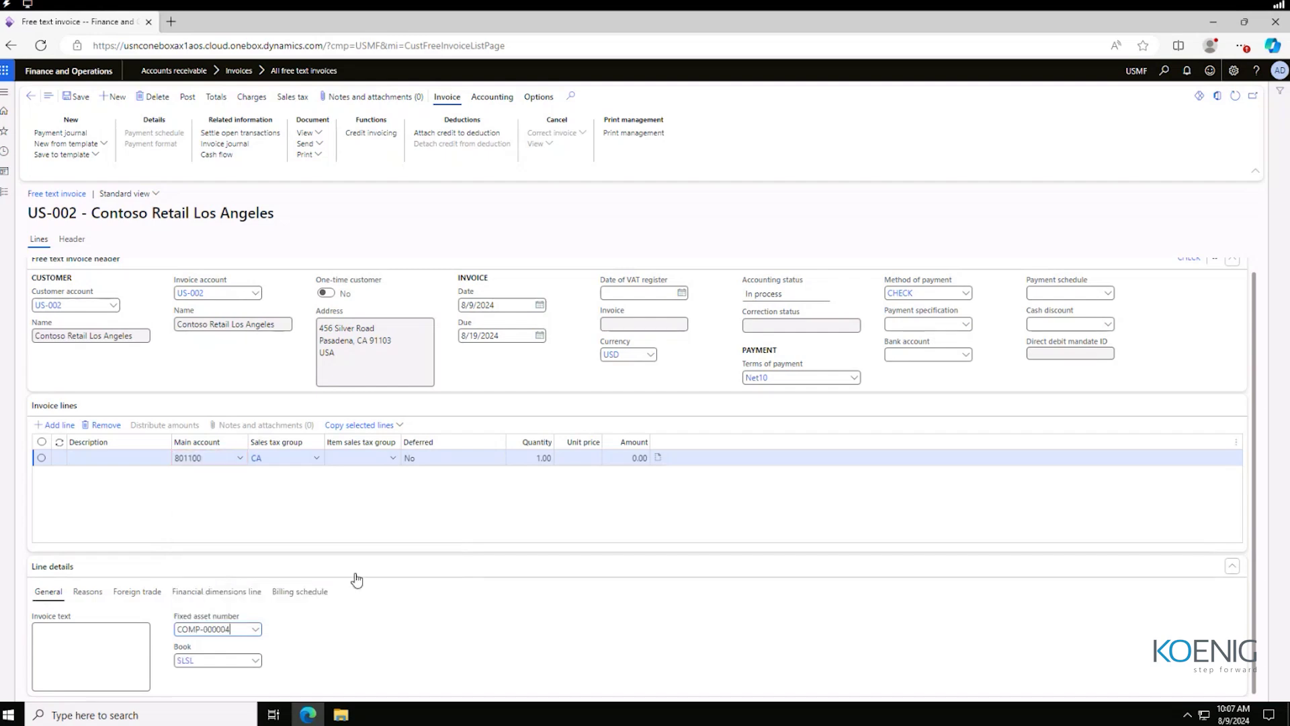
left_click(626, 458)
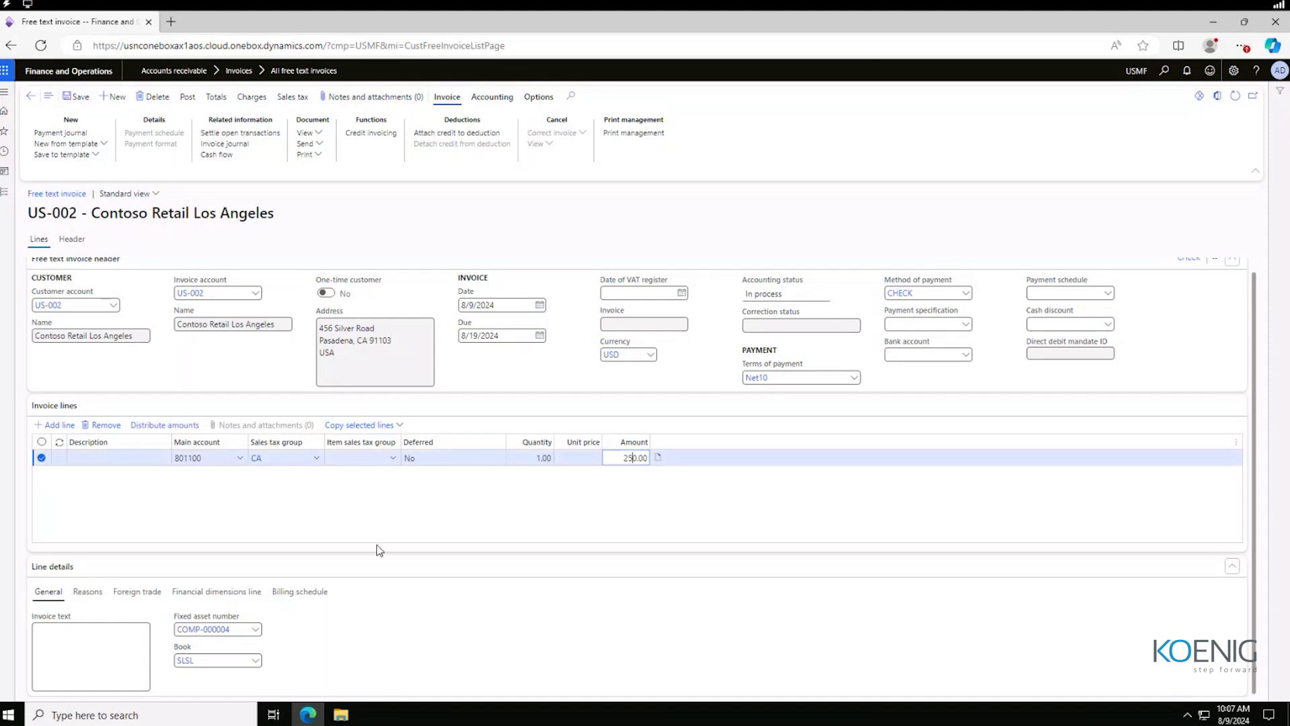
left_click(189, 99)
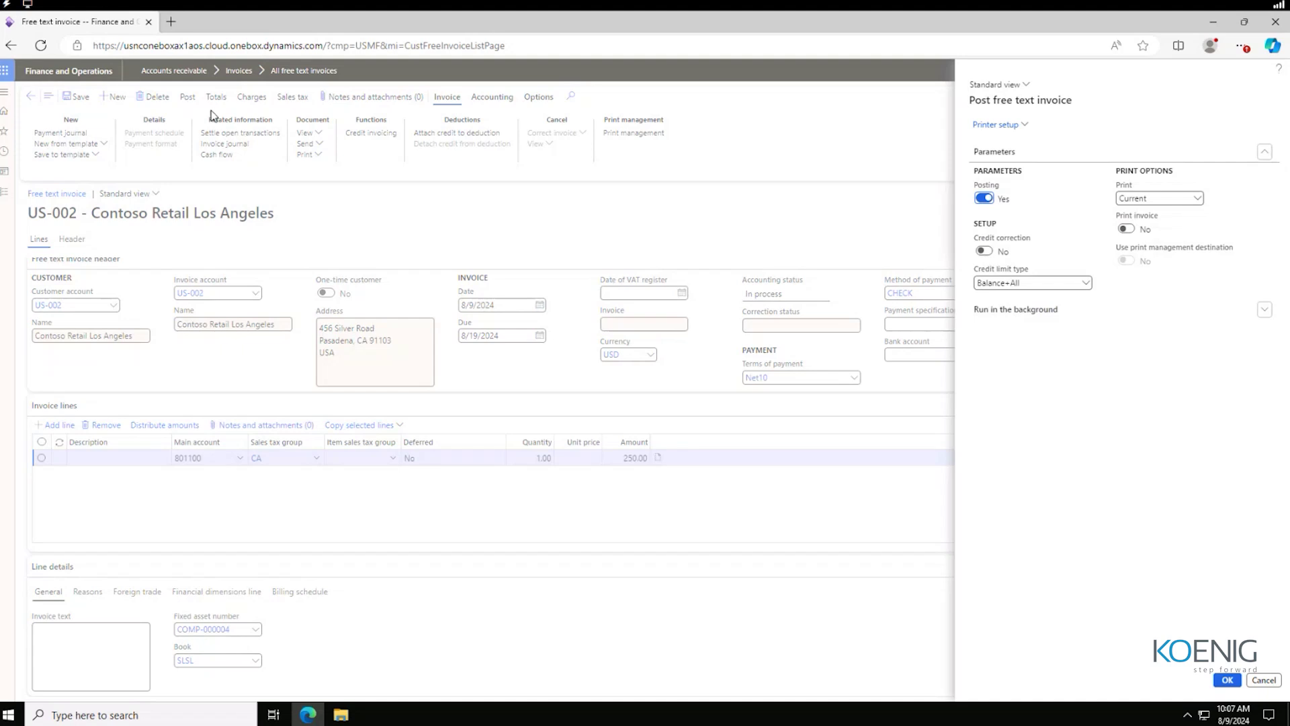
left_click(1263, 680)
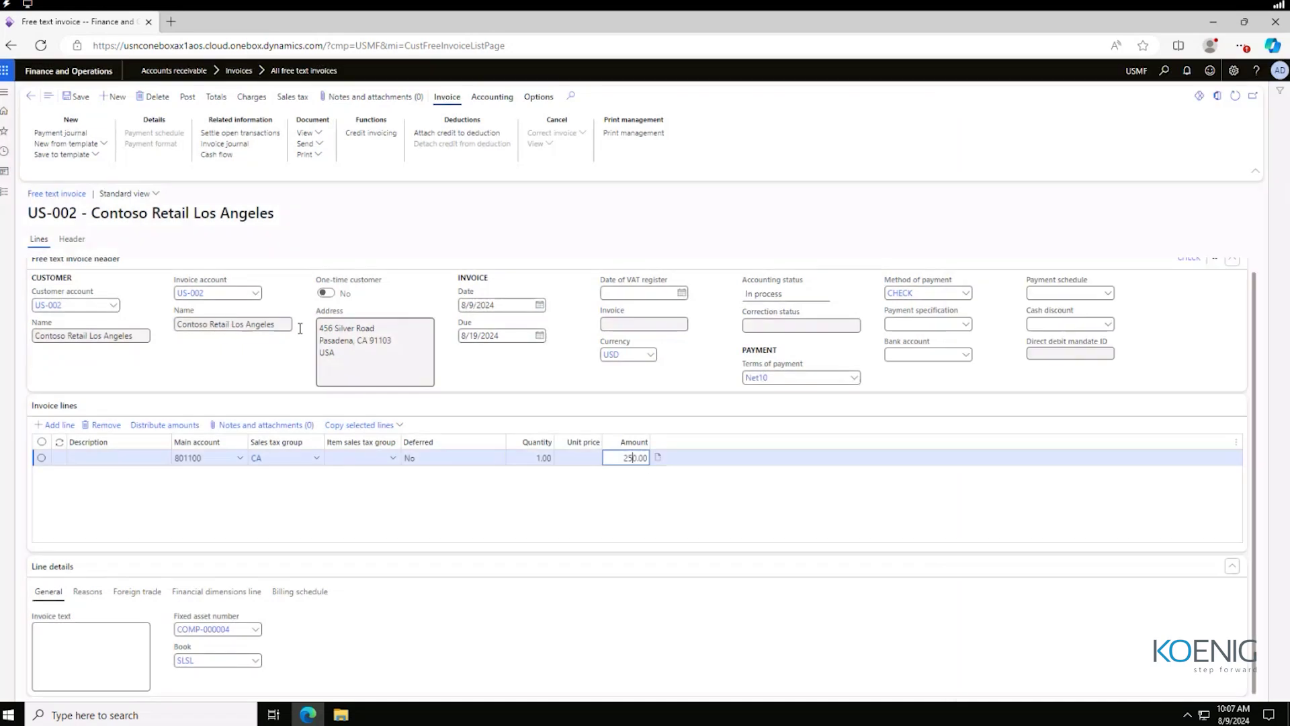
- Open the books of the Desktop PC asset COMP-000004 from the fixed assets list in a duplicate browser tab
right_click(78, 21)
left_click(150, 96)
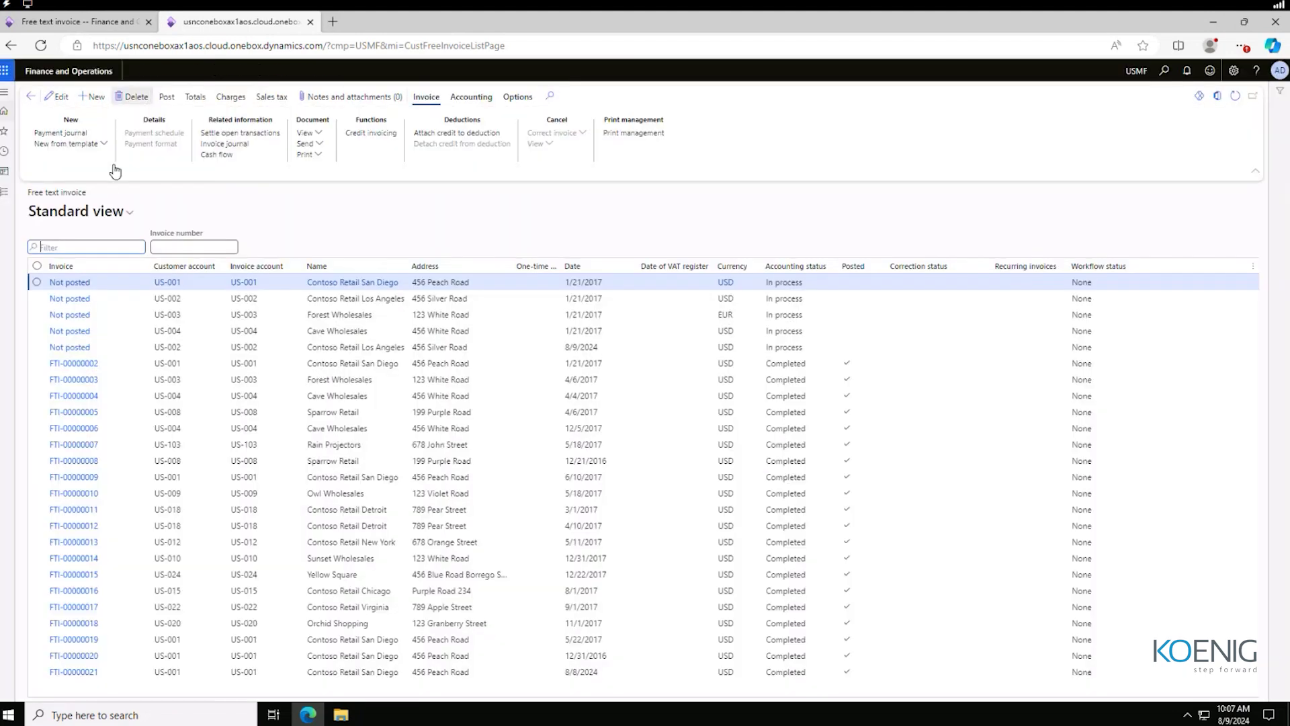
left_click(5, 191)
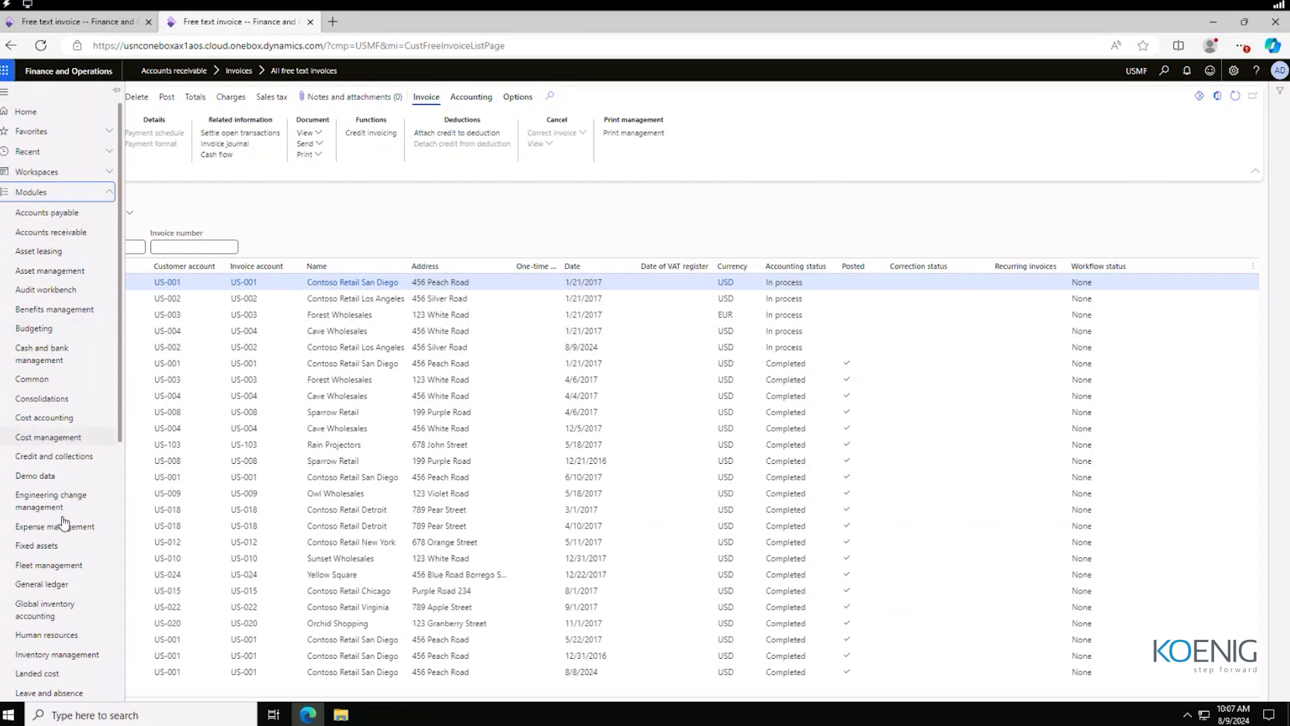
left_click(66, 542)
left_click(163, 144)
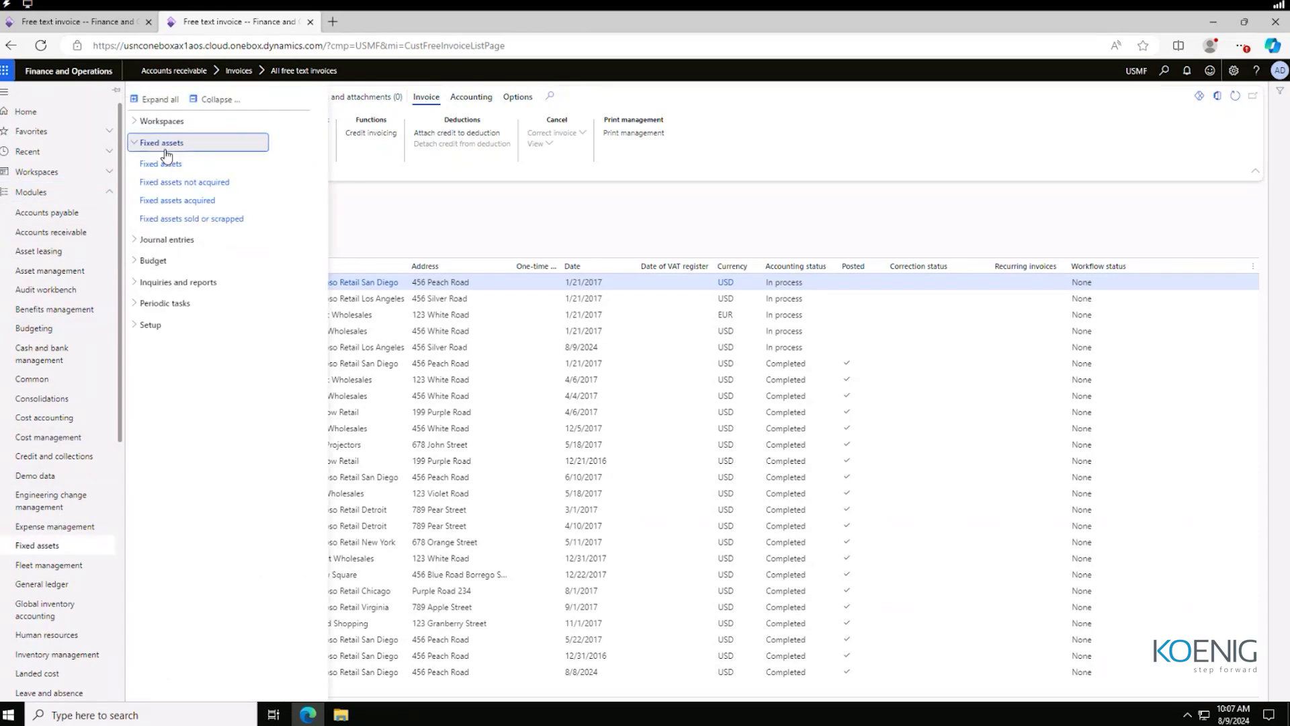
left_click(161, 164)
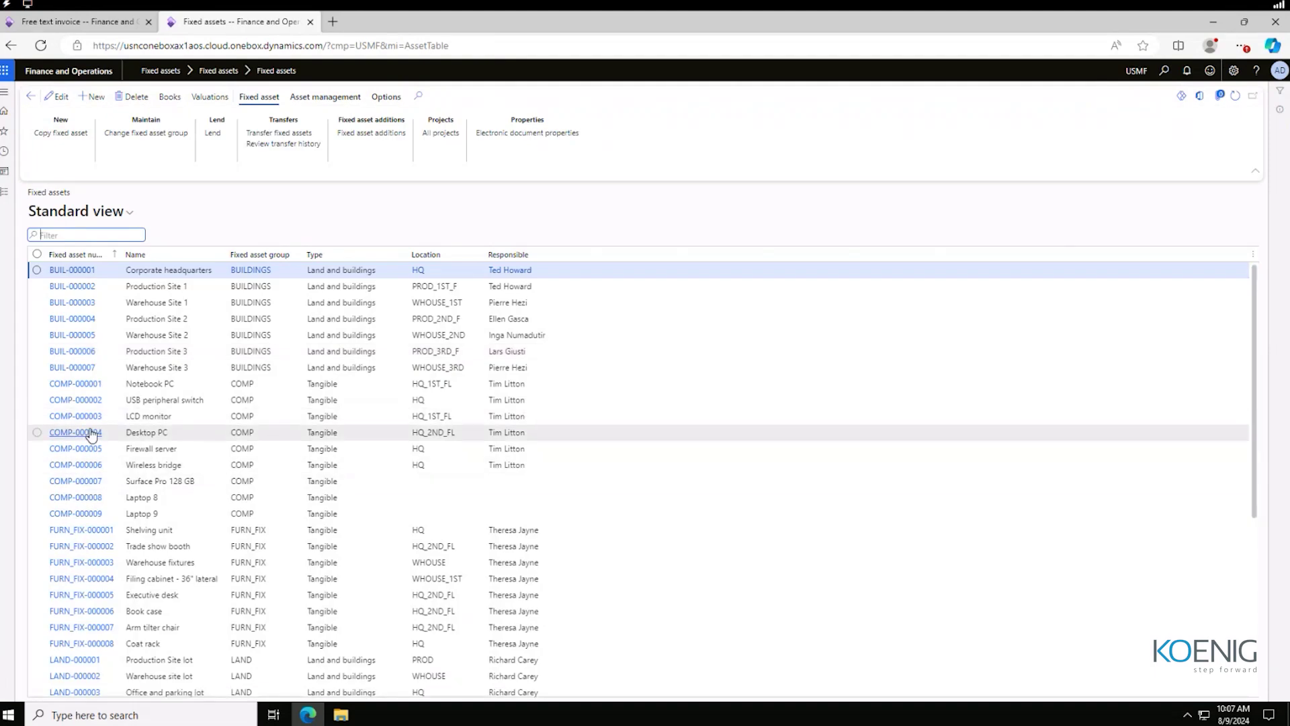
left_click(92, 432)
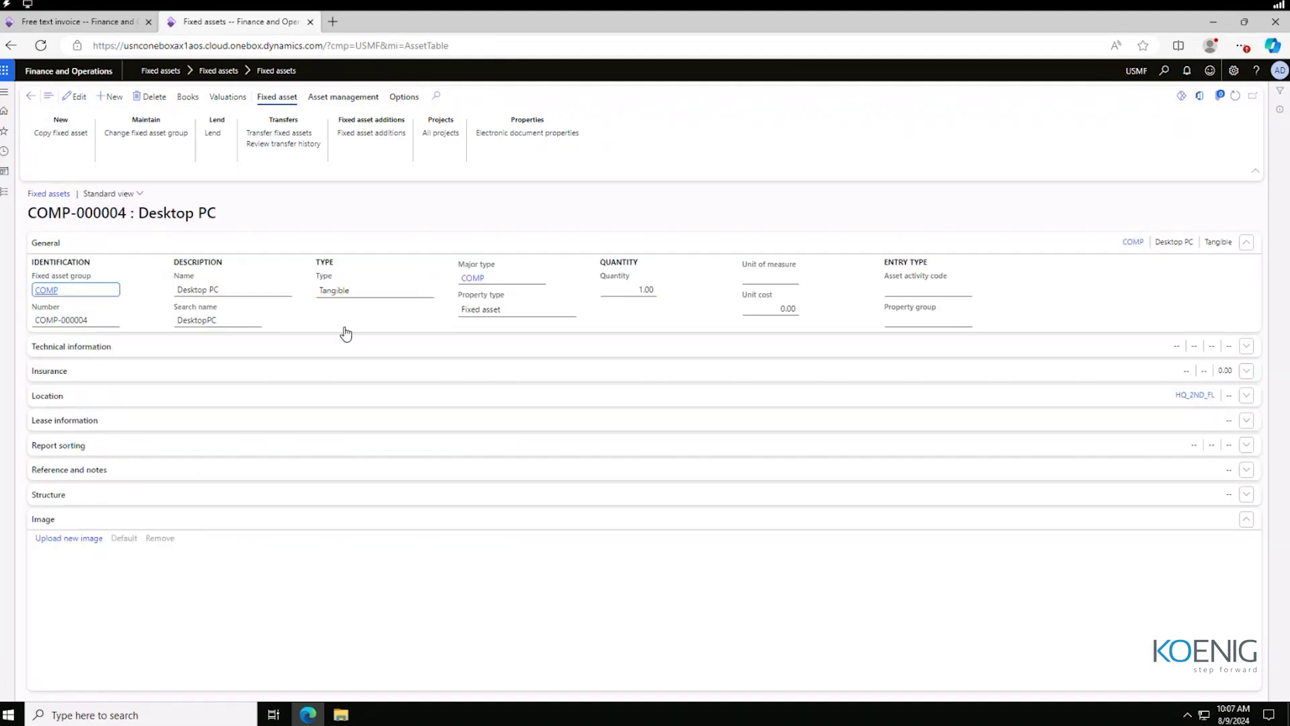
left_click(187, 96)
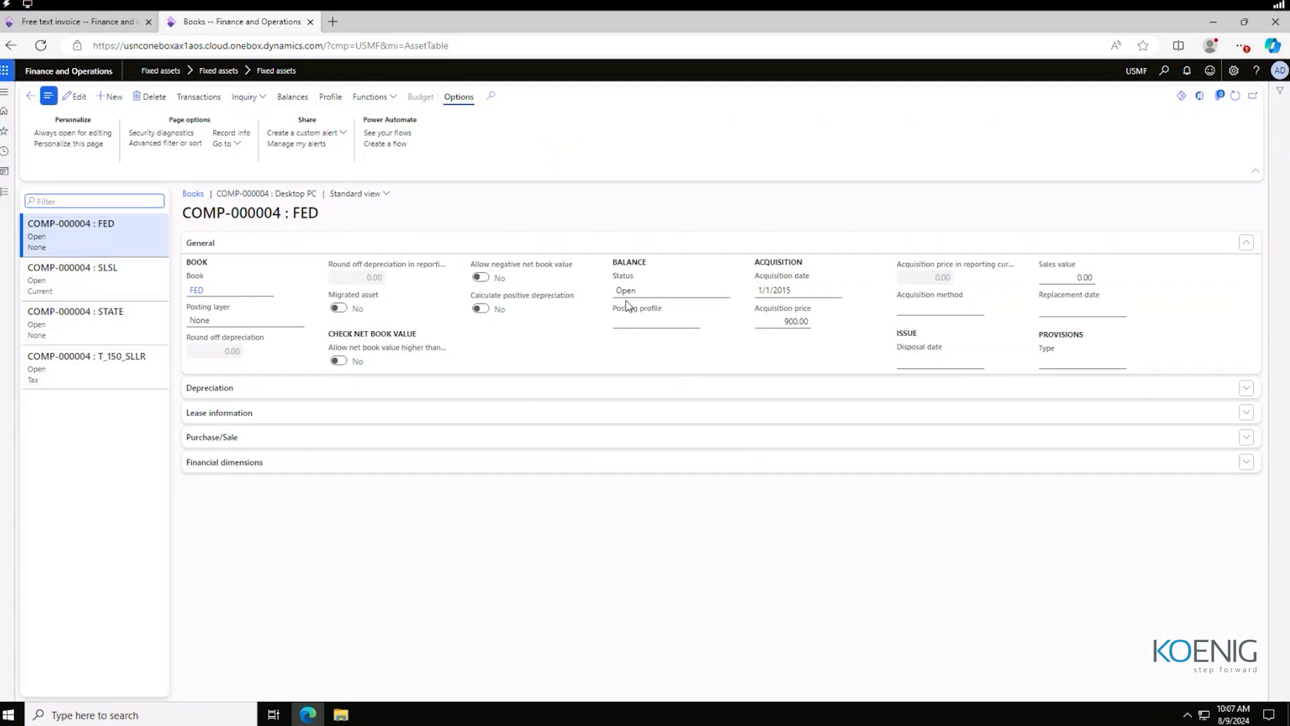
- Return to the free text invoice for the Desktop PC sale and try to post it
left_click(77, 23)
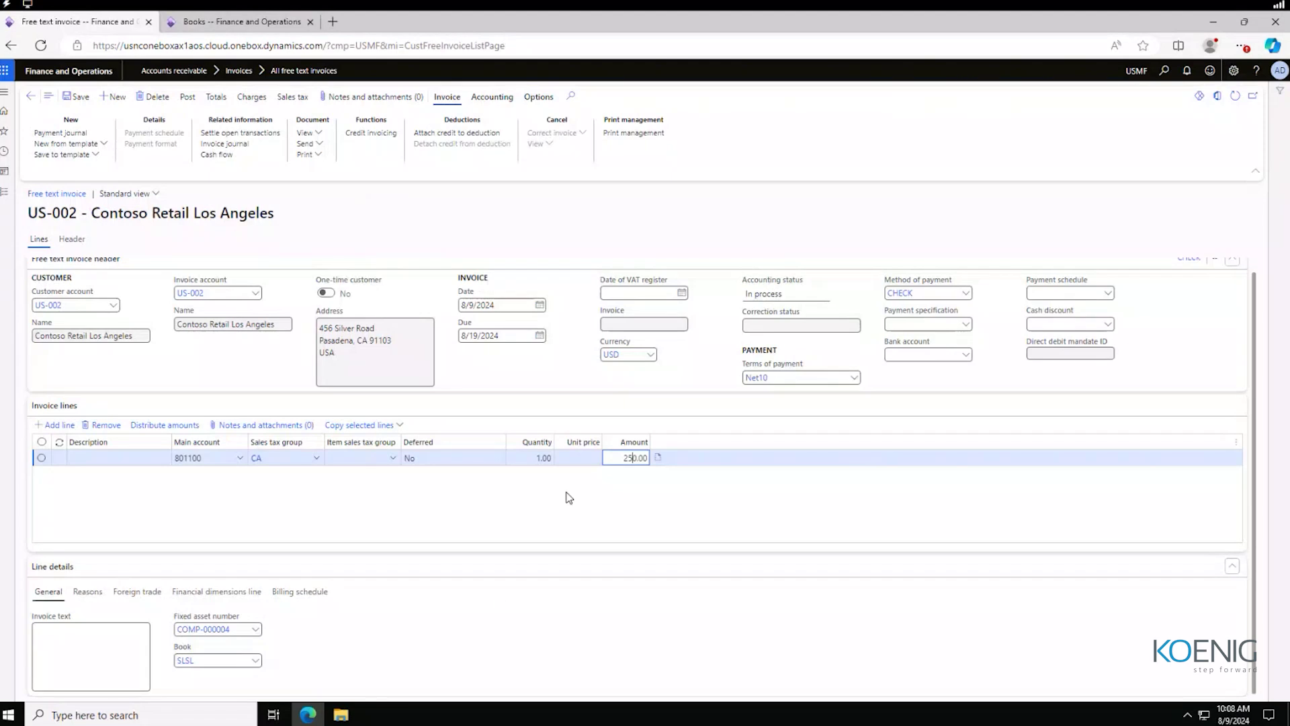
left_click(630, 458)
left_click(187, 97)
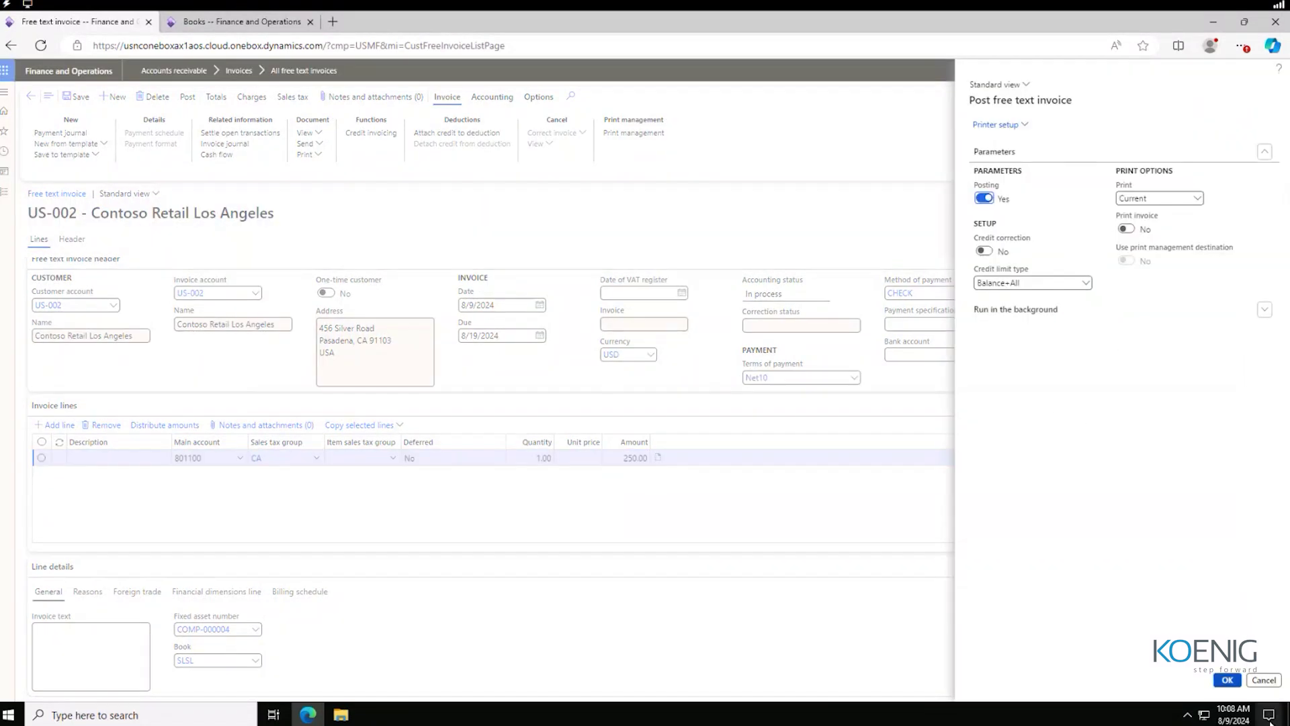
left_click(1227, 680)
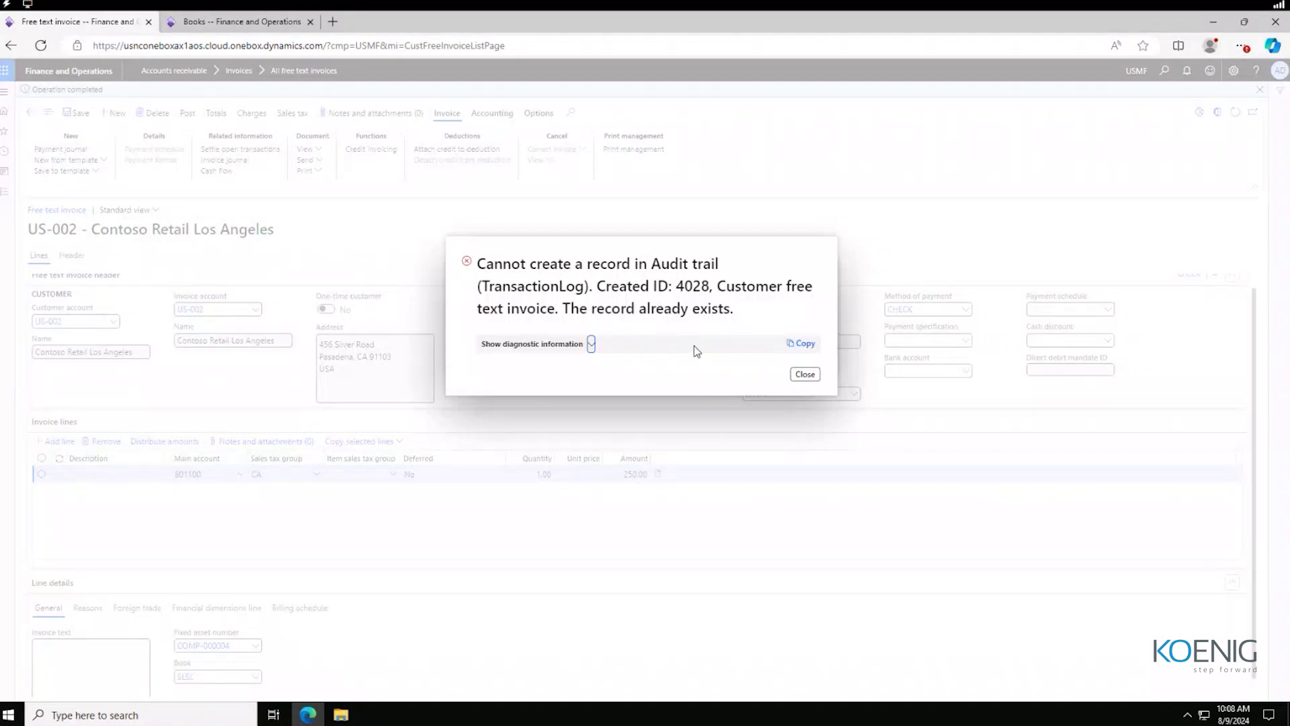
left_click(806, 374)
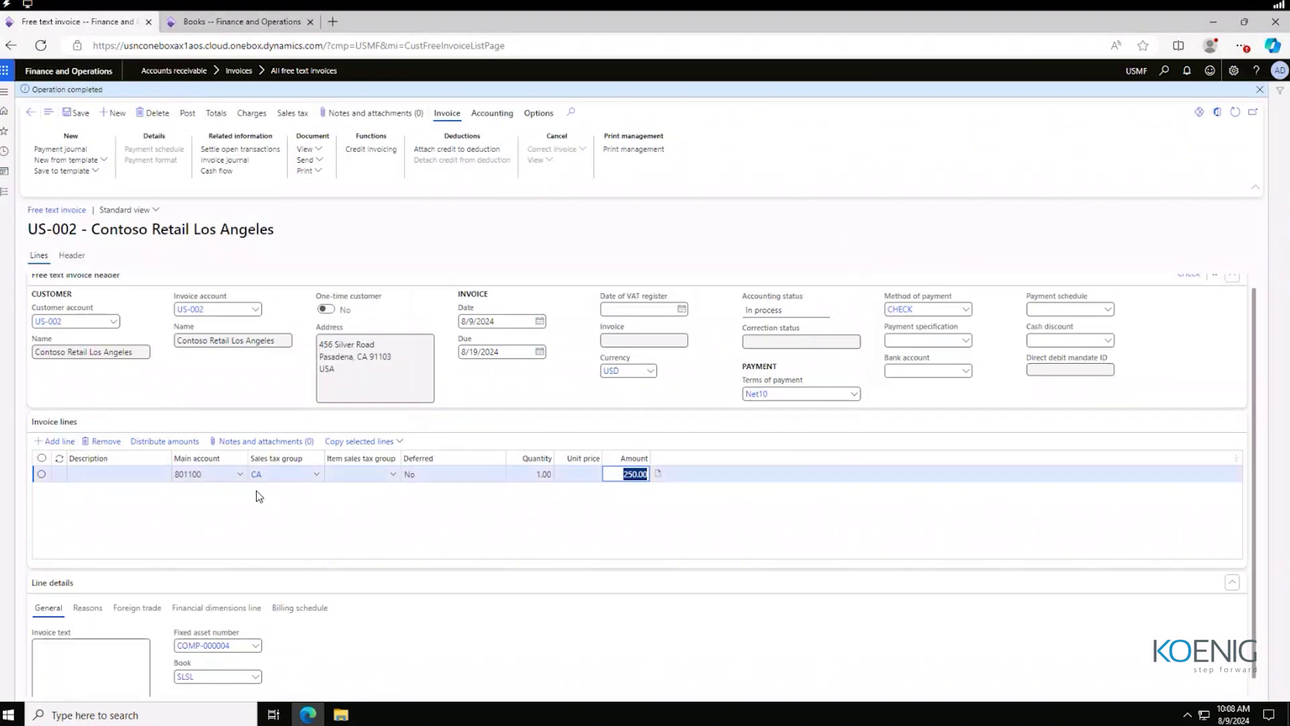
left_click(239, 646)
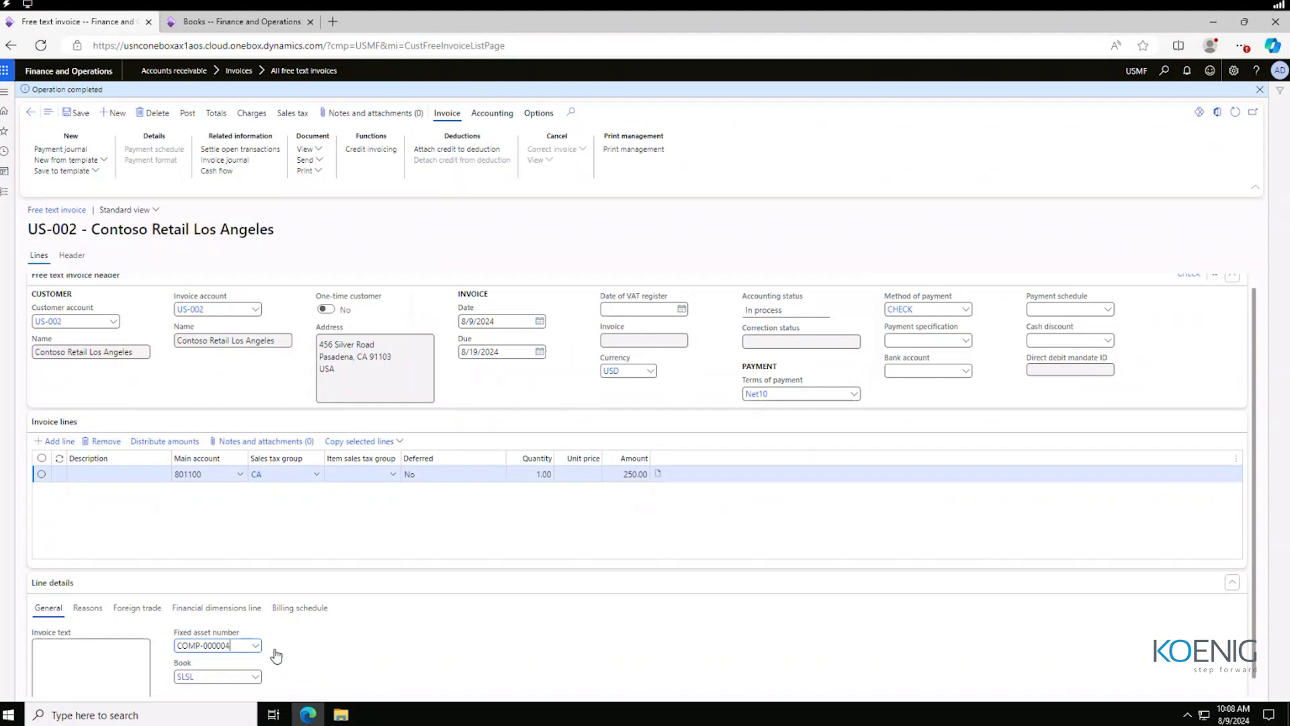
left_click(255, 645)
scroll(263, 604, "up", 3)
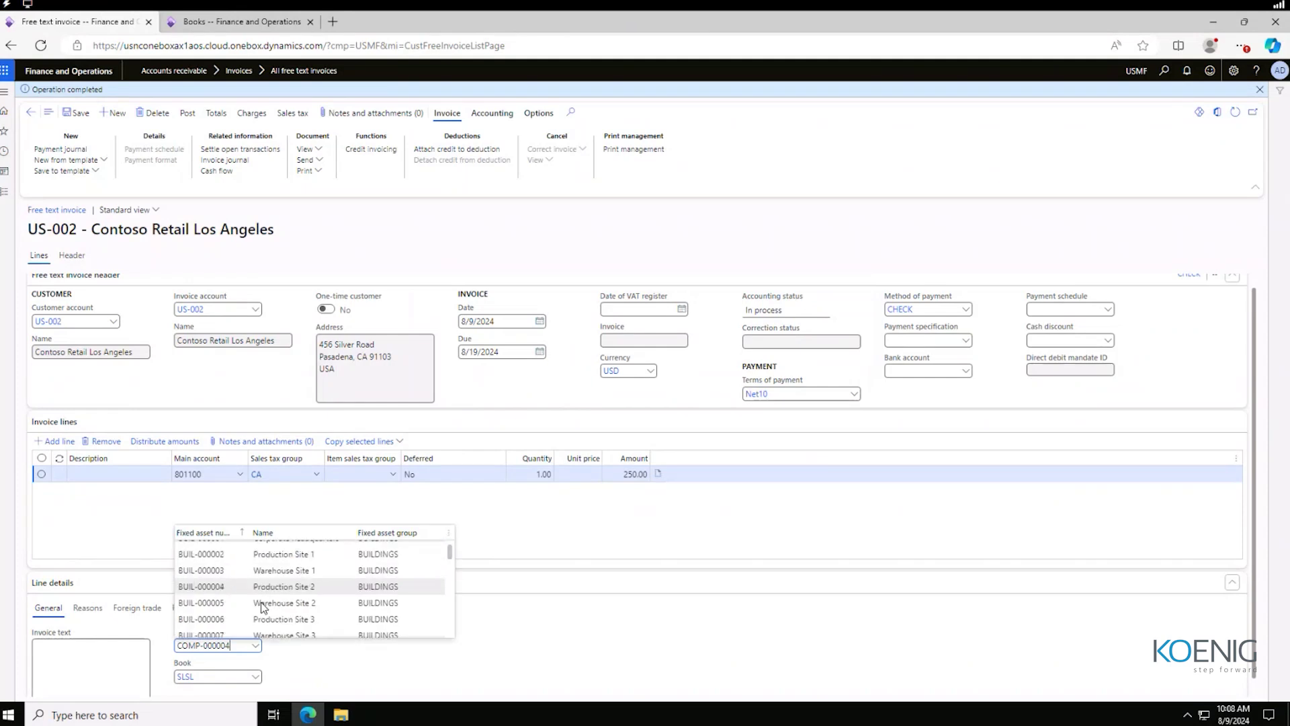
scroll(262, 605, "down", 3)
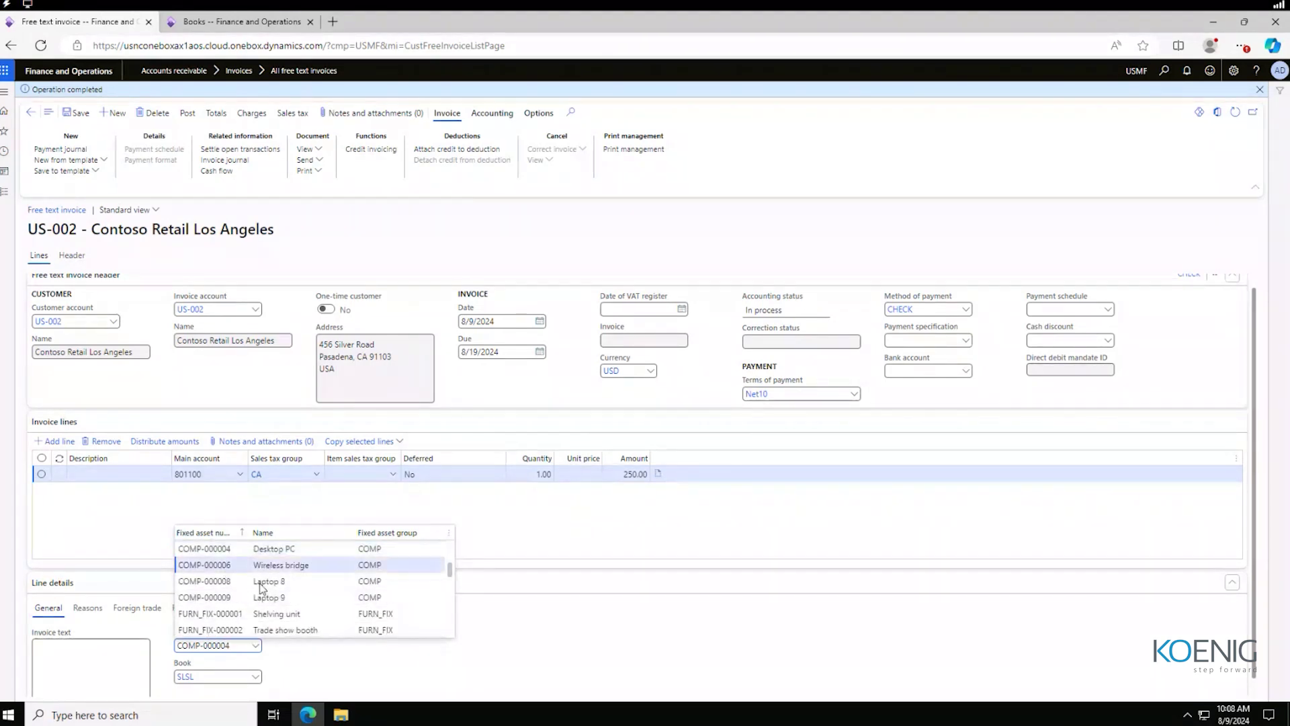
key("Escape")
left_click(283, 582)
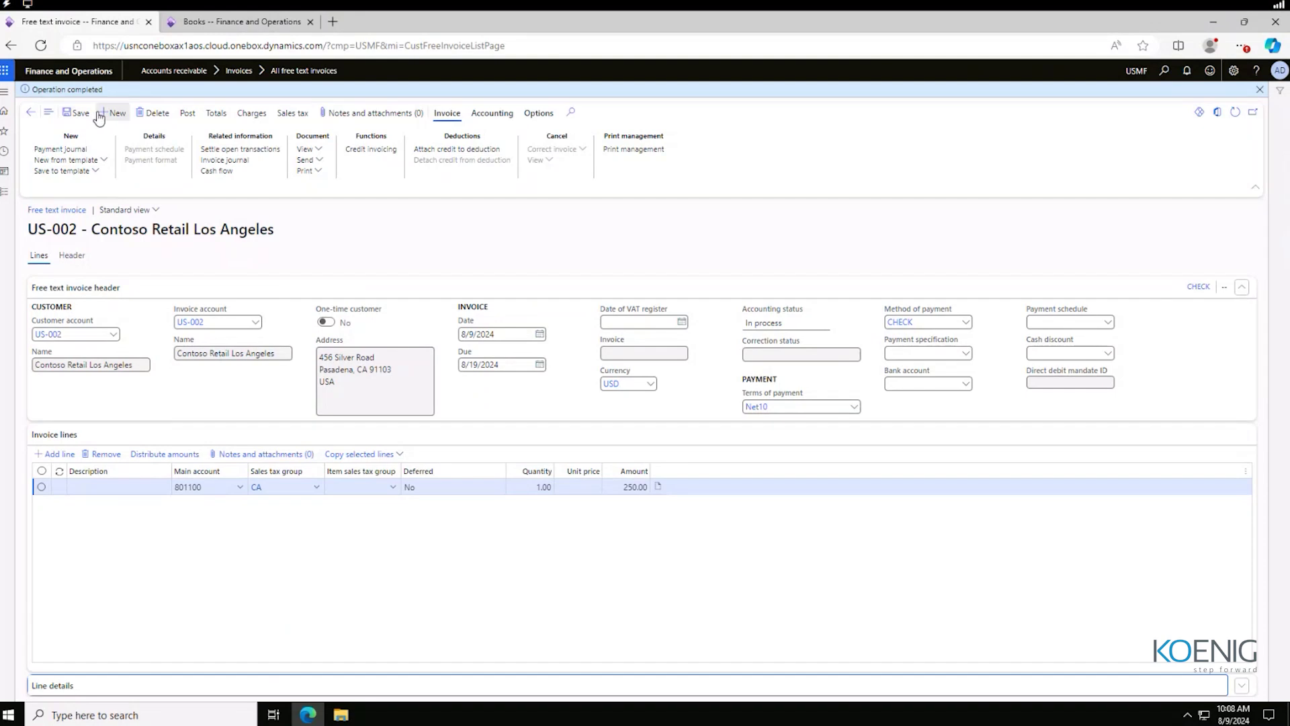
- Check the line details of the Contoso Retail Los Angeles free text invoice and post the invoice
left_click(188, 113)
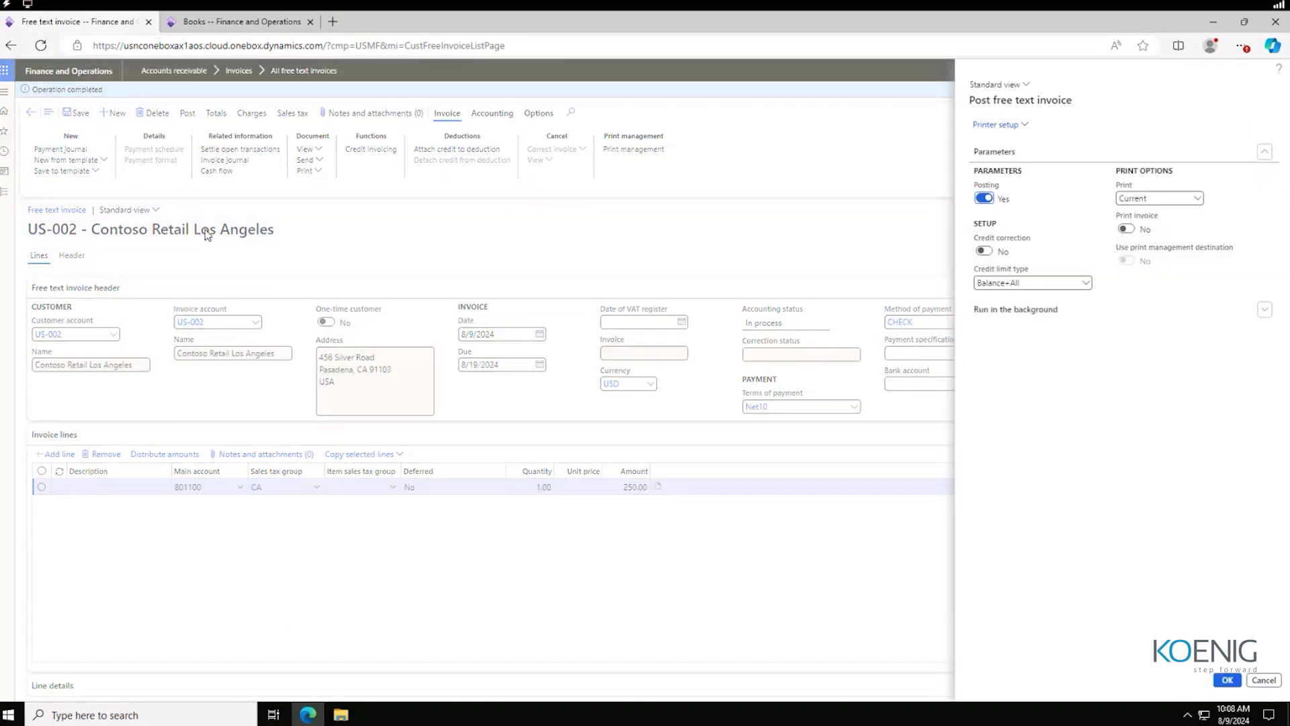
left_click(1266, 681)
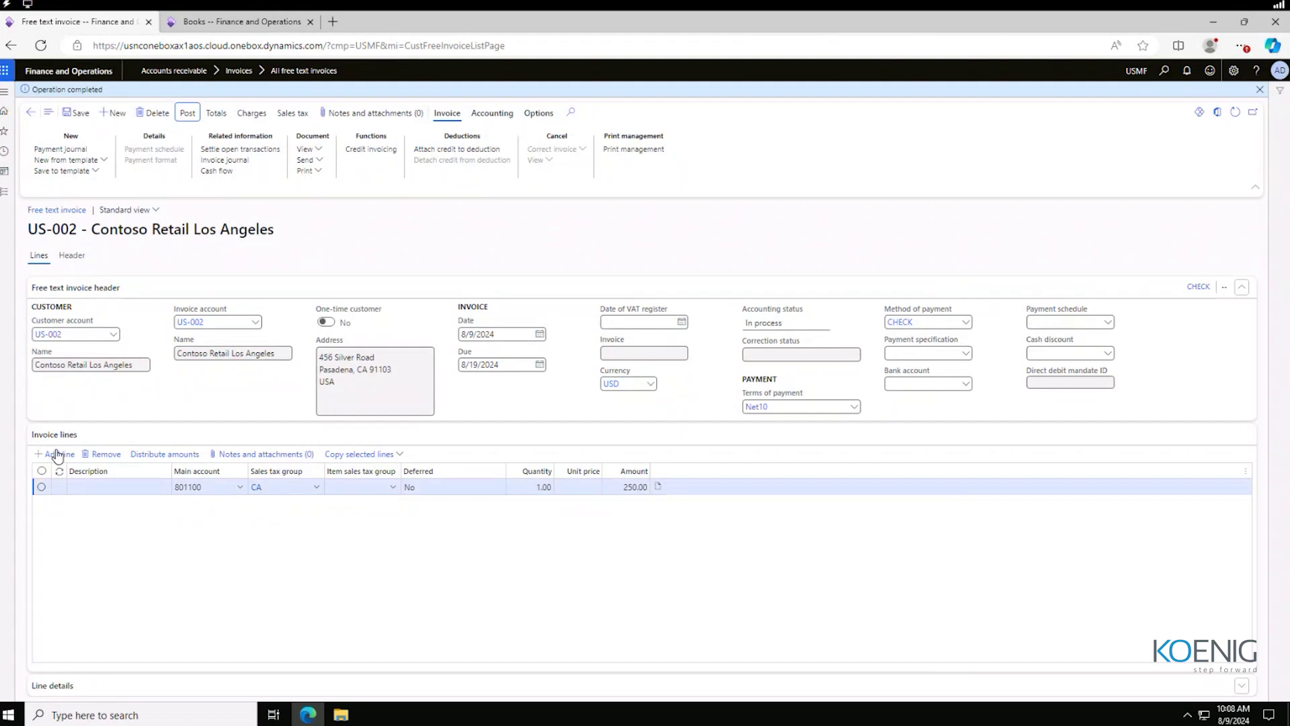
left_click(101, 687)
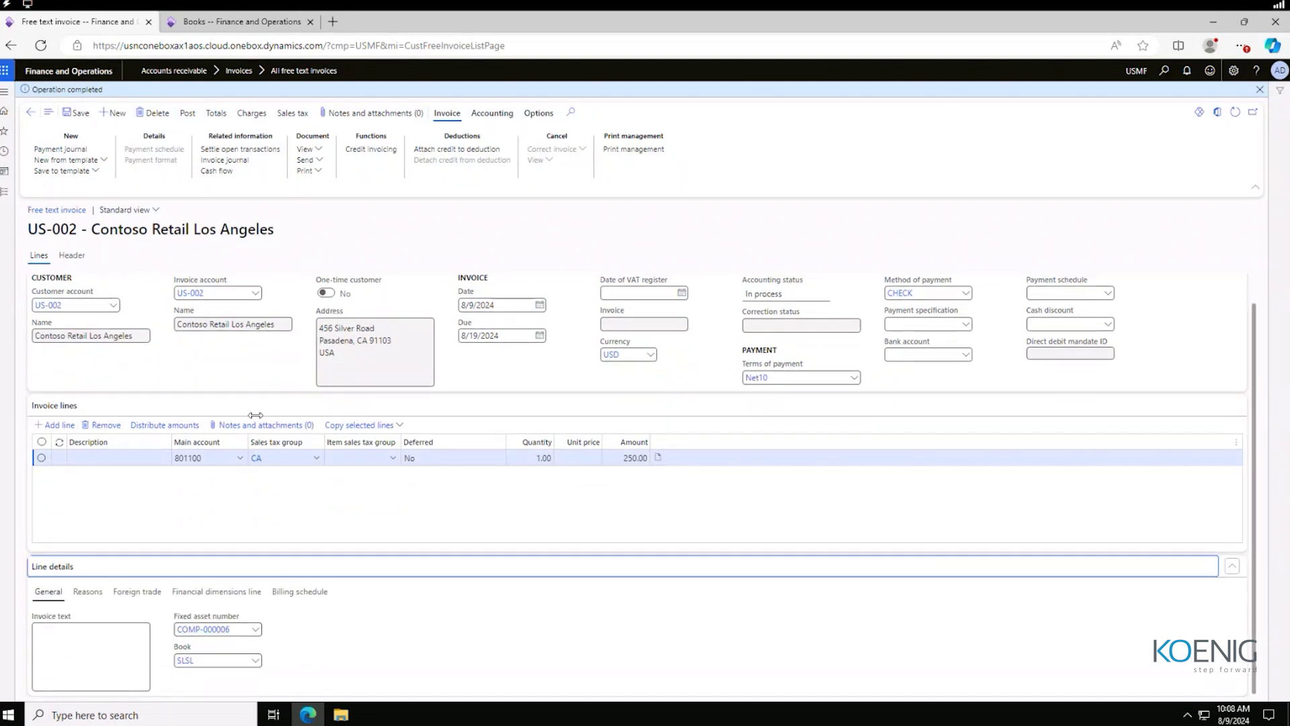
left_click(188, 113)
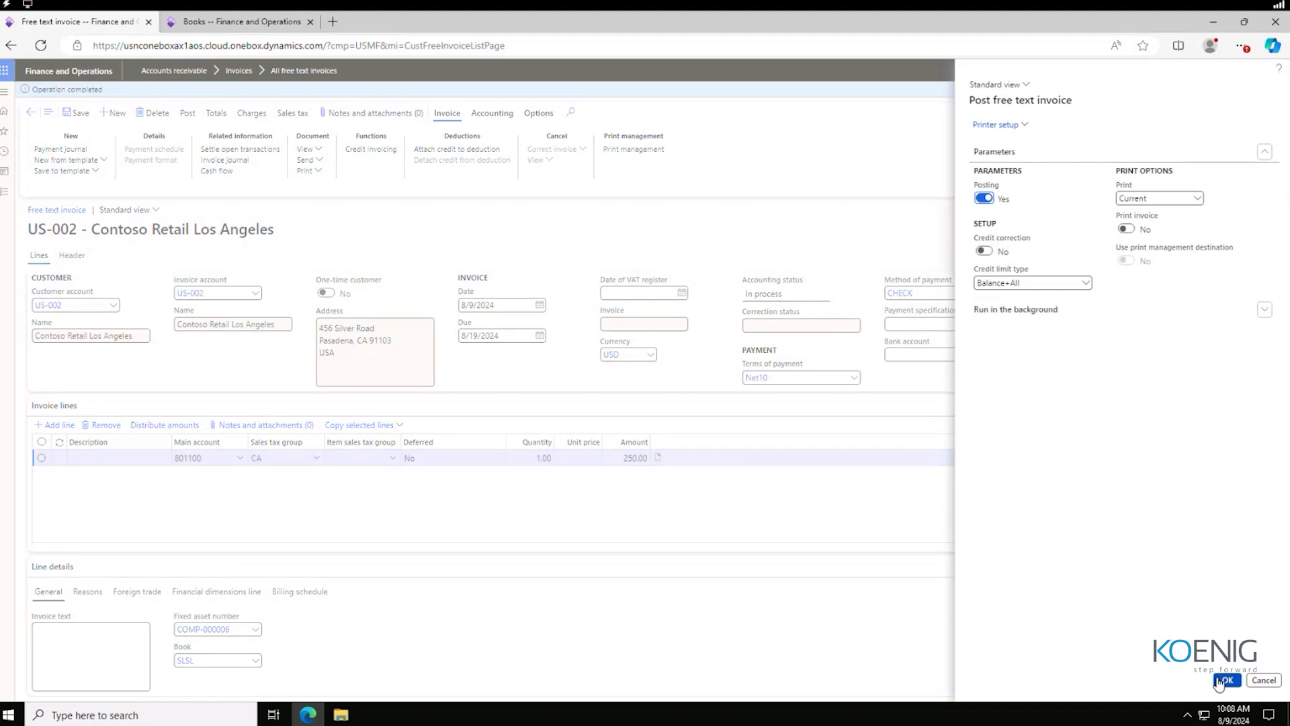
left_click(1229, 680)
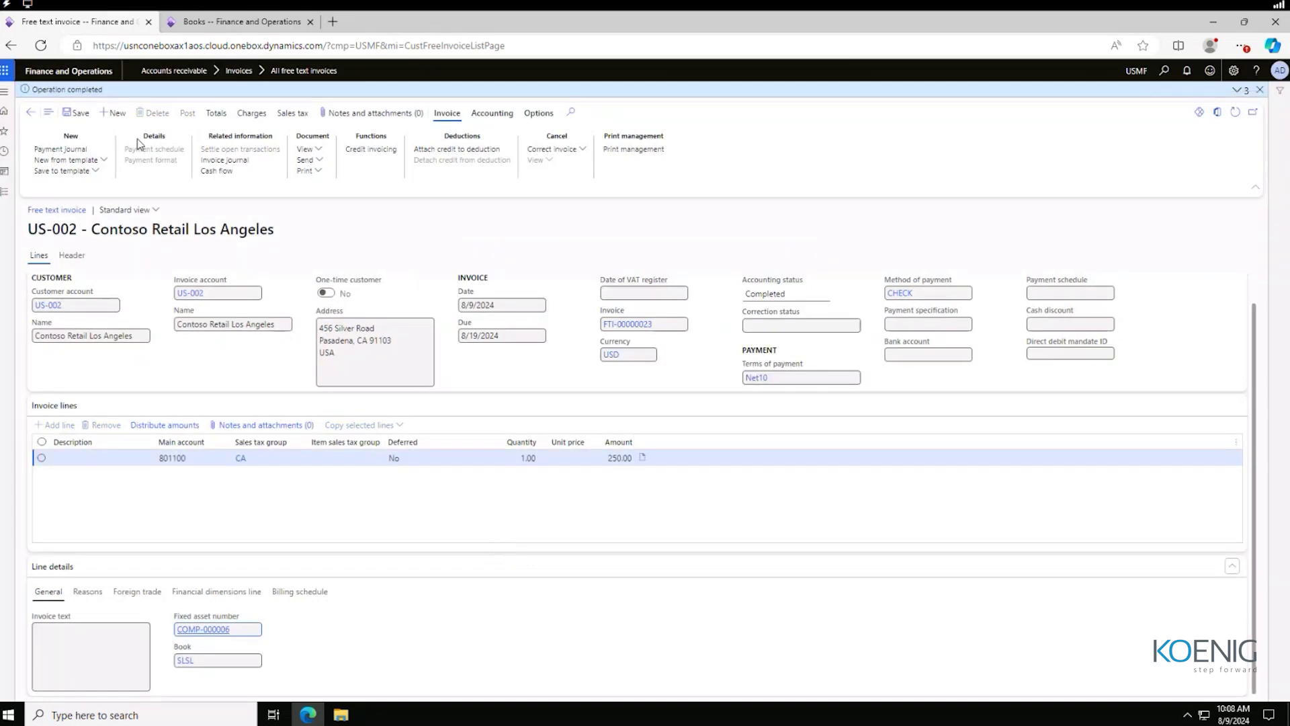
- Open the books of the Wireless bridge asset COMP-000006 from the fixed assets list and check its disposal status
left_click(235, 21)
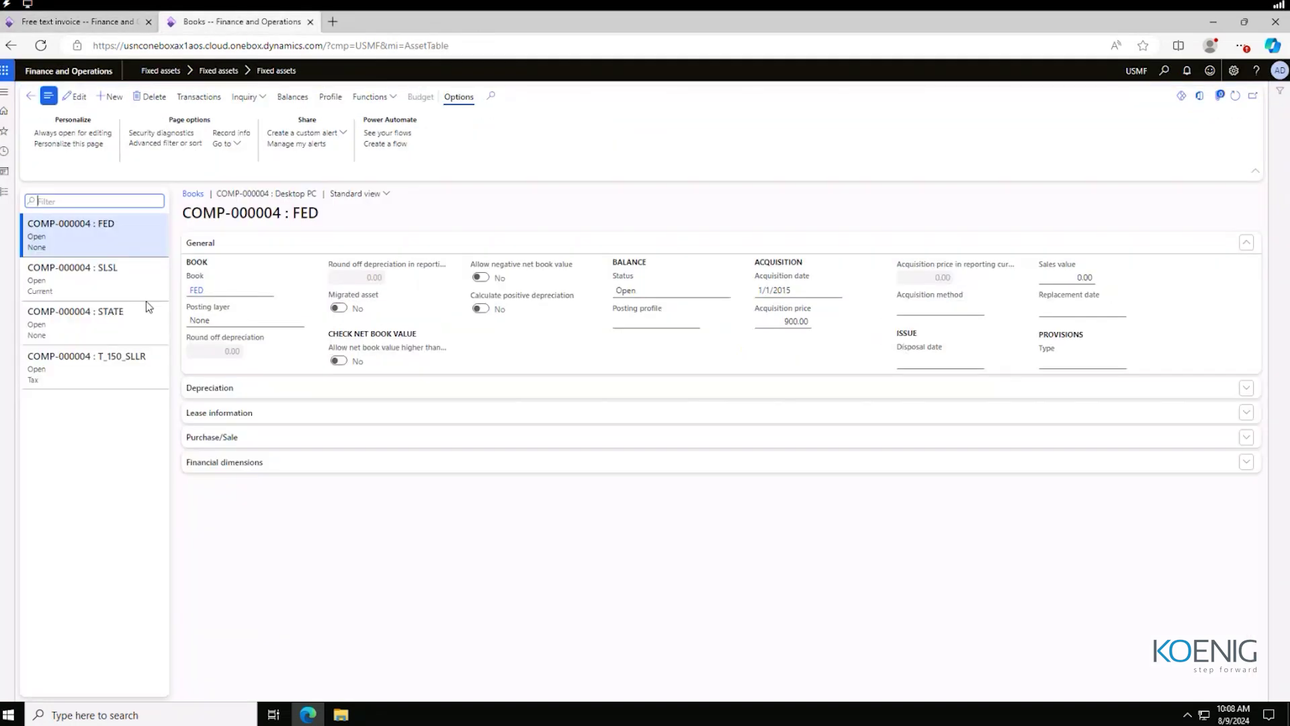
left_click(4, 192)
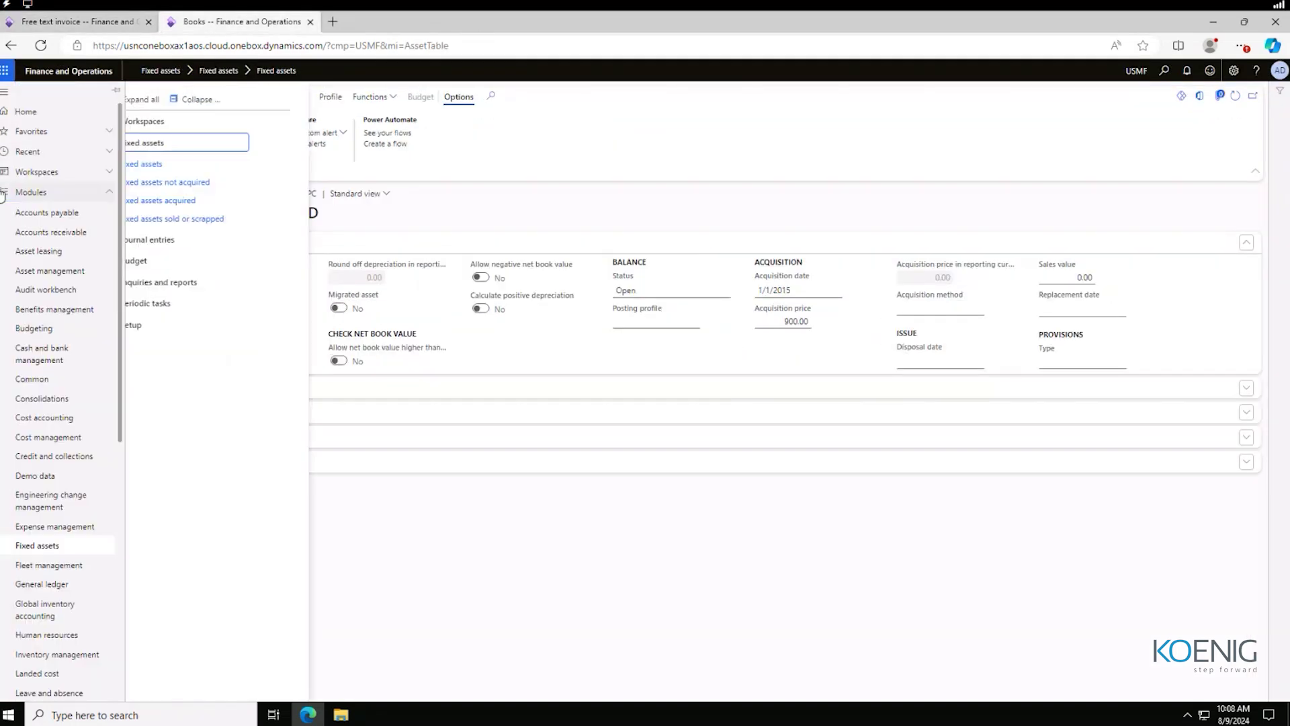
left_click(556, 172)
left_click(29, 100)
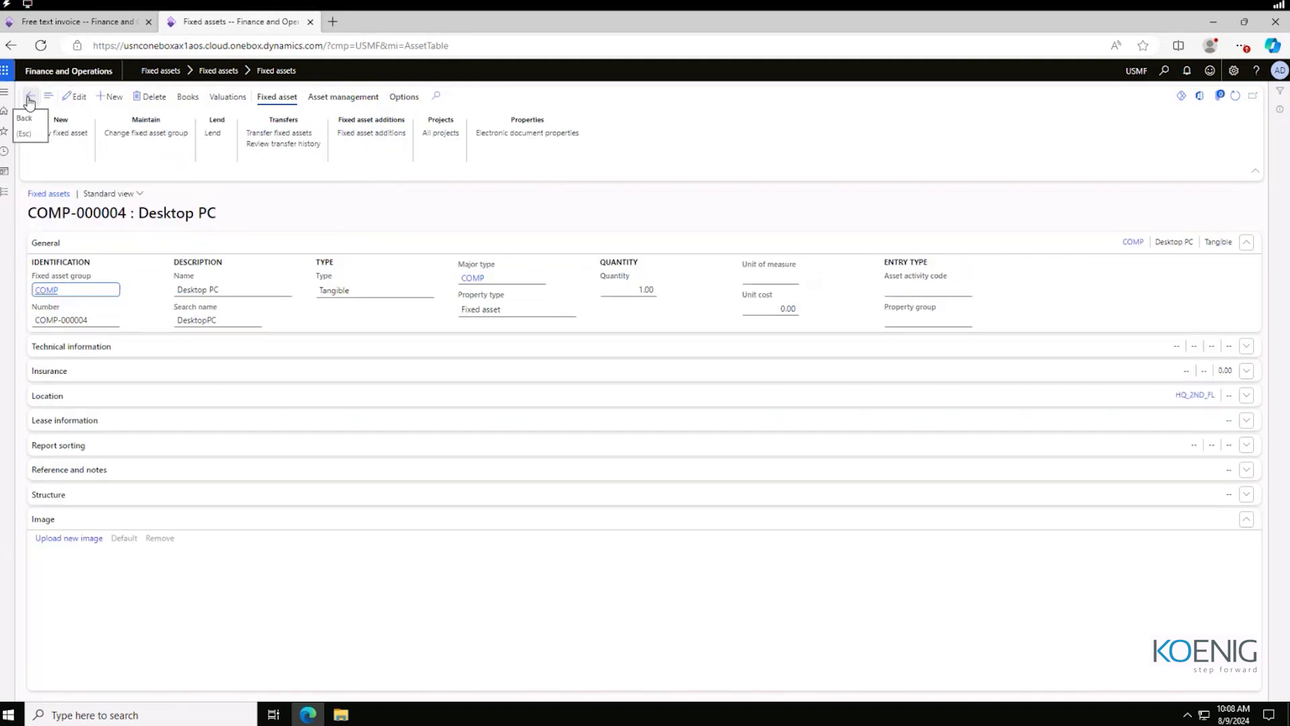
left_click(29, 99)
left_click(85, 446)
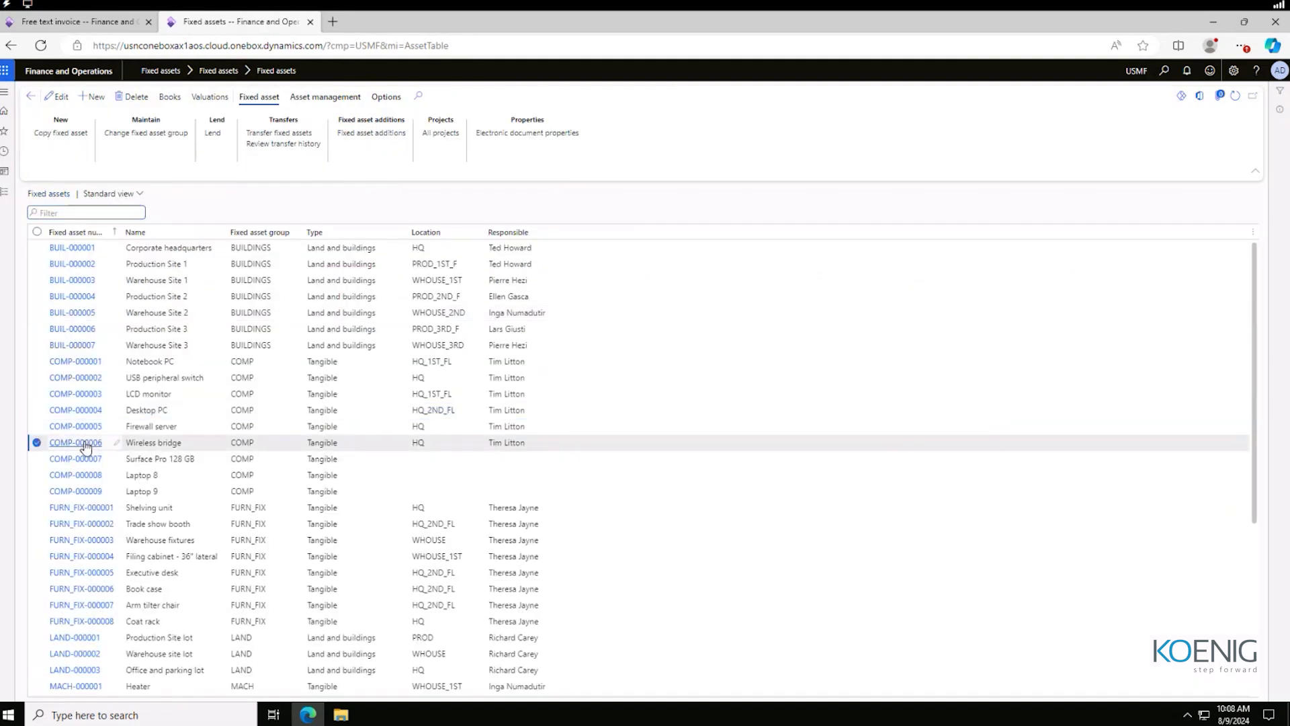
left_click(85, 446)
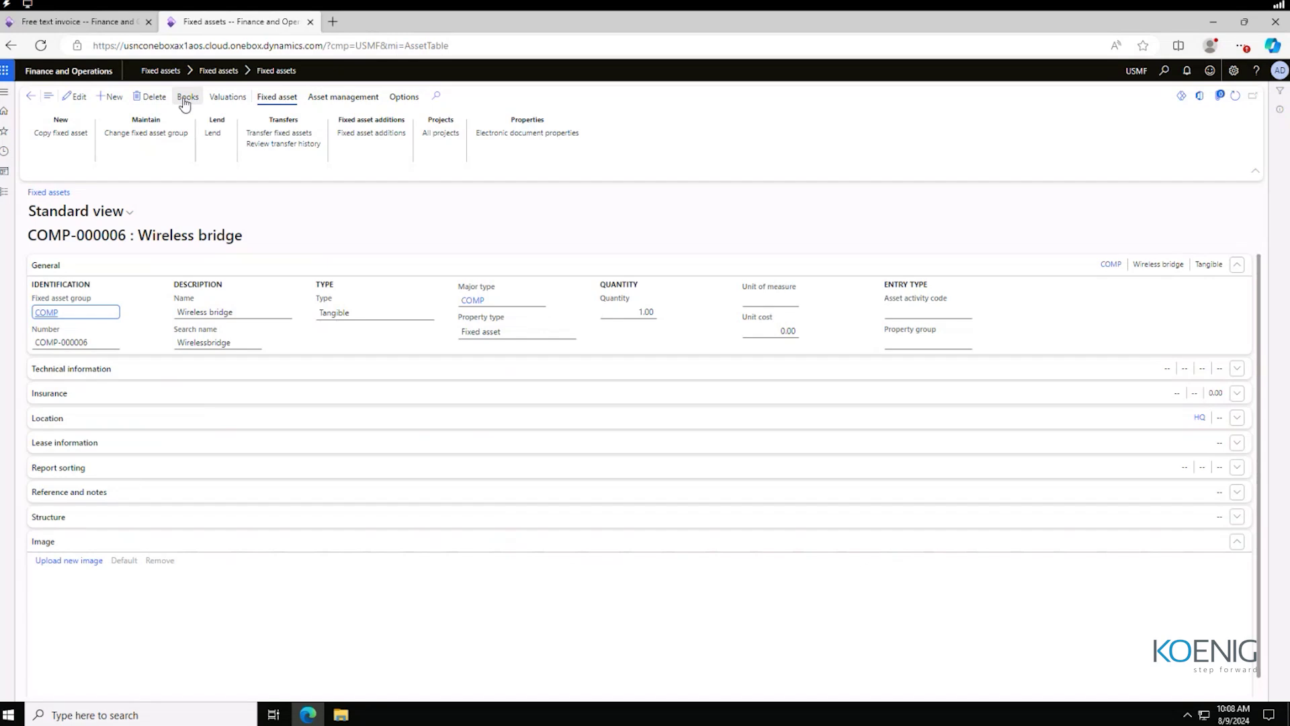
left_click(186, 98)
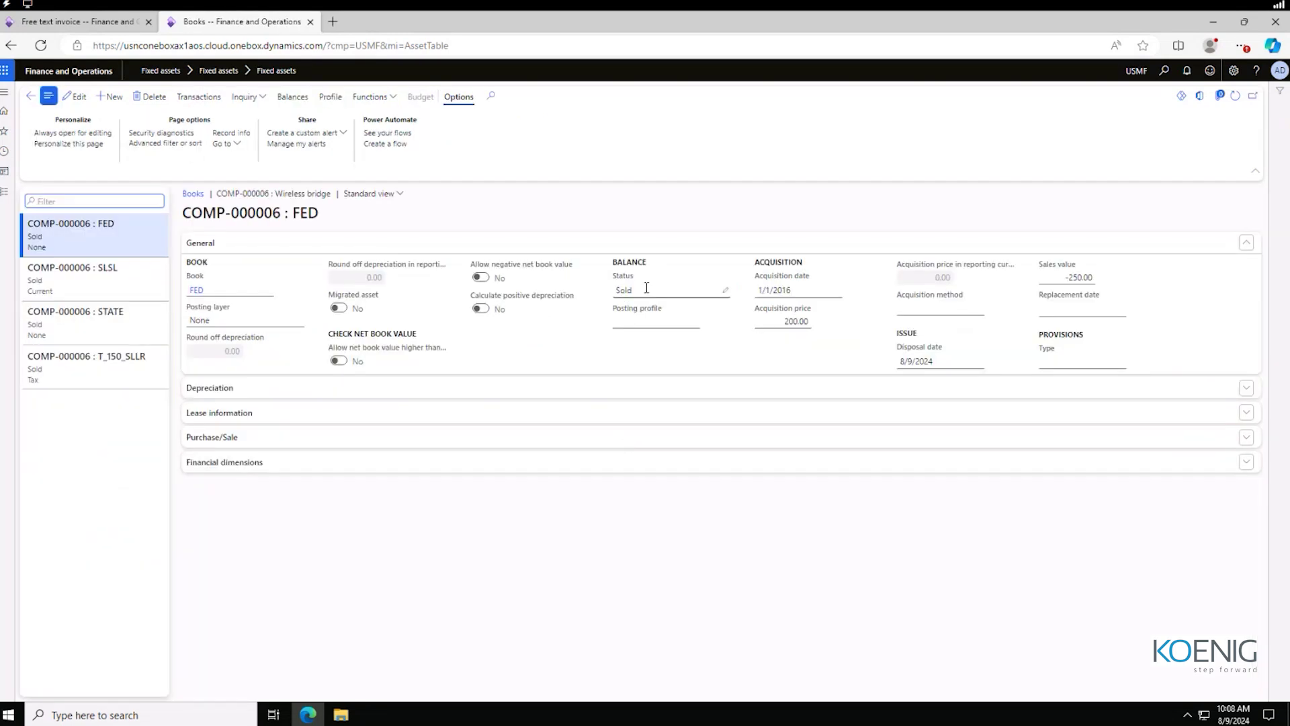
left_click(646, 288)
left_click(556, 339)
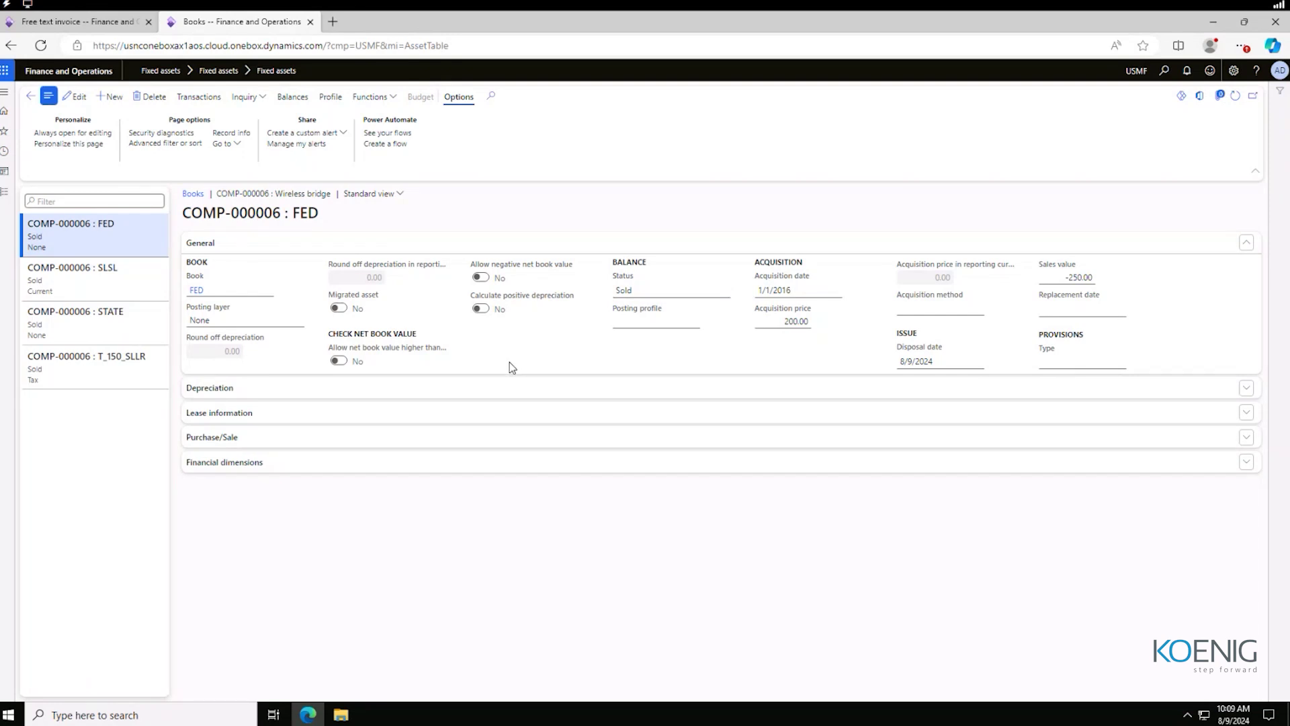
left_click(31, 96)
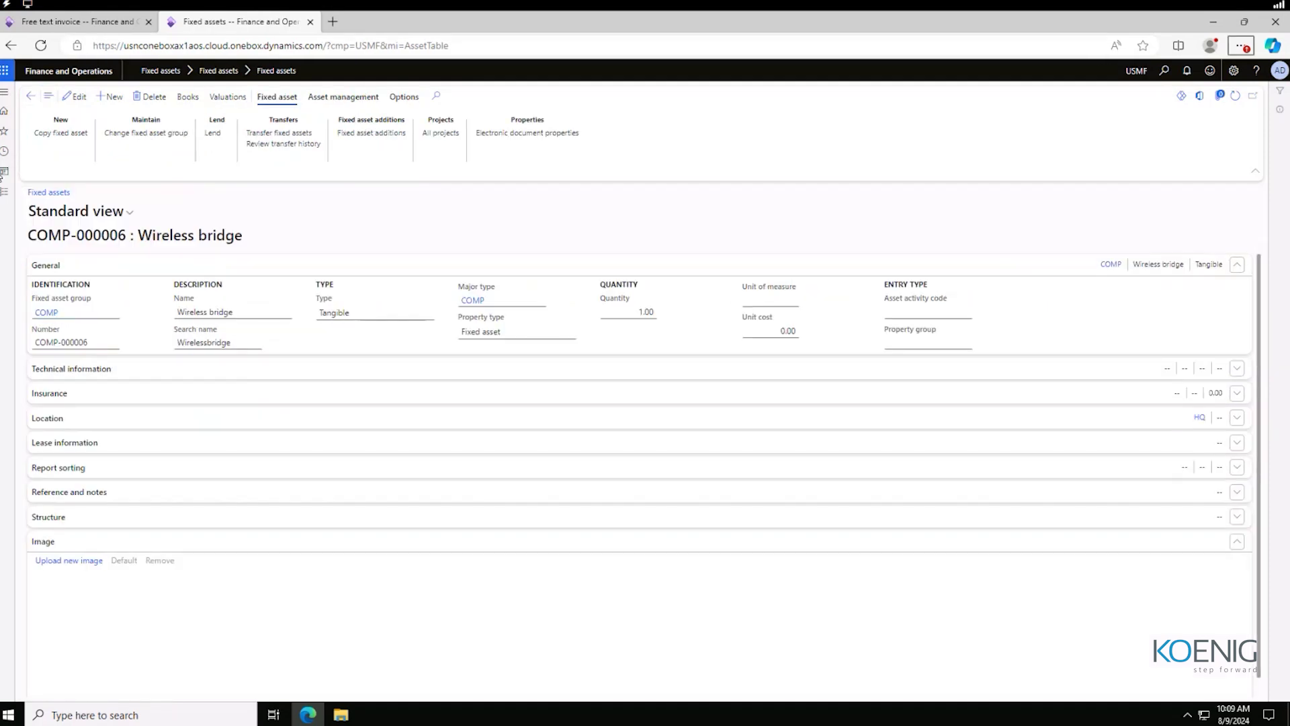
- Switch to the notes to review the Sell and Scrap lines, and show the slide on selling with a free text invoice
left_click(1213, 22)
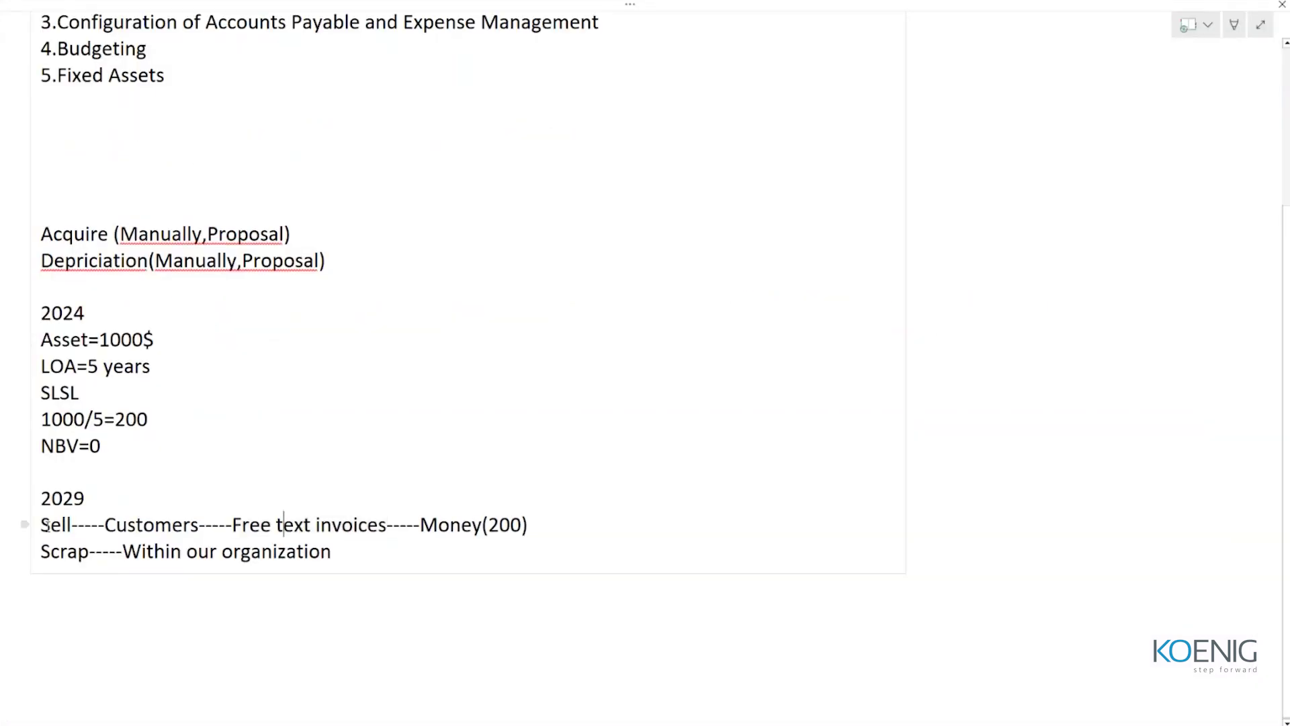
left_click_drag(42, 525, 107, 534)
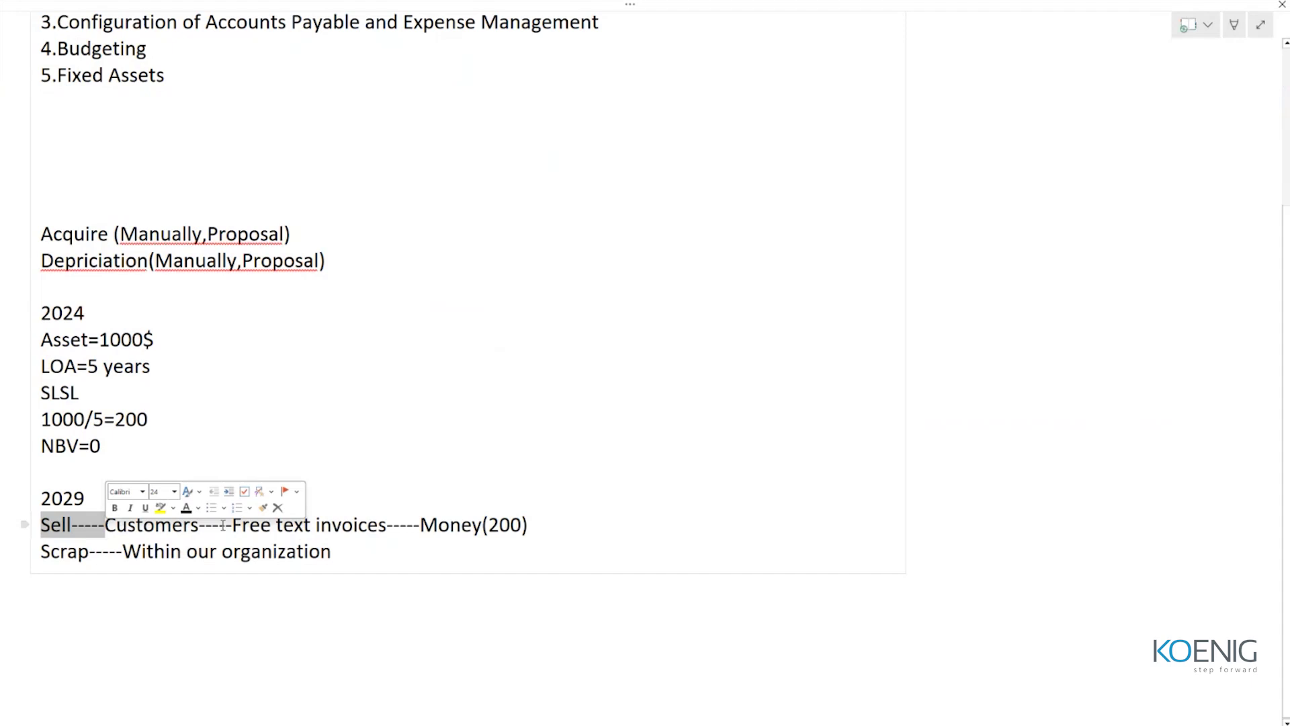
left_click(189, 533)
left_click_drag(232, 526, 524, 526)
left_click(400, 538)
left_click(540, 523)
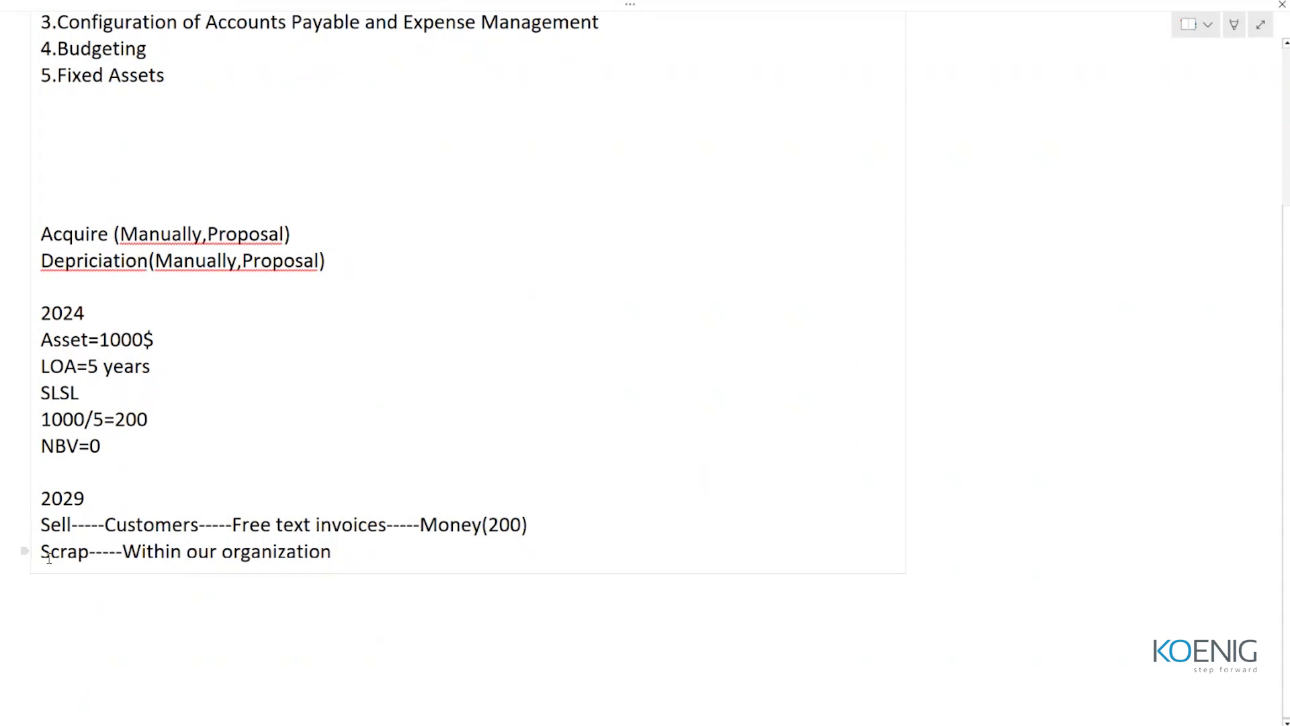
left_click_drag(49, 558, 236, 555)
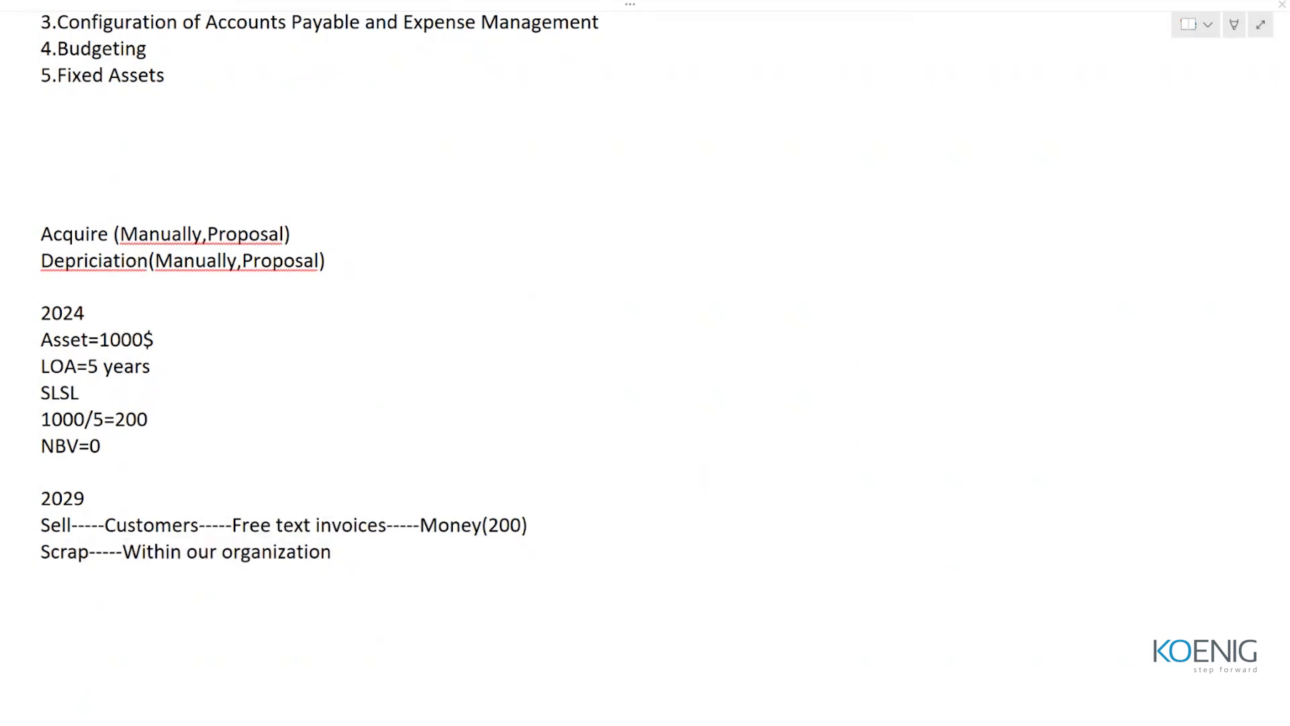
key("alt+Tab")
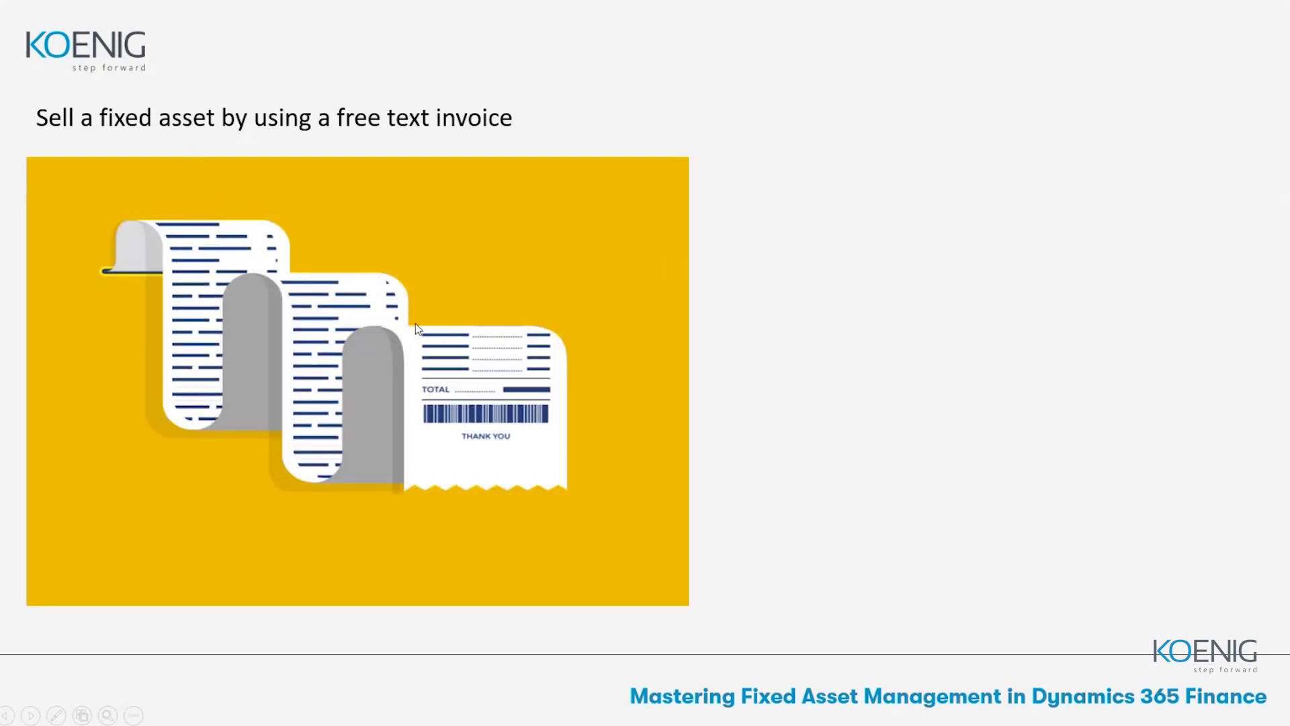
key("Right")
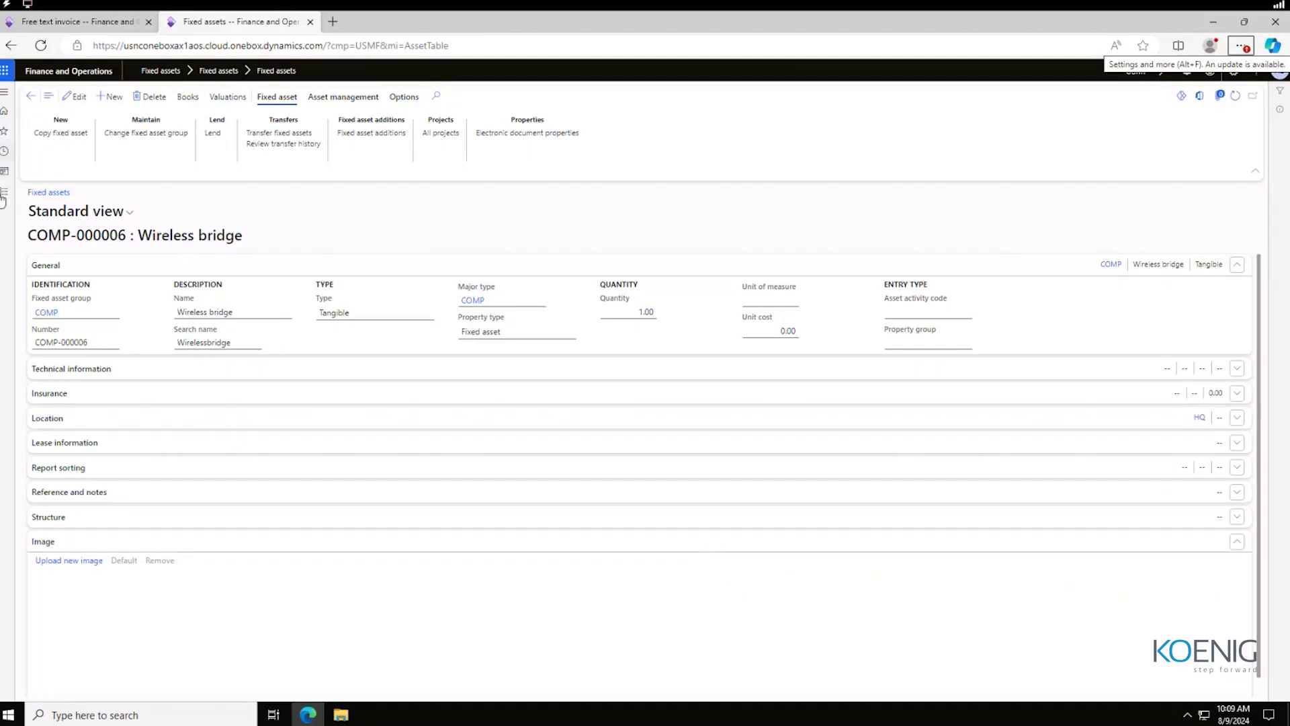
- Create a new fixed assets journal with the journal name FACur
left_click(4, 201)
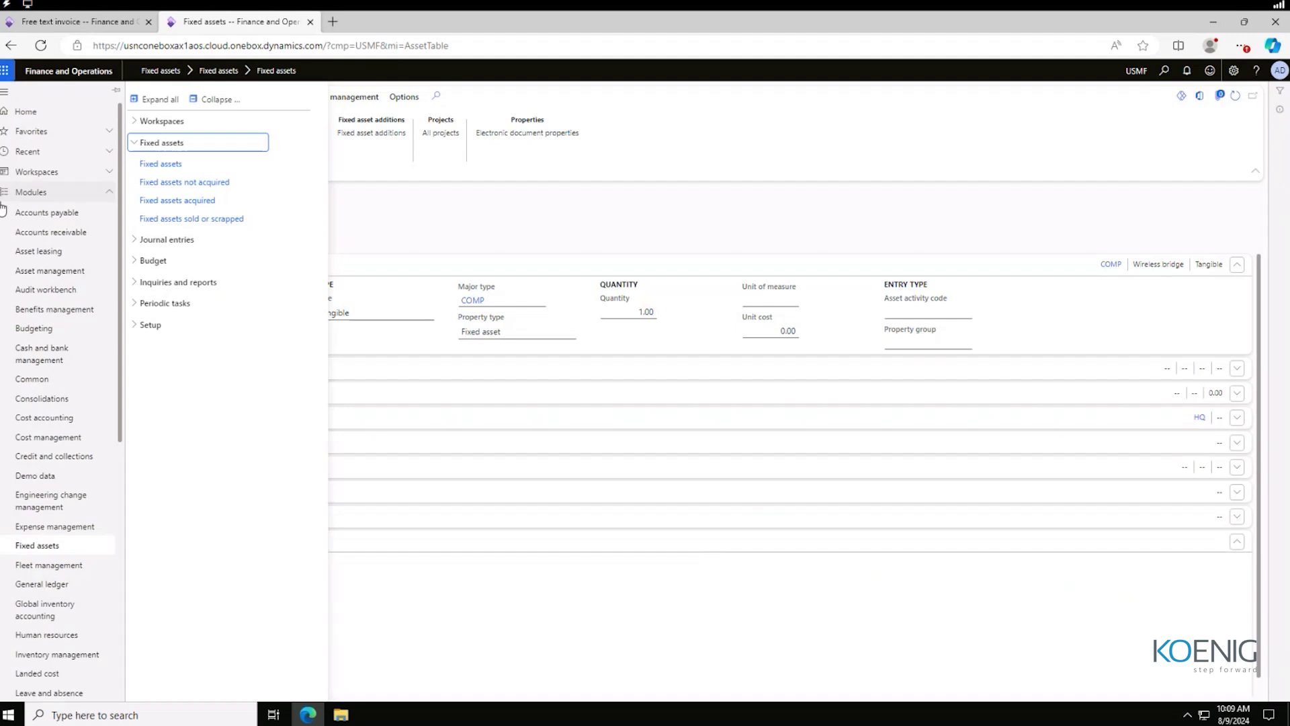
left_click(179, 241)
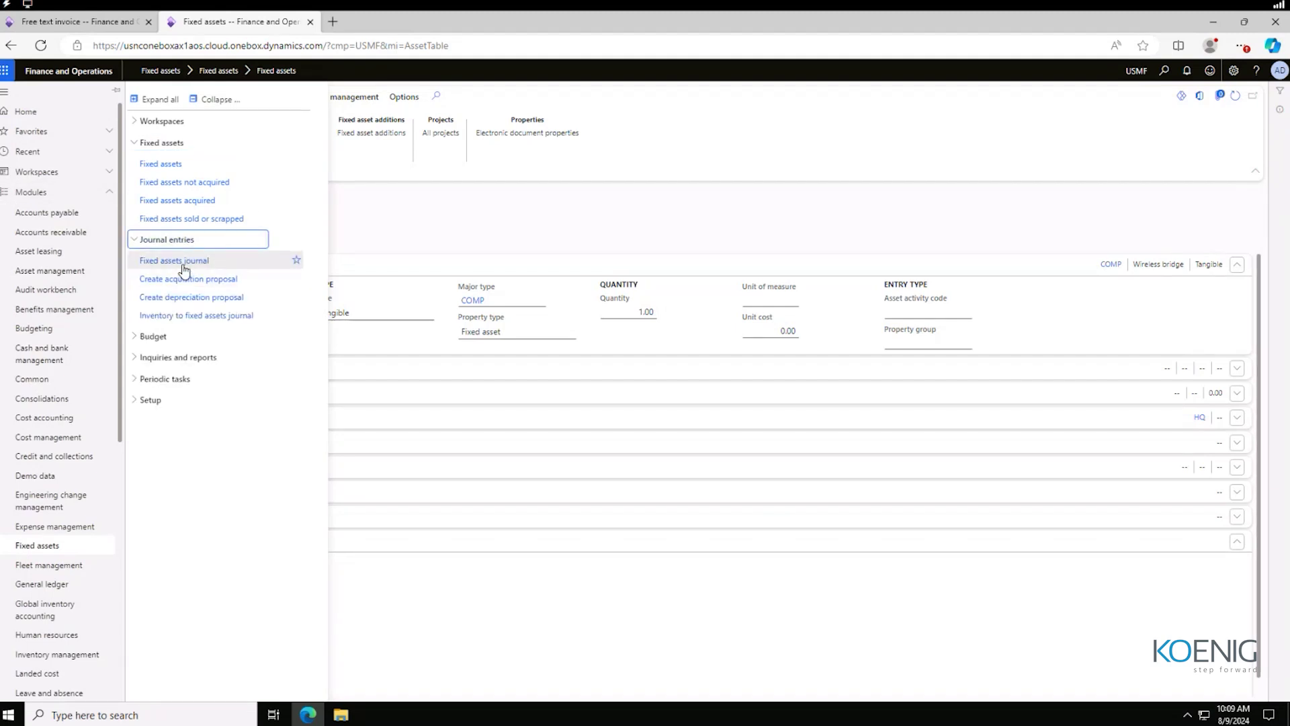
left_click(183, 266)
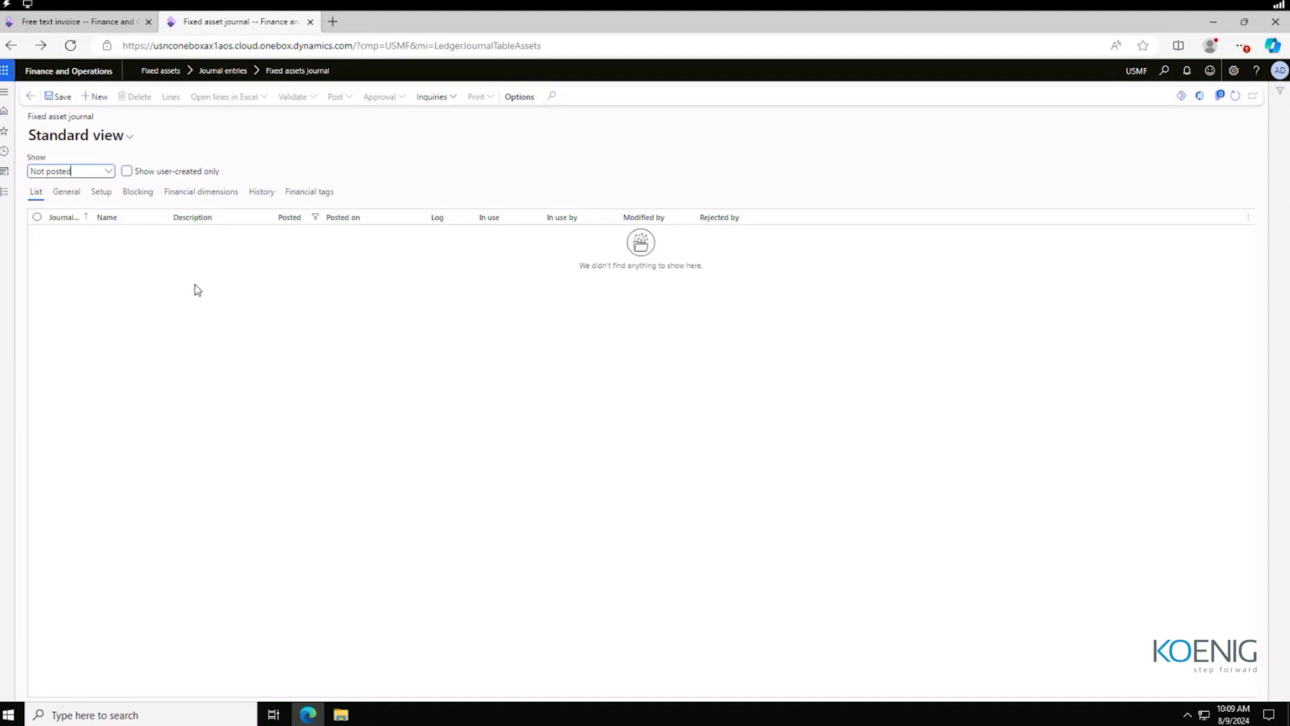
left_click(94, 96)
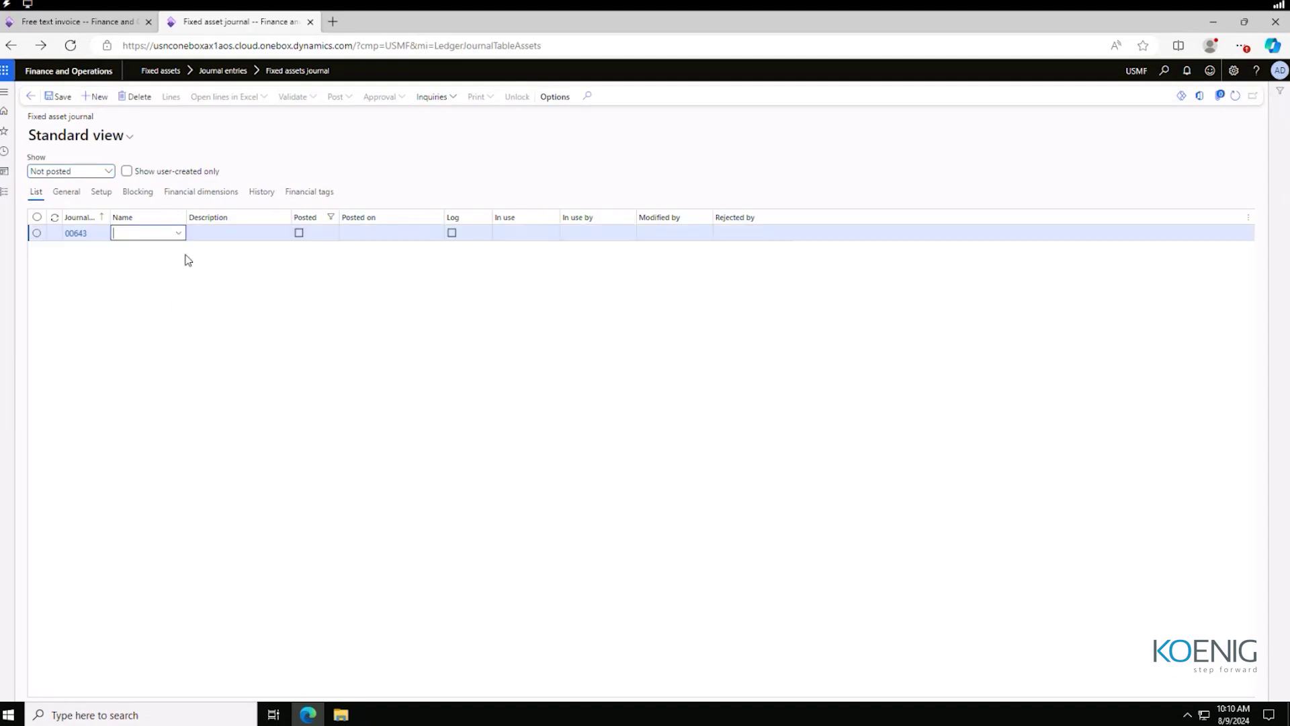
left_click(178, 233)
left_click(134, 262)
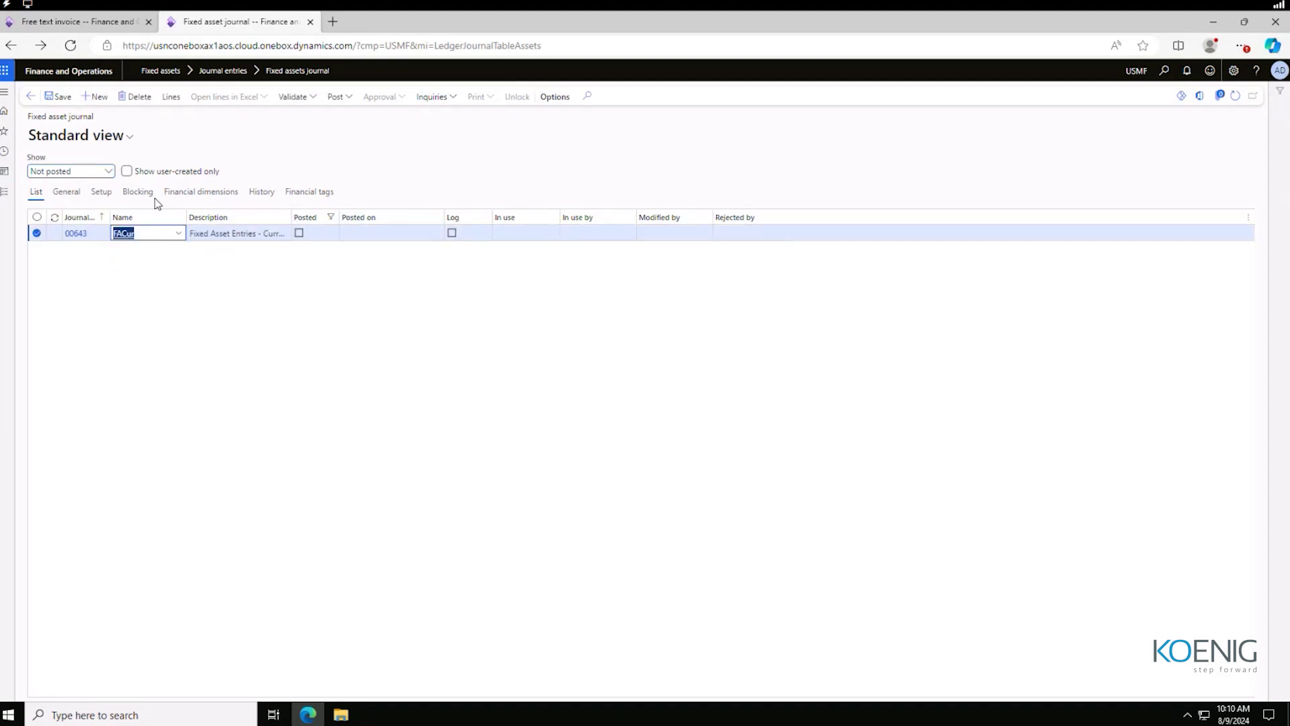
- Enter a Disposal - scrap journal line for the USB peripheral switch asset COMP-000002
left_click(169, 97)
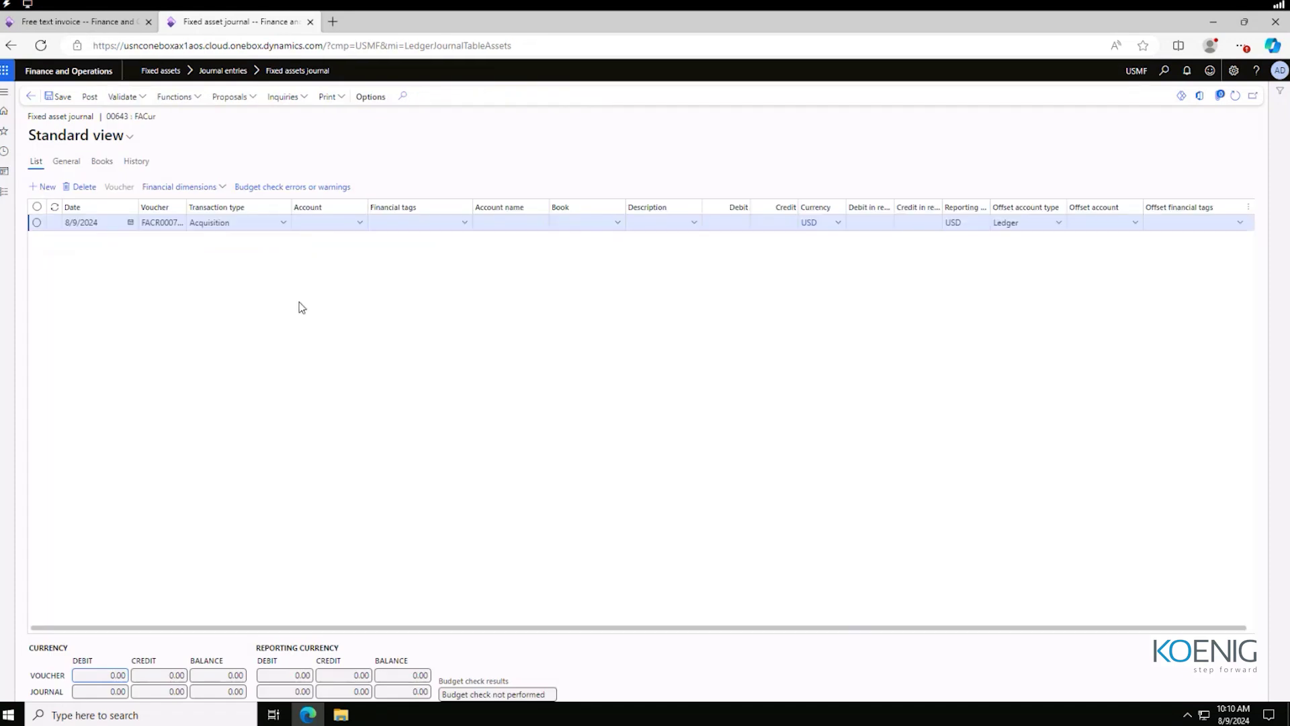
left_click(283, 227)
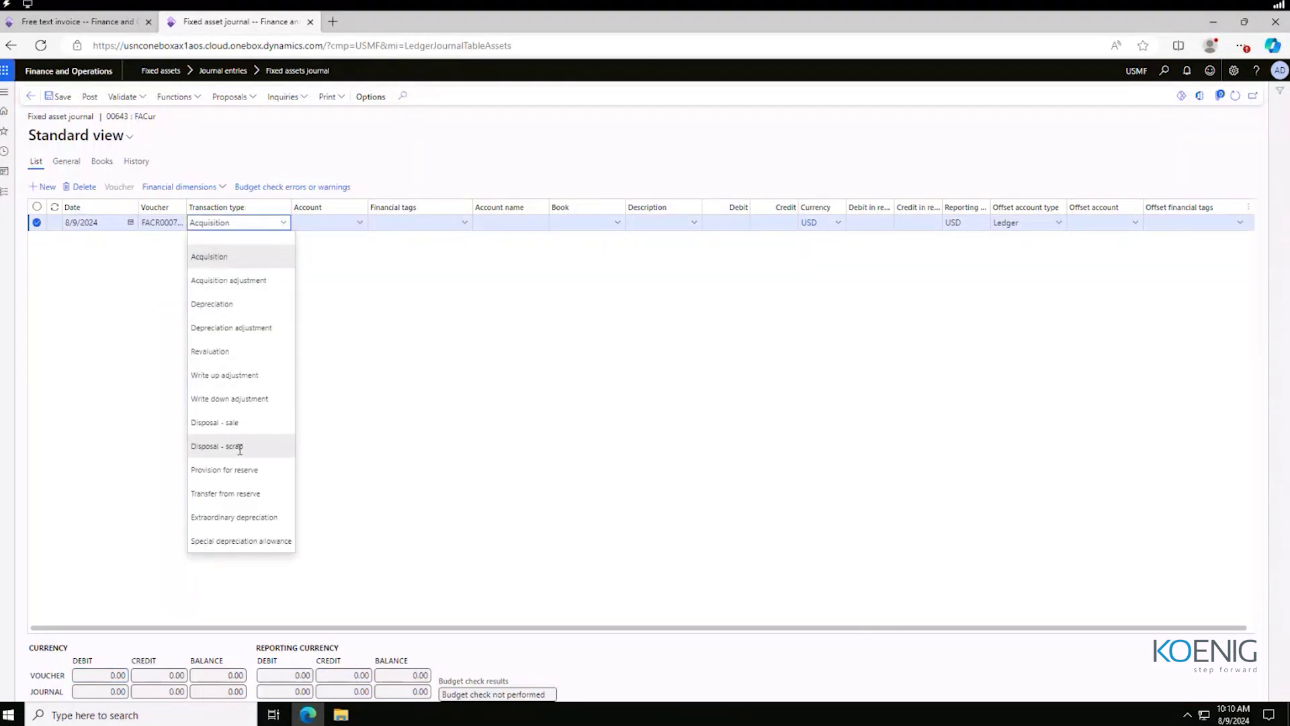
left_click(240, 446)
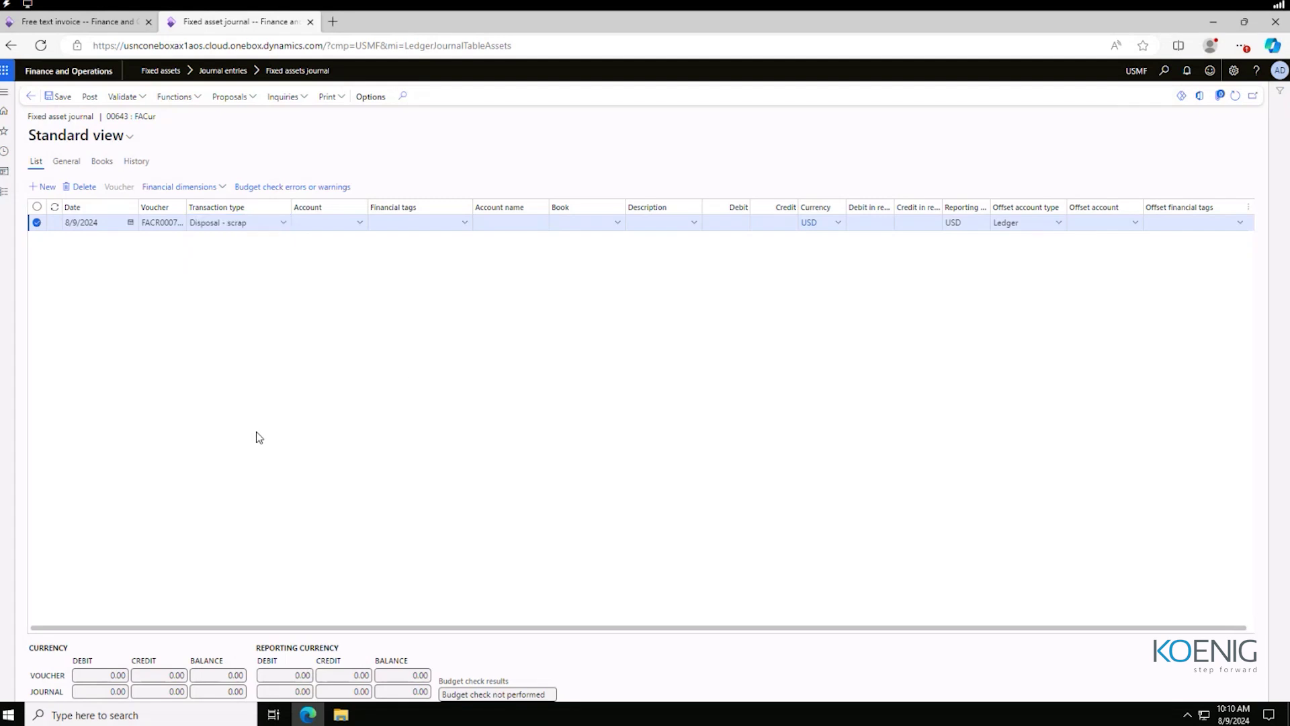
left_click(360, 223)
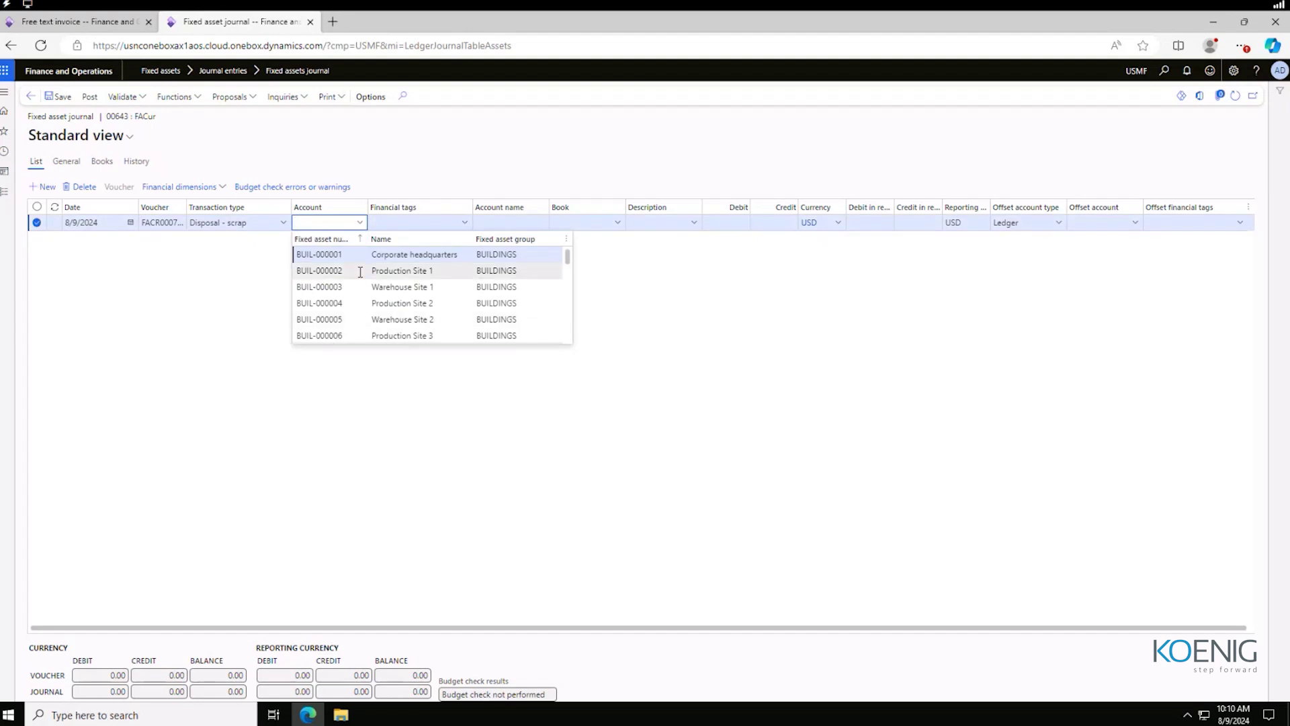
scroll(373, 271, "down", 5)
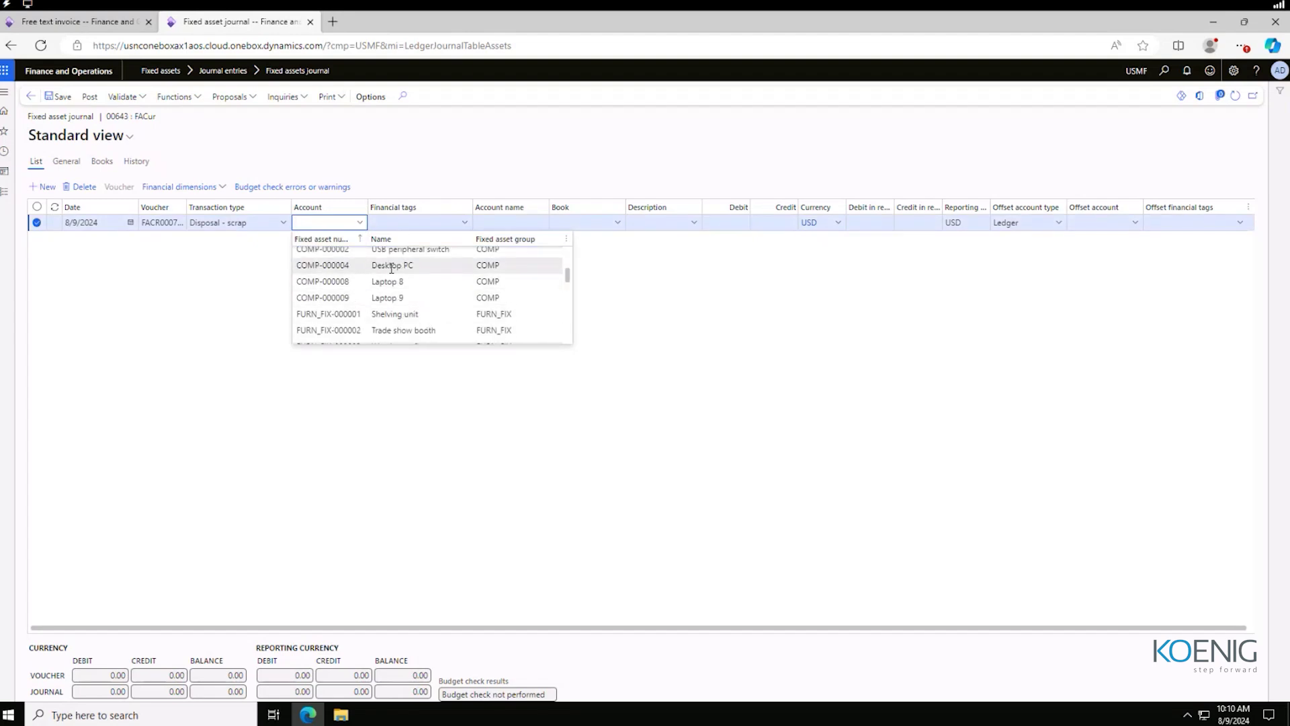
left_click_drag(567, 275, 567, 264)
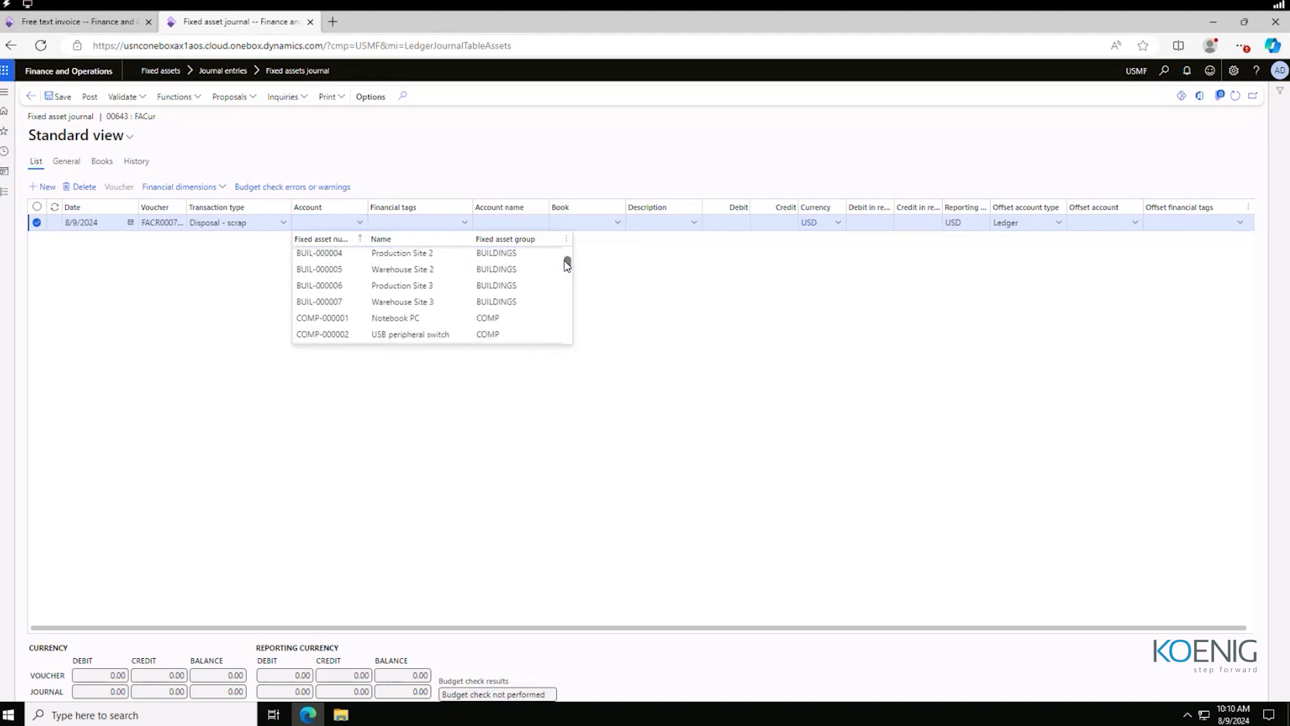
left_click(414, 334)
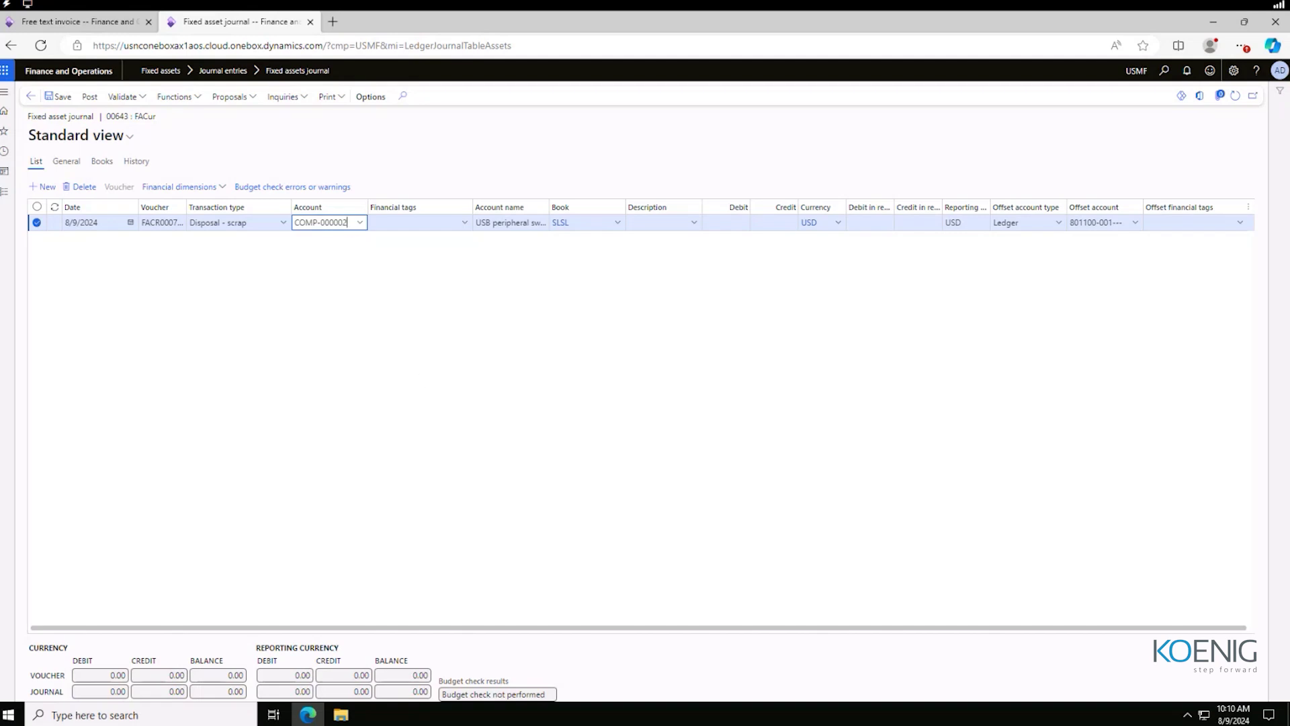
- Post the scrap disposal journal and open the voucher transactions of its Disposal - scrap line
left_click(90, 98)
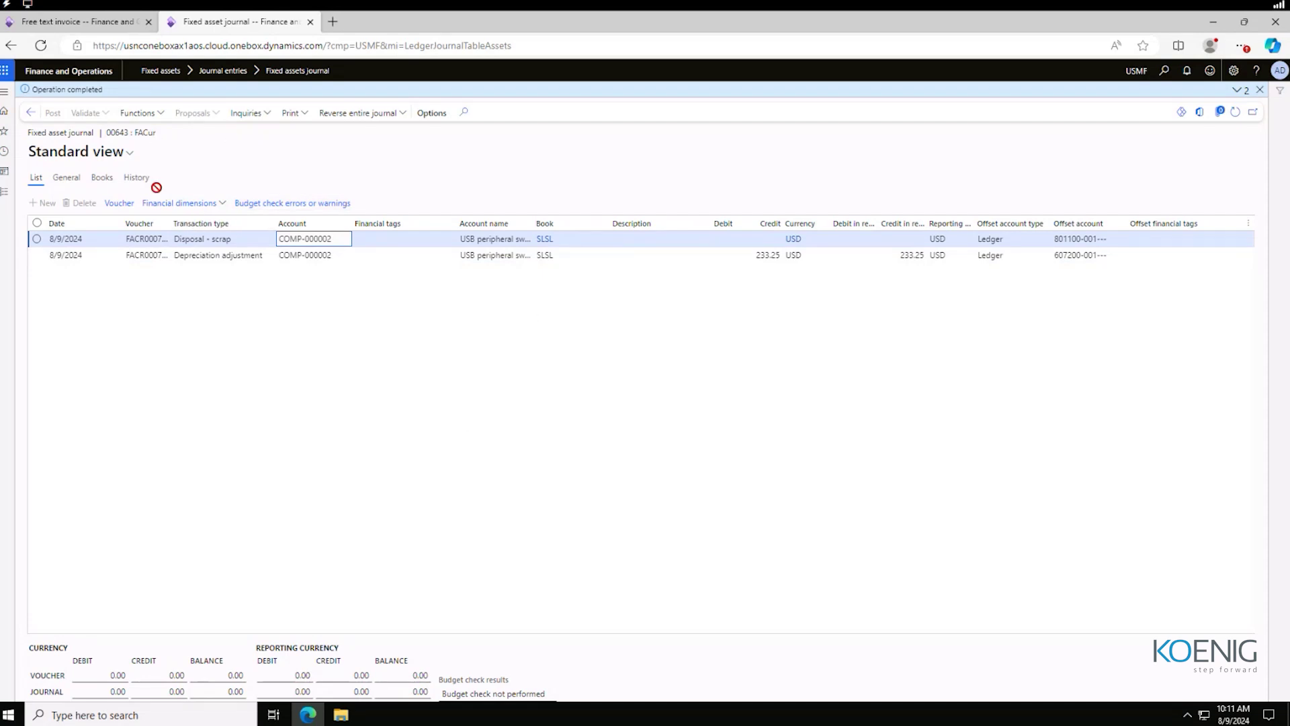
left_click(420, 358)
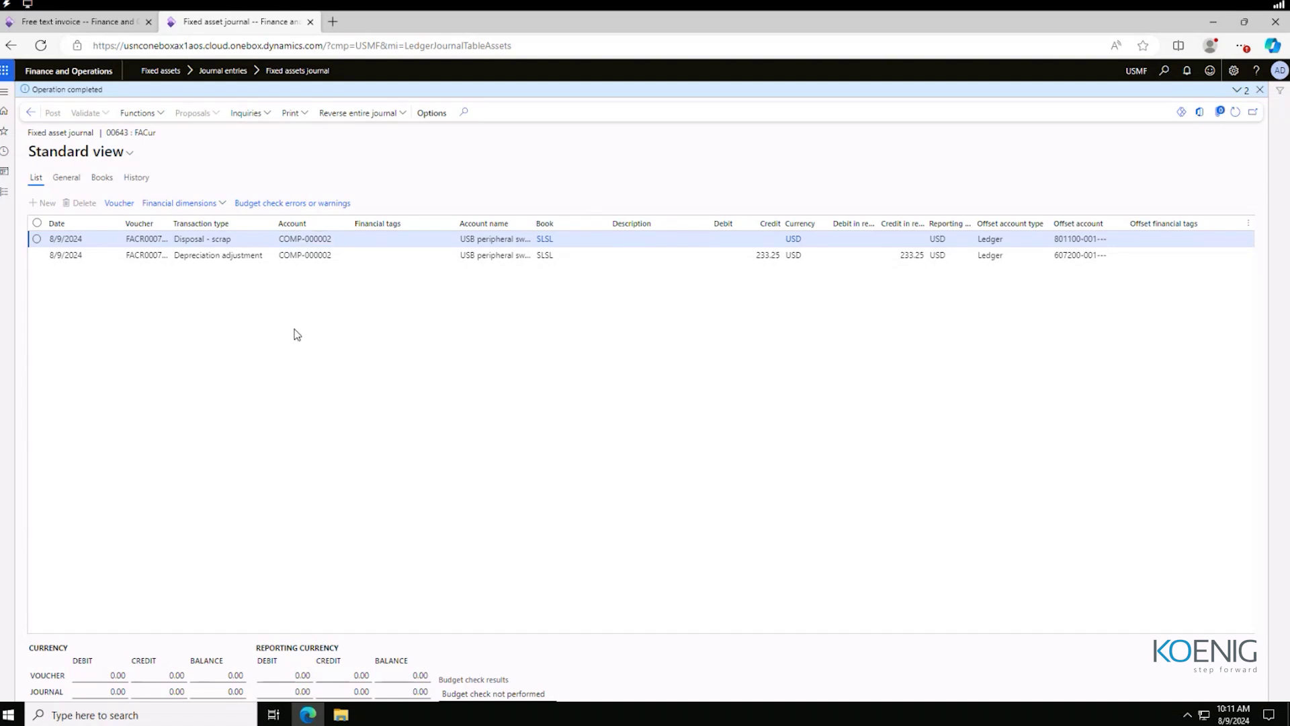
left_click(215, 240)
left_click(37, 240)
left_click(119, 206)
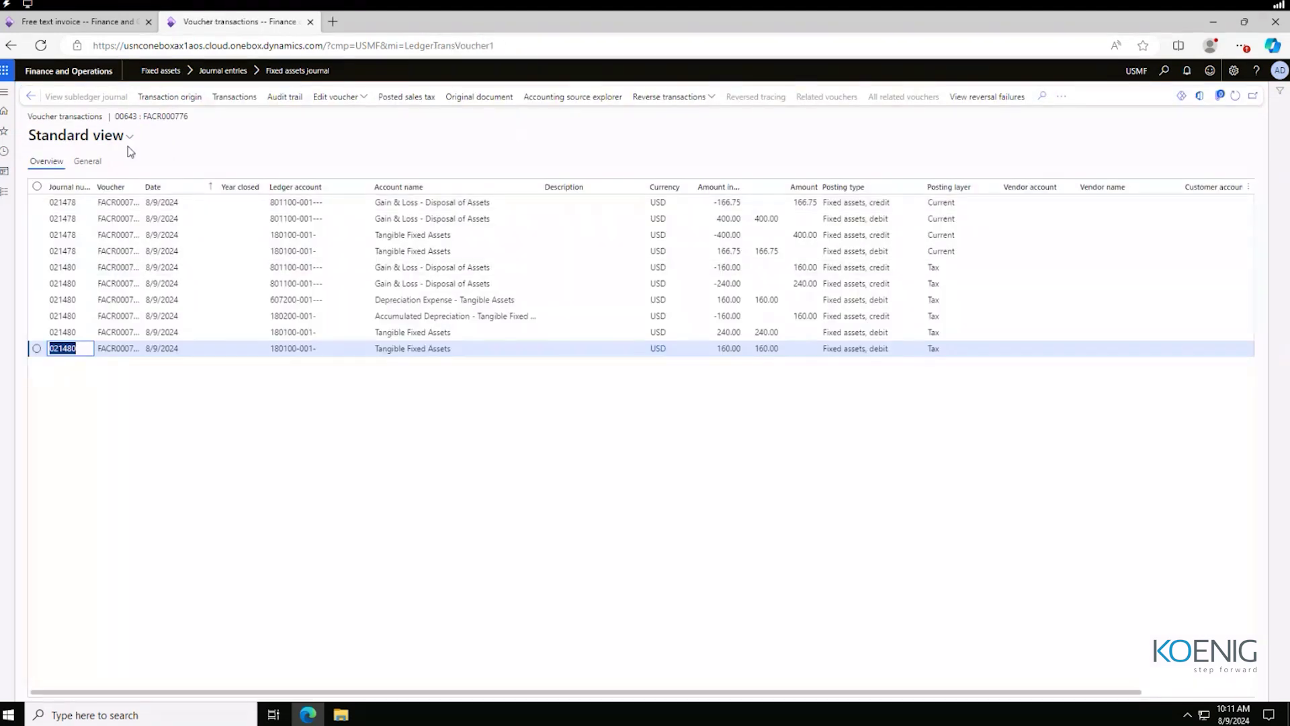
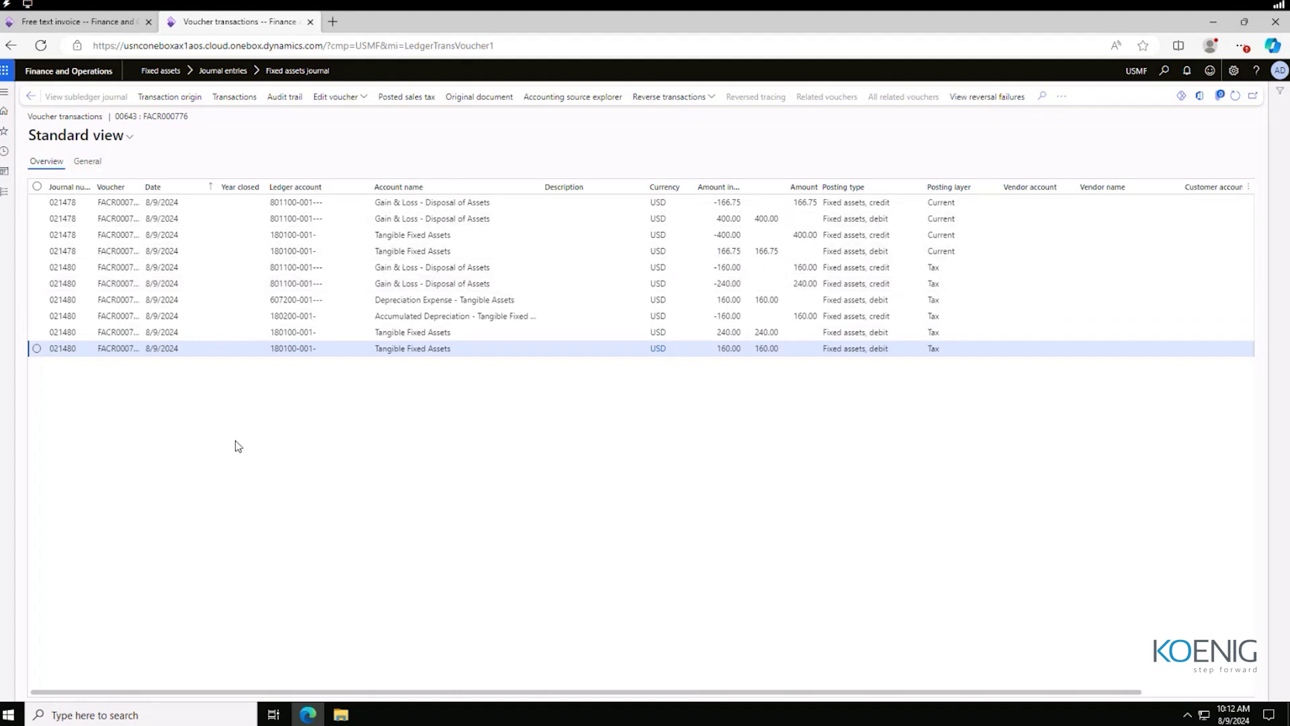
- Recheck the voucher transactions of the scrap disposal journal and open the list of all fixed assets
left_click(31, 96)
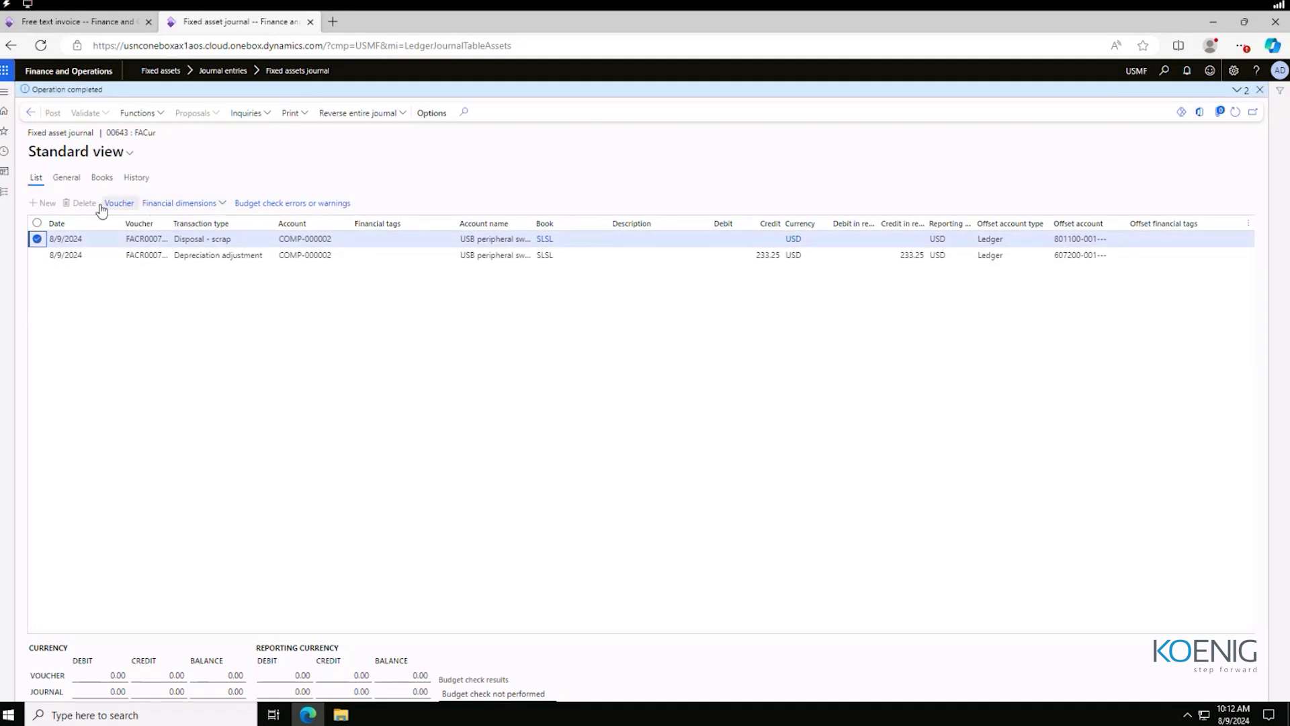
left_click(119, 203)
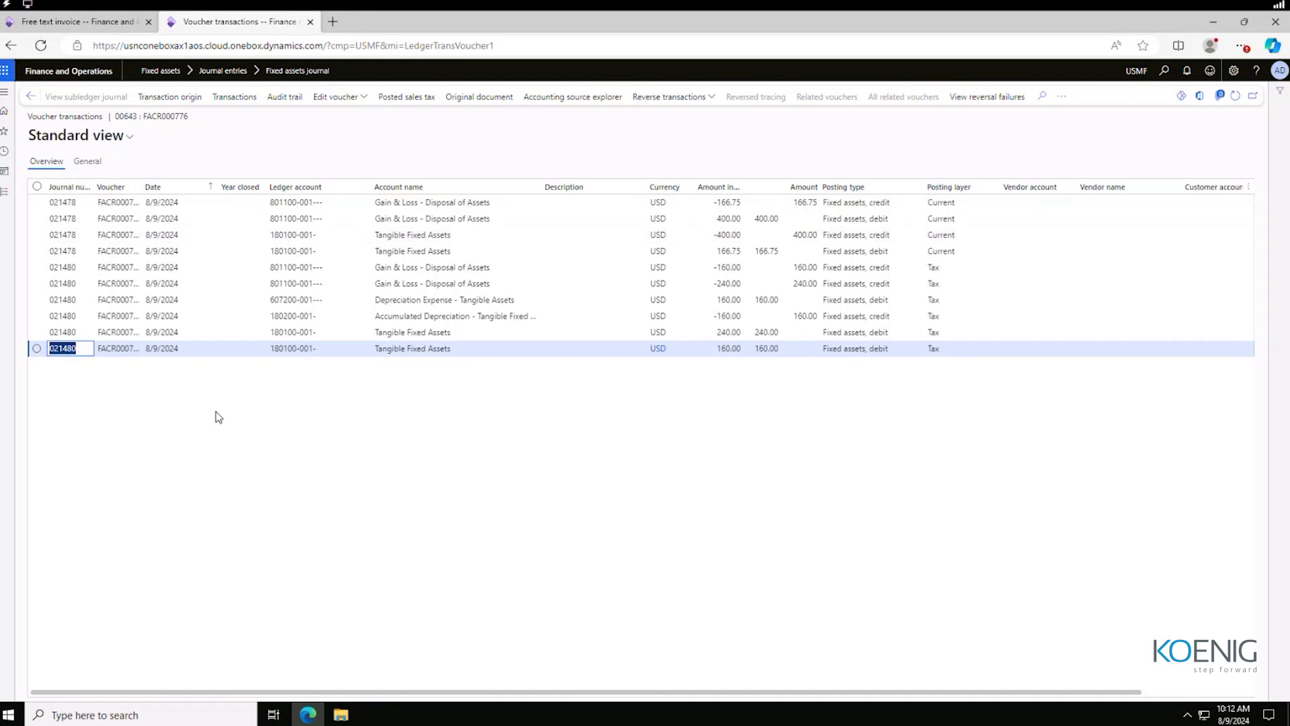
left_click(28, 96)
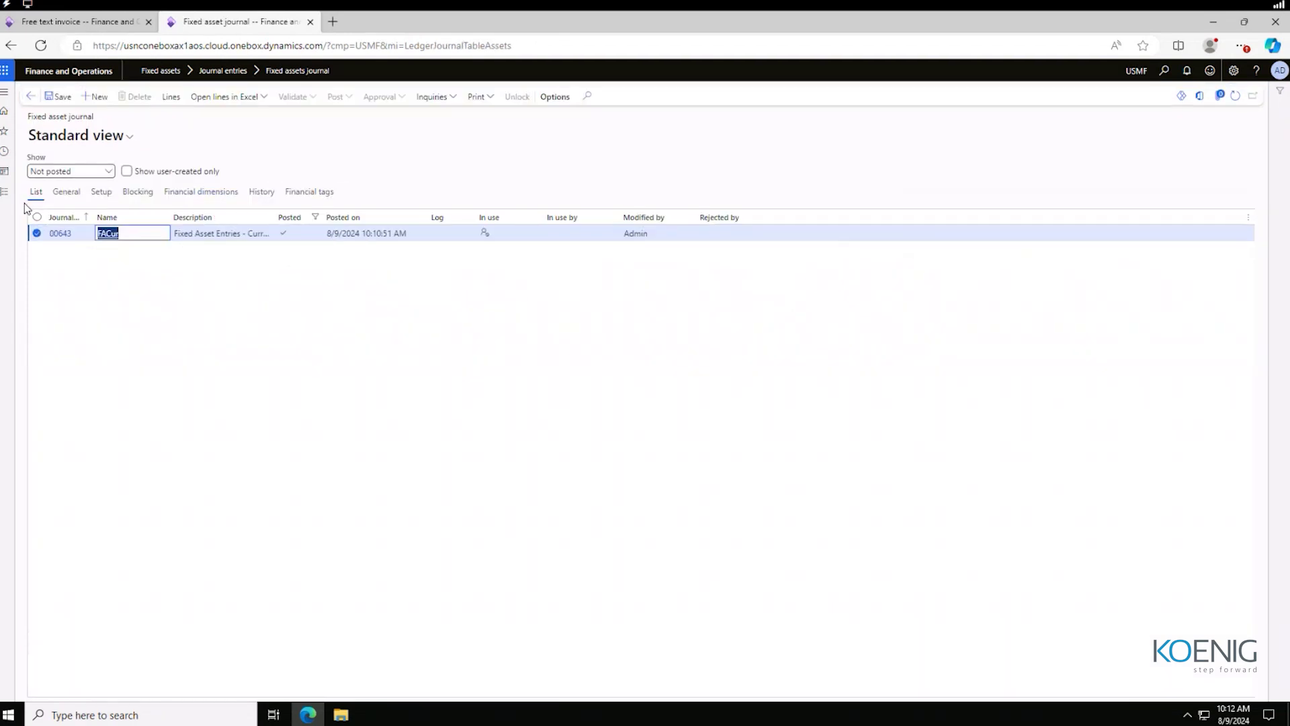
left_click(4, 195)
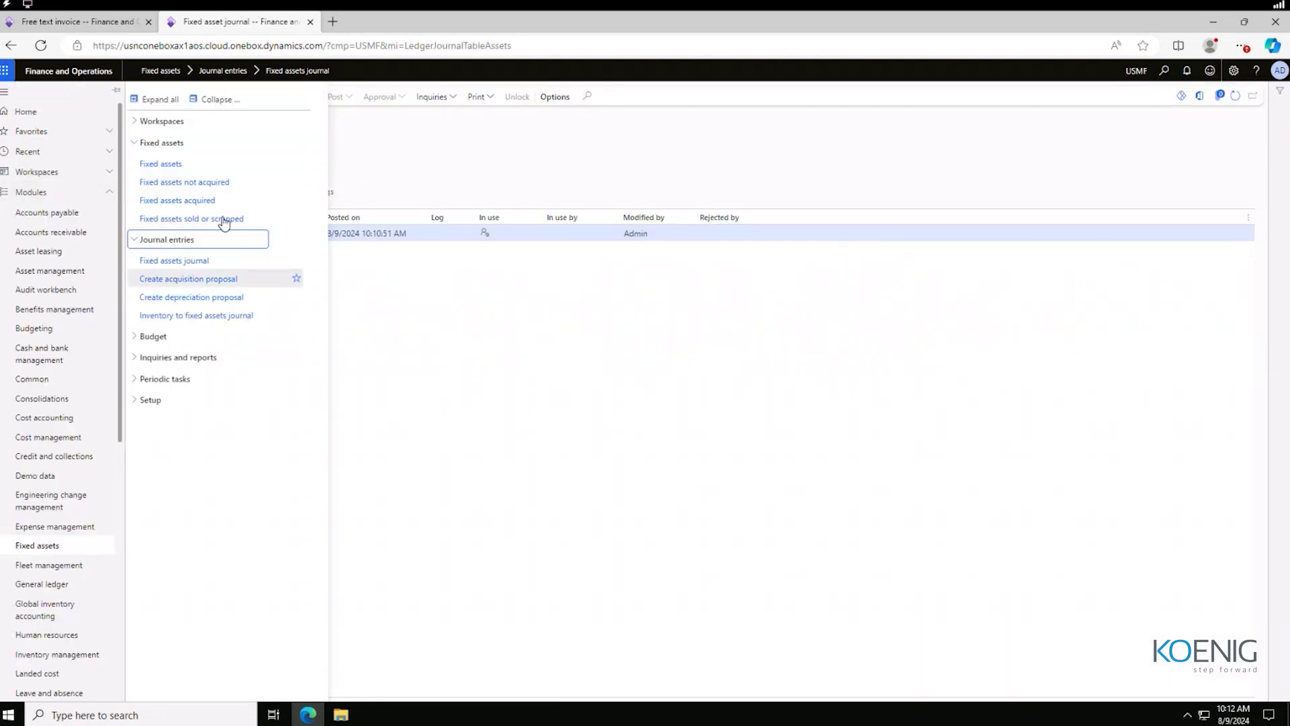
left_click(172, 168)
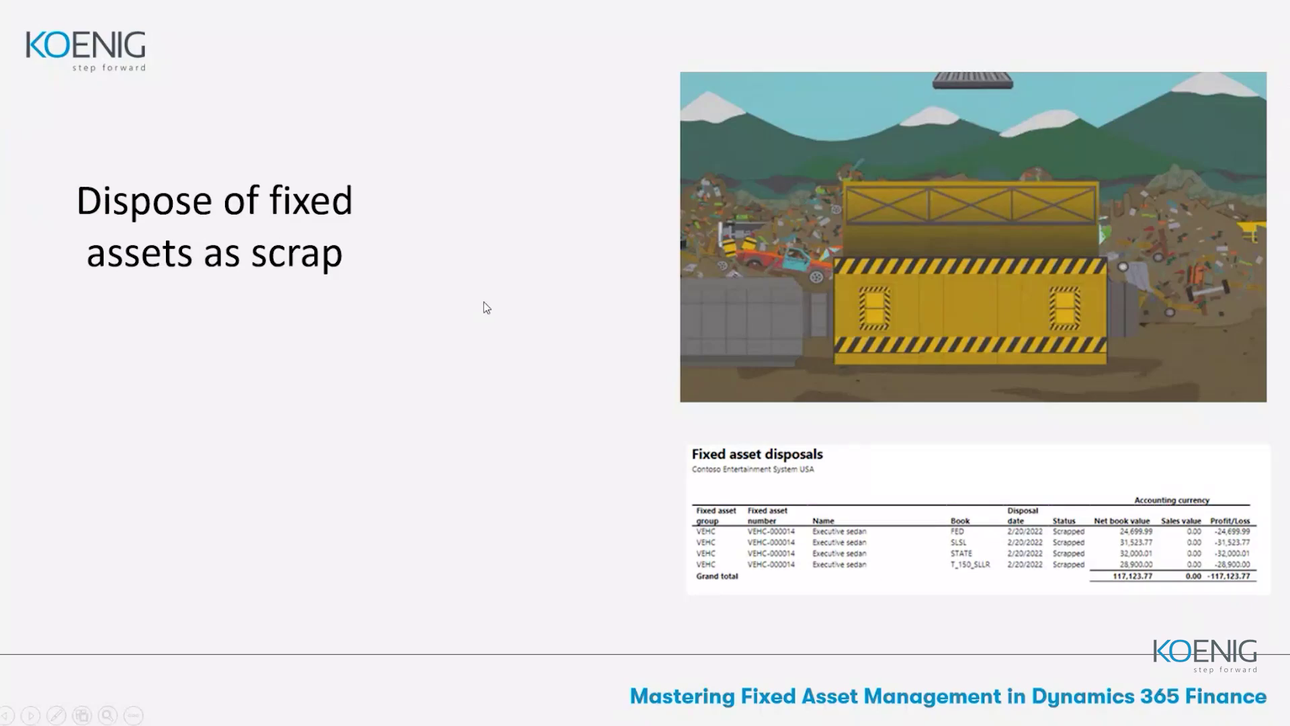
- Show the recap slide, return to the slide on disposing of assets as scrap, and switch to the notes
left_click(551, 399)
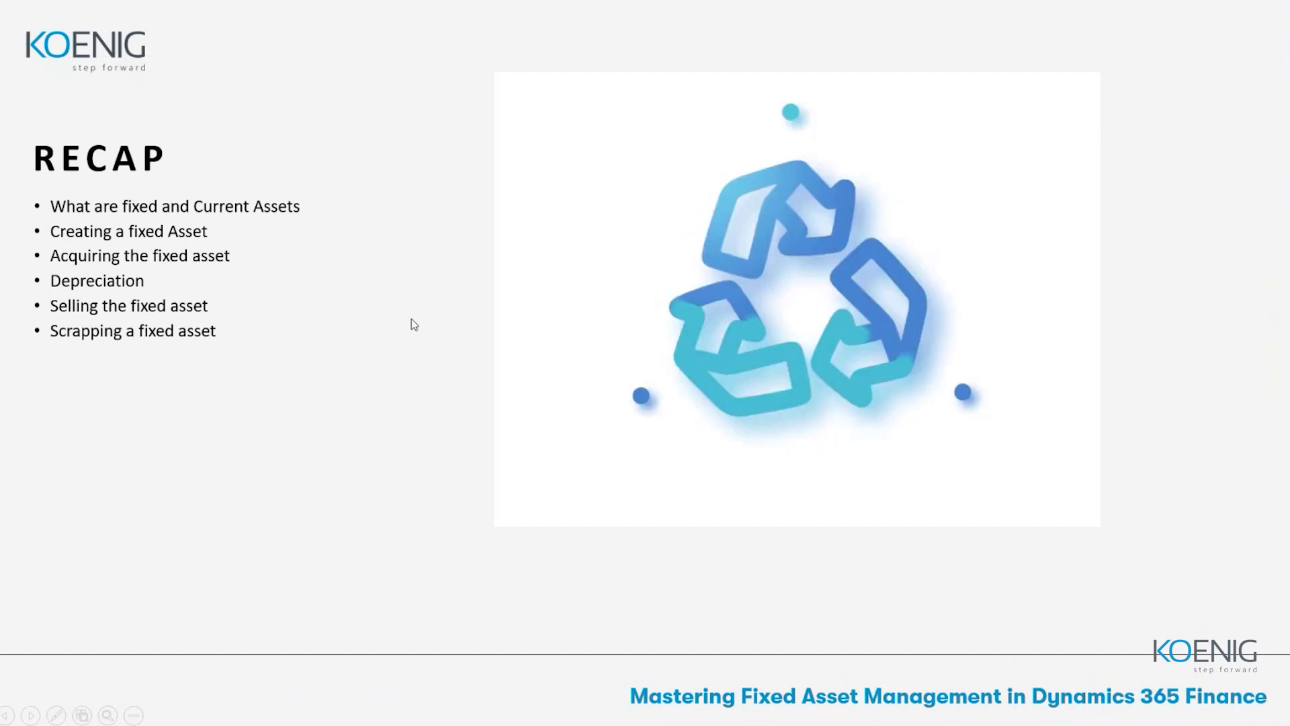
key("Left")
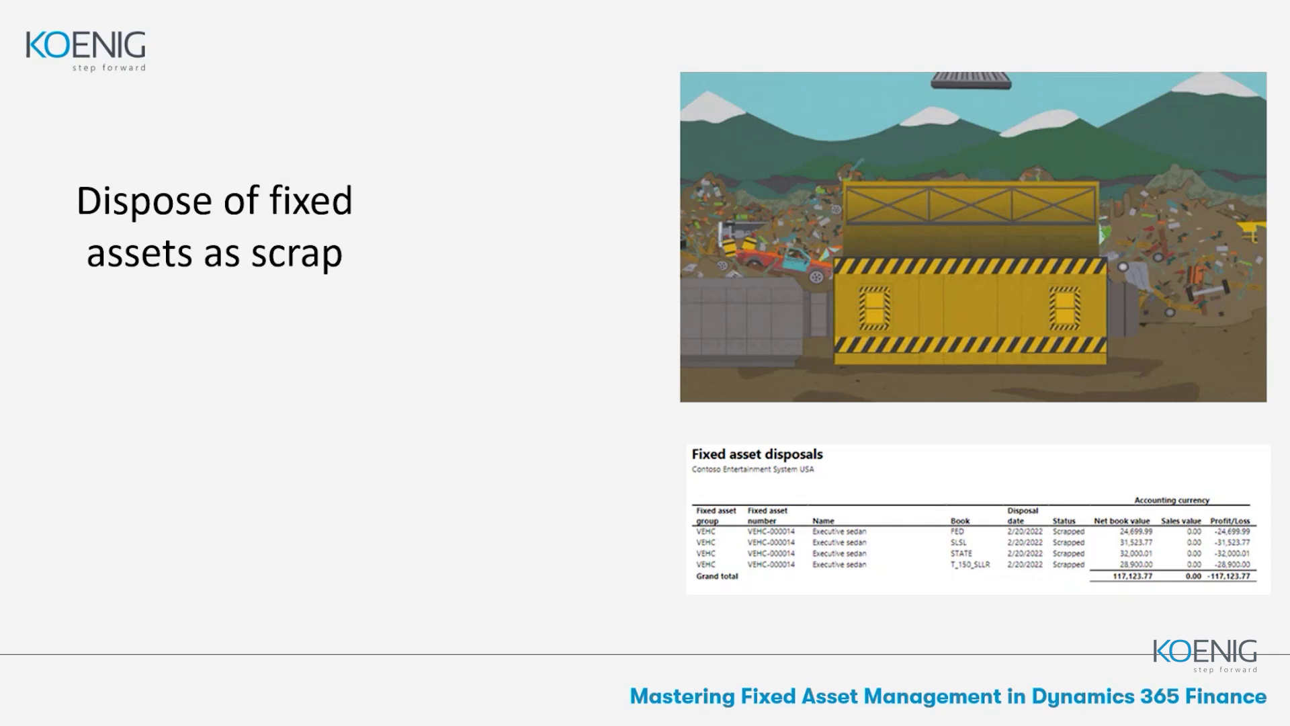
key("alt+Tab")
scroll(329, 343, "down", 3)
key("F11")
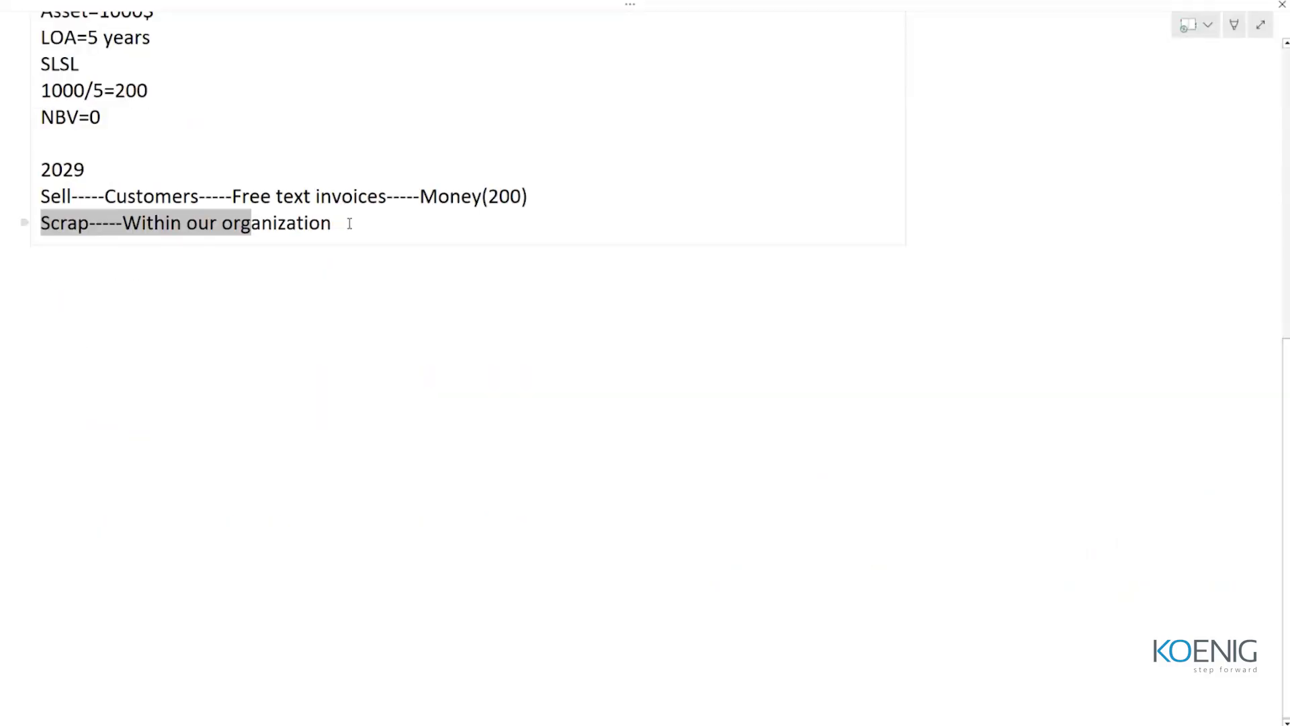
- Add a PO heading below the Scrap line in the notes, leaving blank lines around it
key("Return")
key("Return")
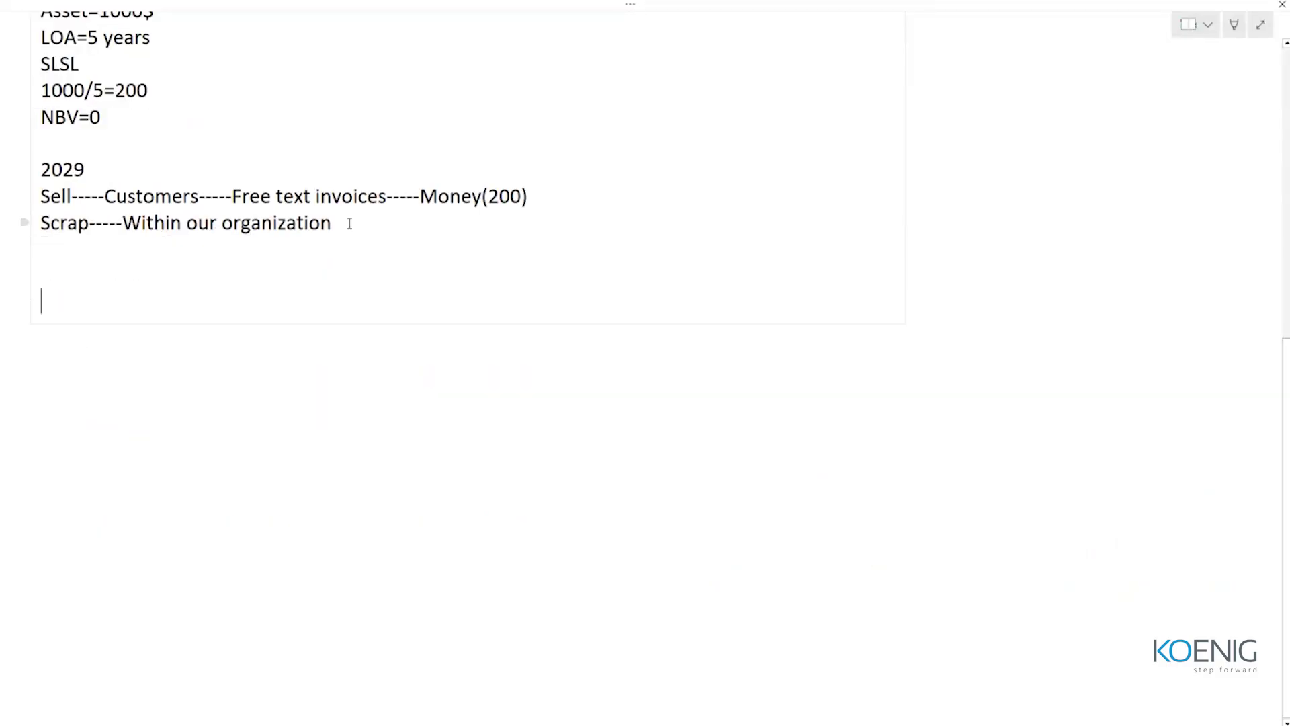
type("PO-----")
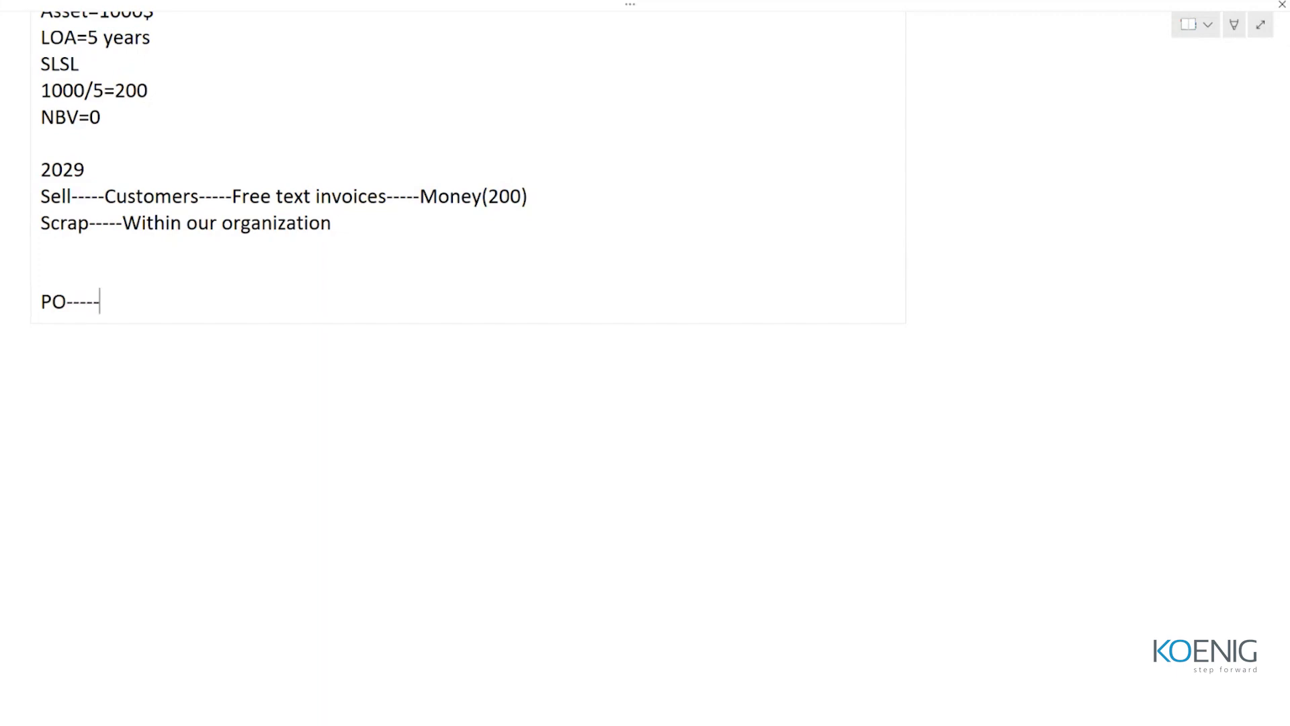
key("BackSpace")
key("BackSpace")
key("BackSpace")
key("BackSpace")
key("BackSpace")
key("Return")
key("Return")
- List Hard disk, Laptop, CD and Printers on separate lines under the PO heading
type("Hard disk")
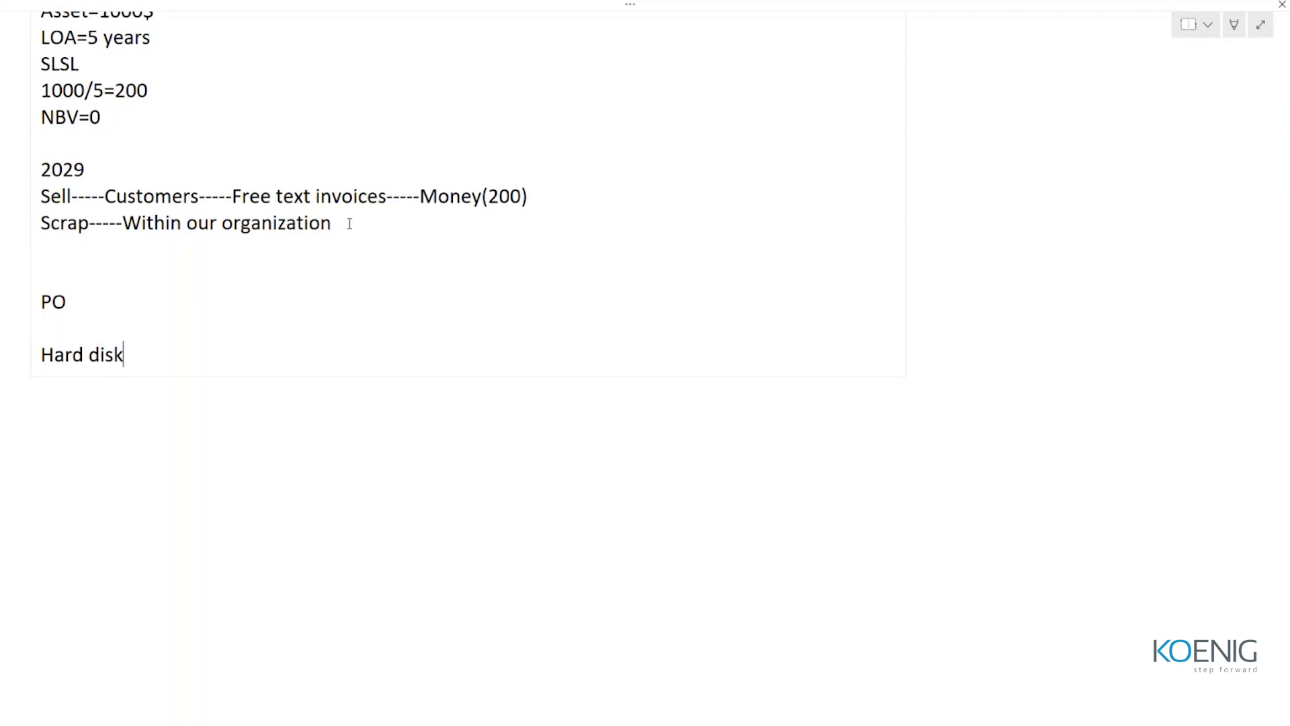
key("Return")
type("Laptop")
key("Return")
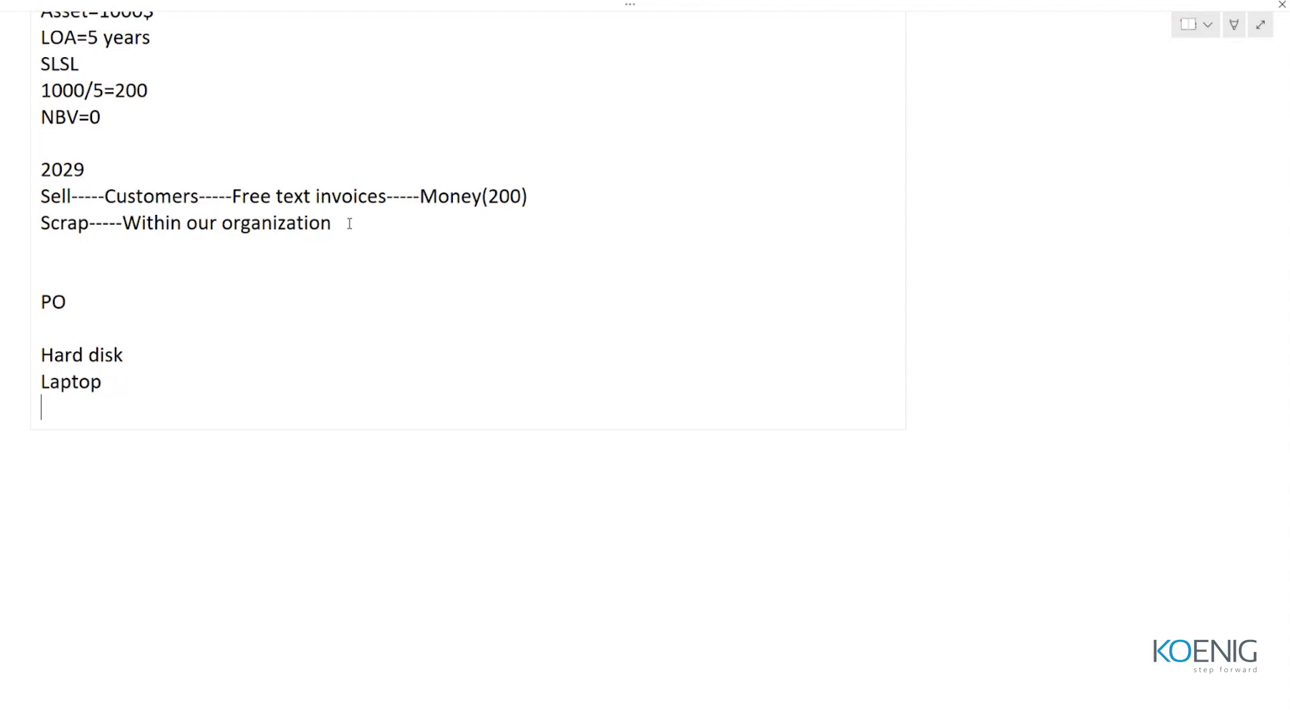
type("CD")
key("Return")
type("Prina")
key("BackSpace")
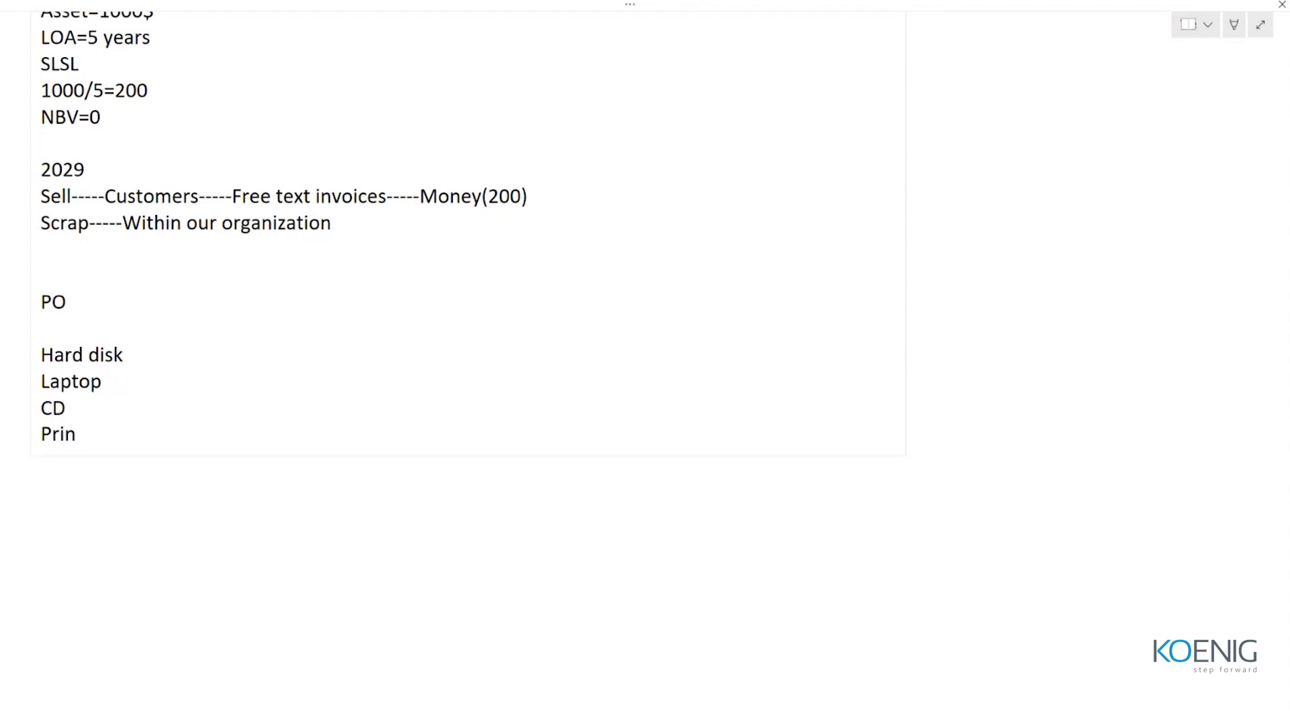
type("ters")
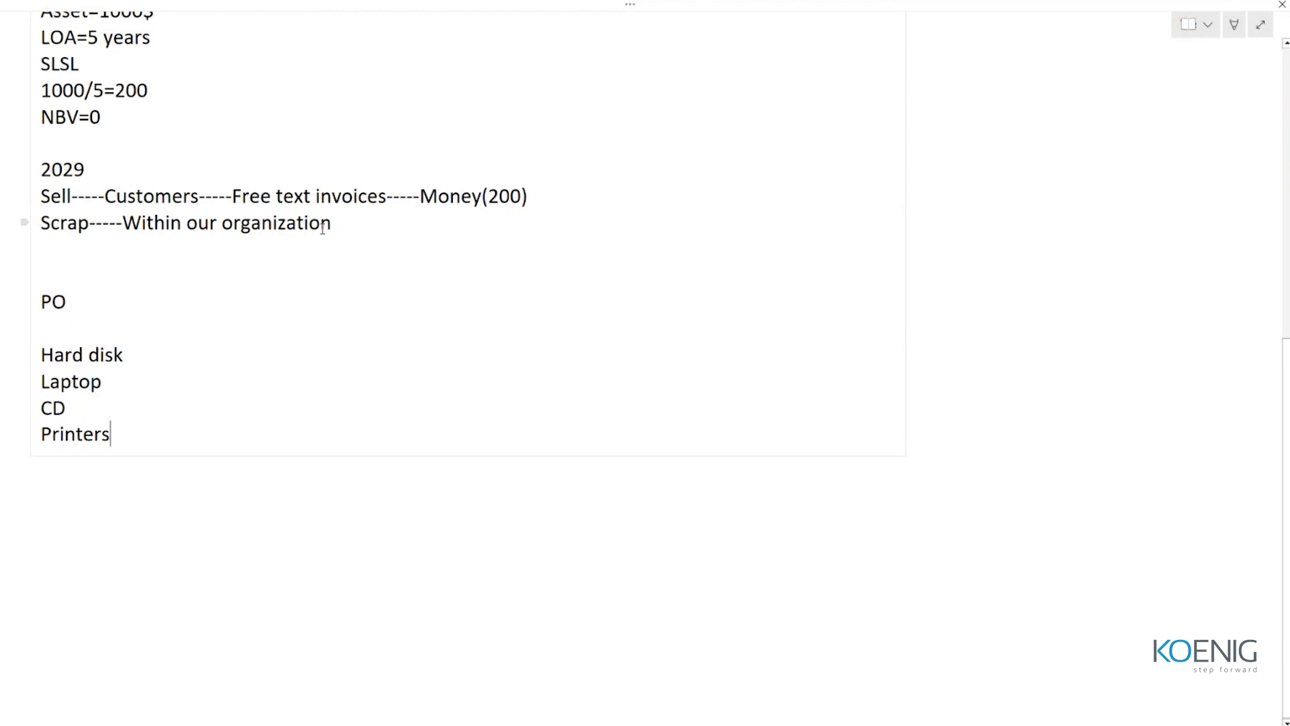
- Highlight the Laptop line and the whole PO list in the notes to review them
left_click_drag(42, 381, 110, 381)
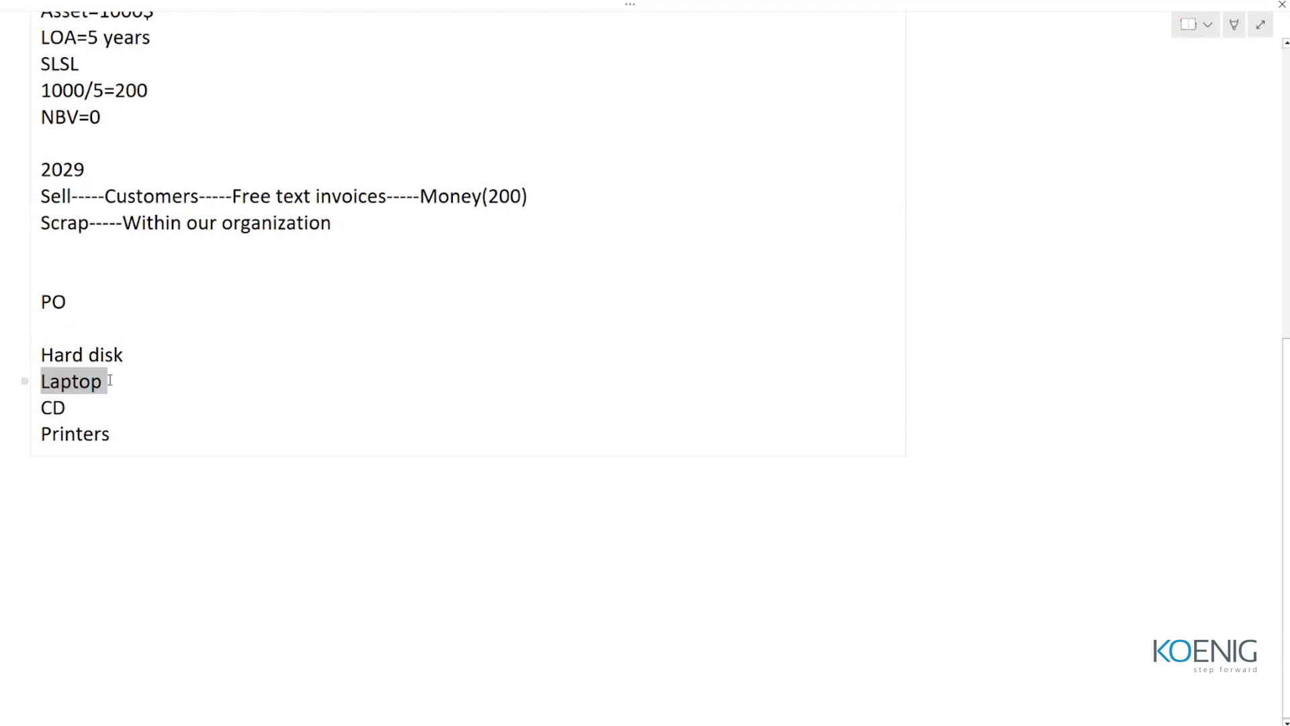
left_click(108, 415)
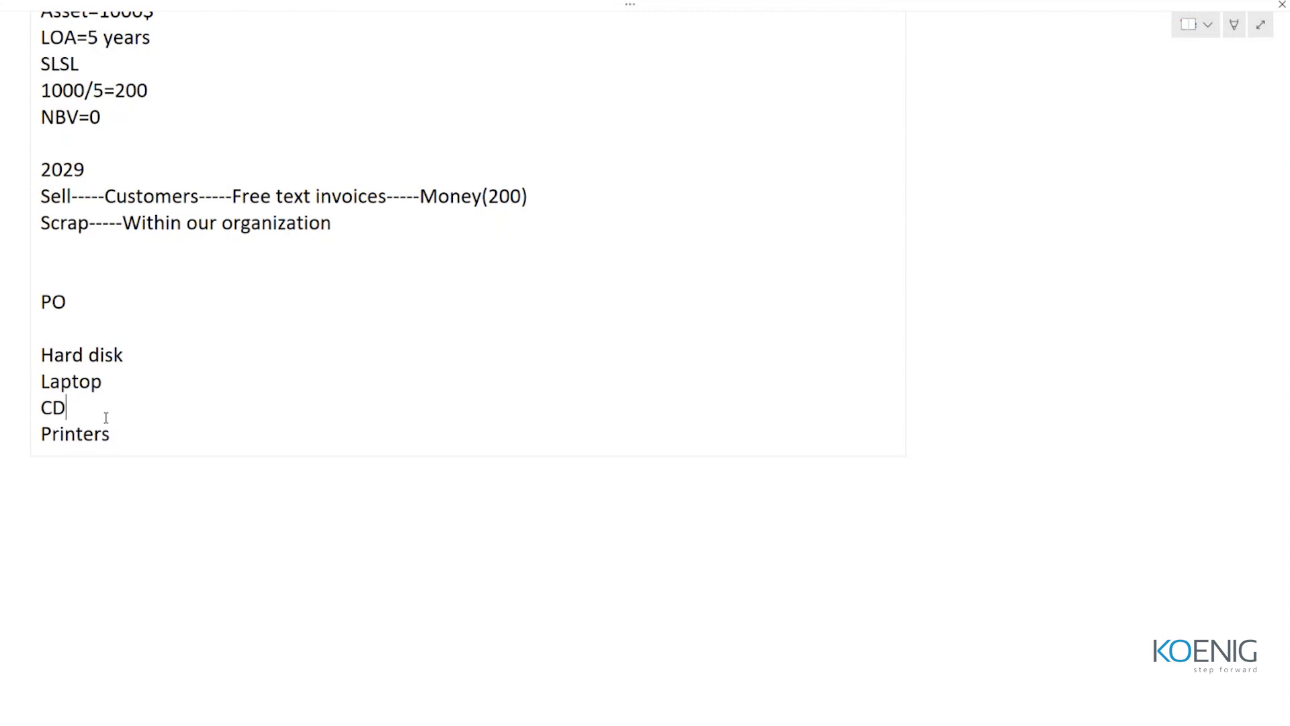
left_click_drag(41, 300, 176, 441)
left_click(175, 441)
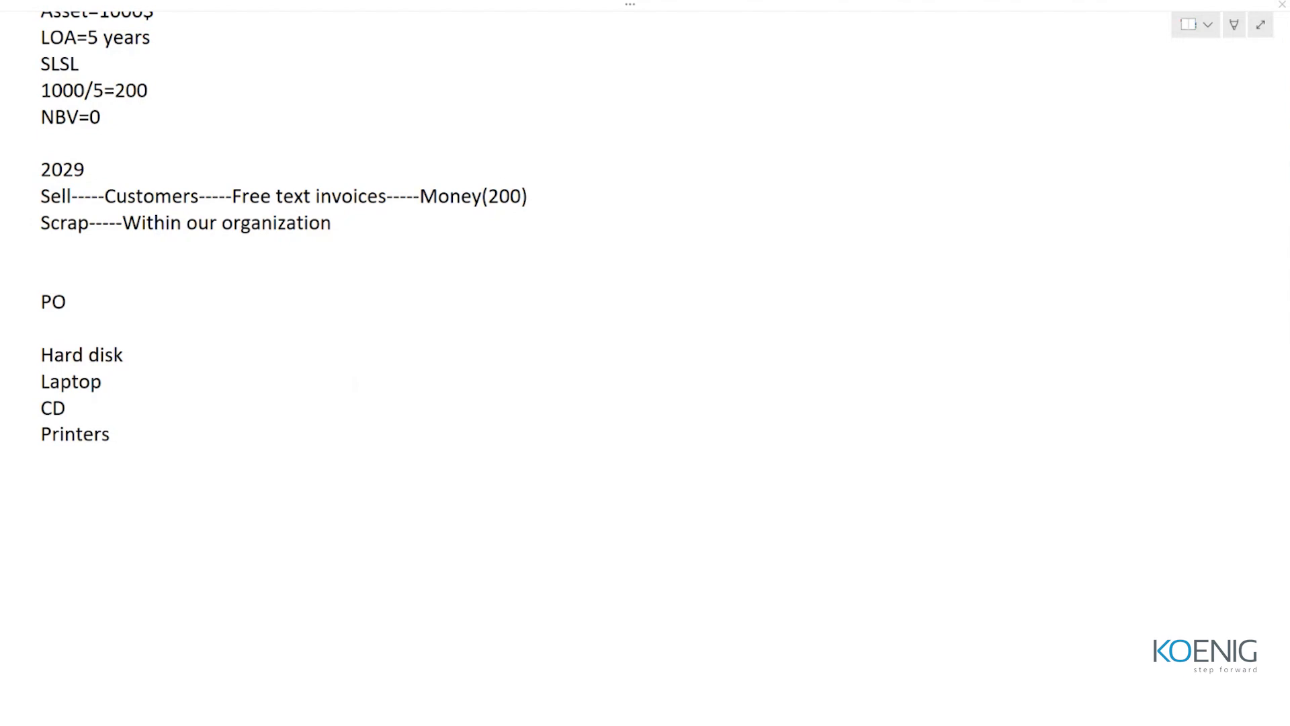
- Switch to Finance and Operations and open the All purchase orders list in Accounts payable
key("alt+Tab")
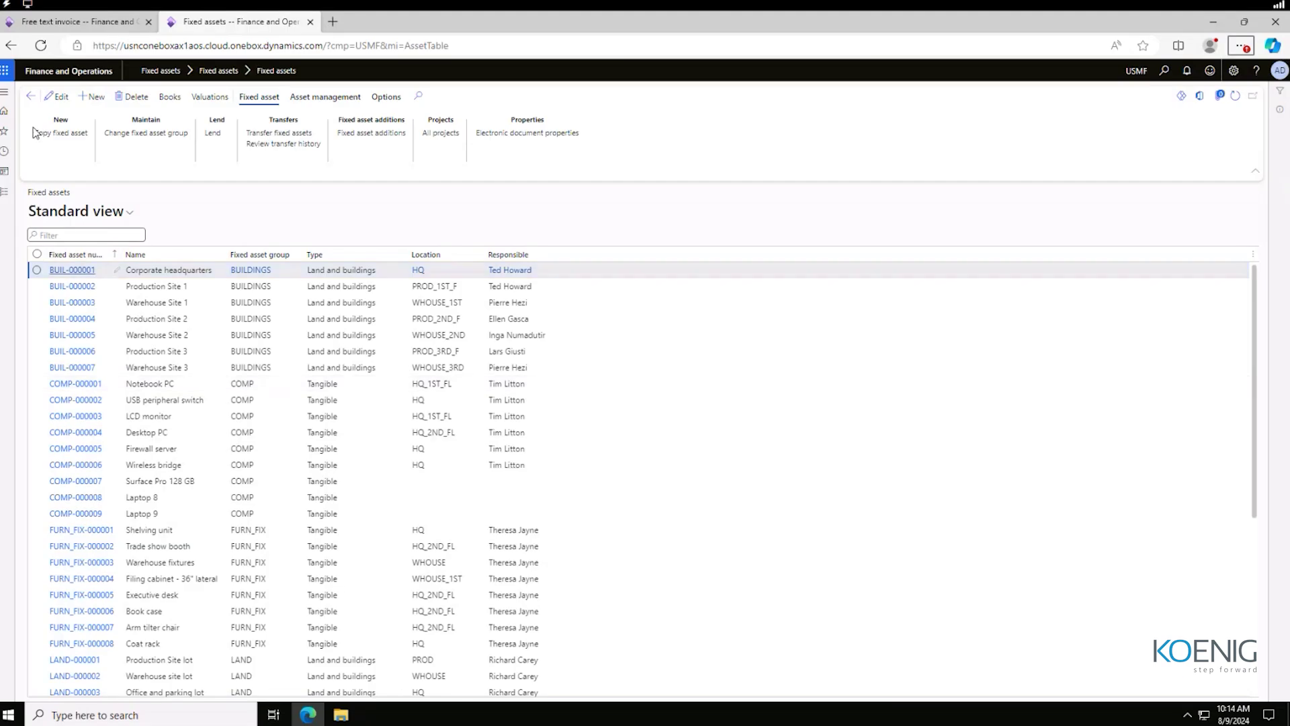
left_click(8, 195)
left_click(462, 204)
left_click(14, 190)
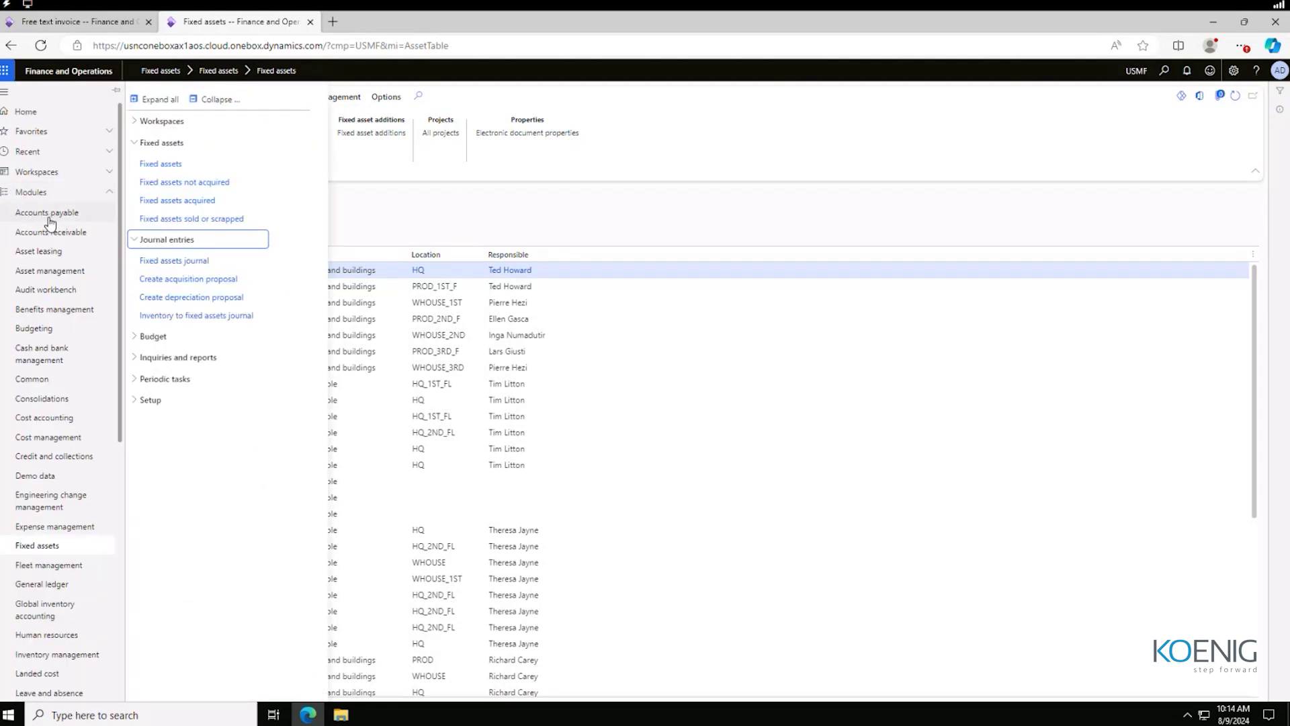
left_click(48, 220)
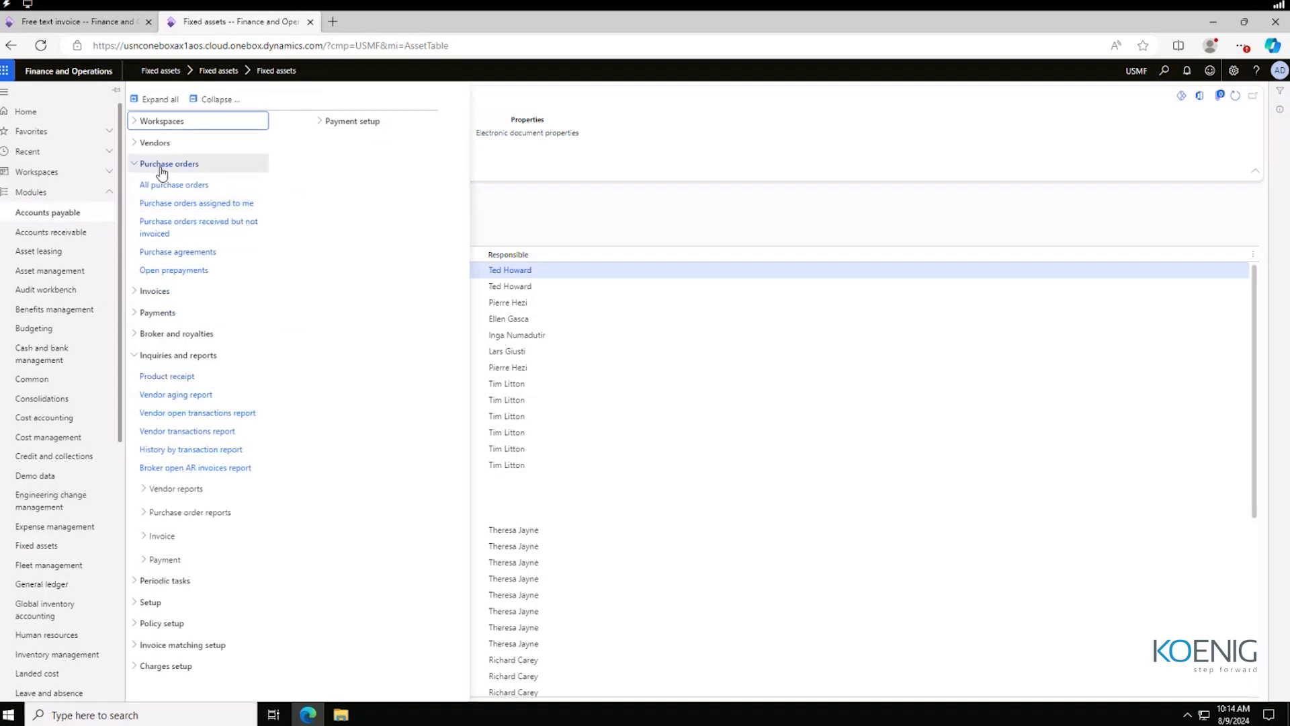
left_click(179, 185)
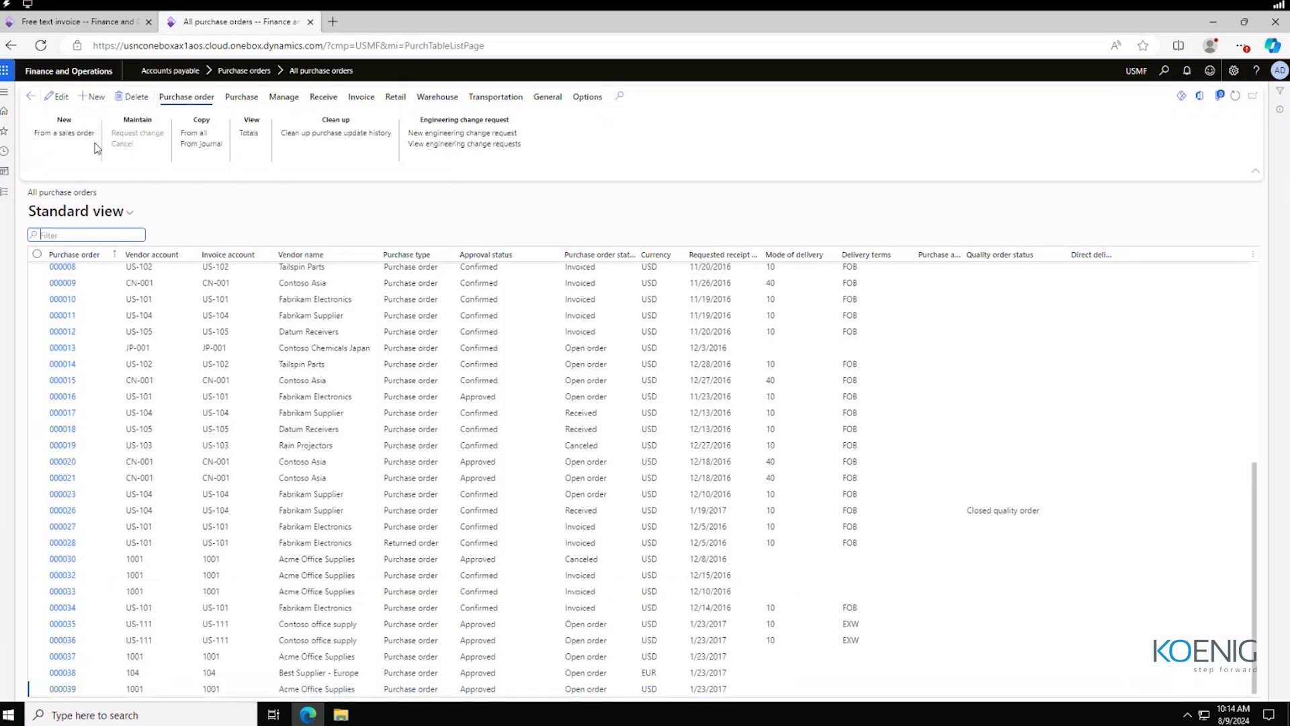
- Create a new purchase order for the vendor Acme Office Supplies
left_click(90, 100)
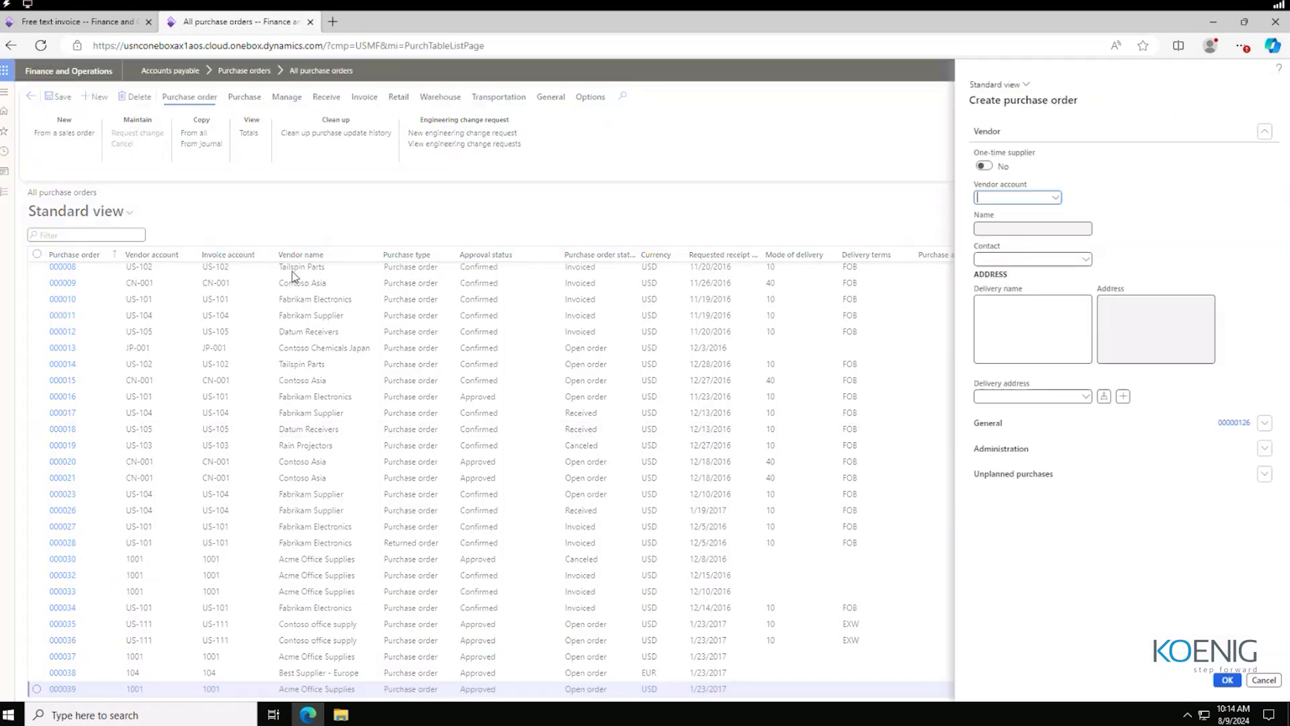
left_click(1055, 199)
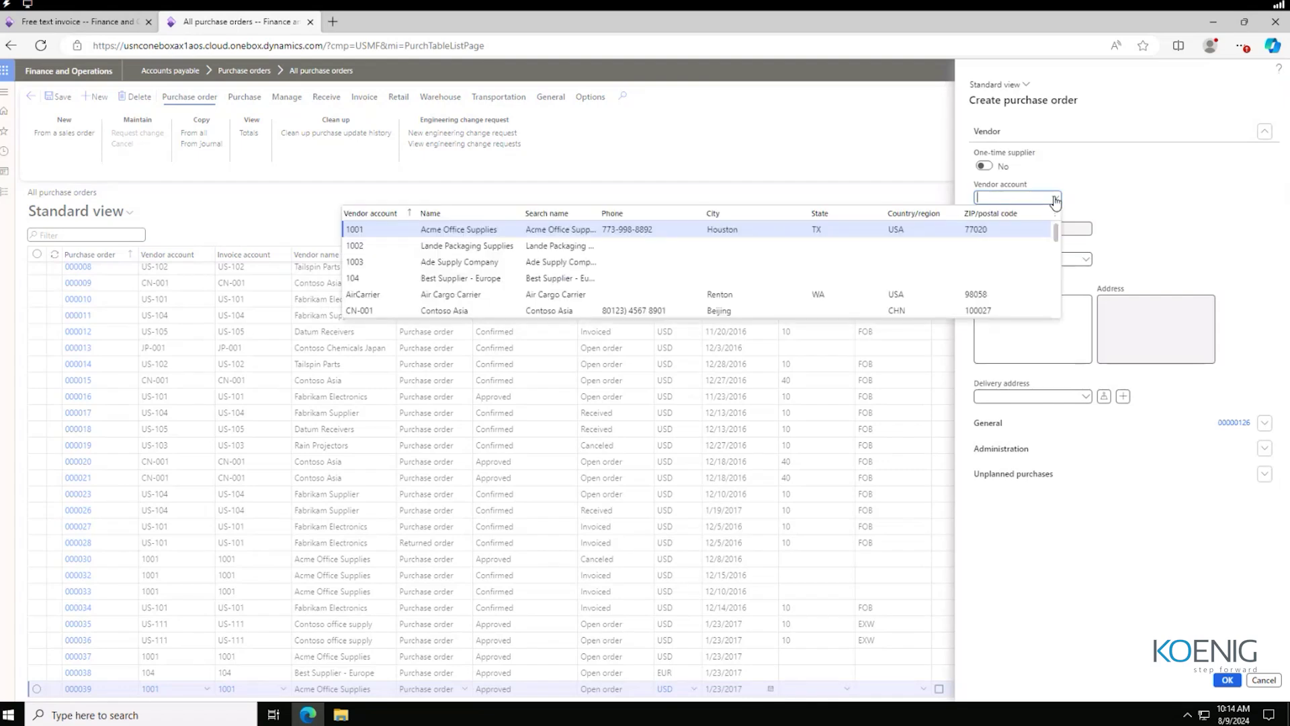
left_click(423, 232)
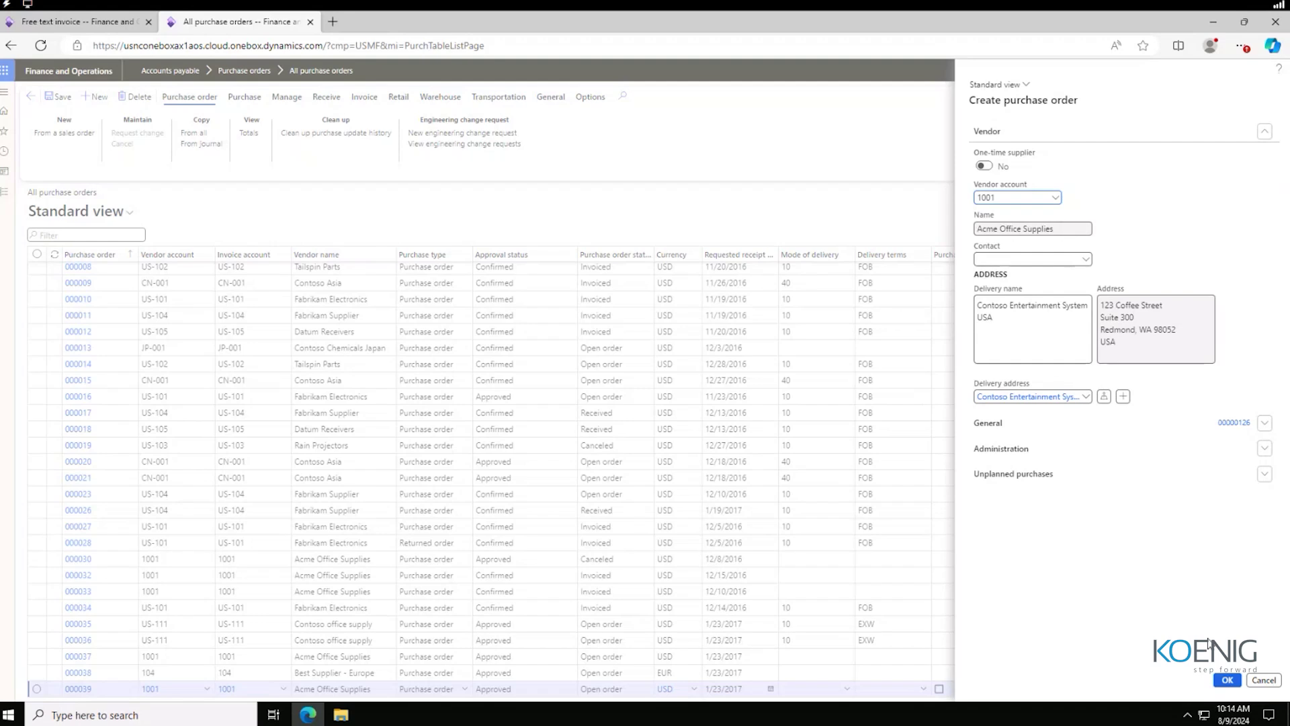
left_click(1227, 680)
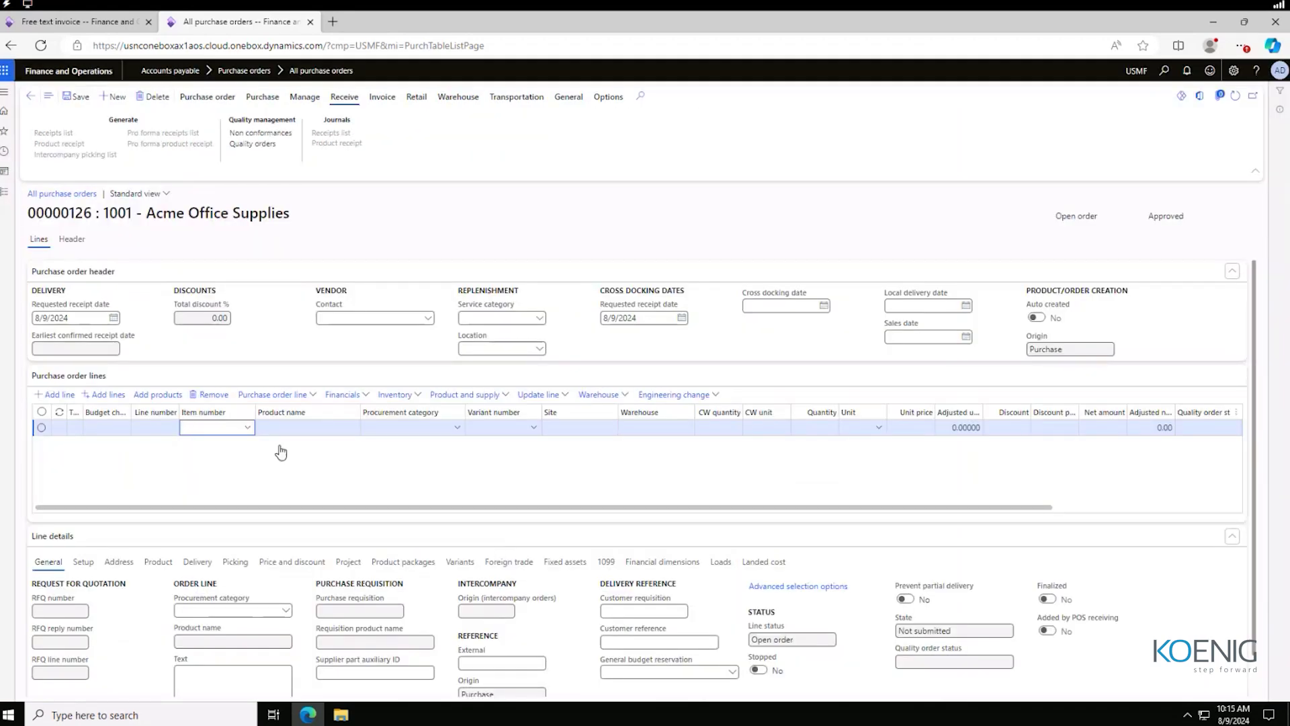
- Fill in the purchase order line with item 1000 (Surface Pro 128 GB), site 1 and warehouse 13
scroll(331, 475, "down", 1)
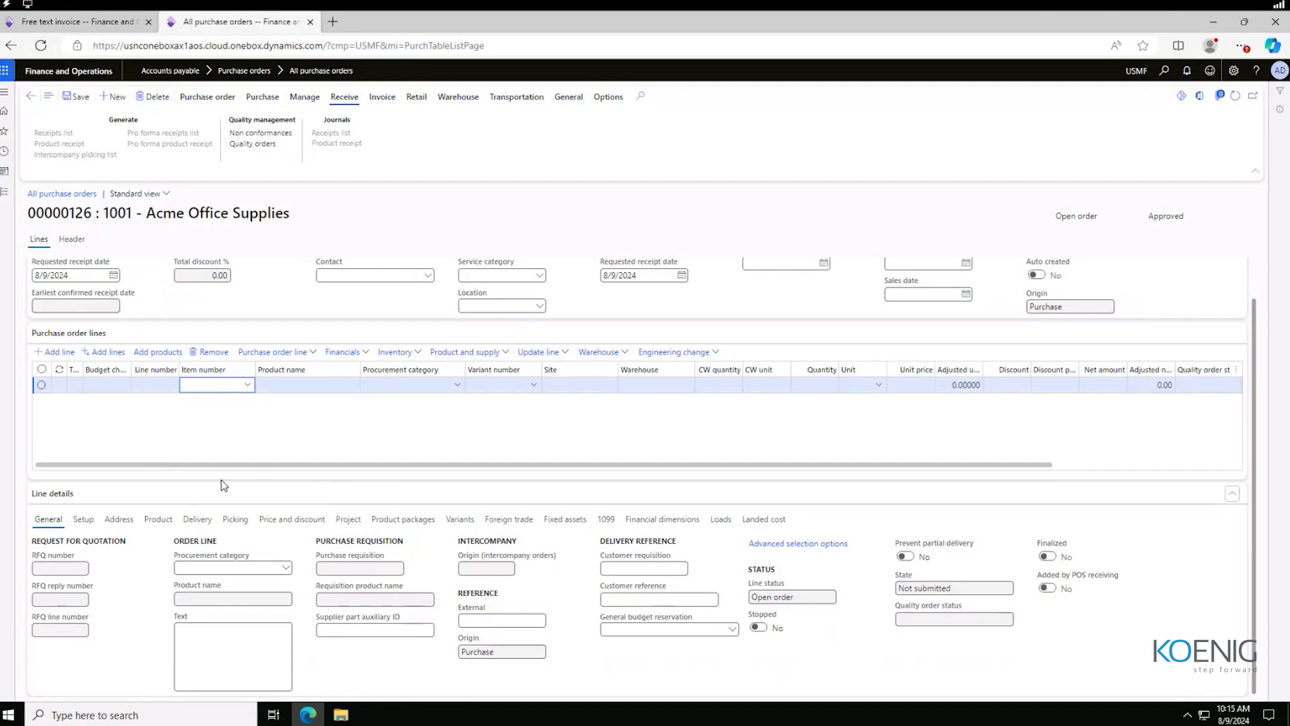
left_click(248, 385)
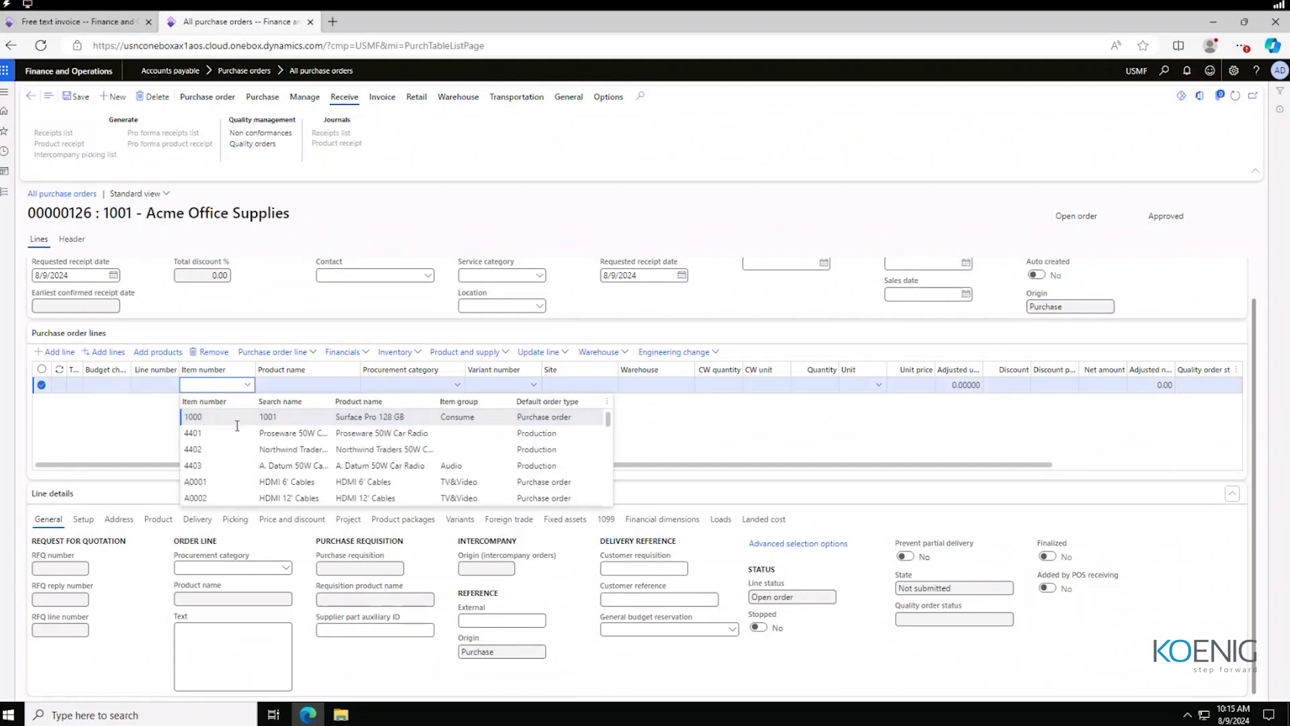
left_click(202, 418)
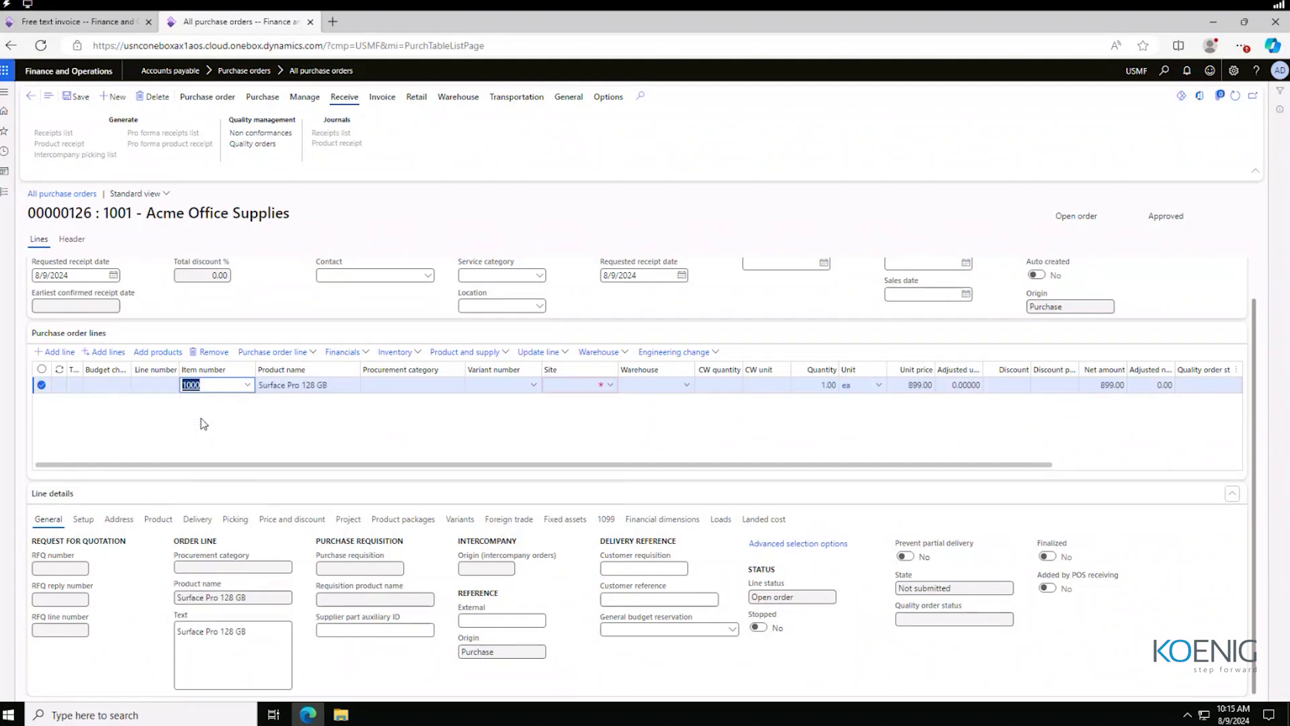
left_click(610, 385)
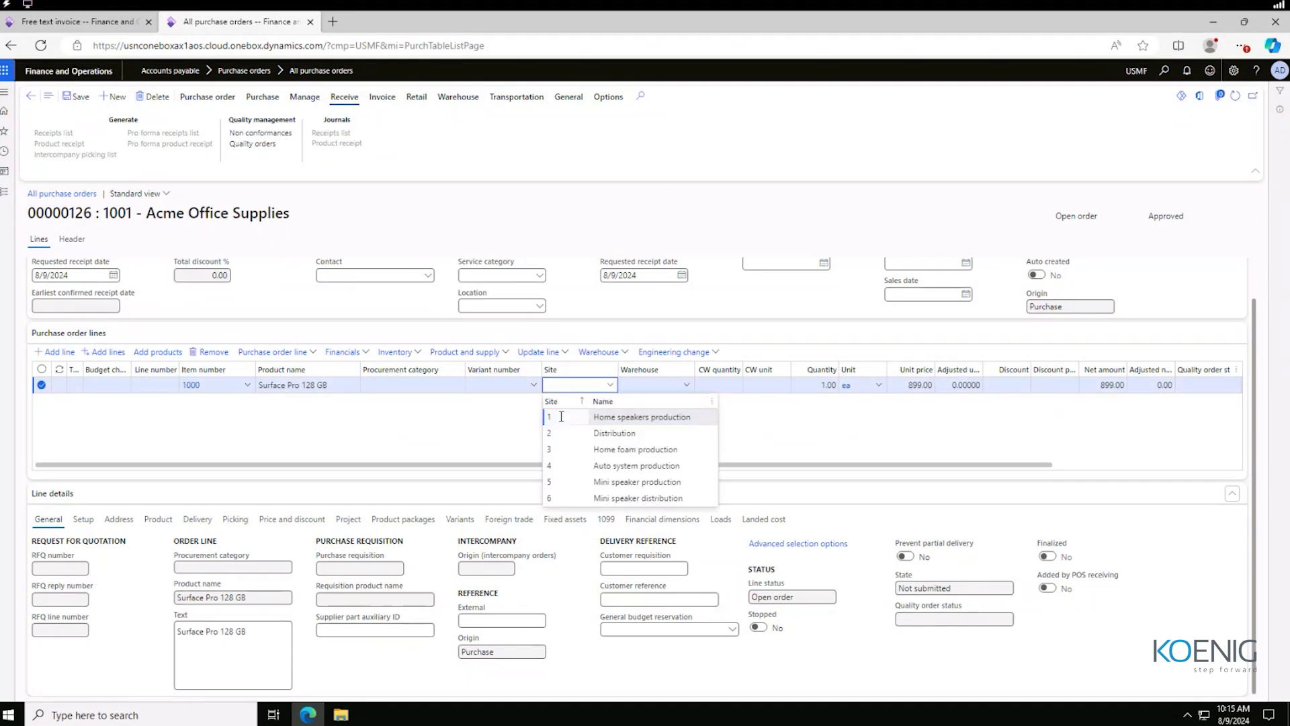
left_click(700, 417)
left_click(686, 386)
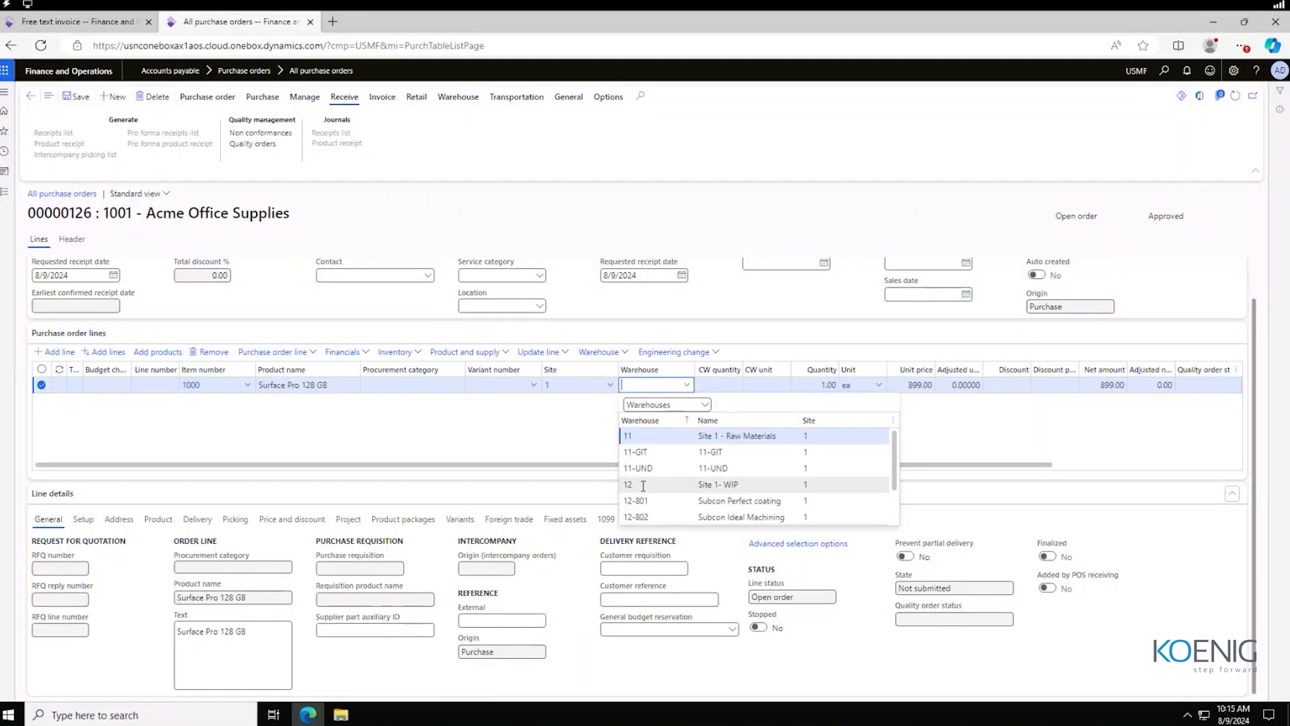
scroll(640, 485, "down", 2)
left_click(641, 501)
left_click(514, 444)
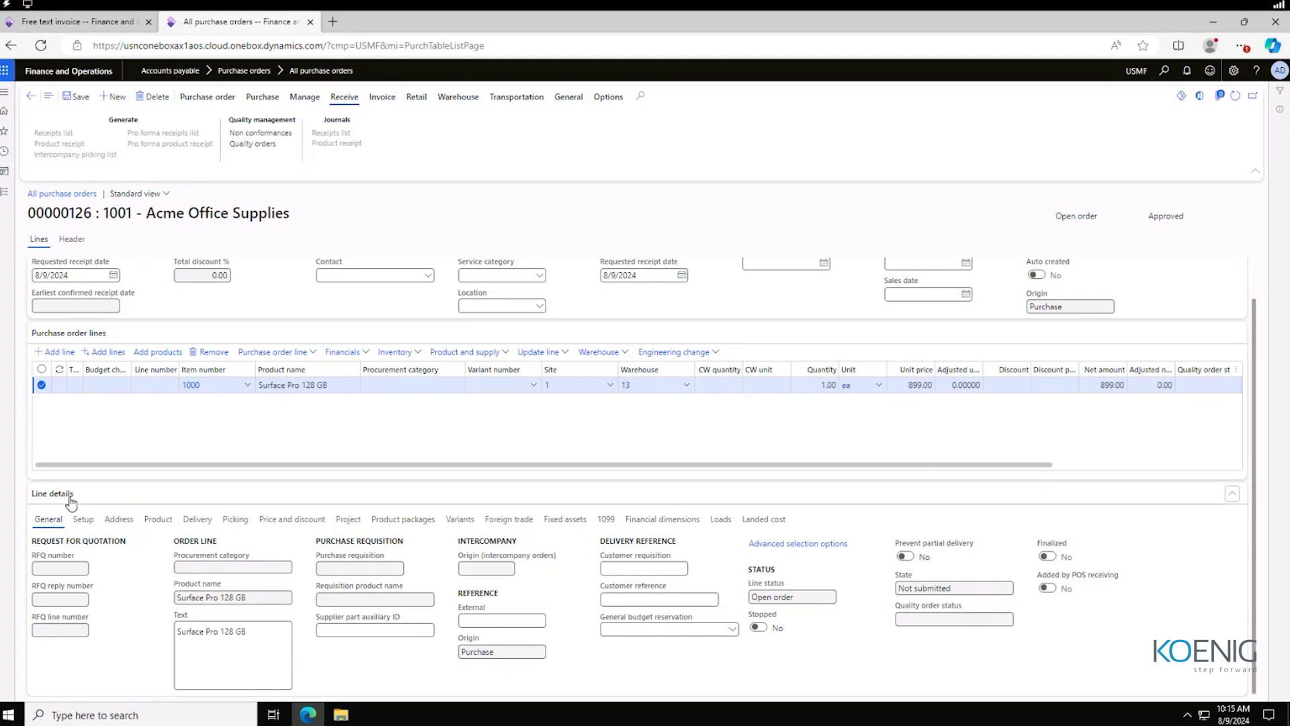
- Mark the Surface Pro 128 GB line as a new fixed asset in its fixed assets line details
left_click(565, 519)
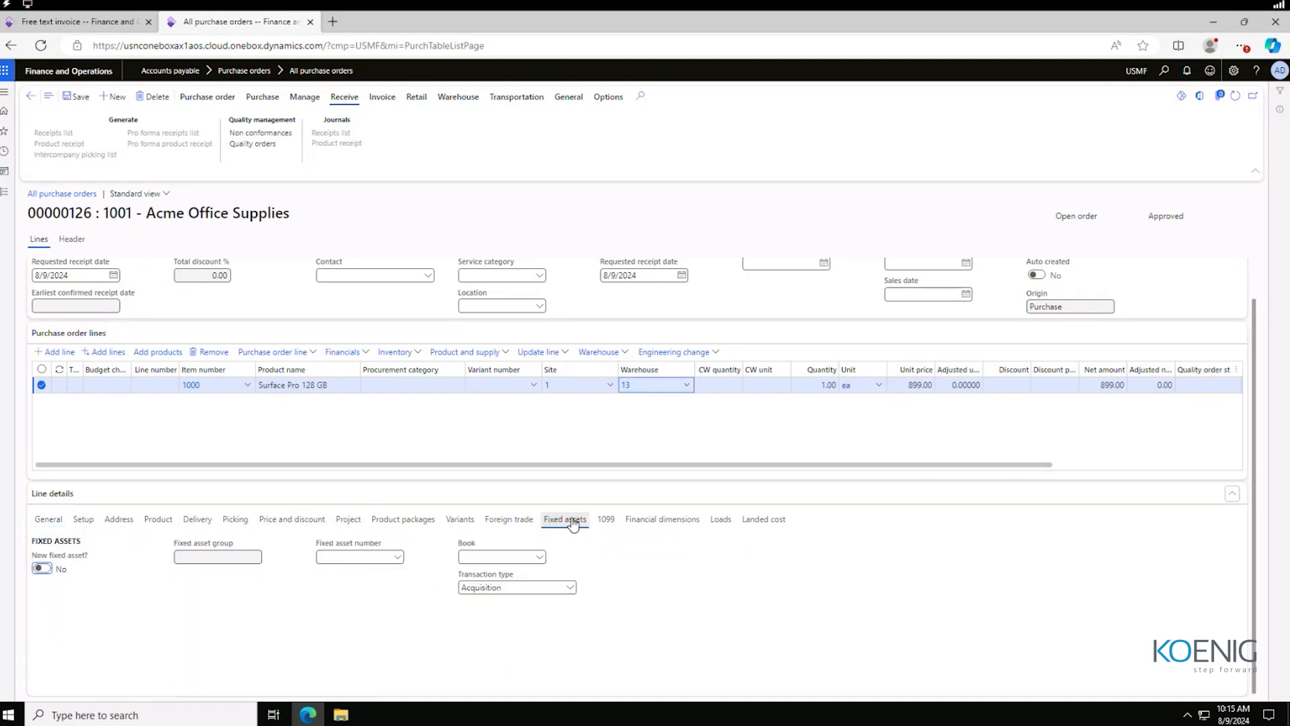
left_click(42, 569)
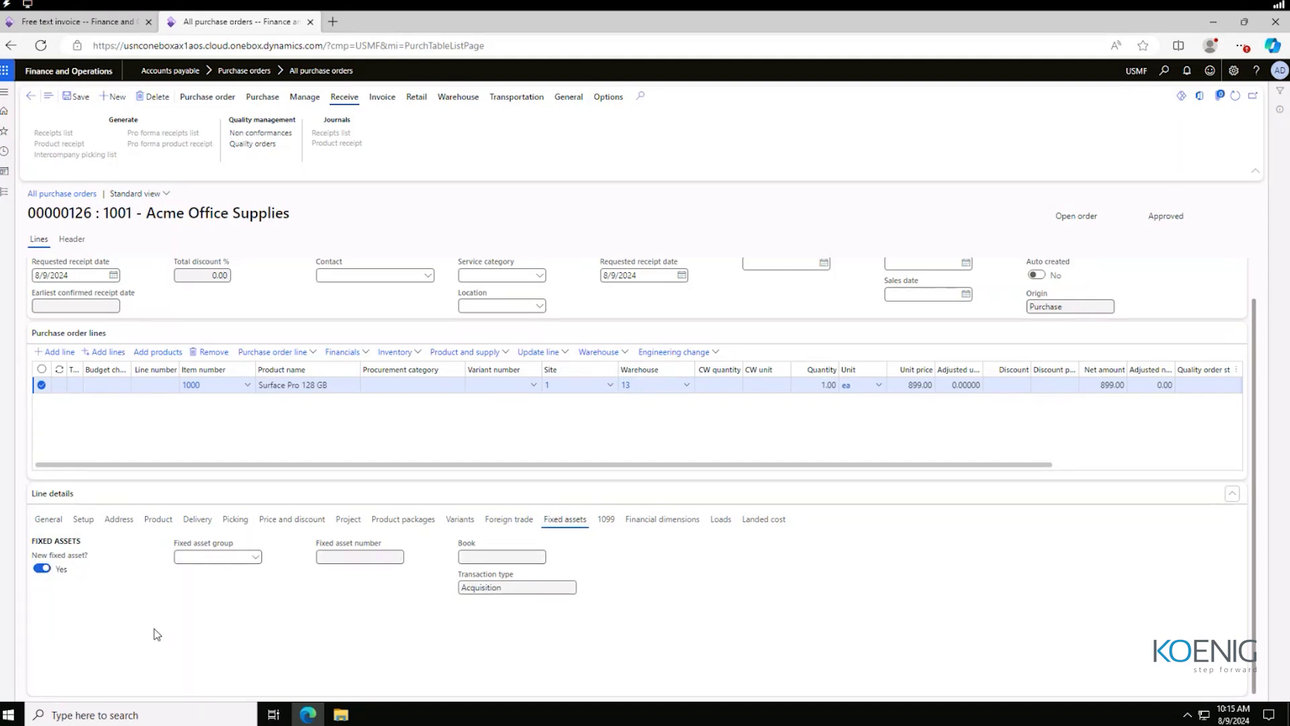
left_click(42, 569)
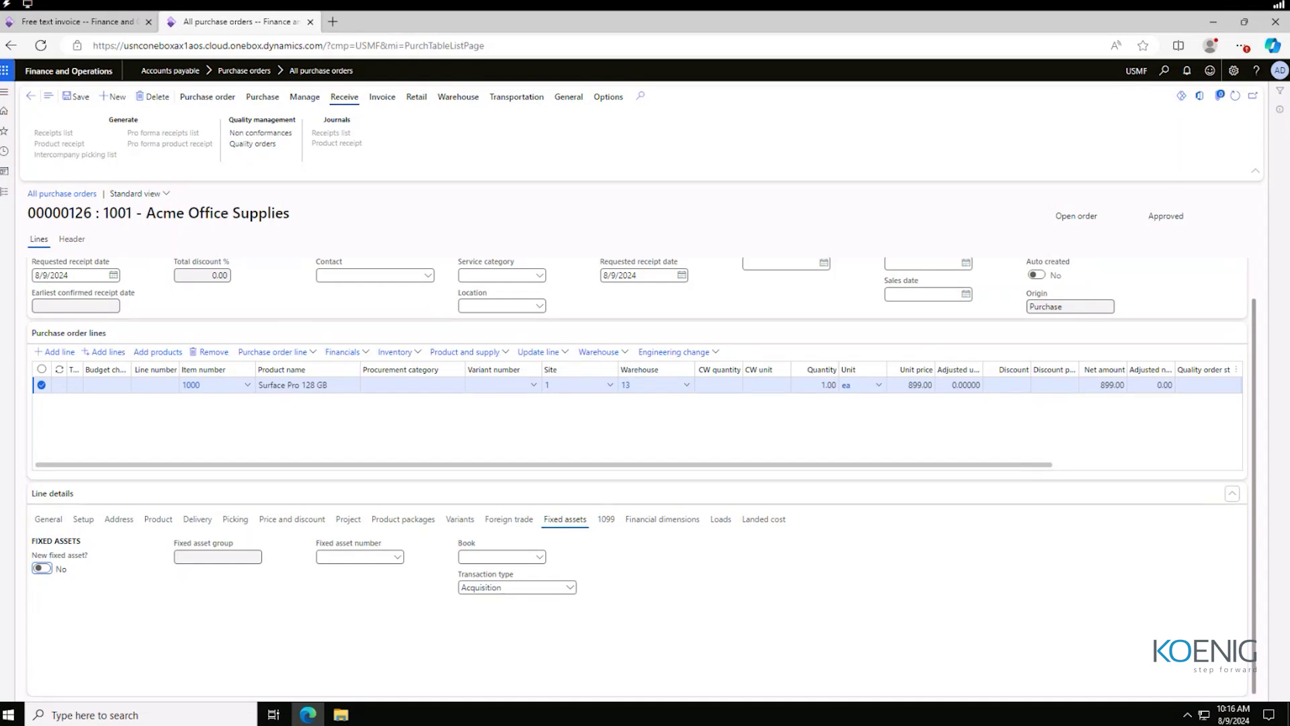
left_click(46, 570)
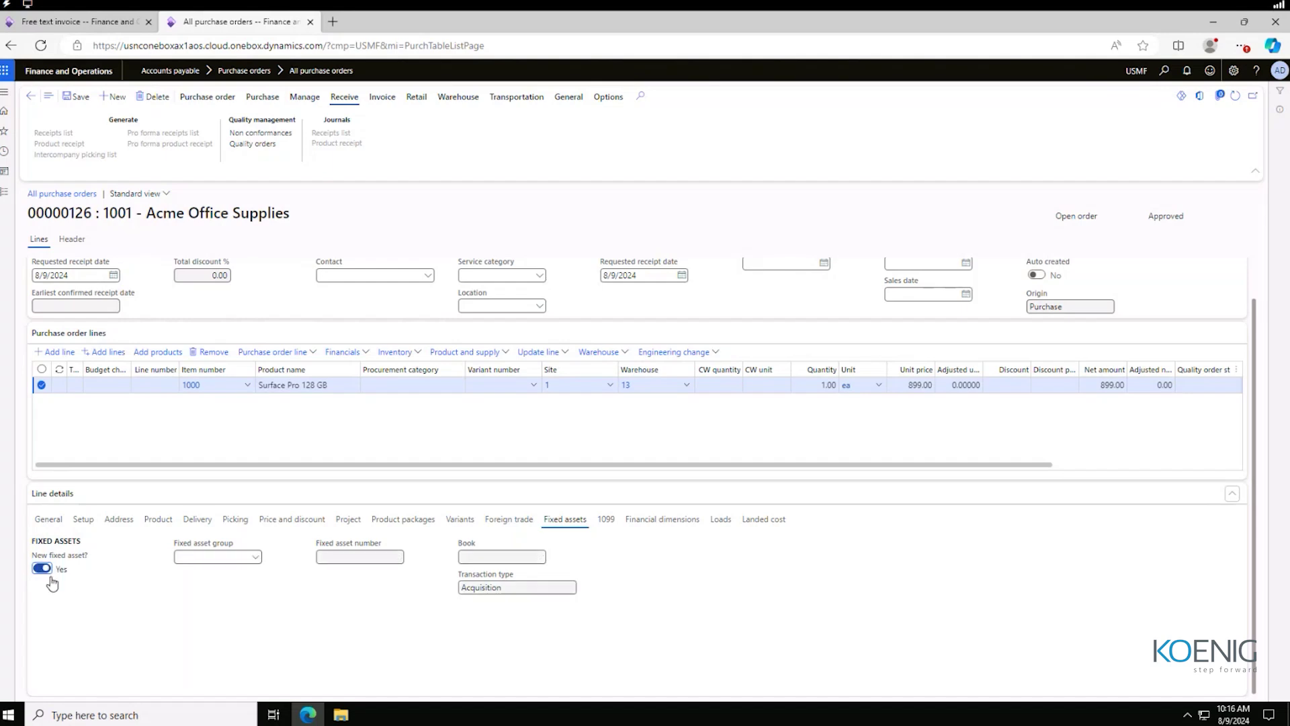
- Set the New fixed asset option to No for the Surface Pro 128 GB purchase order line
left_click(255, 563)
left_click(77, 635)
left_click(45, 569)
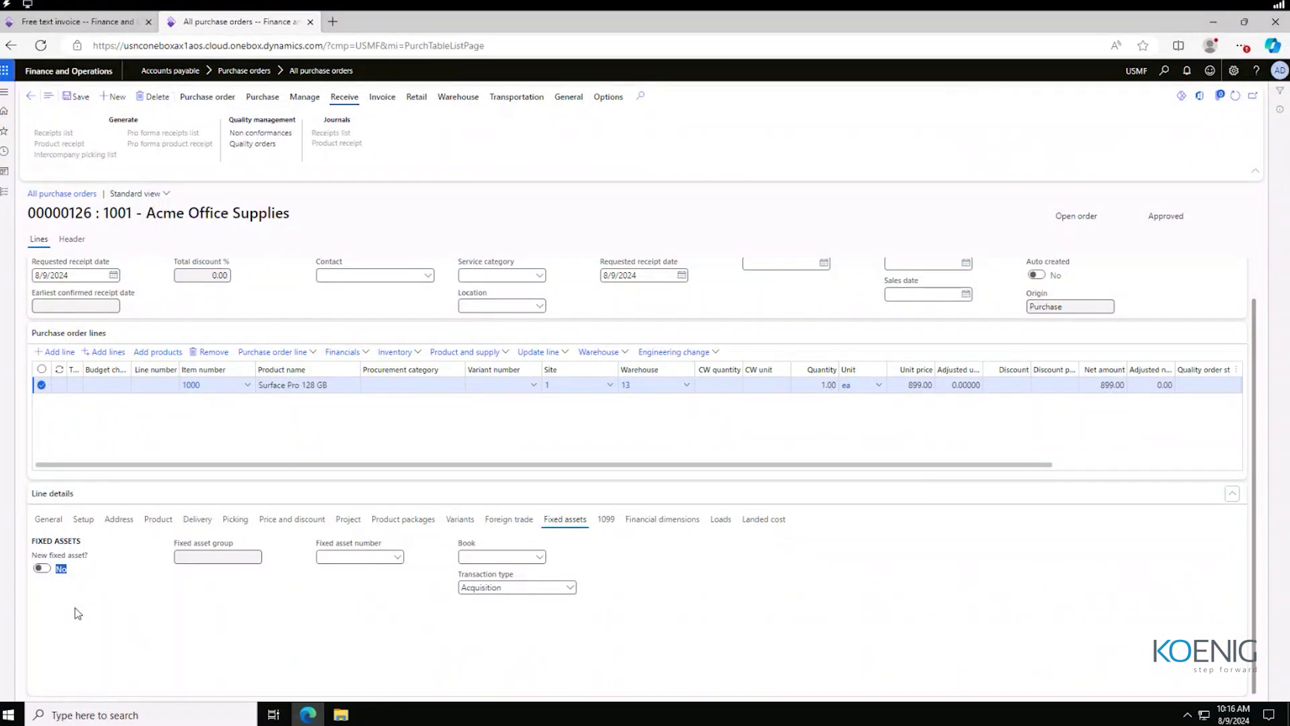
left_click(76, 610)
- Open the Fixed assets parameters and turn off asset acquisition from purchasing in the purchase order settings
left_click(4, 196)
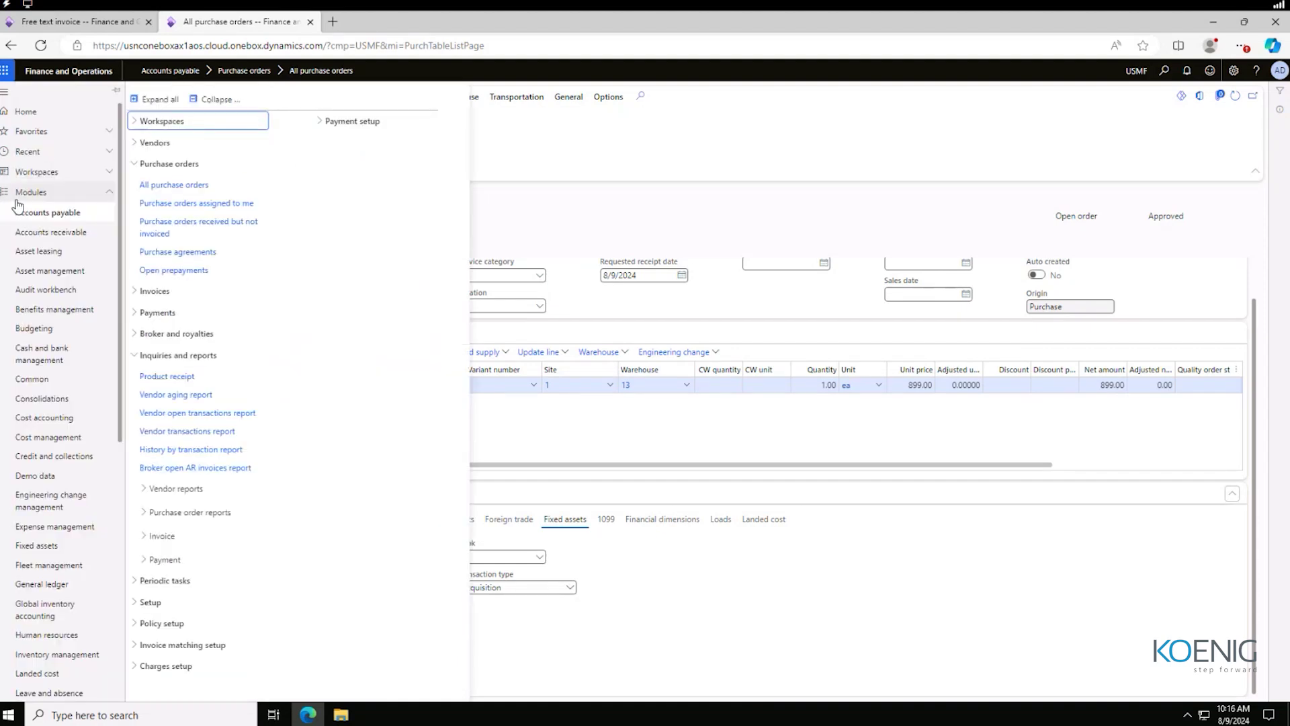
left_click(42, 550)
left_click(161, 406)
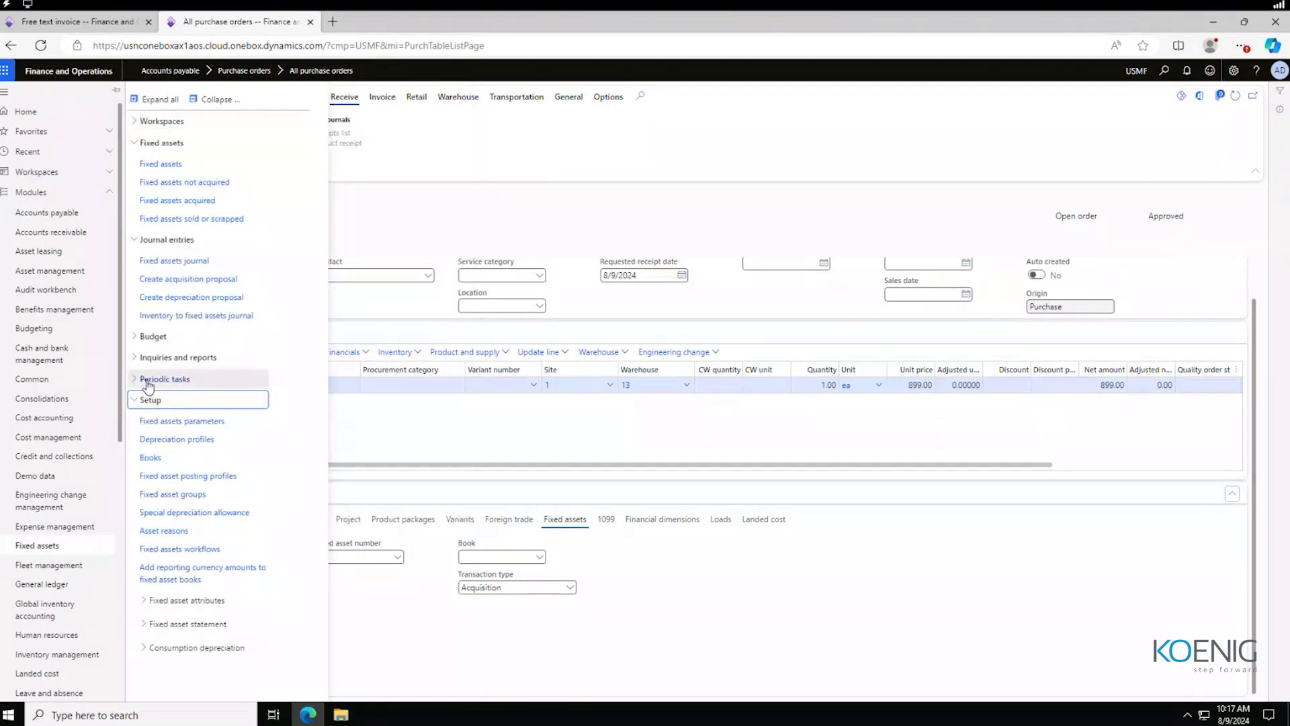
left_click(180, 424)
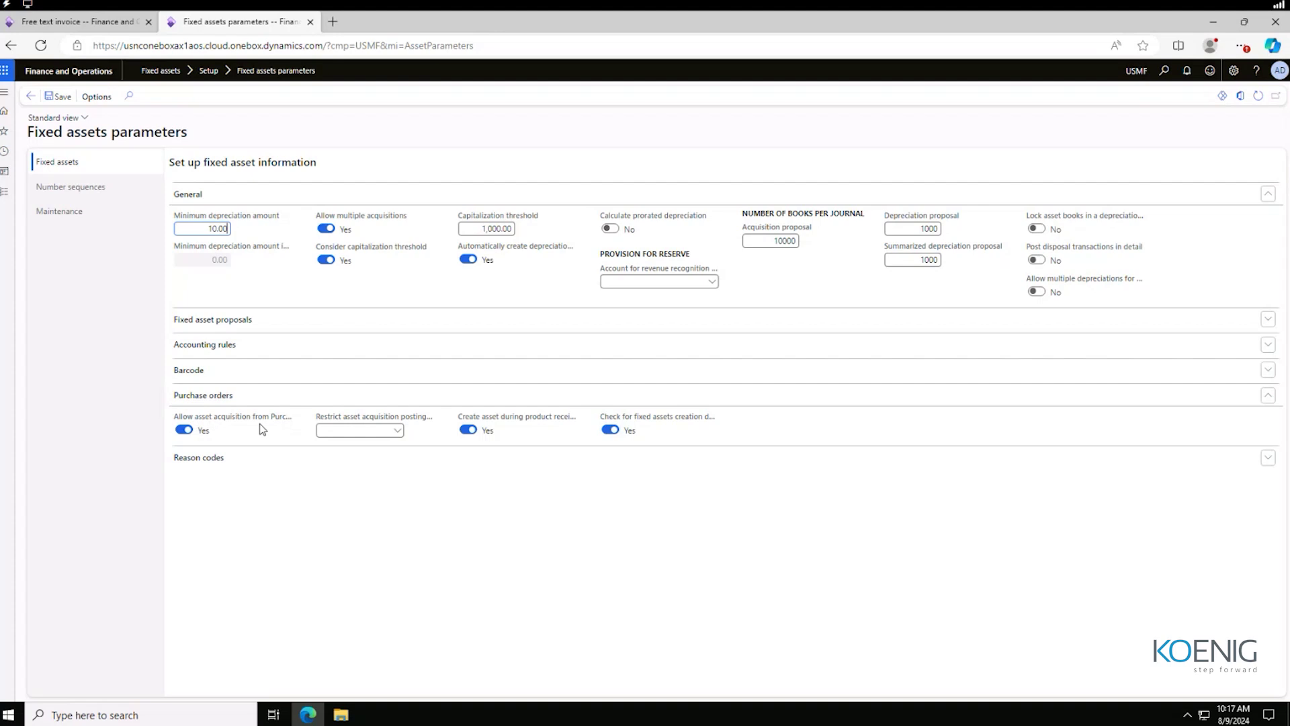
left_click(181, 434)
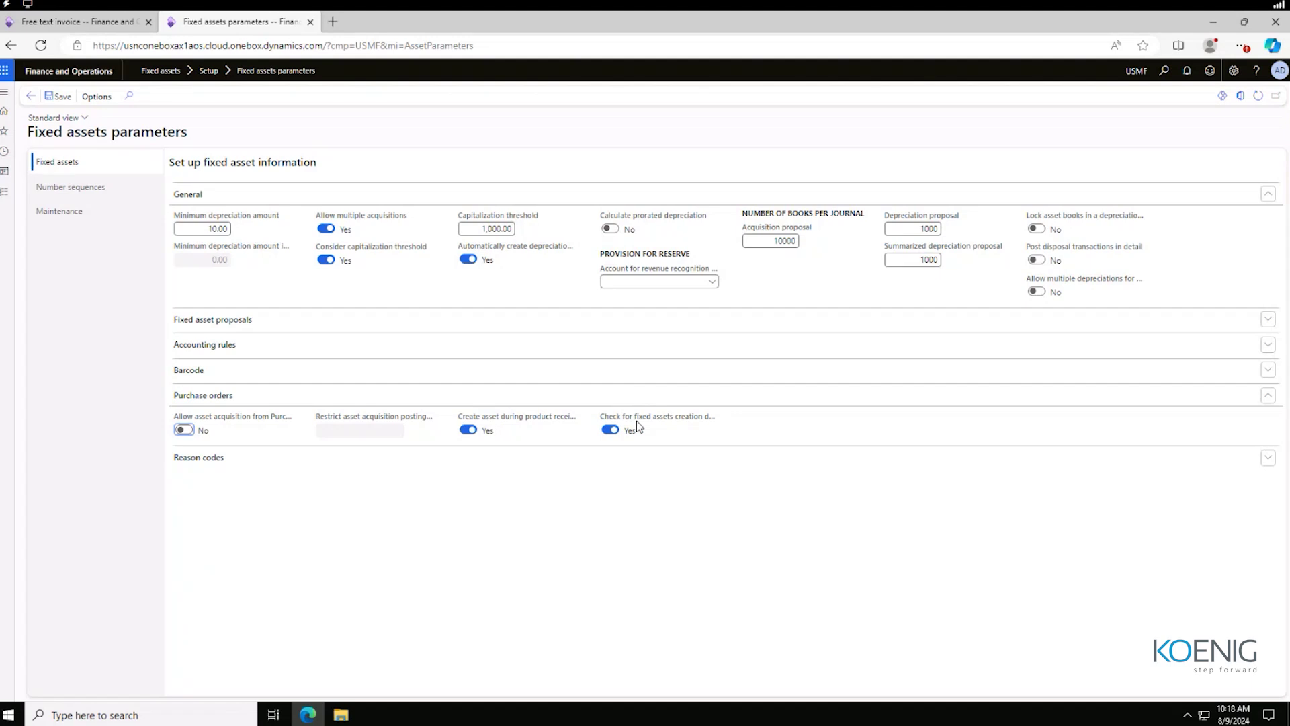
- Review the number sequences set up for fixed assets and leave the Fixed assets parameters page
mouse_move(660, 422)
left_click_drag(28, 132, 202, 131)
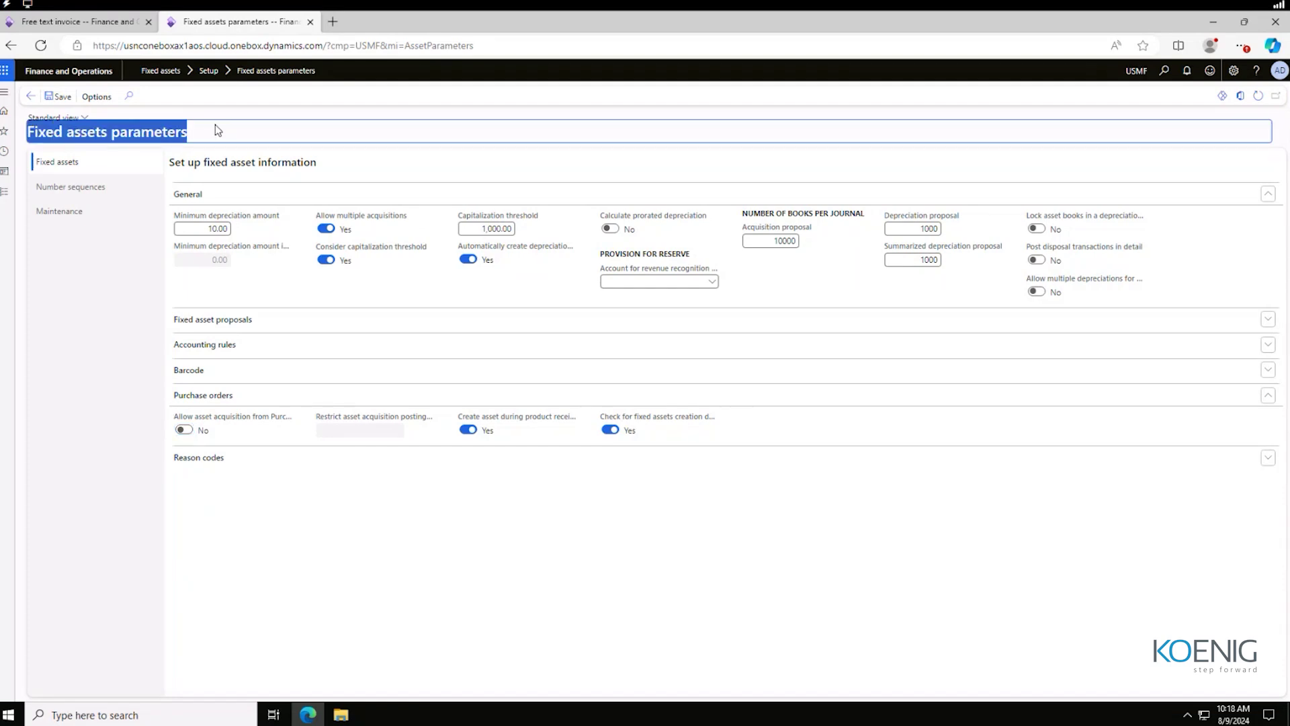
left_click(357, 556)
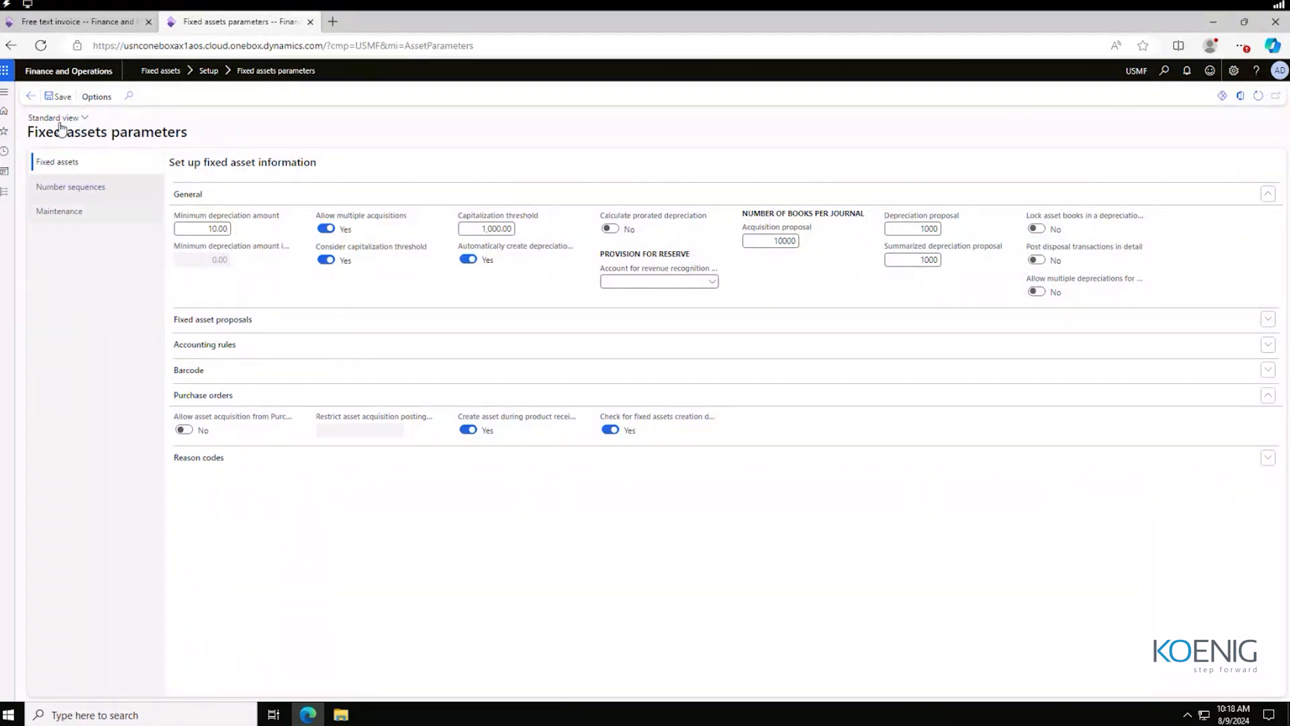
left_click(28, 133)
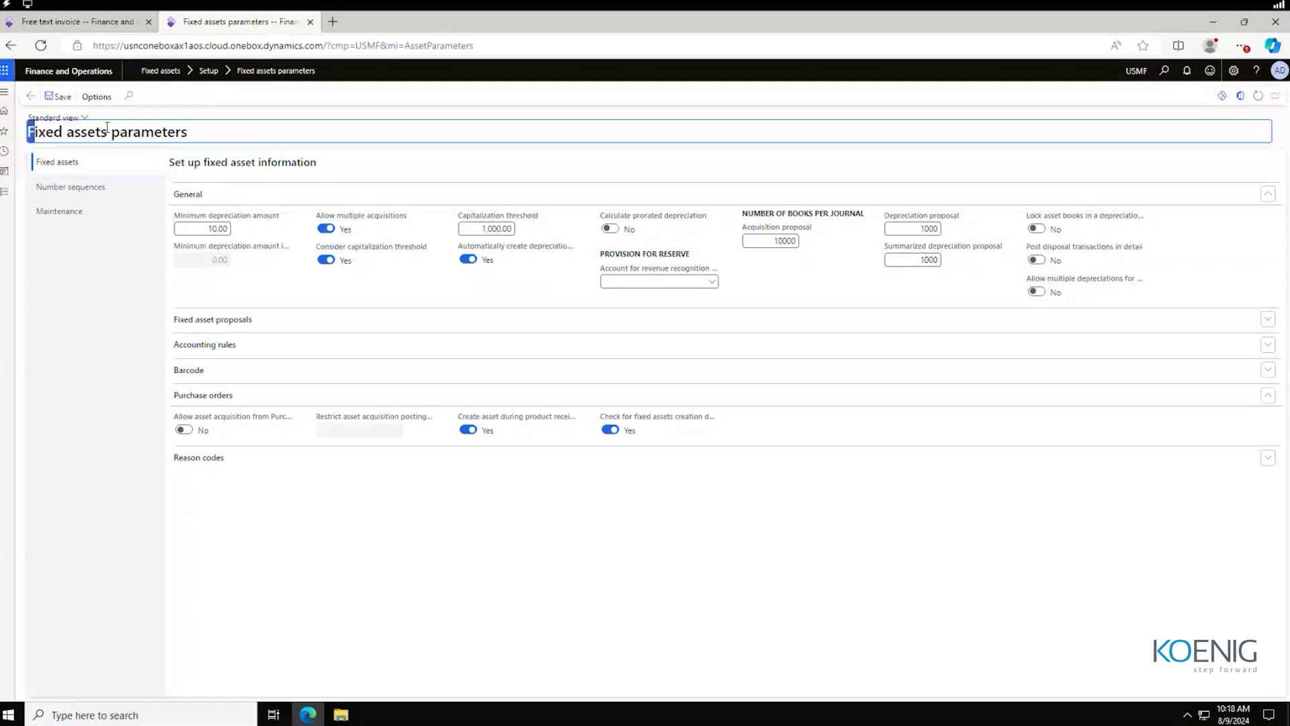
left_click(75, 187)
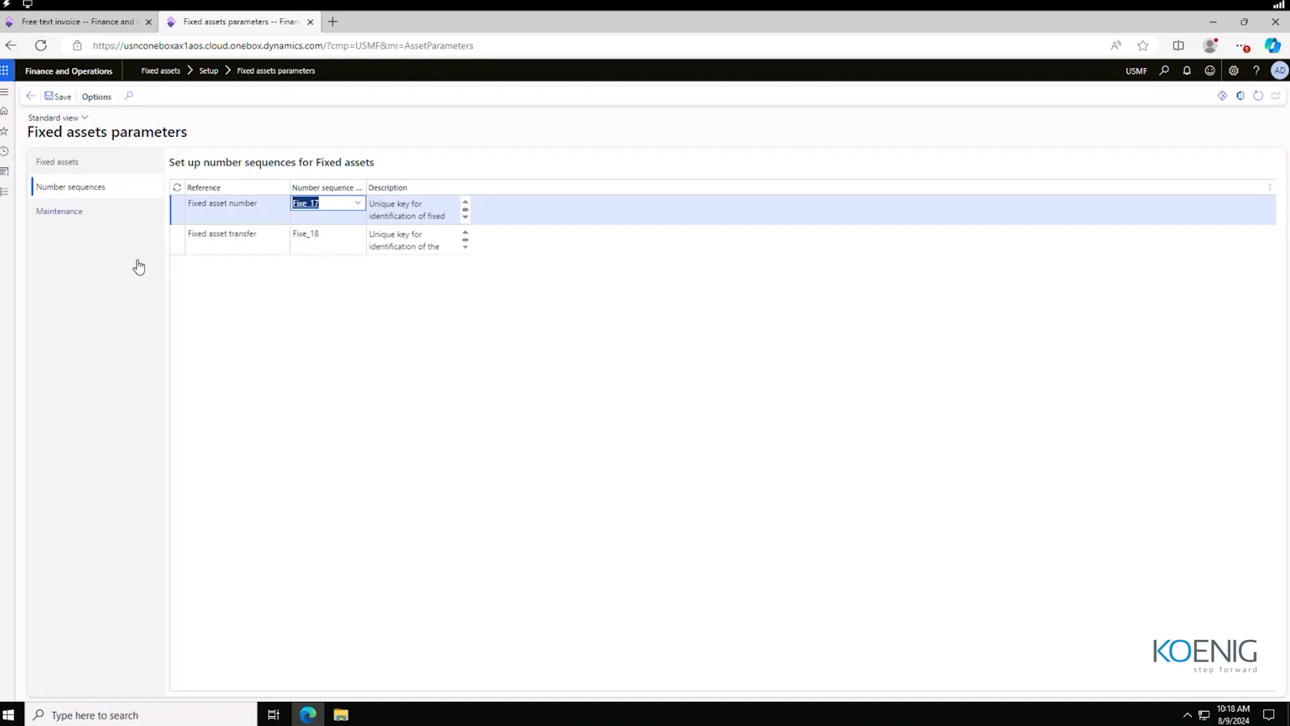
left_click(32, 96)
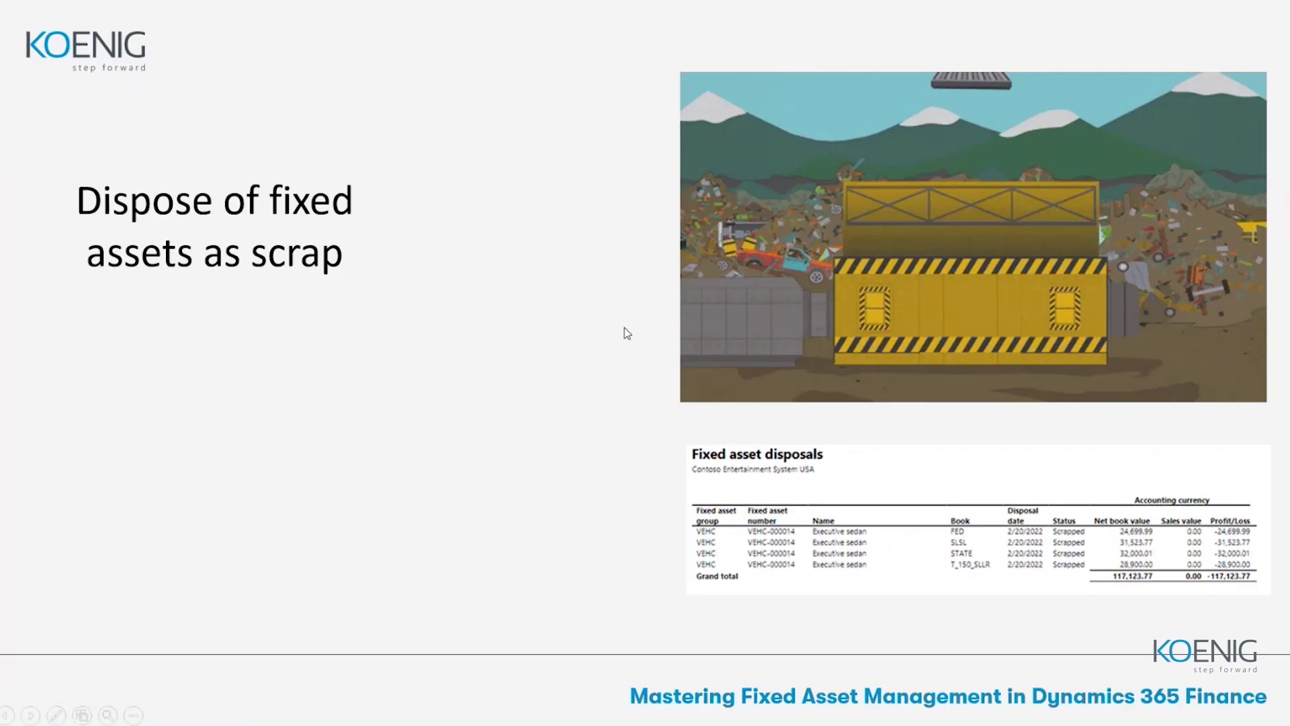
left_click(615, 325)
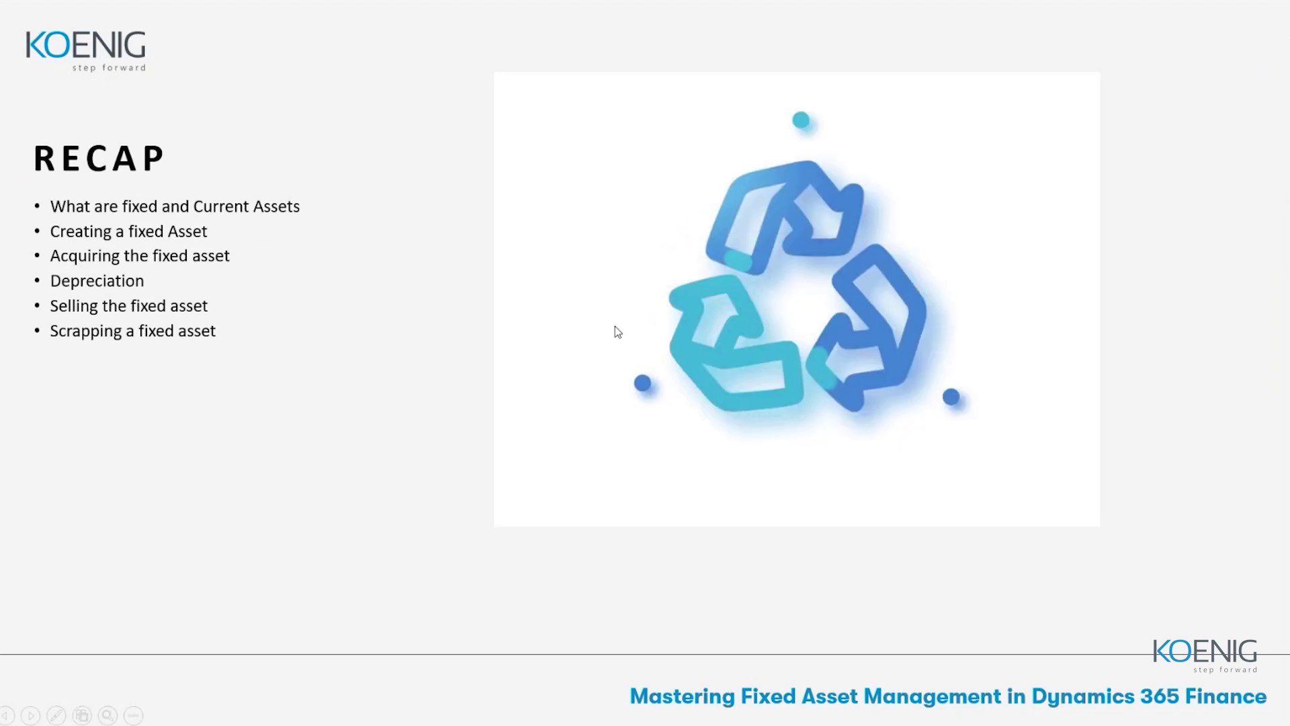